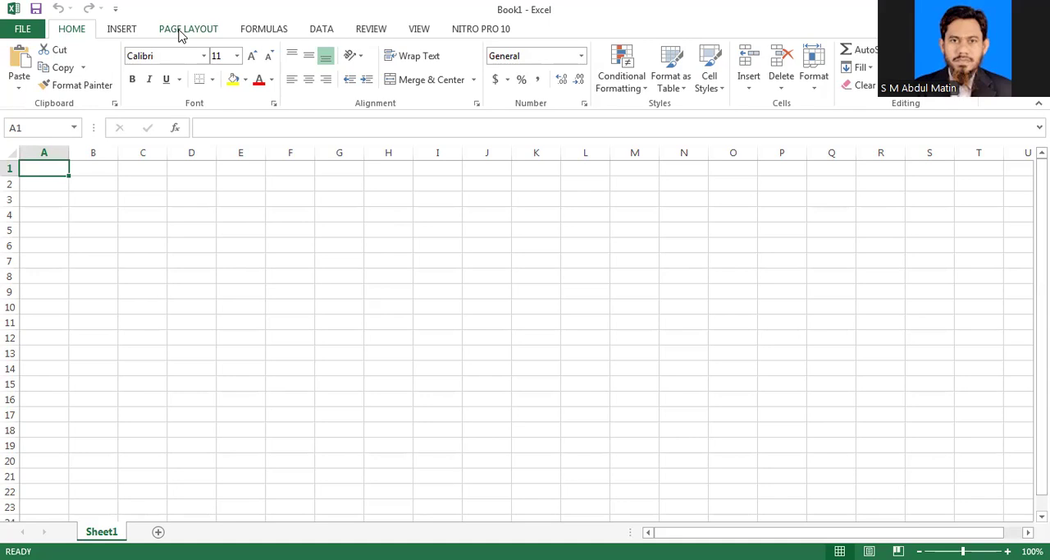
Step: Set the sheet's paper size to A4 and its page orientation to landscape
{"action": "left_click", "coordinate": [180, 31]}
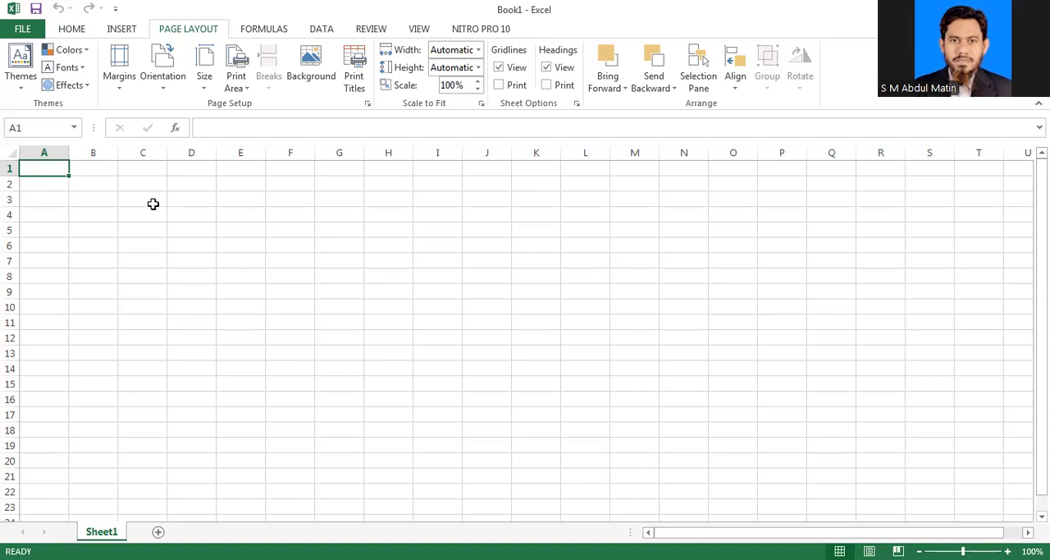
{"action": "left_click", "coordinate": [205, 92]}
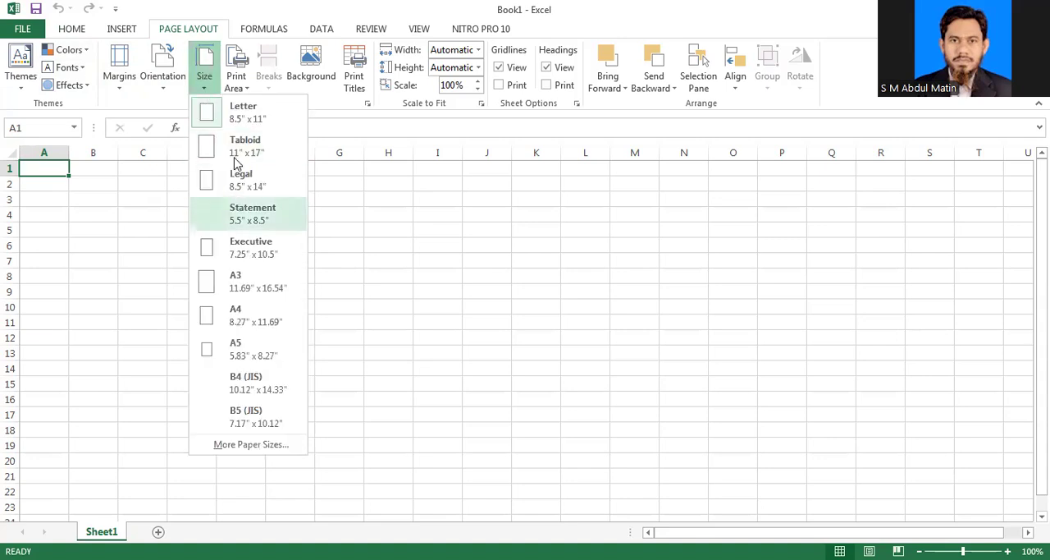
{"action": "left_click", "coordinate": [248, 320]}
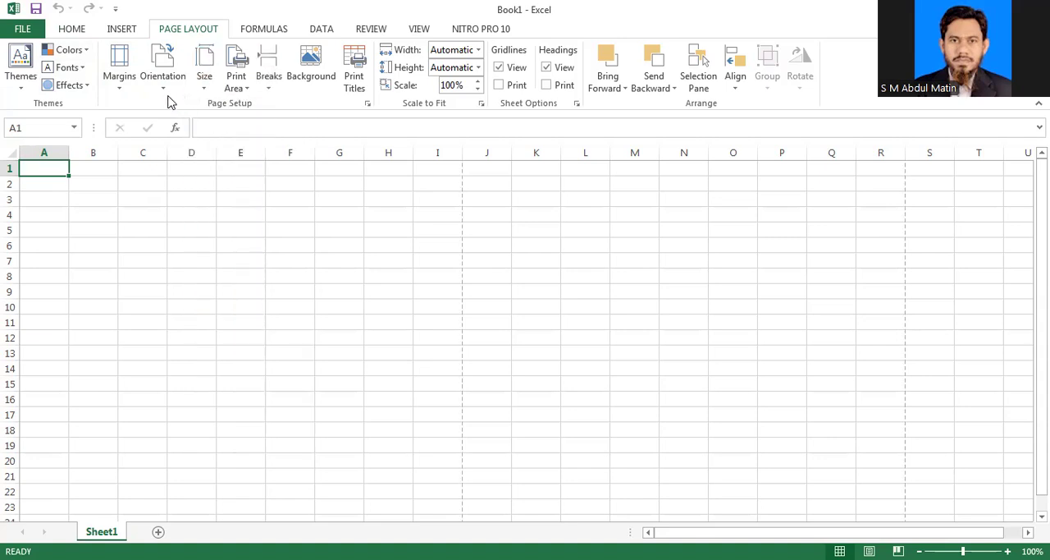
{"action": "left_click", "coordinate": [166, 88]}
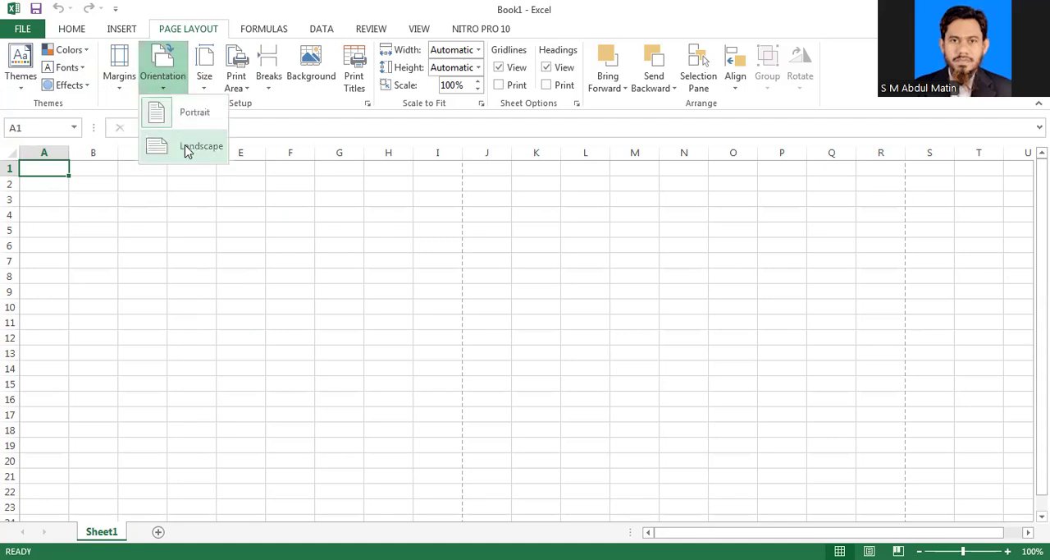
{"action": "left_click", "coordinate": [187, 150]}
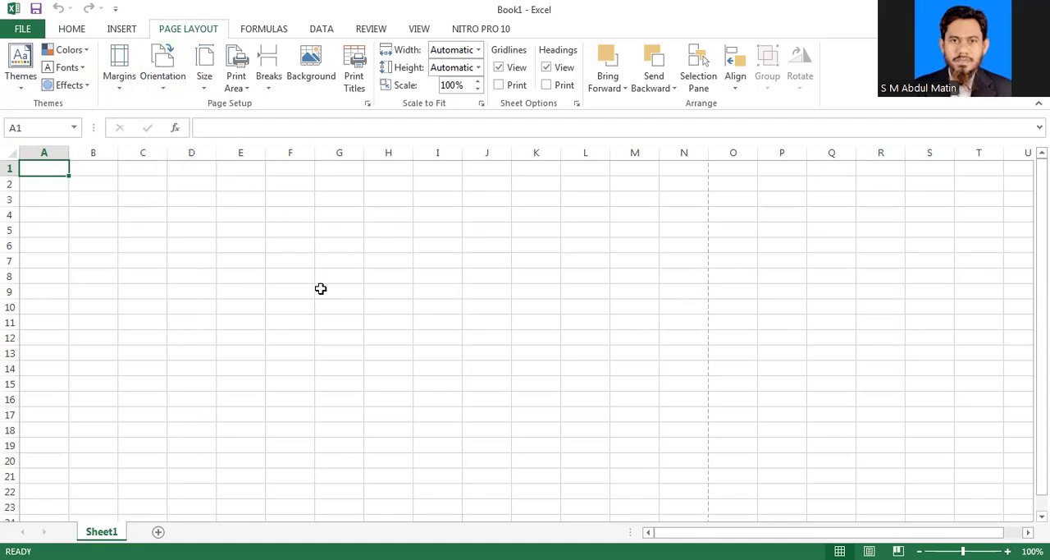
{"action": "left_click", "coordinate": [256, 291]}
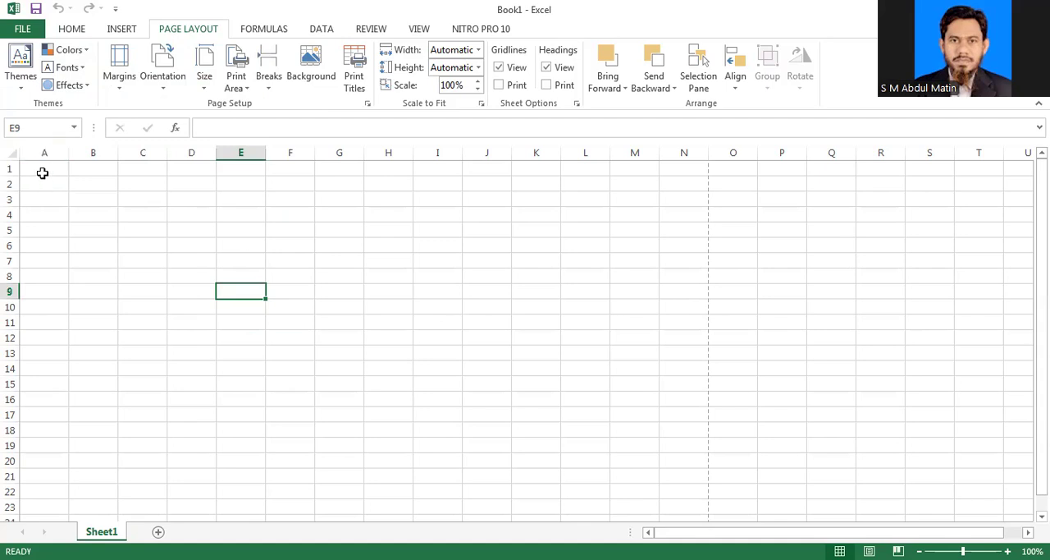
Step: Merge and center cells A1:N3 and enter the title "Salary Sheet" in the merged cell
{"action": "left_click_drag", "start_coordinate": [41, 171], "coordinate": [682, 201]}
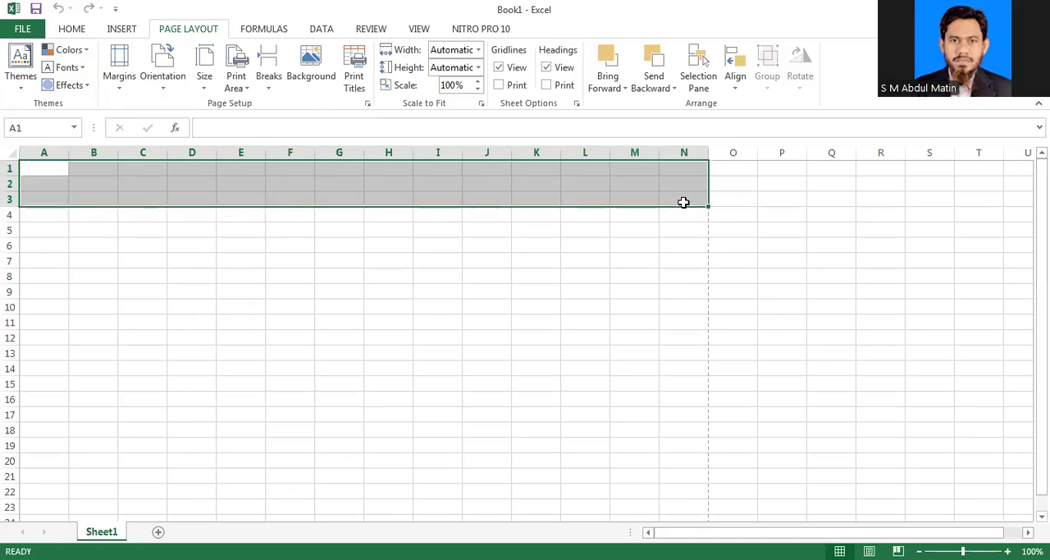
{"action": "left_click", "coordinate": [72, 29]}
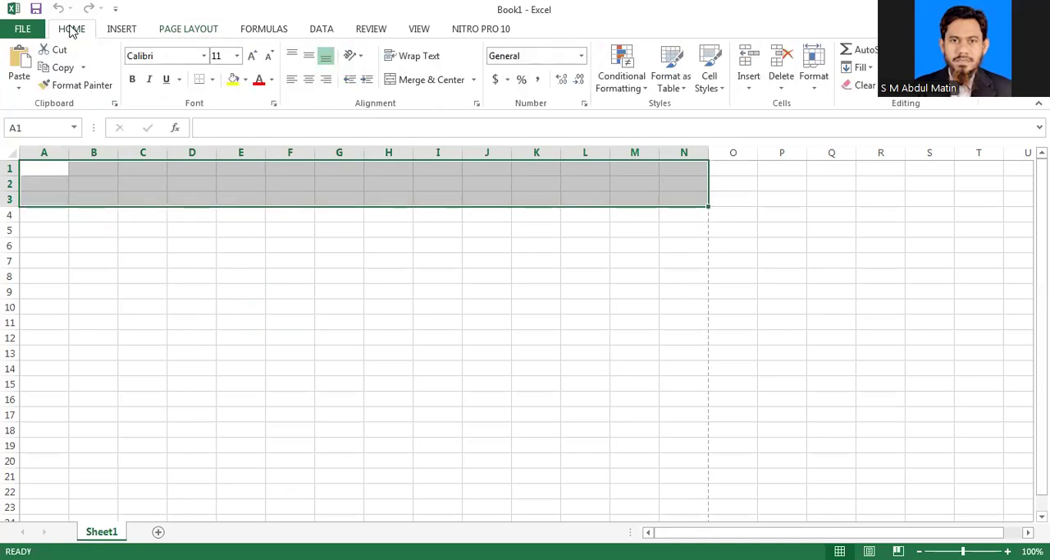
{"action": "left_click", "coordinate": [418, 79]}
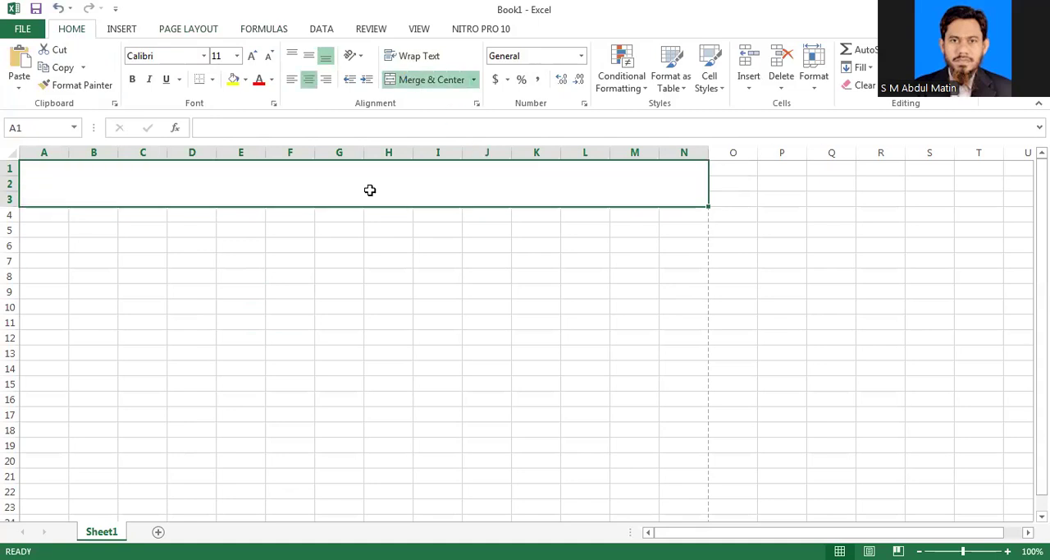
{"action": "type", "text": "S"}
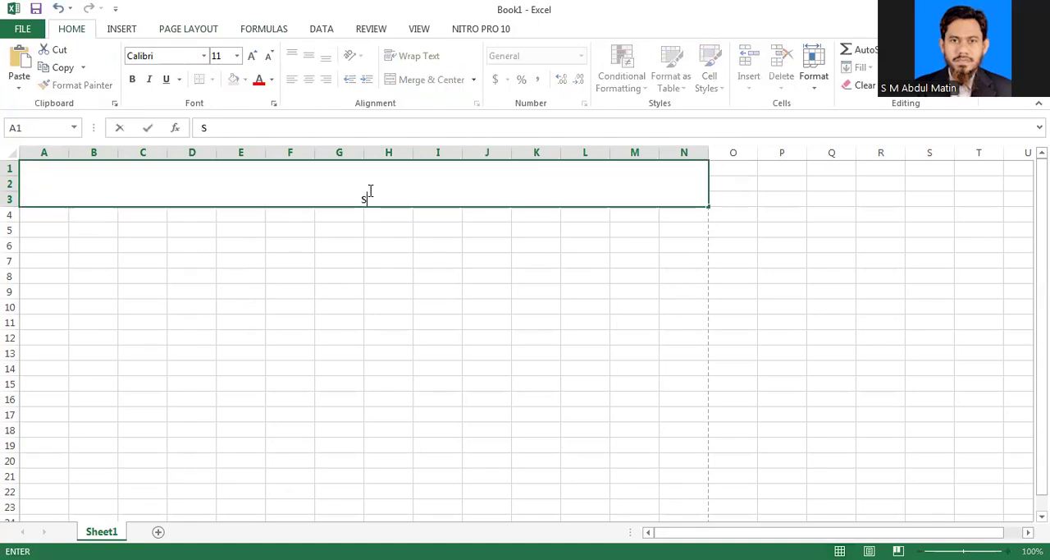
{"action": "type", "text": "ala"}
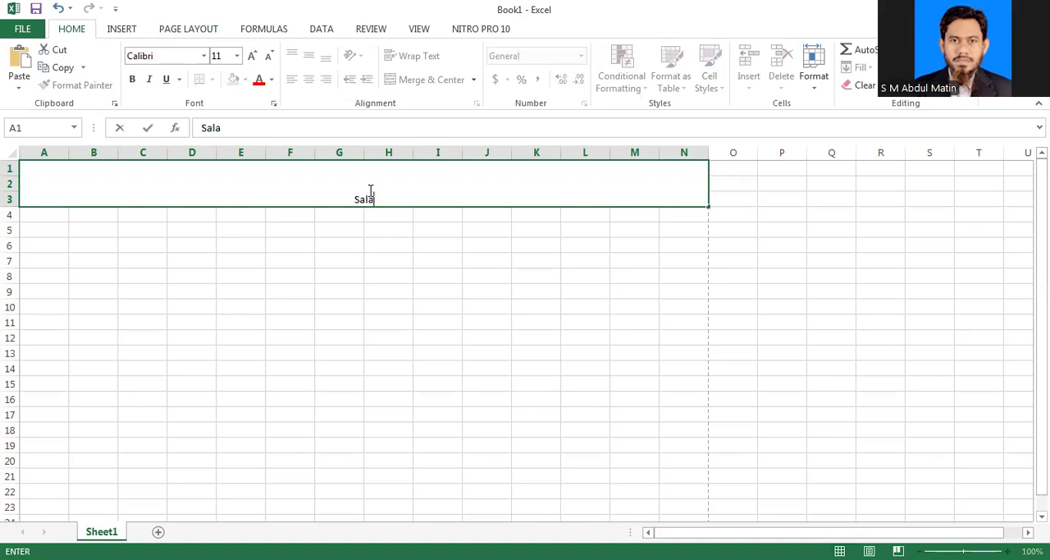
{"action": "type", "text": "ry Sheet"}
{"action": "left_click", "coordinate": [648, 398]}
Step: Set the Salary Sheet title's font size to 18 and align it vertically to the middle of its cell
{"action": "left_click", "coordinate": [333, 181]}
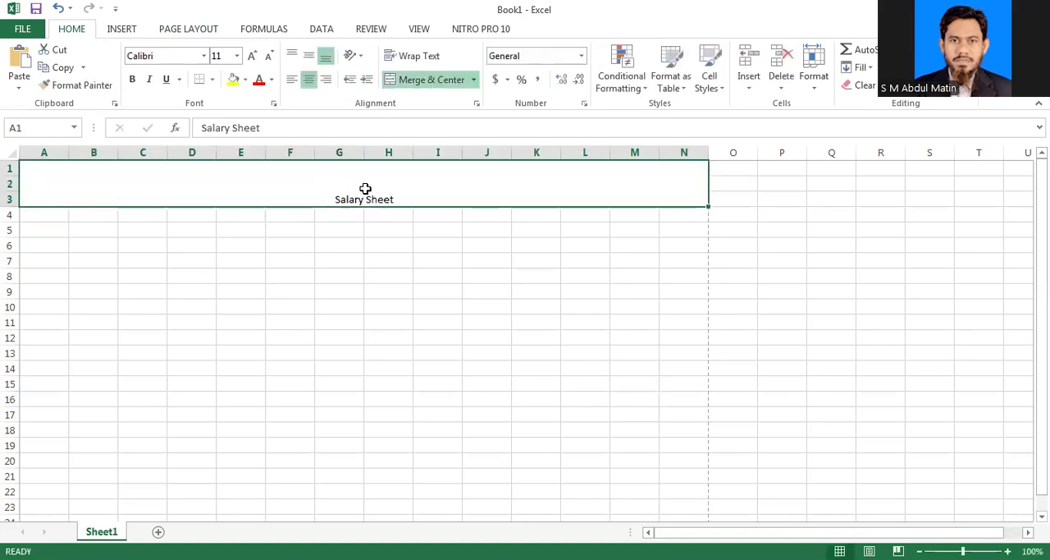
{"action": "left_click", "coordinate": [236, 58]}
{"action": "left_click", "coordinate": [216, 177]}
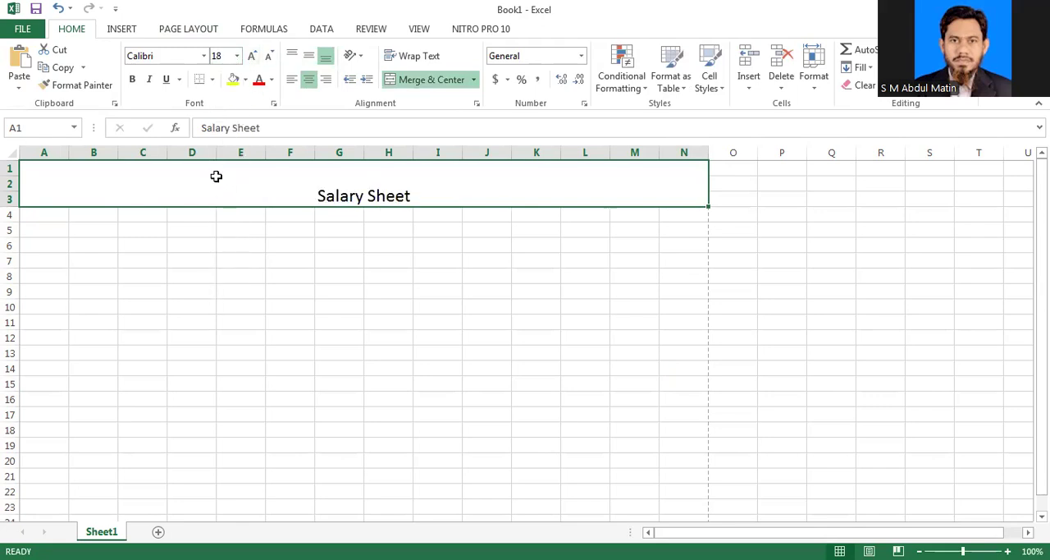
{"action": "left_click", "coordinate": [309, 56]}
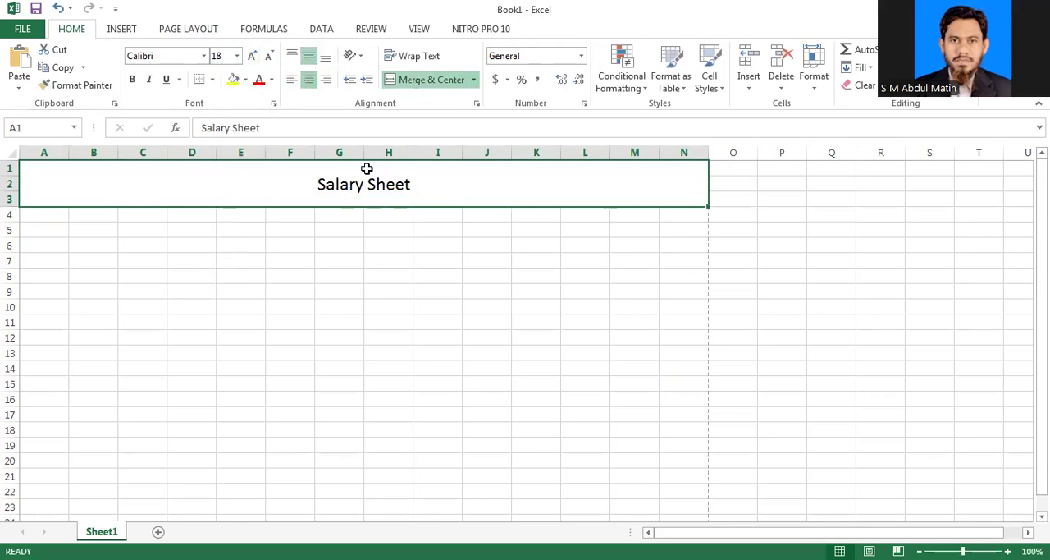
Step: Enter the column headings SN, Name and Position in cells A4 to C4
{"action": "left_click", "coordinate": [51, 214]}
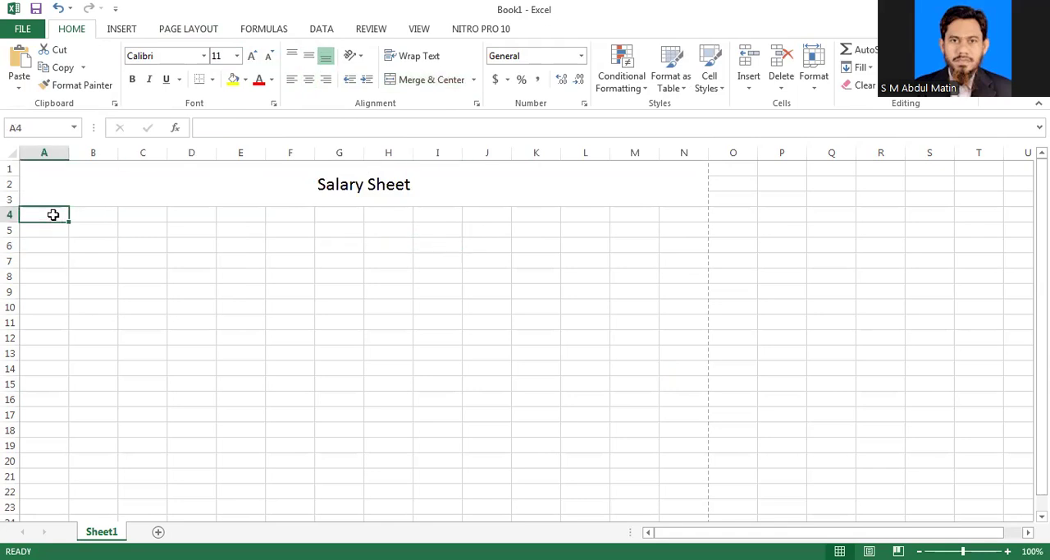
{"action": "type", "text": "S"}
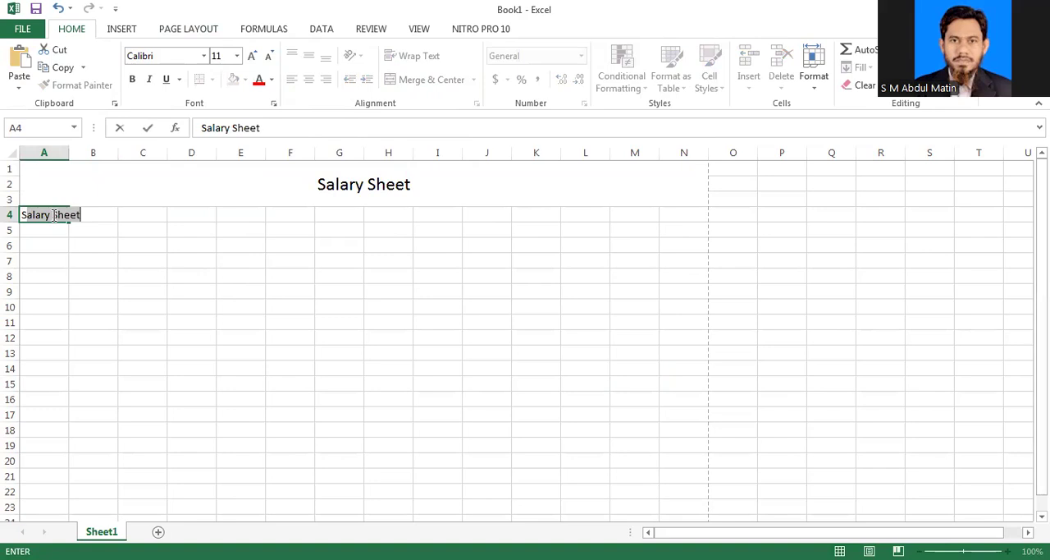
{"action": "type", "text": "N"}
{"action": "key", "text": "Tab"}
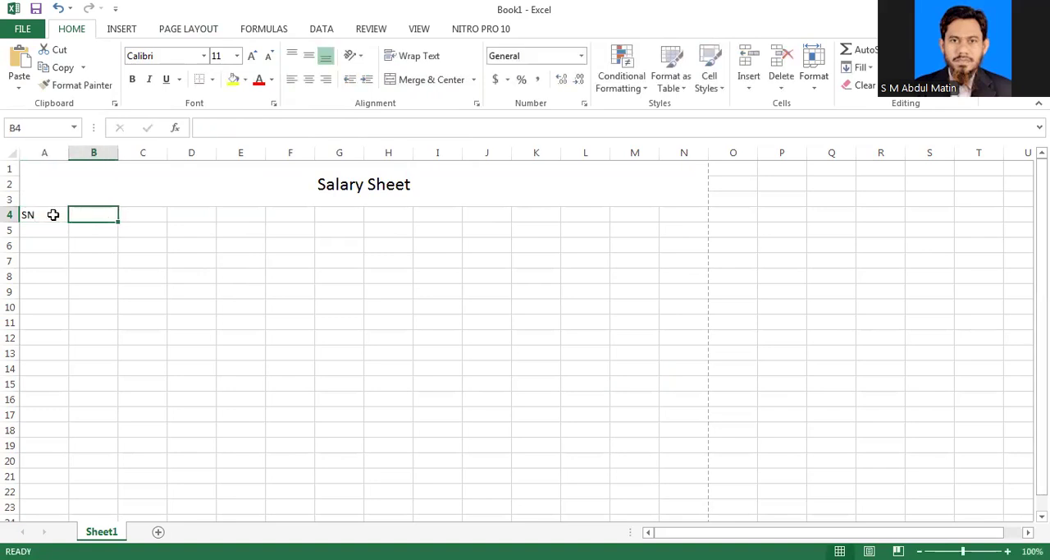
{"action": "type", "text": "Name"}
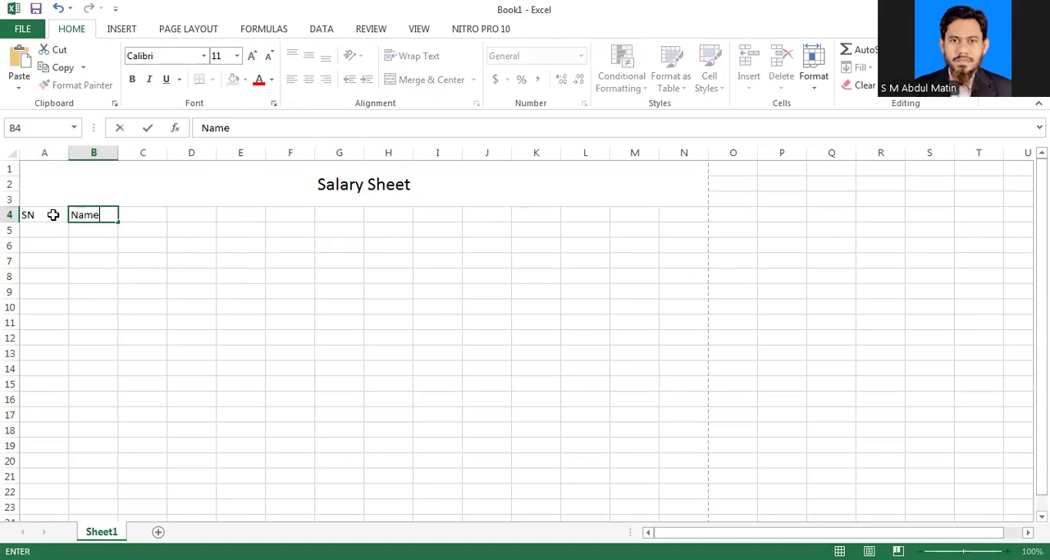
{"action": "key", "text": "Tab"}
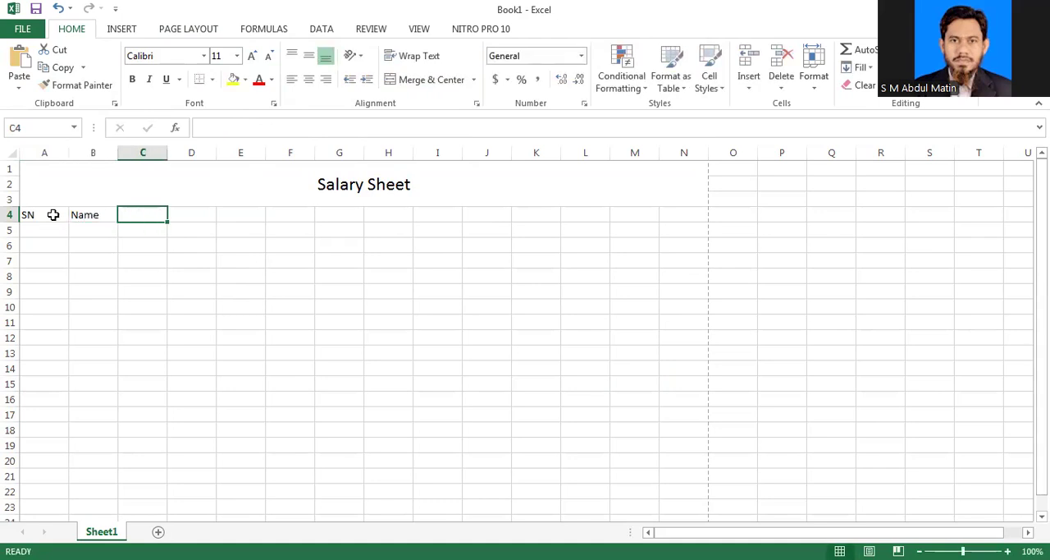
{"action": "type", "text": "Po"}
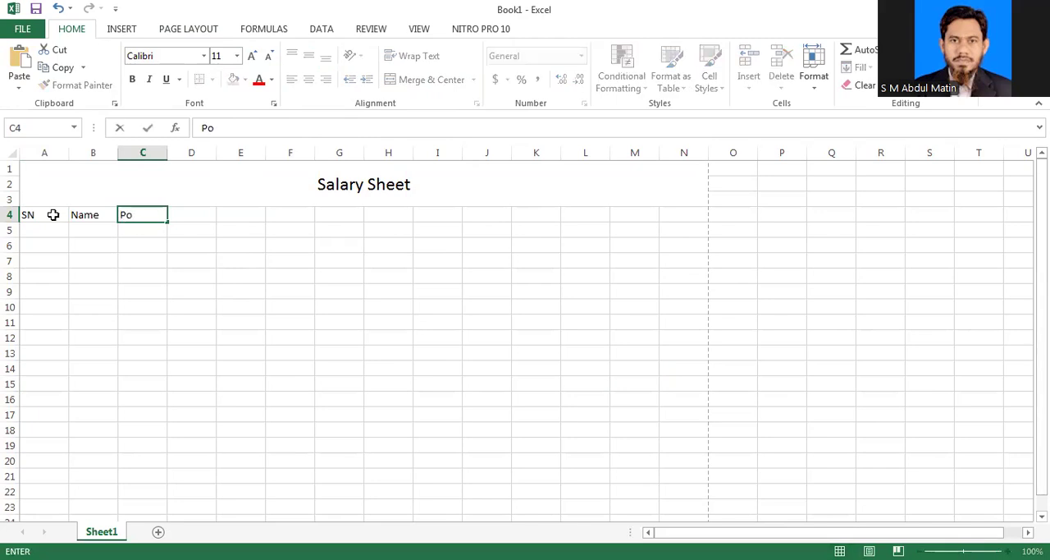
{"action": "type", "text": "sition"}
{"action": "key", "text": "Tab"}
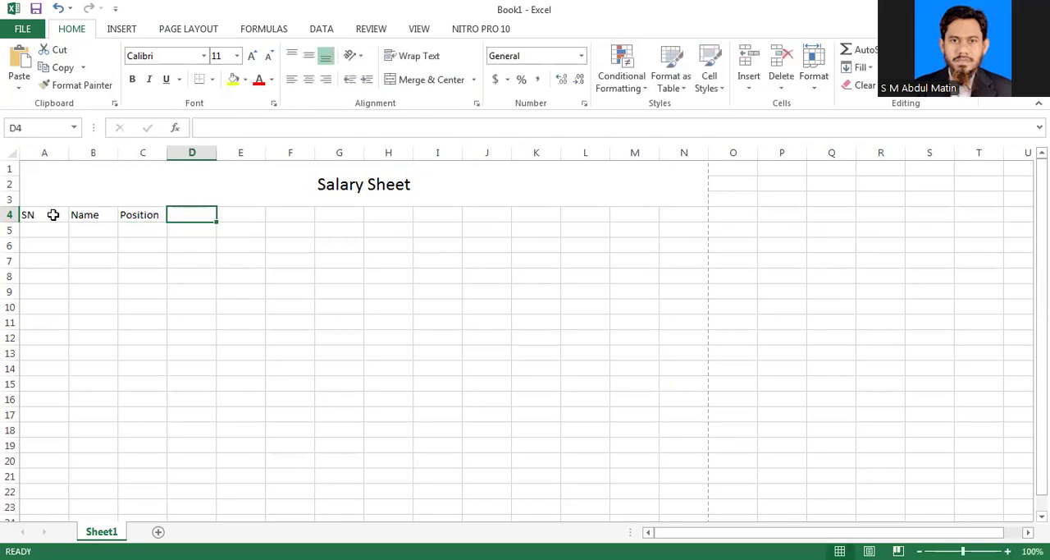
Step: Enter the column headings Basic in D4 and H. Rent in E4
{"action": "type", "text": "Ba"}
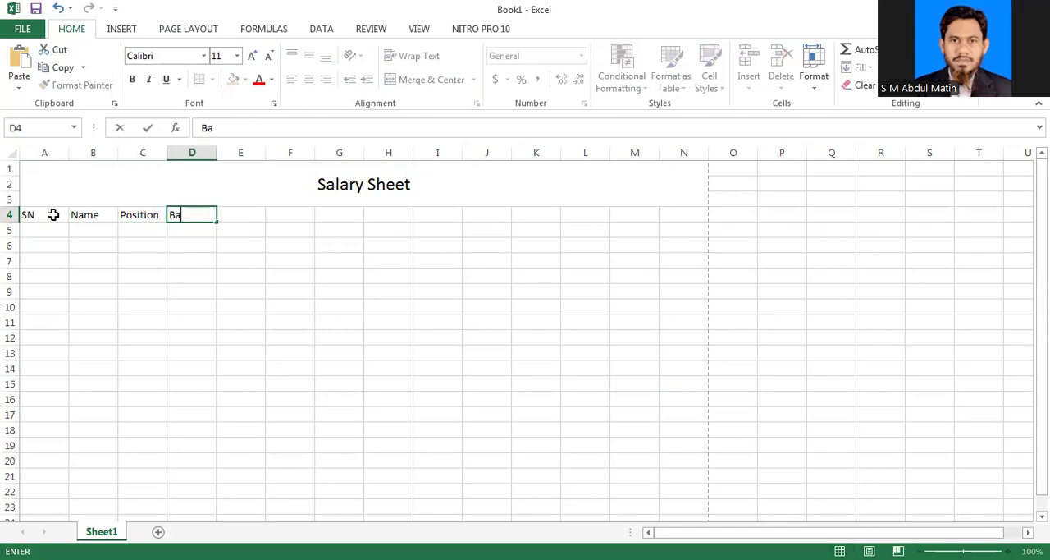
{"action": "type", "text": "sic"}
{"action": "key", "text": "Tab"}
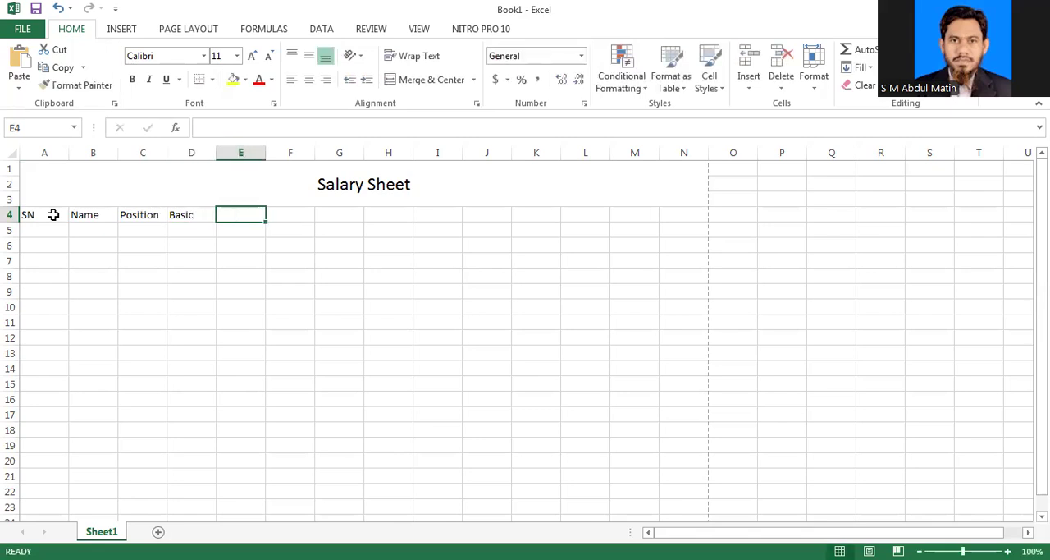
{"action": "type", "text": "H."}
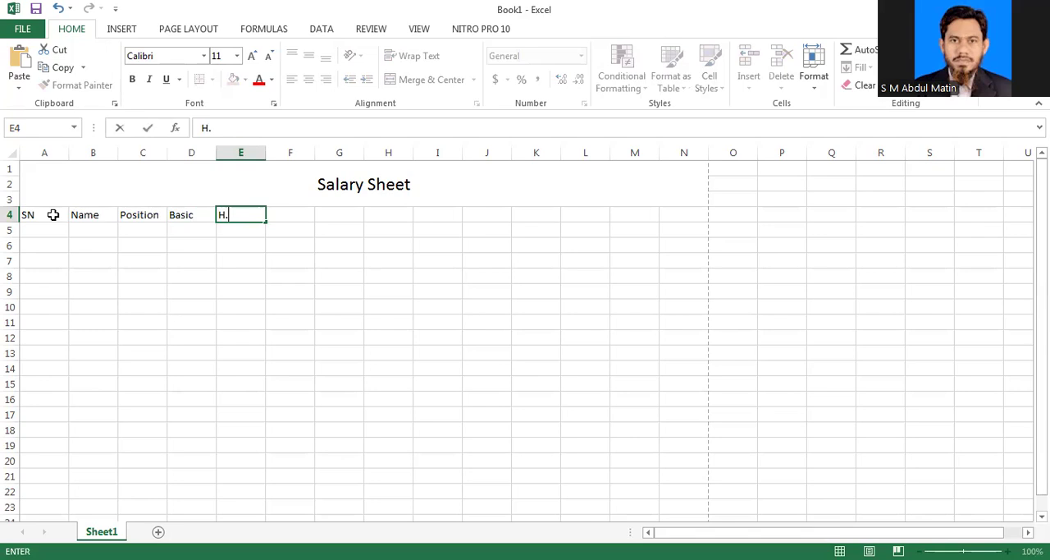
{"action": "type", "text": " Rent"}
{"action": "key", "text": "Tab"}
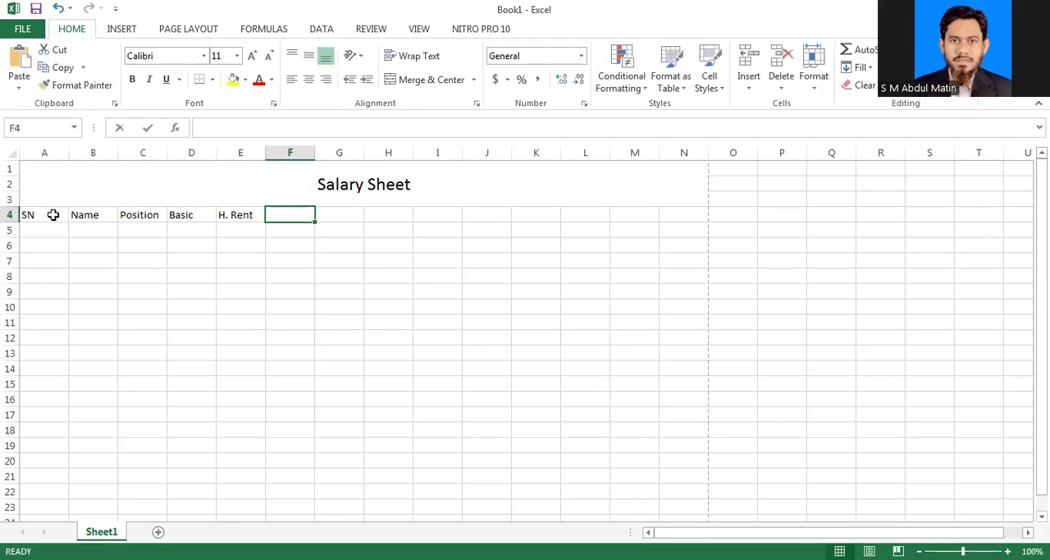
Step: Enter the column heading "Medical Allounce" in cell F4
{"action": "type", "text": "Me"}
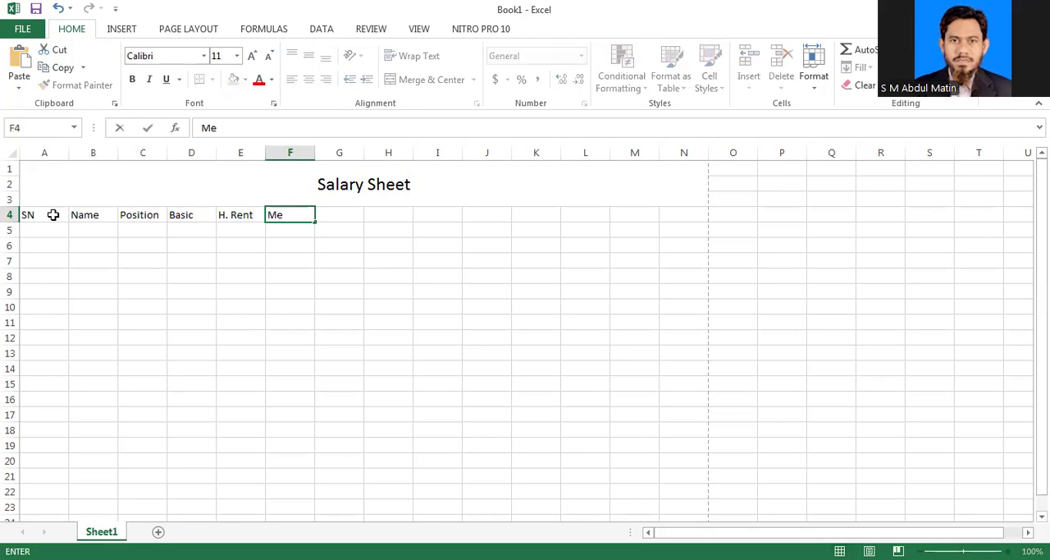
{"action": "type", "text": "dical Allo"}
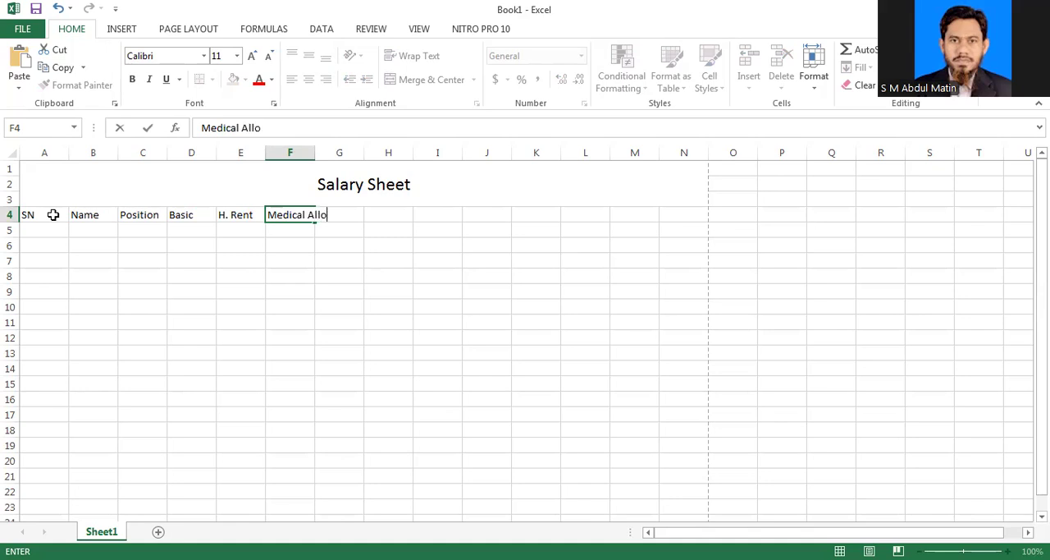
{"action": "type", "text": "unce"}
{"action": "key", "text": "Tab"}
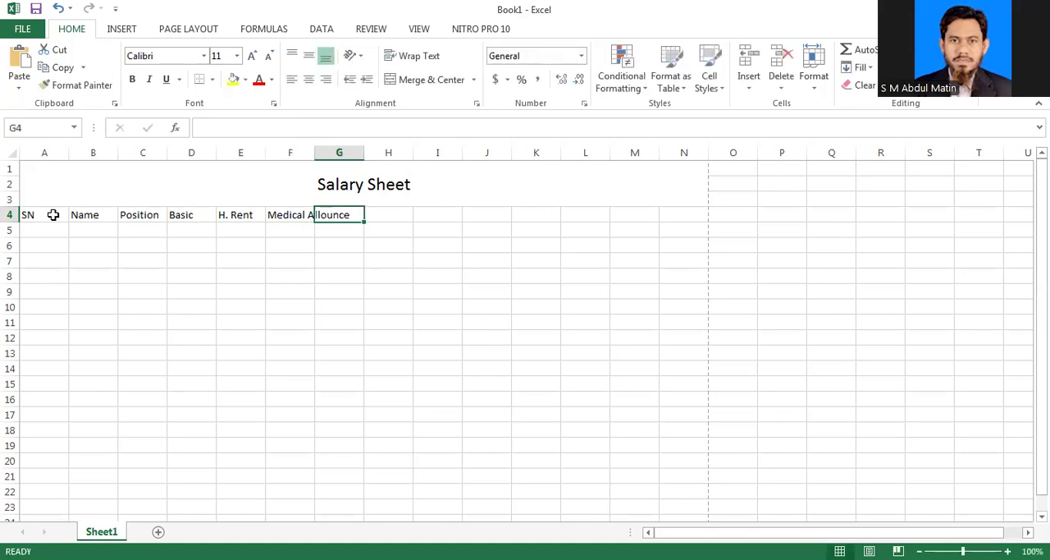
Step: Insert a line break before "Allounce" in the F4 heading so it sits on two lines
{"action": "left_click", "coordinate": [309, 216]}
{"action": "double_click", "coordinate": [308, 216]}
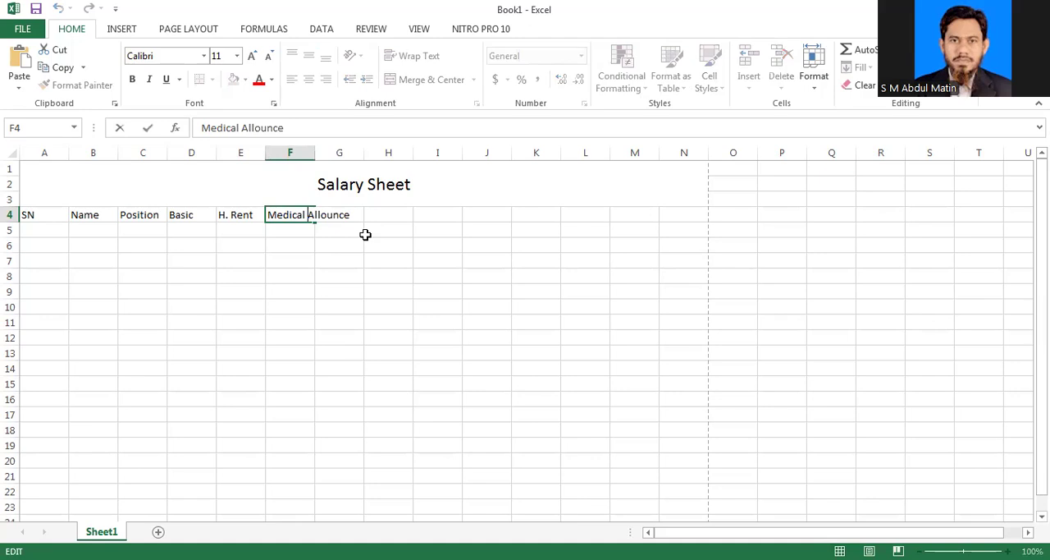
{"action": "key", "text": "alt+Return"}
{"action": "left_click", "coordinate": [342, 263]}
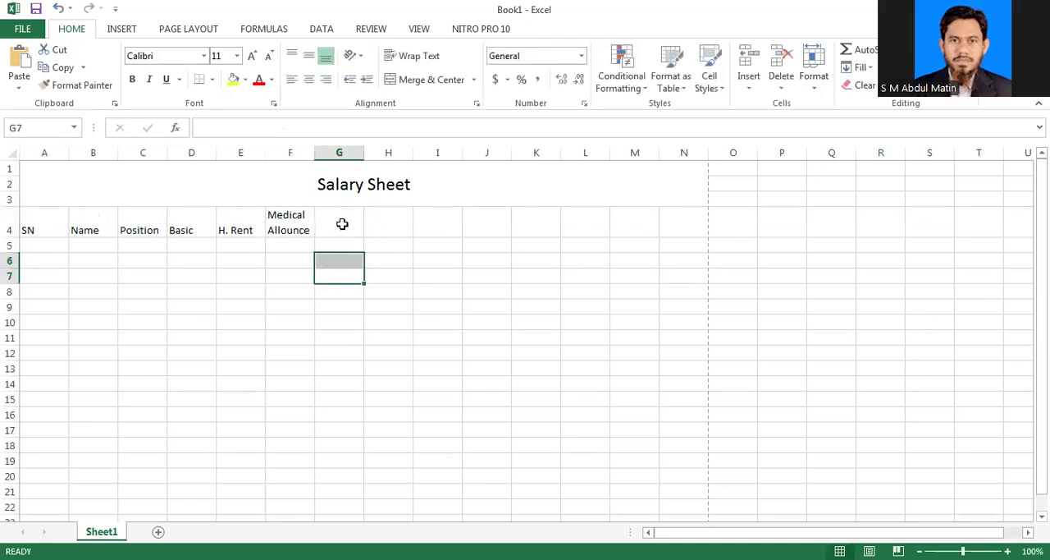
Step: Enter the column heading "Transportation cost" in cell G4
{"action": "left_click", "coordinate": [343, 220]}
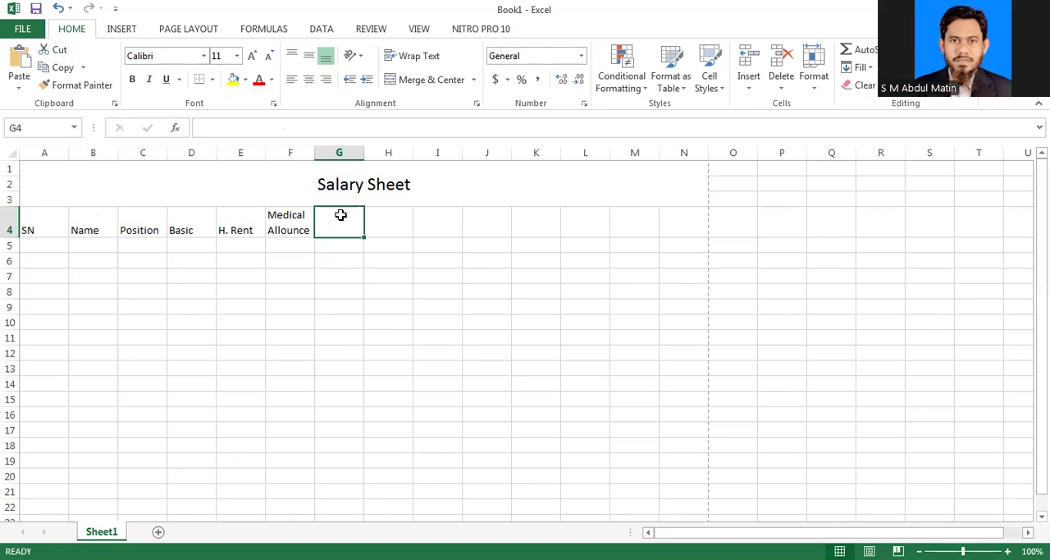
{"action": "type", "text": "Tran"}
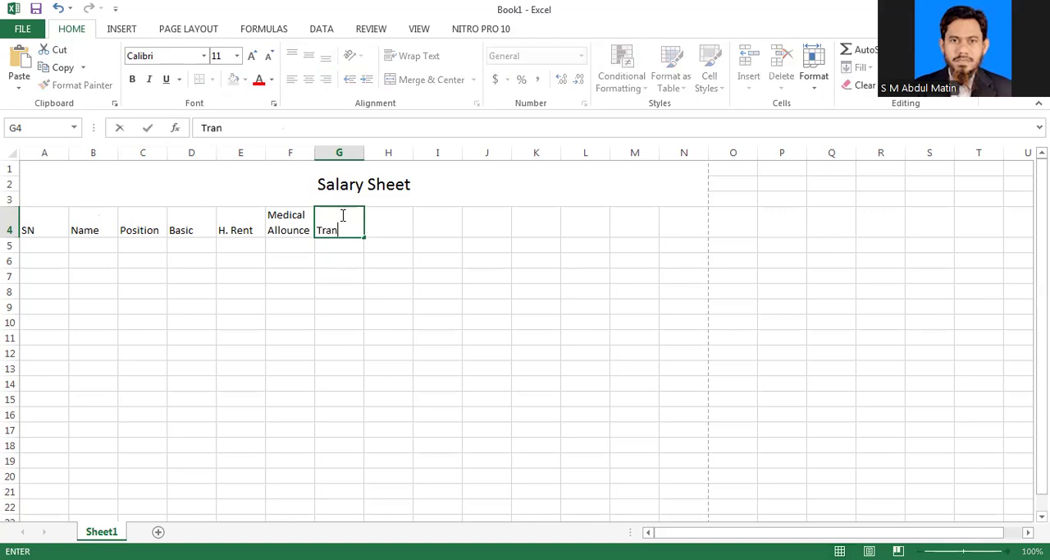
{"action": "type", "text": "sportation cost"}
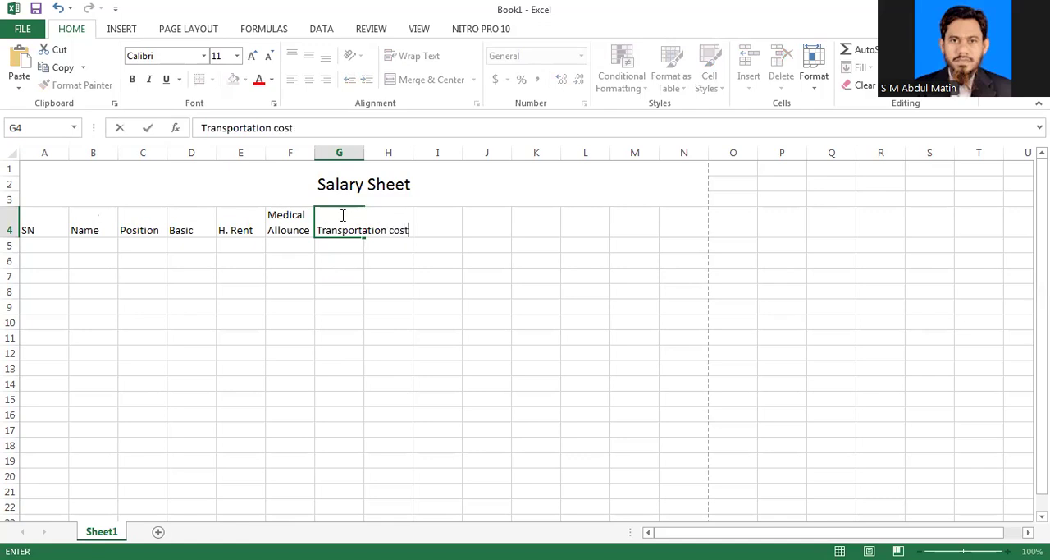
{"action": "key", "text": "Tab"}
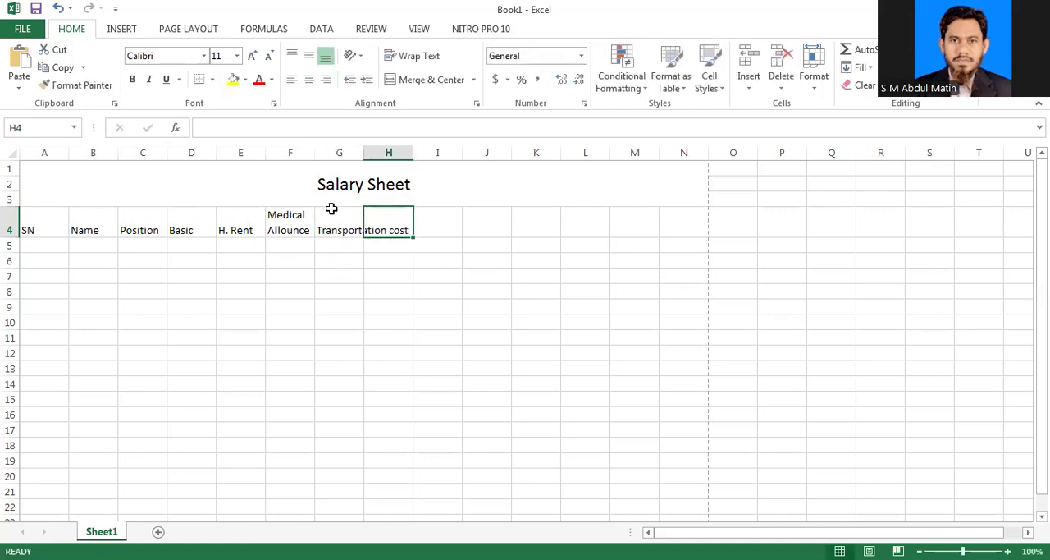
Step: Insert a line break before "cost" in the G4 heading "Transportation cost"
{"action": "double_click", "coordinate": [348, 229]}
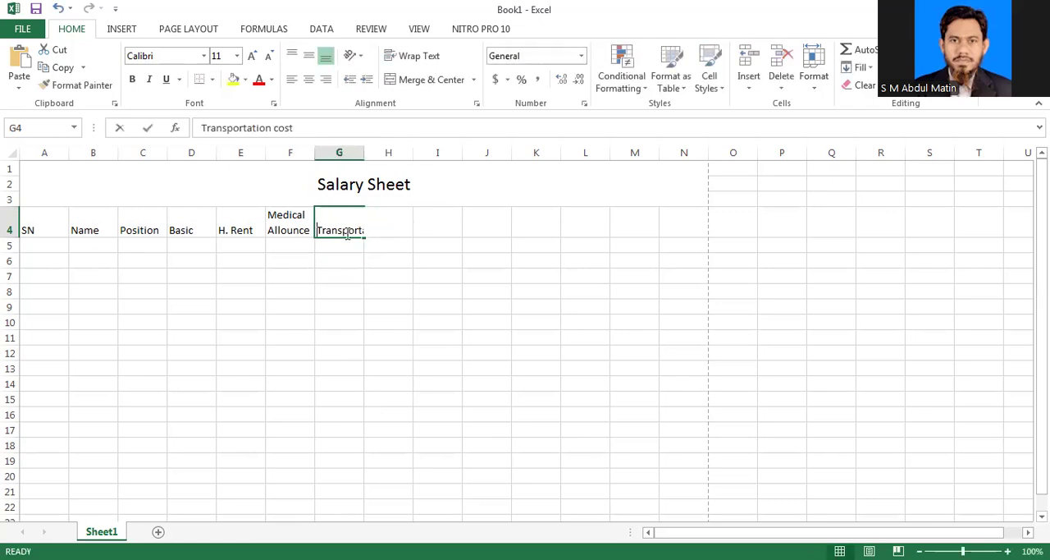
{"action": "key", "text": "Right"}
{"action": "key", "text": "Right"}
{"action": "key", "text": "Right"}
{"action": "key", "text": "Right"}
{"action": "key", "text": "Right"}
{"action": "key", "text": "Right"}
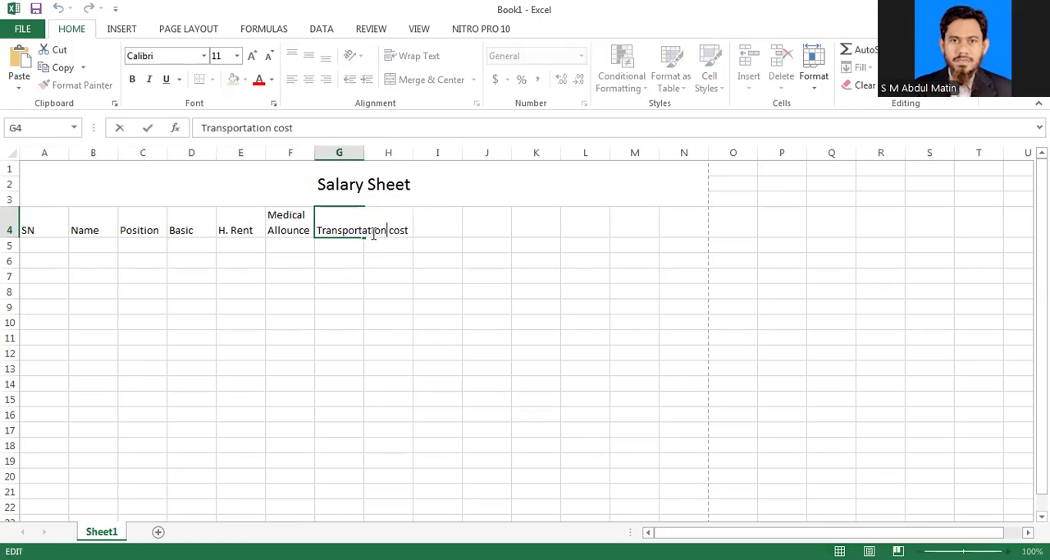
{"action": "key", "text": "alt+Return"}
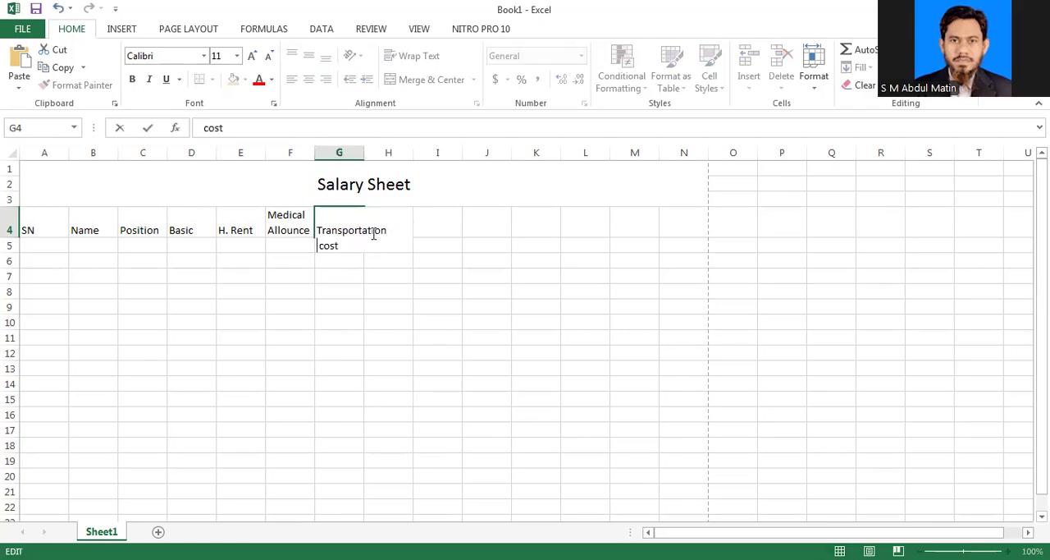
{"action": "left_click", "coordinate": [373, 234]}
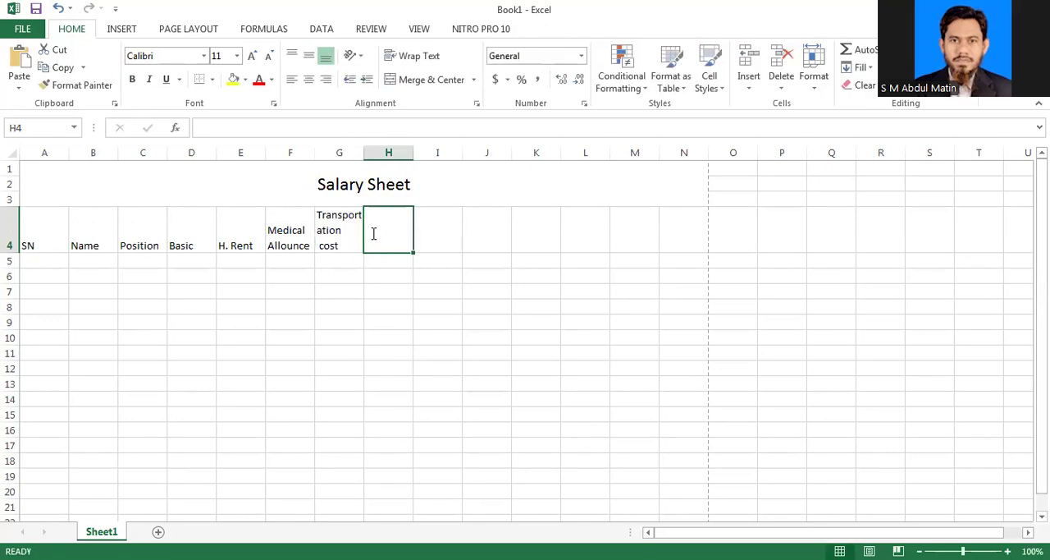
Step: Enter the column heading "PF Fount" in cell H4
{"action": "type", "text": "P"}
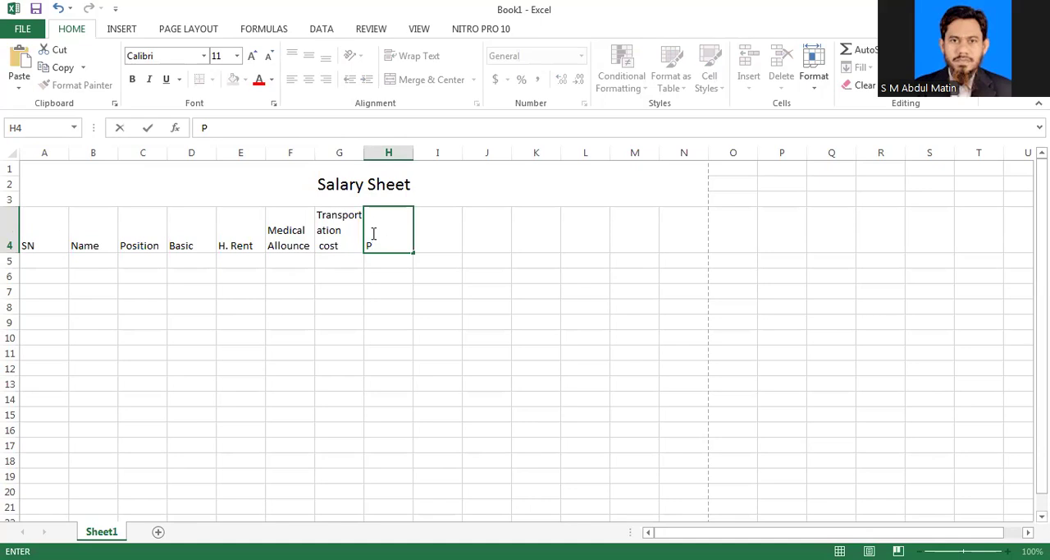
{"action": "type", "text": "F Fount"}
{"action": "key", "text": "Tab"}
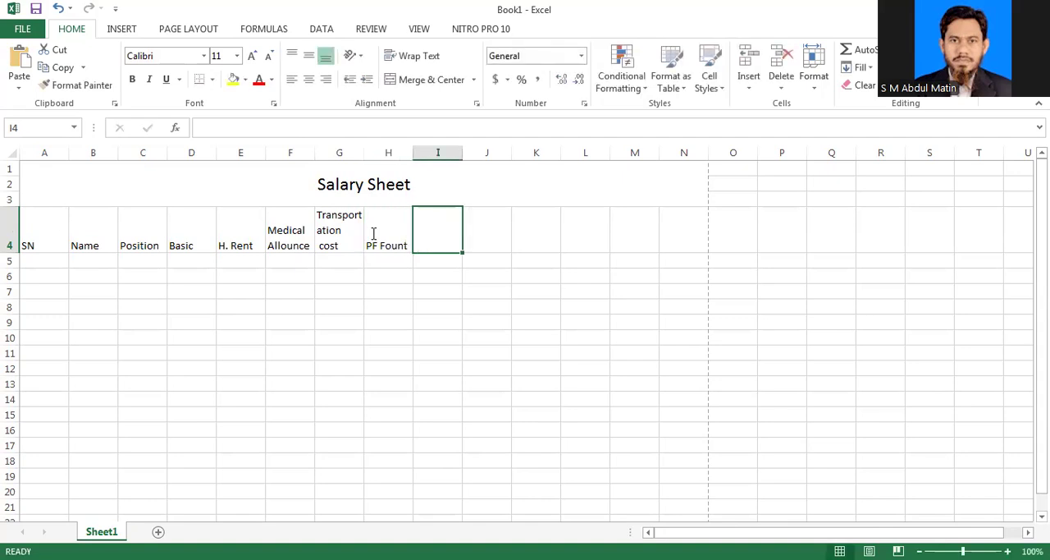
Step: Enter the column headings Tax in I4 and Advance in J4
{"action": "type", "text": "T"}
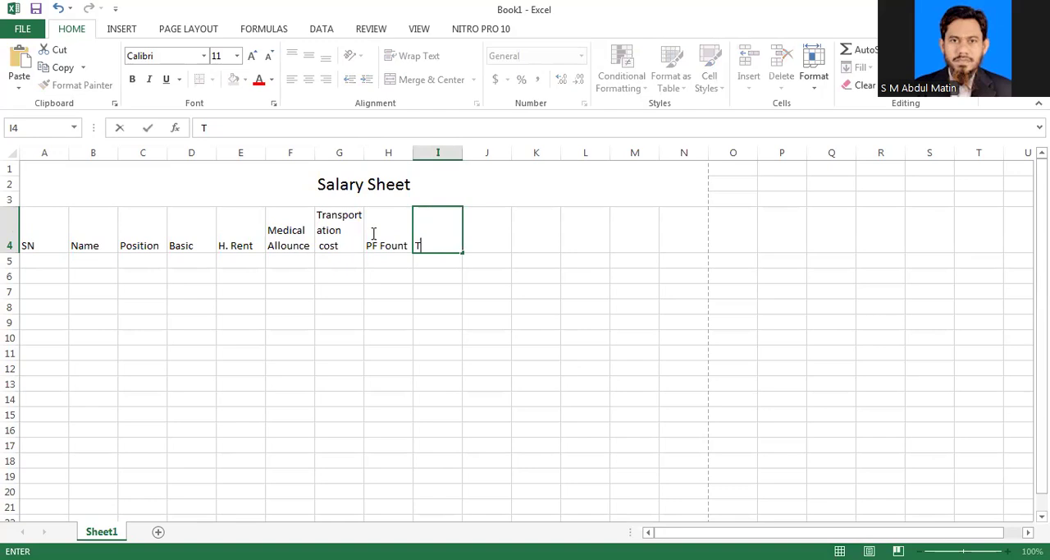
{"action": "type", "text": "ax"}
{"action": "key", "text": "Return"}
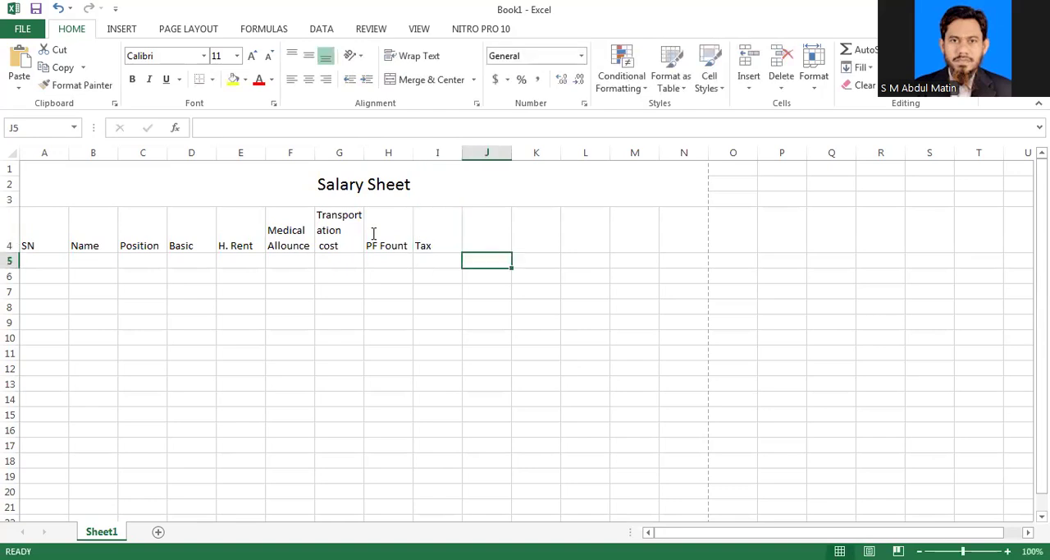
{"action": "key", "text": "Up"}
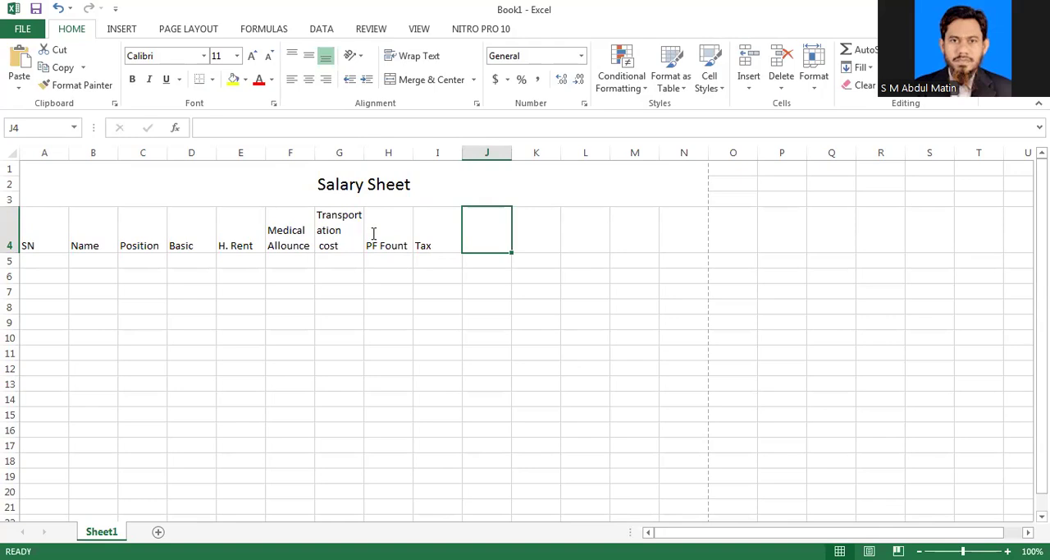
{"action": "type", "text": "A"}
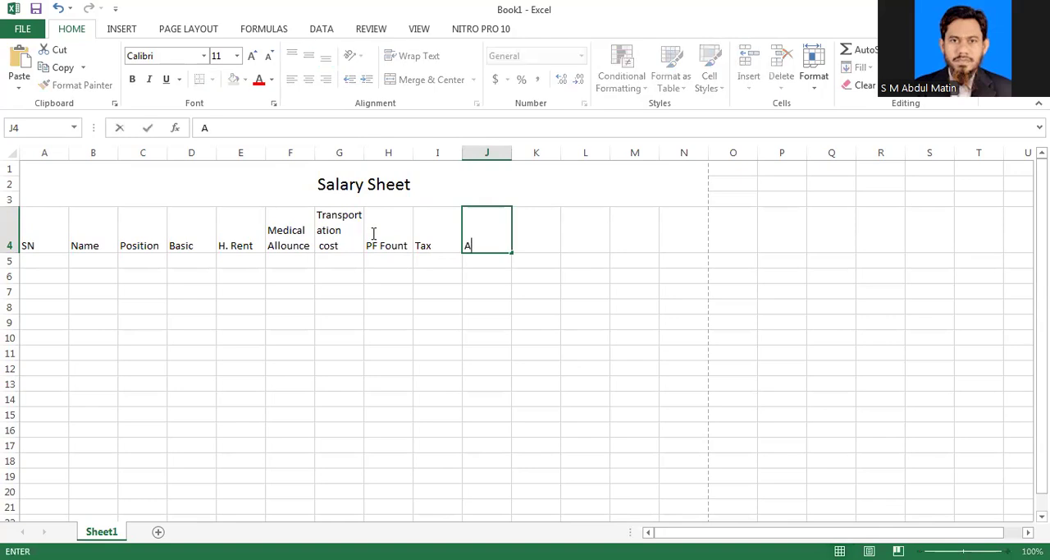
{"action": "type", "text": "dvance"}
{"action": "key", "text": "Tab"}
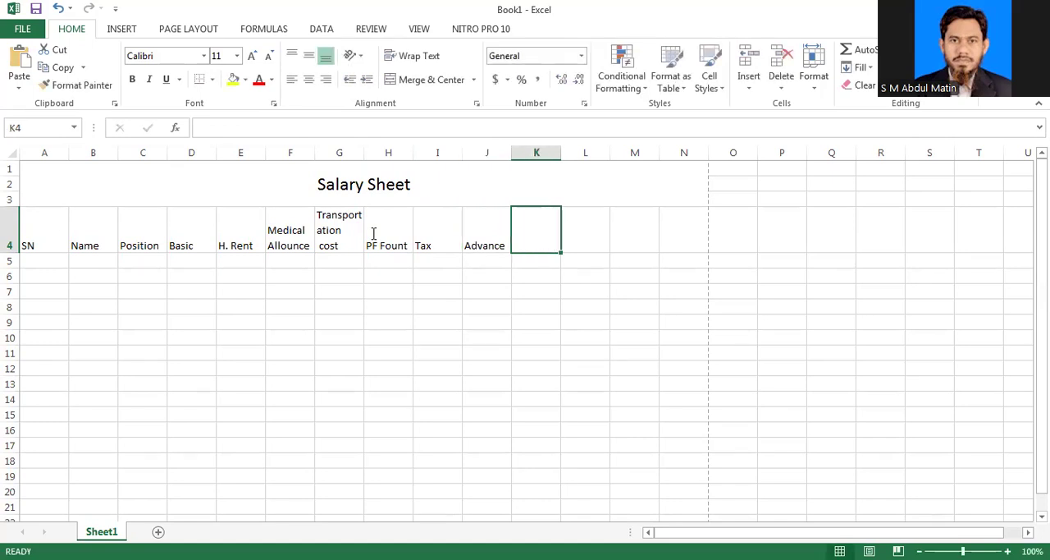
Step: Enter the column heading "Net Salary" in cell K4
{"action": "type", "text": "Net"}
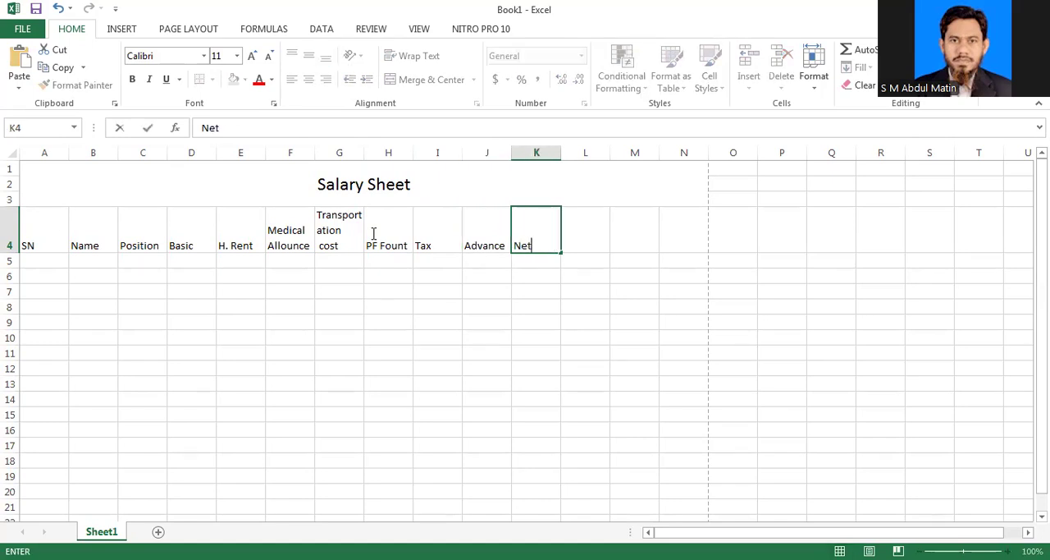
{"action": "type", "text": " Salary"}
{"action": "key", "text": "Return"}
{"action": "key", "text": "Return"}
{"action": "key", "text": "Return"}
{"action": "key", "text": "Return"}
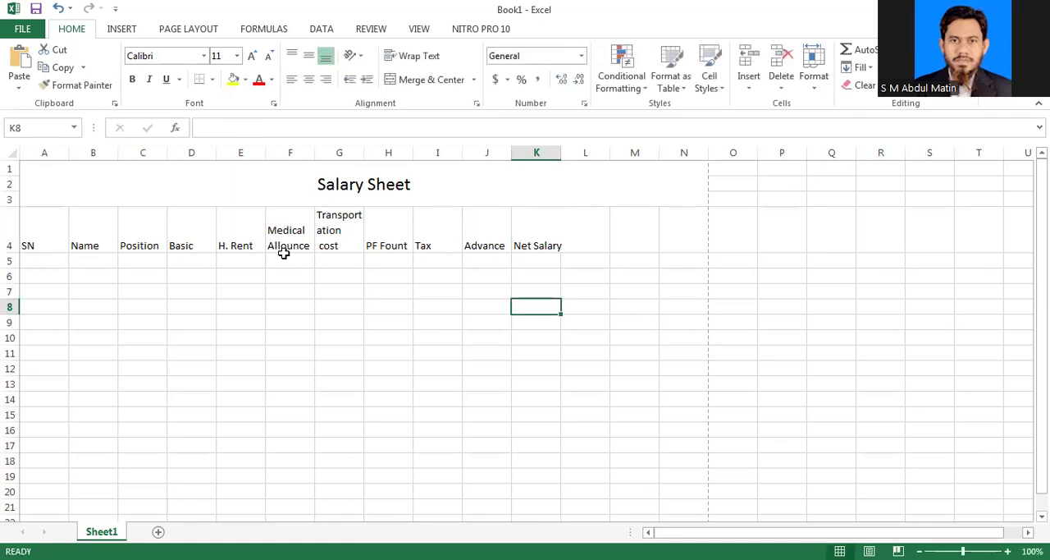
Step: Apply All Borders to the headings in A4:K4 and centre them horizontally and vertically
{"action": "left_click_drag", "start_coordinate": [44, 239], "coordinate": [312, 236]}
{"action": "mouse_move", "coordinate": [438, 237]}
{"action": "left_mouse_down"}
{"action": "mouse_move", "coordinate": [635, 236]}
{"action": "mouse_move", "coordinate": [536, 238]}
{"action": "left_mouse_up"}
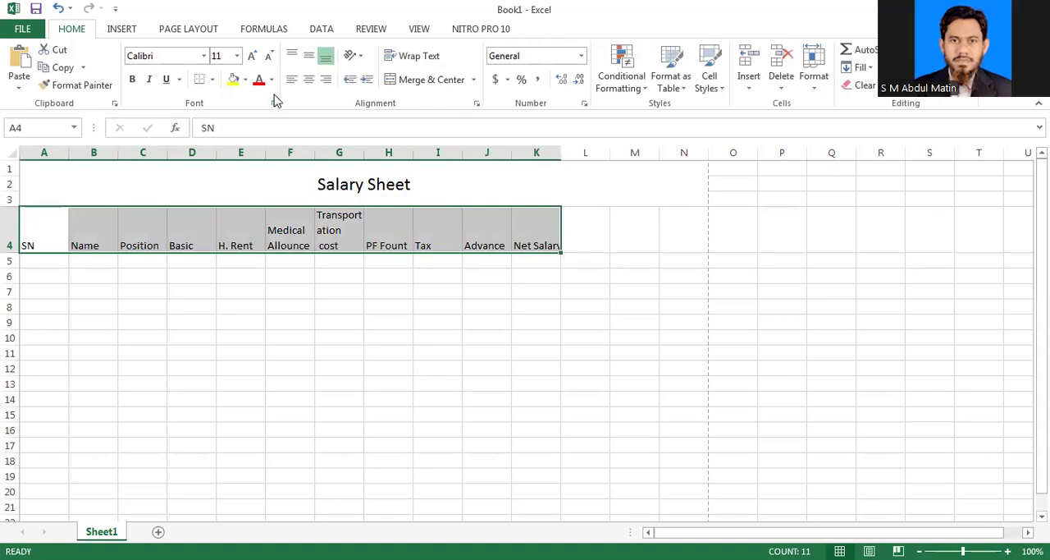
{"action": "left_click", "coordinate": [212, 80]}
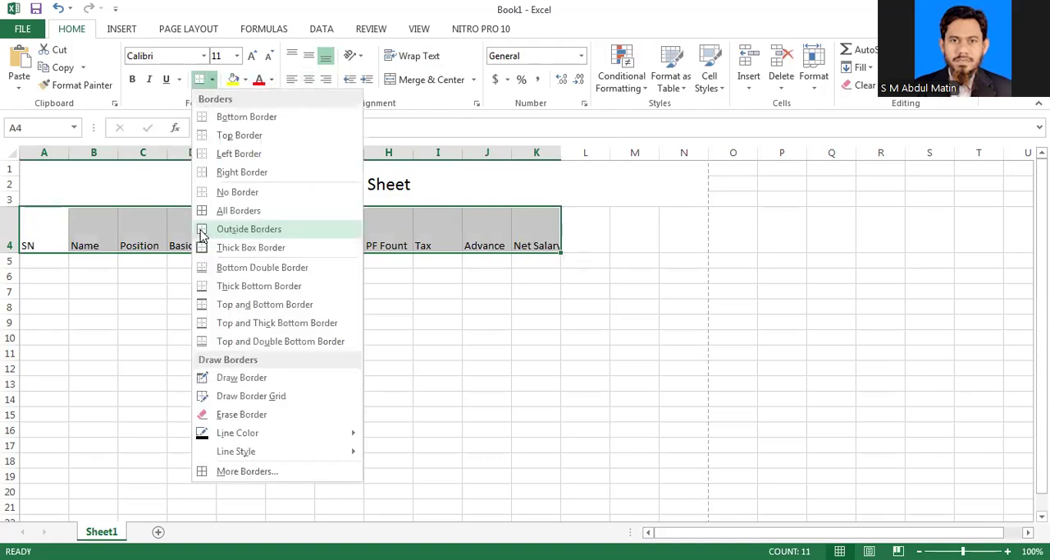
{"action": "left_click", "coordinate": [222, 211]}
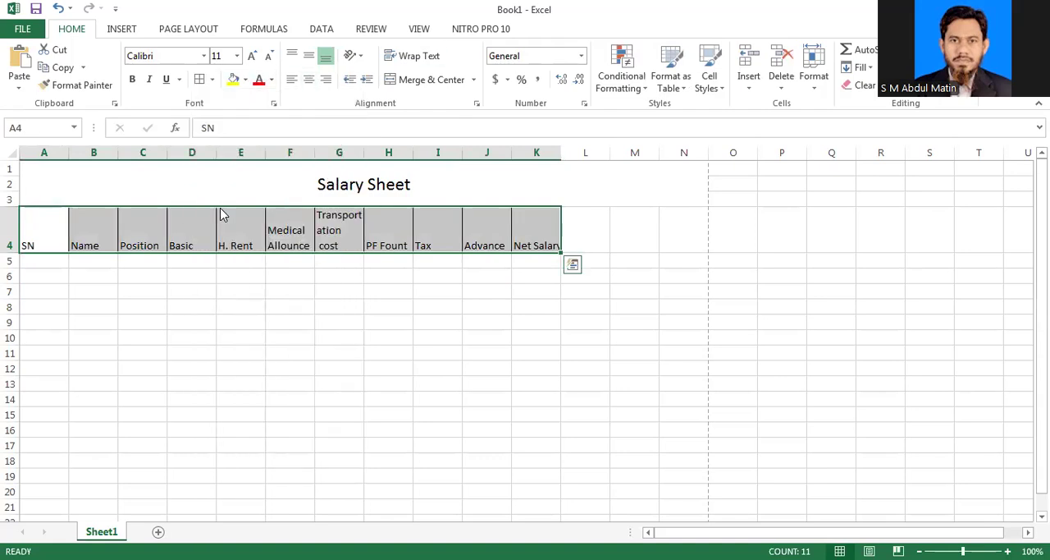
{"action": "left_click", "coordinate": [309, 81]}
{"action": "left_click", "coordinate": [309, 57]}
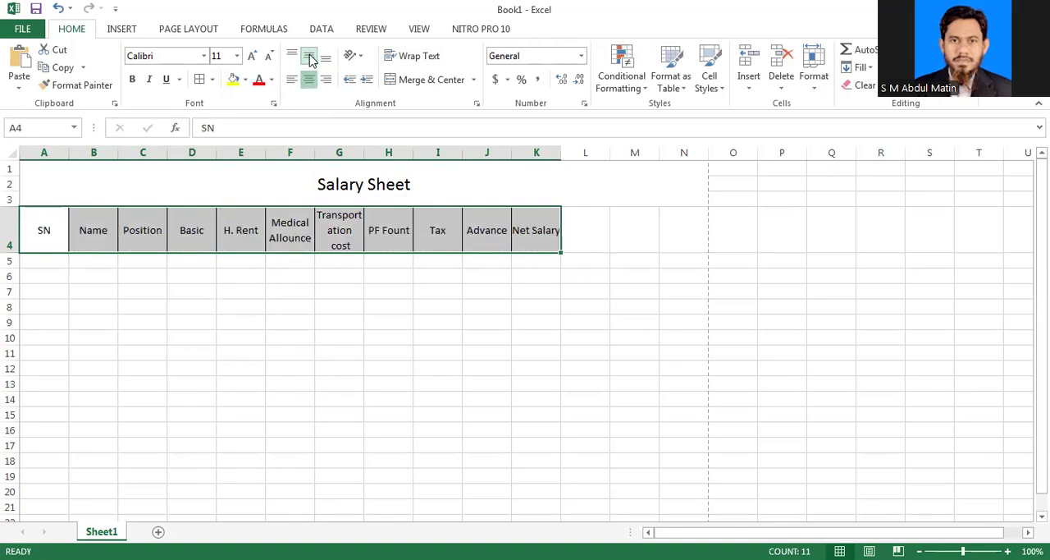
{"action": "left_click", "coordinate": [388, 306]}
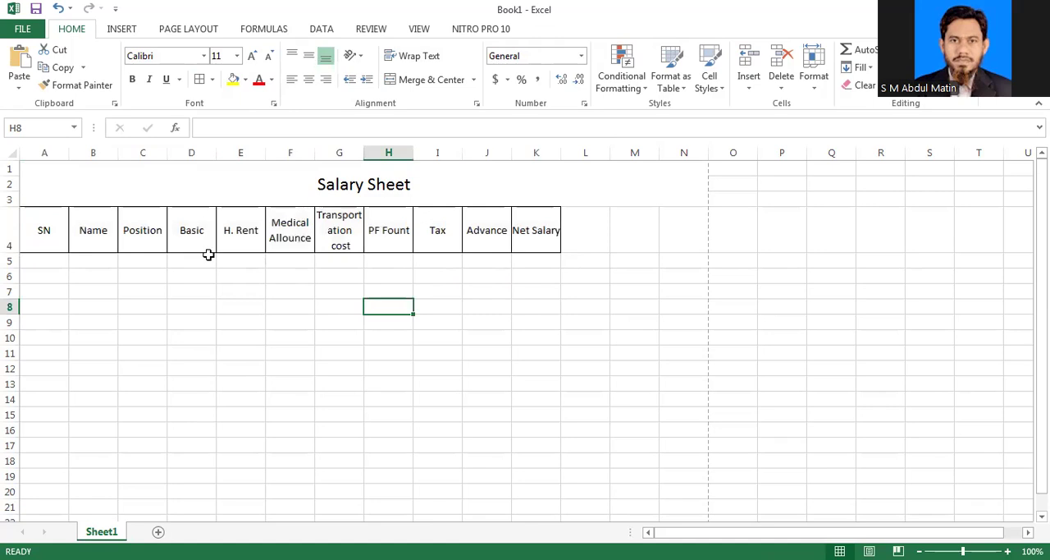
Step: Set the column width of the heading columns A to K to 8.7
{"action": "left_click_drag", "start_coordinate": [46, 228], "coordinate": [542, 233]}
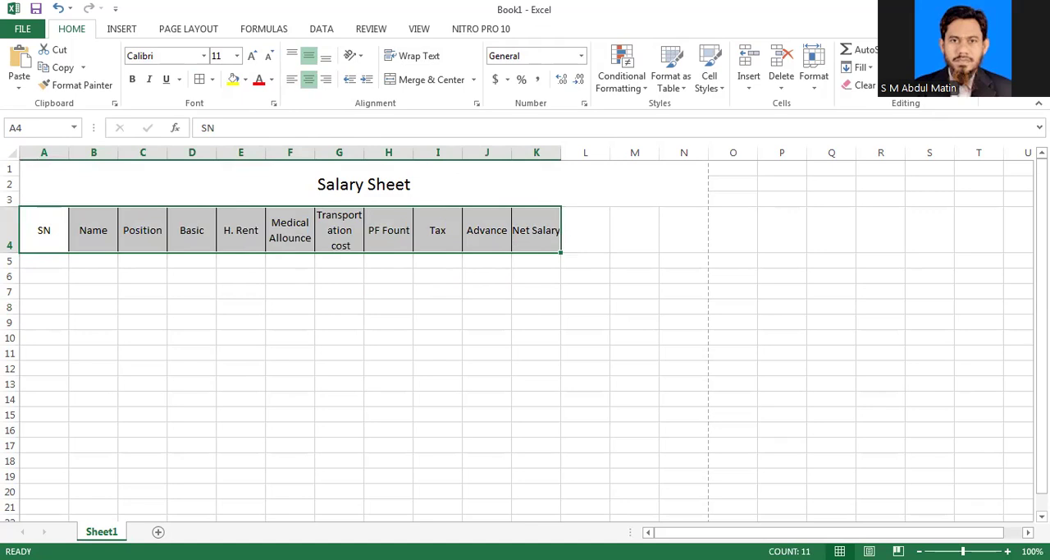
{"action": "left_click", "coordinate": [816, 91]}
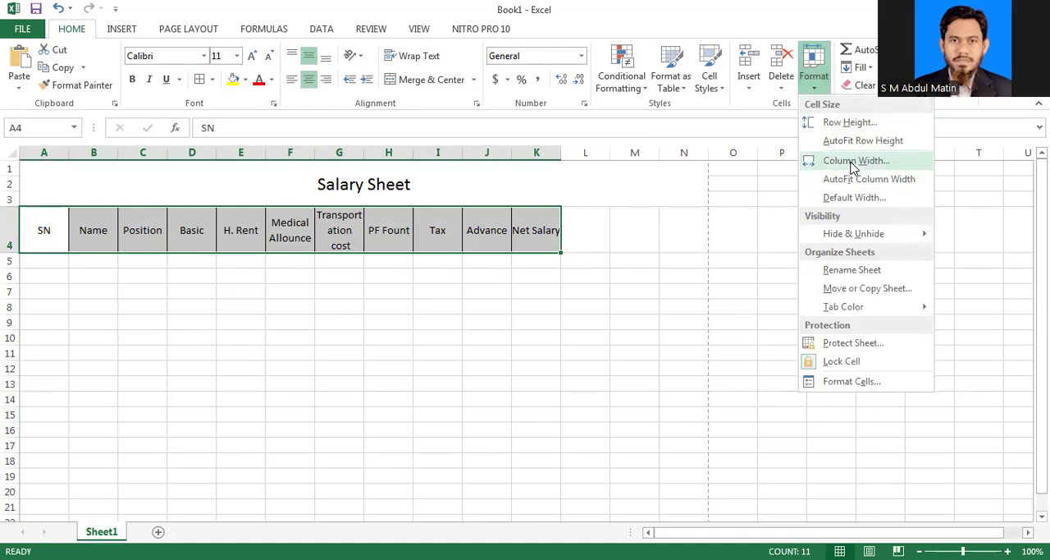
{"action": "left_click", "coordinate": [853, 161]}
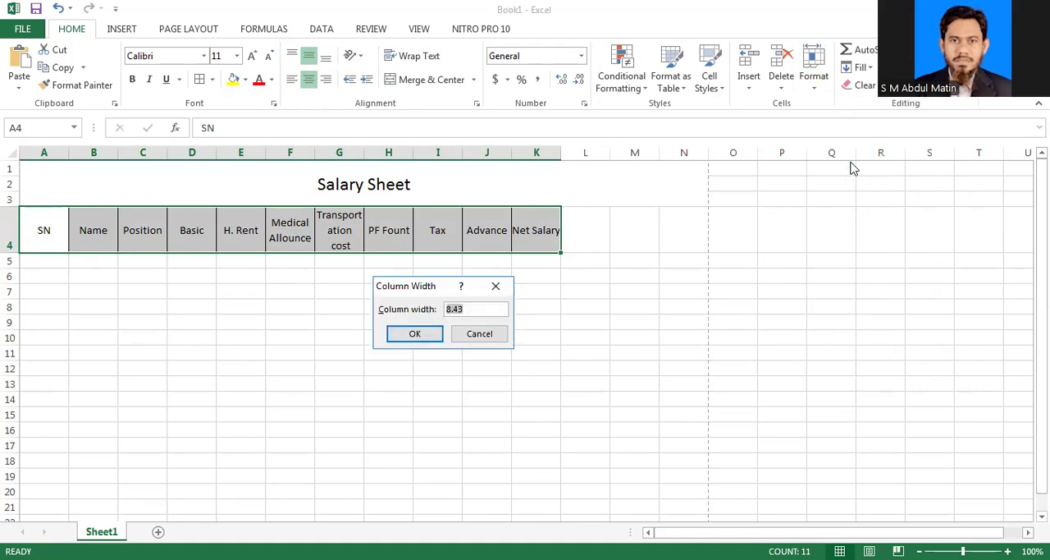
{"action": "key", "text": "Right"}
{"action": "key", "text": "shift+Left"}
{"action": "key", "text": "shift+Left"}
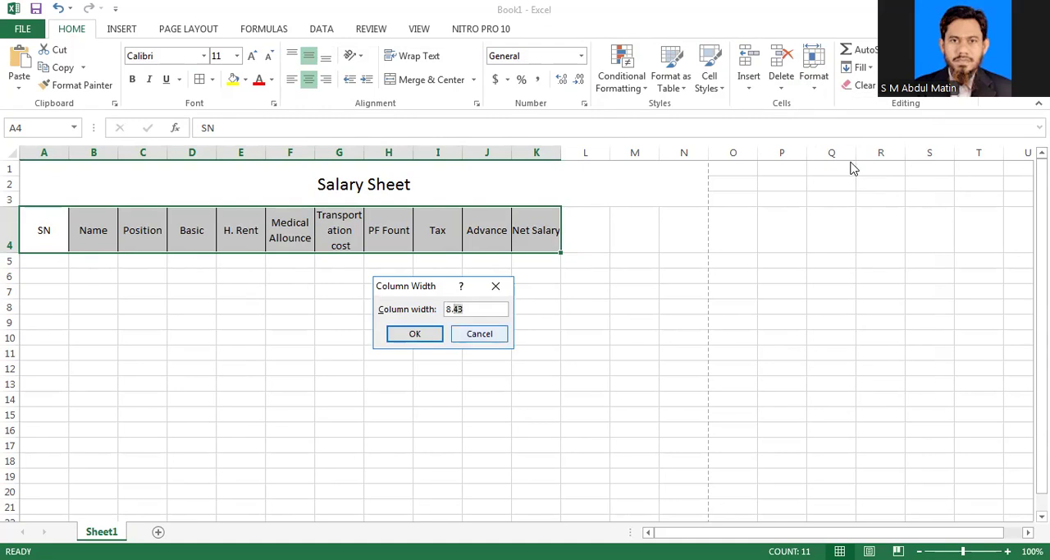
{"action": "type", "text": "7"}
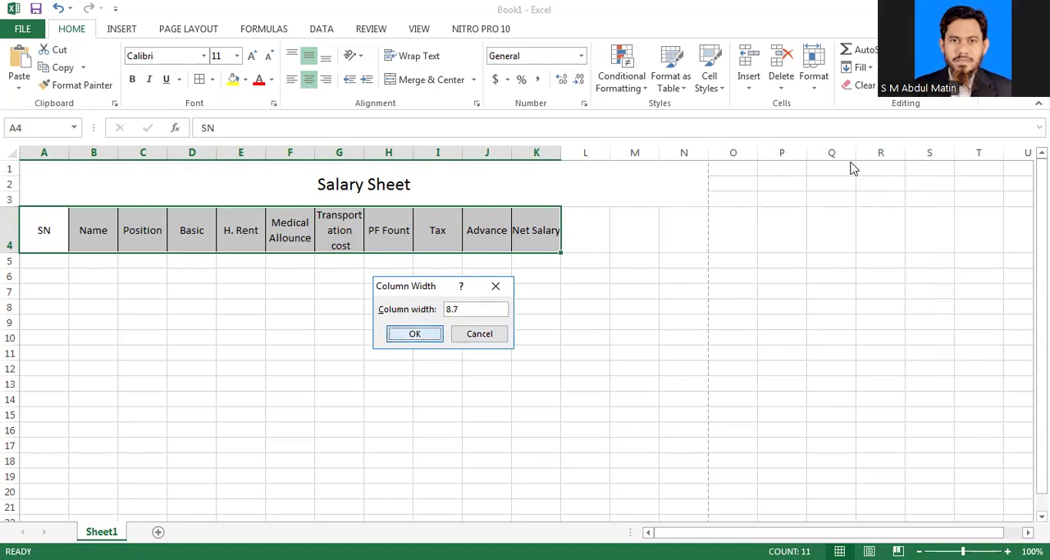
{"action": "key", "text": "Return"}
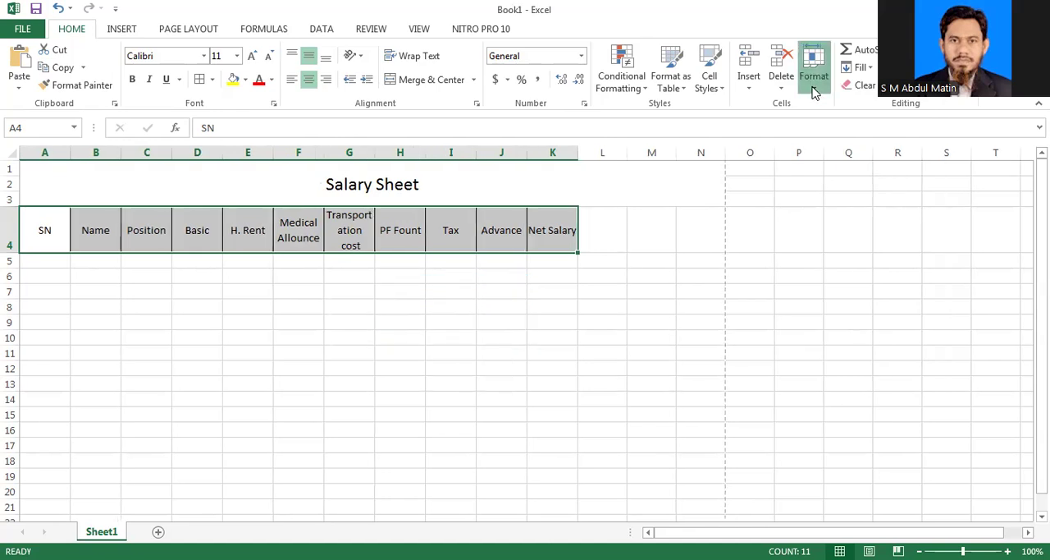
Step: Set the column width of the heading columns A to K to 8.9
{"action": "left_click", "coordinate": [814, 93]}
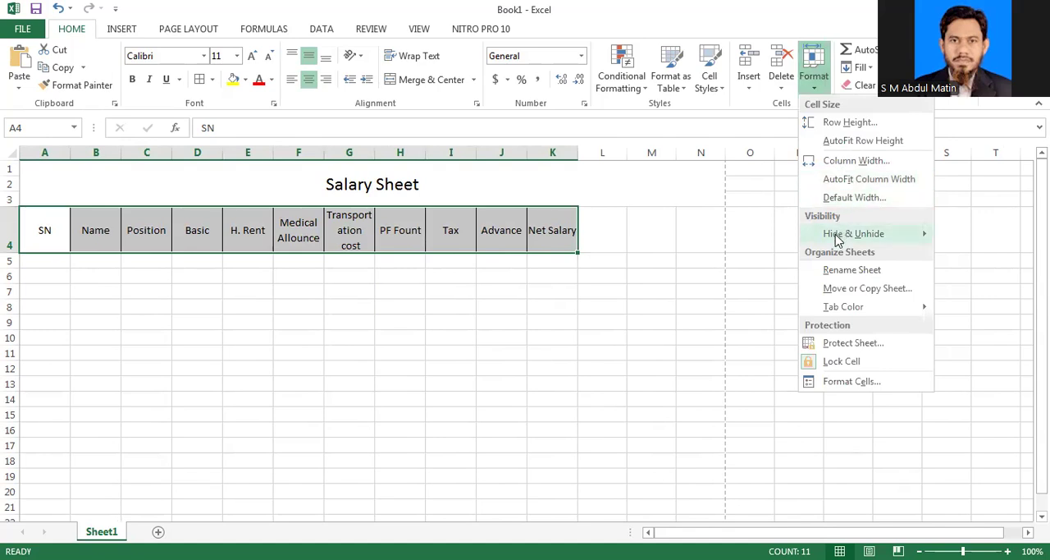
{"action": "left_click", "coordinate": [853, 161]}
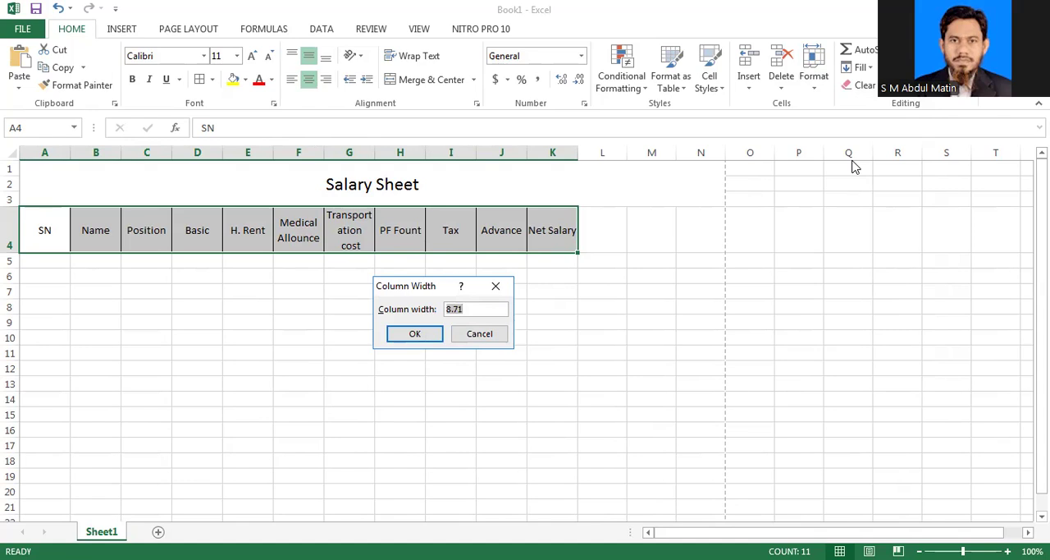
{"action": "key", "text": "Right"}
{"action": "key", "text": "BackSpace"}
{"action": "key", "text": "BackSpace"}
{"action": "type", "text": "9"}
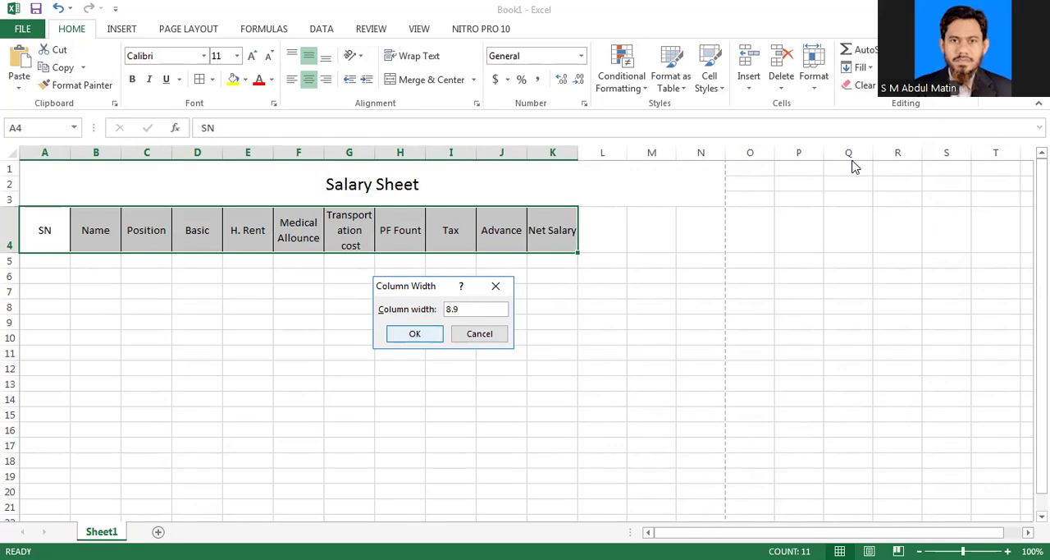
{"action": "key", "text": "Return"}
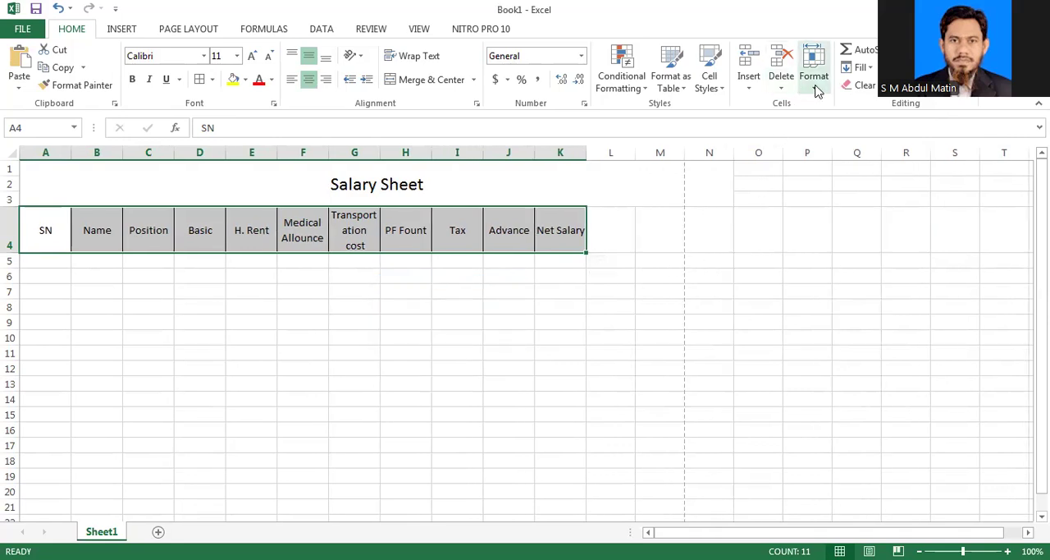
Step: Set the column width of the heading columns A to K to 9
{"action": "left_click", "coordinate": [814, 69]}
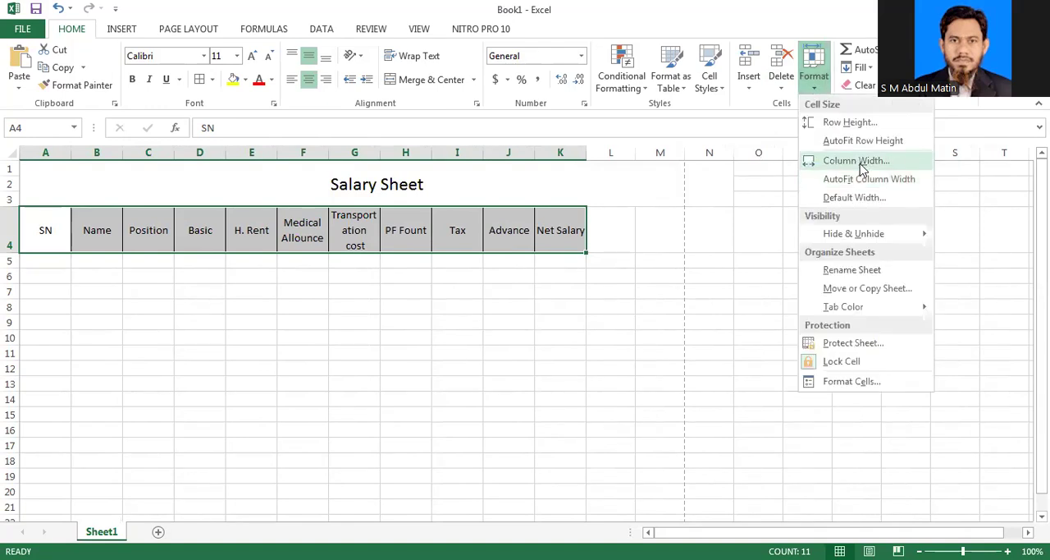
{"action": "left_click", "coordinate": [857, 161]}
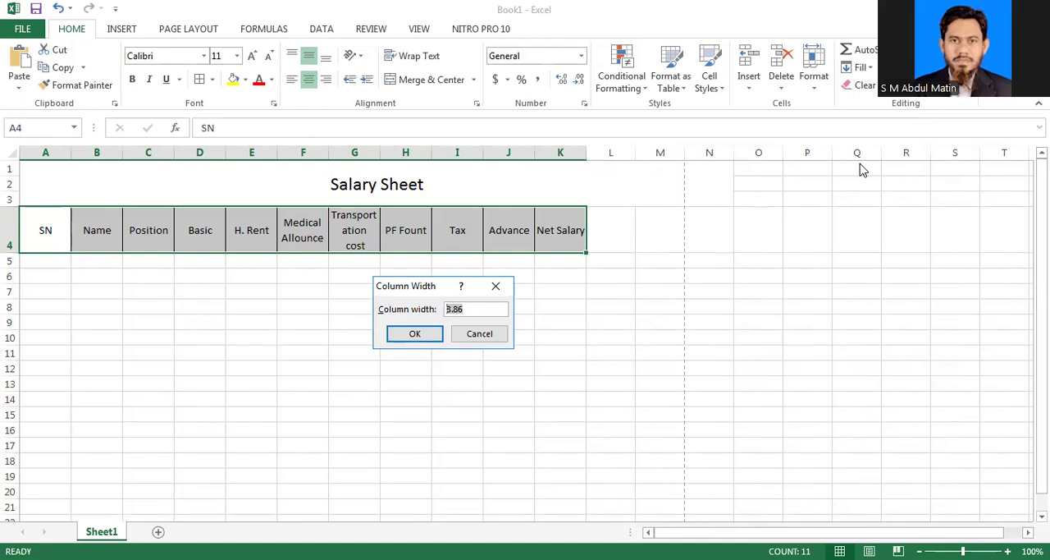
{"action": "type", "text": "9"}
{"action": "key", "text": "Return"}
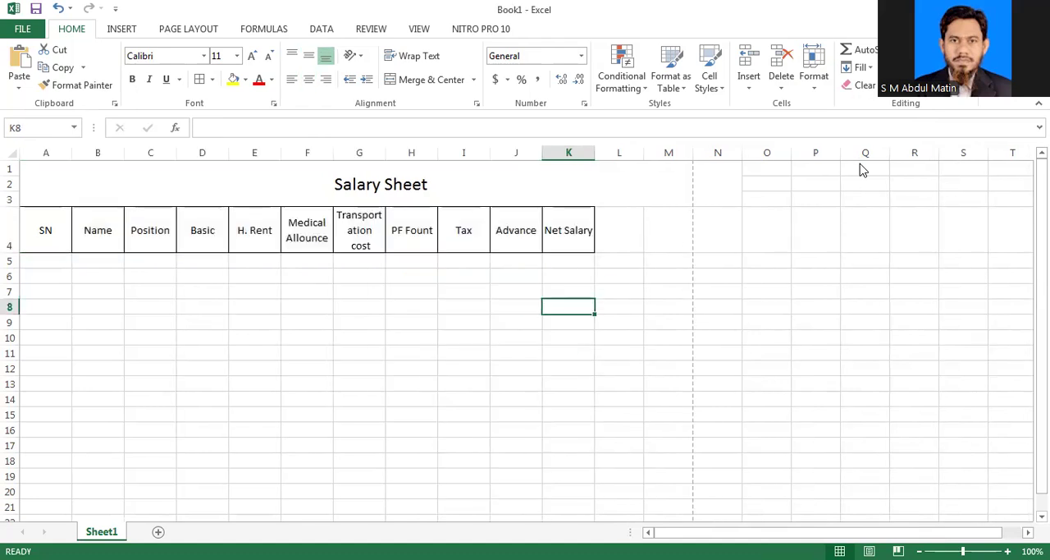
Step: Widen column G so "Transportation" fits on one line, and widen the Name column B to nearly three times its width
{"action": "left_click", "coordinate": [621, 231]}
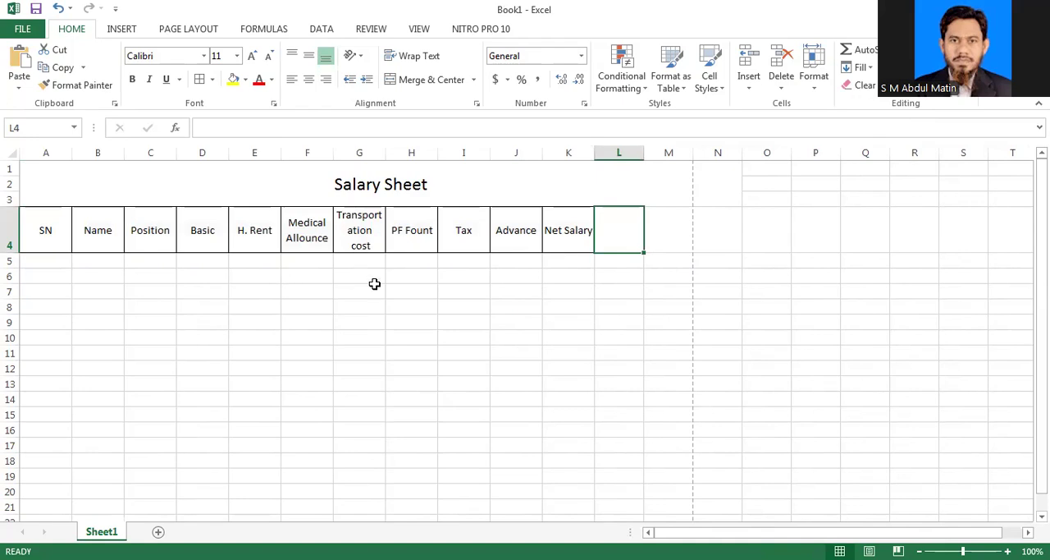
{"action": "left_click_drag", "start_coordinate": [384, 152], "coordinate": [416, 158]}
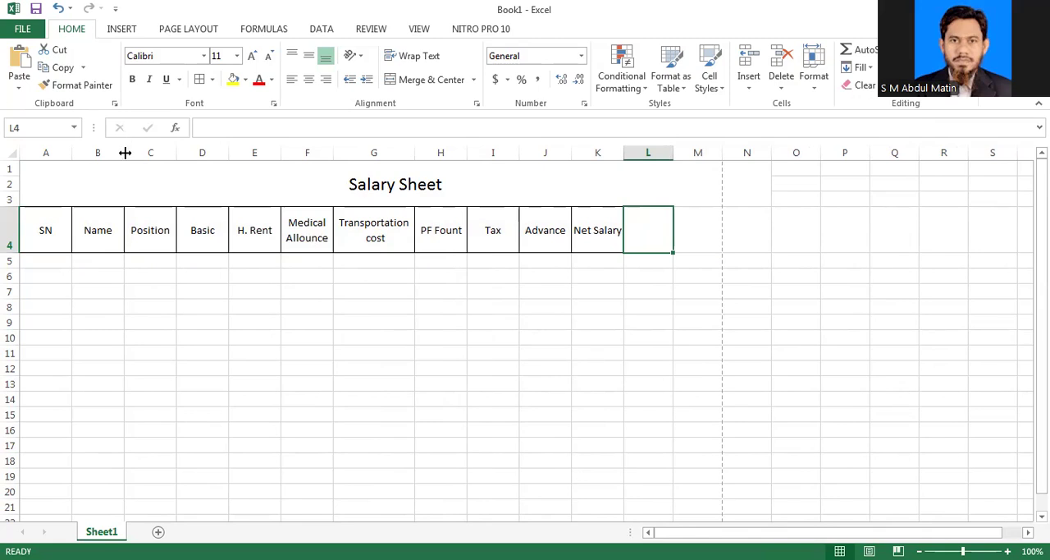
{"action": "left_click_drag", "start_coordinate": [157, 155], "coordinate": [218, 162]}
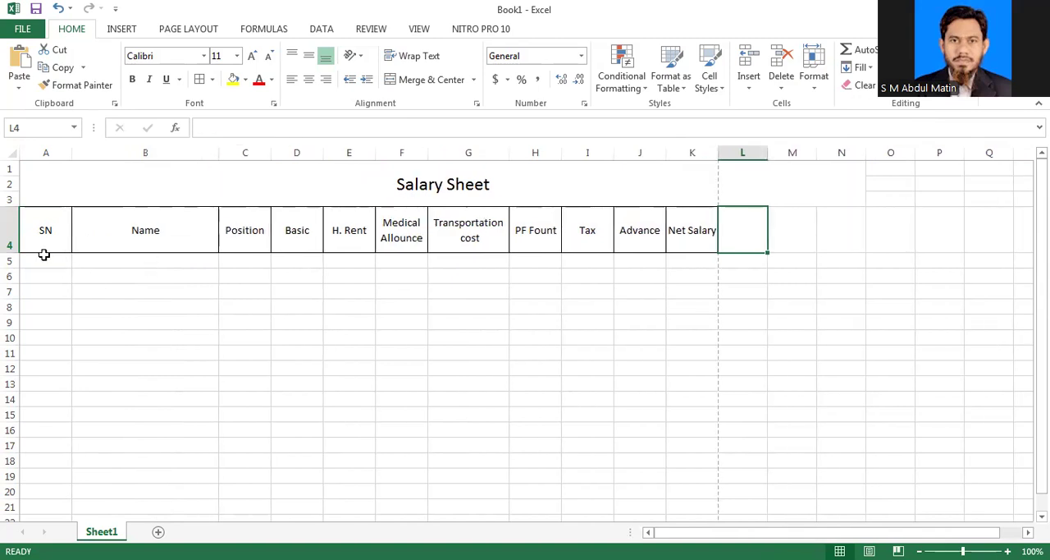
Step: Apply all borders to the empty employee rows in A5:K17
{"action": "left_click_drag", "start_coordinate": [44, 255], "coordinate": [688, 448]}
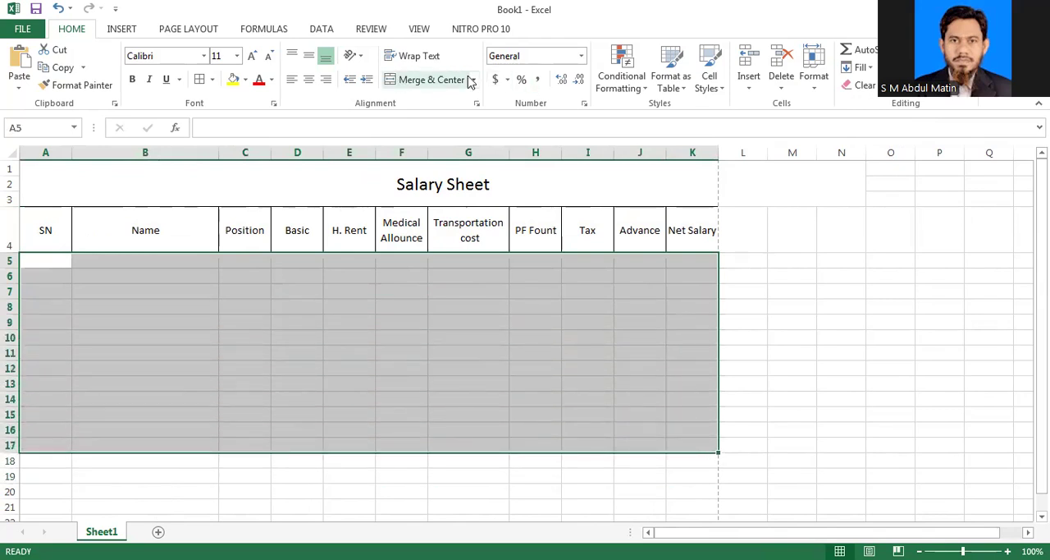
{"action": "left_click", "coordinate": [199, 81]}
{"action": "left_click", "coordinate": [238, 291]}
Step: Fill the SN column with serial numbers 1 to 6 from A5 to A10, clearing the surplus number in A11
{"action": "left_click", "coordinate": [58, 260]}
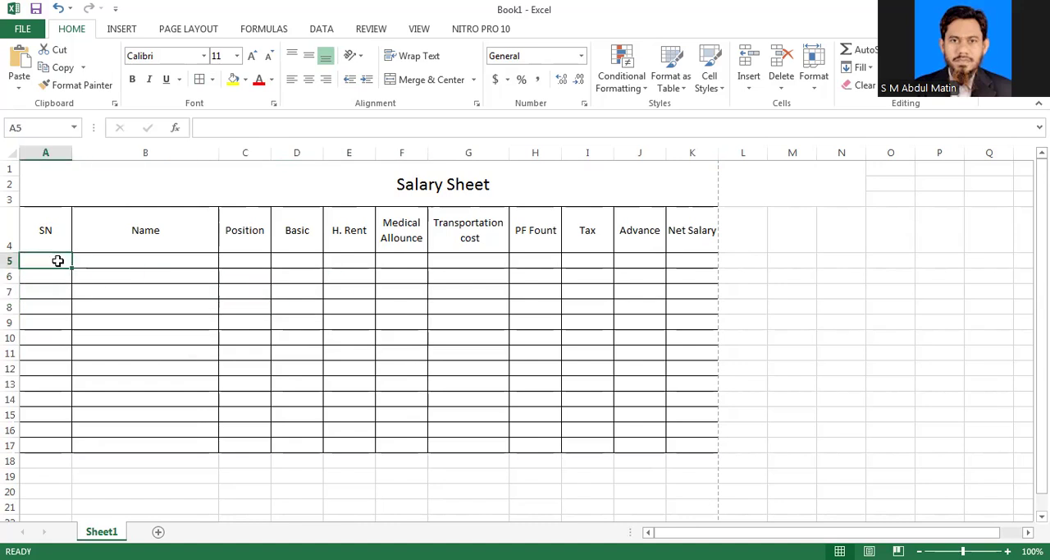
{"action": "type", "text": "1"}
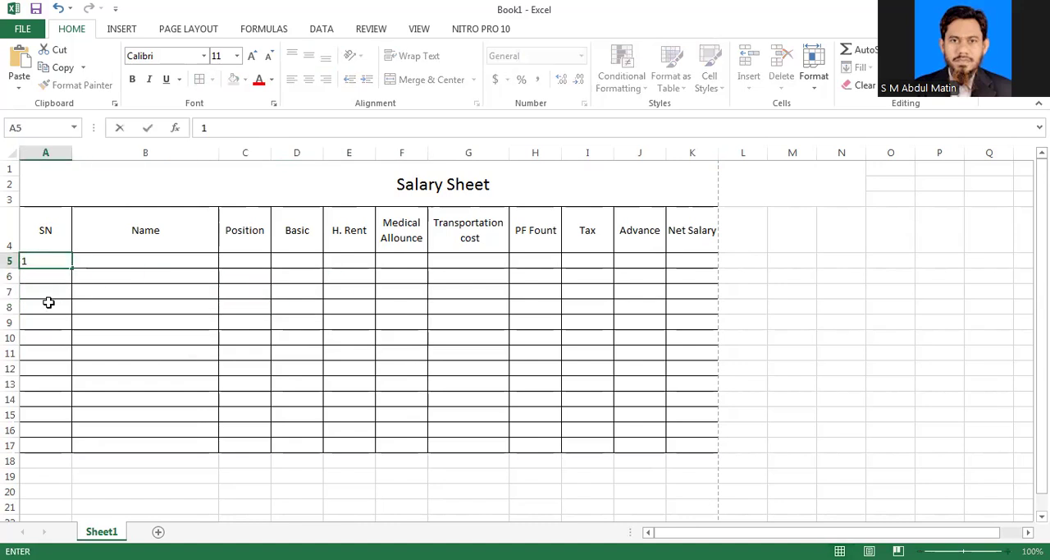
{"action": "key", "text": "Return"}
{"action": "left_click", "coordinate": [129, 352]}
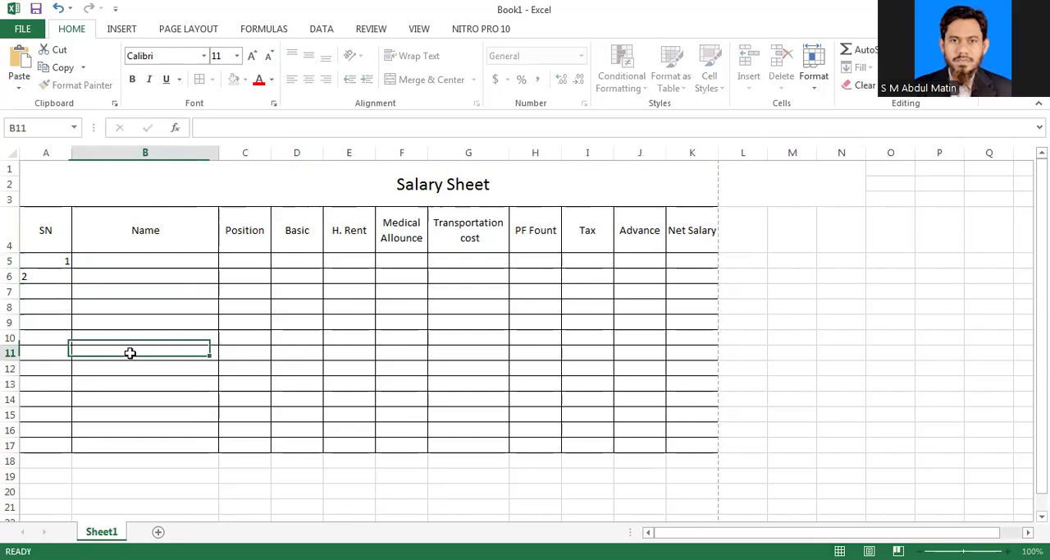
{"action": "left_click", "coordinate": [61, 260]}
{"action": "left_click_drag", "start_coordinate": [73, 268], "coordinate": [73, 361]}
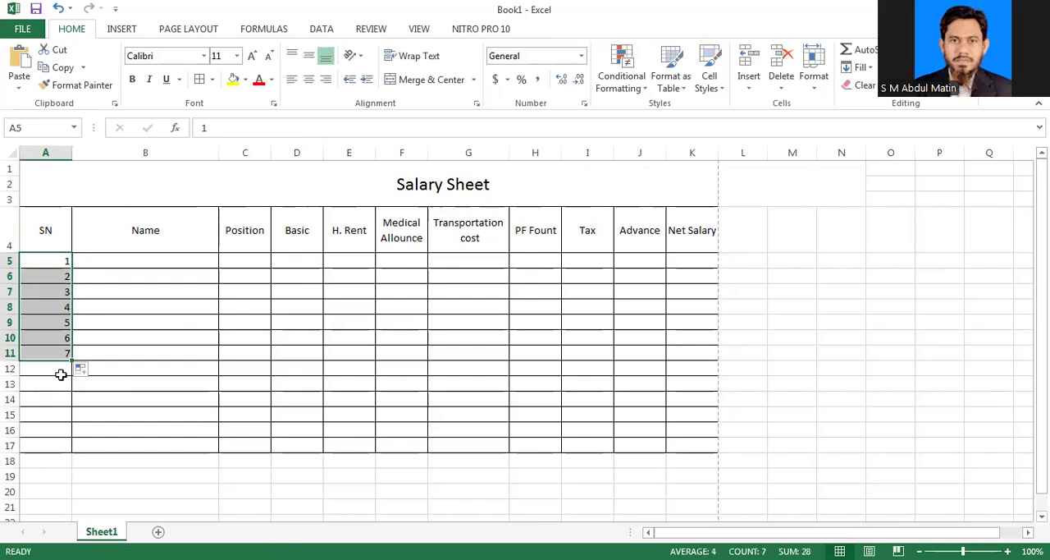
{"action": "left_click", "coordinate": [54, 353]}
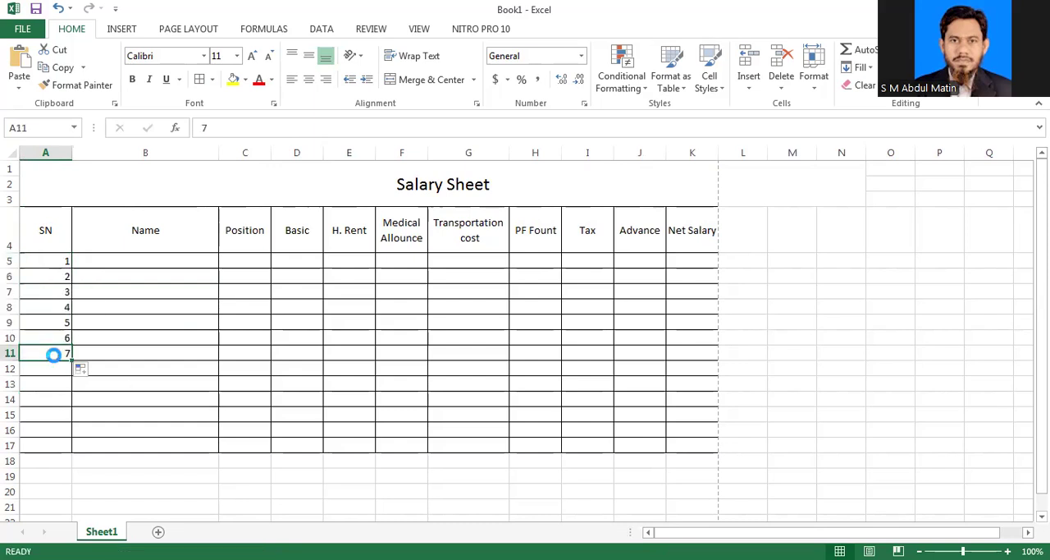
{"action": "key", "text": "Delete"}
{"action": "left_click", "coordinate": [136, 361]}
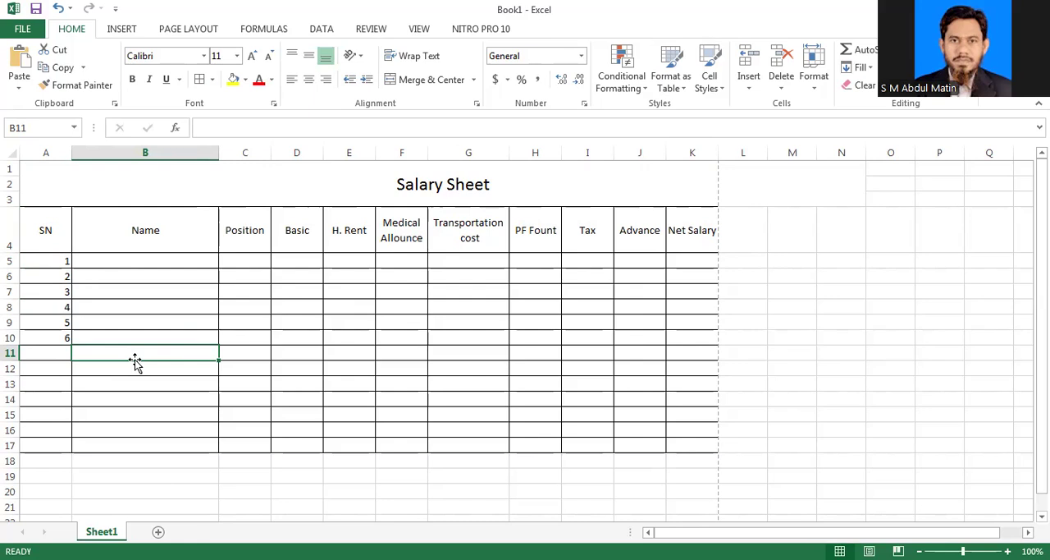
Step: Enter the names of the first three employees in the Name column, cells B5 to B7
{"action": "left_click", "coordinate": [122, 260]}
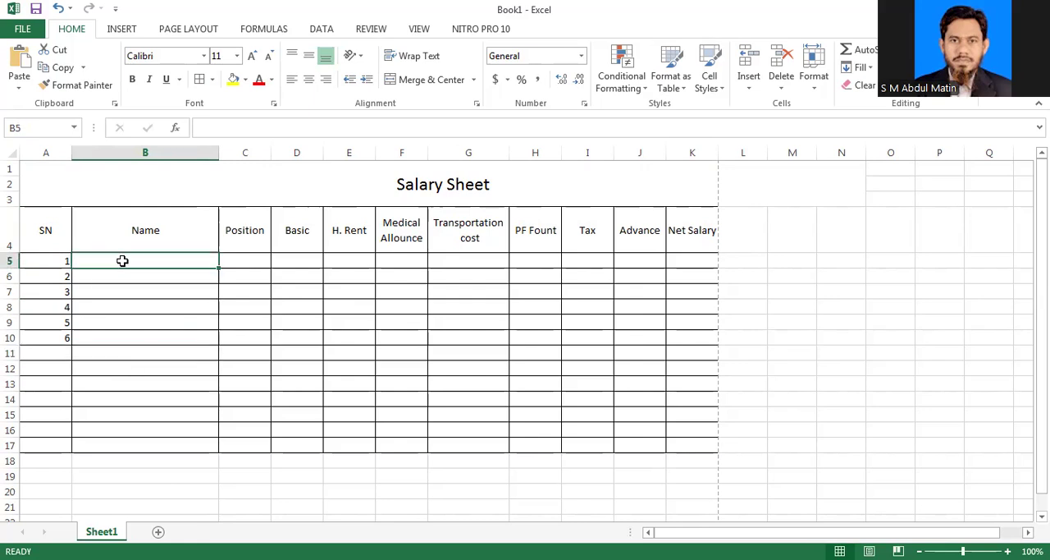
{"action": "type", "text": "R"}
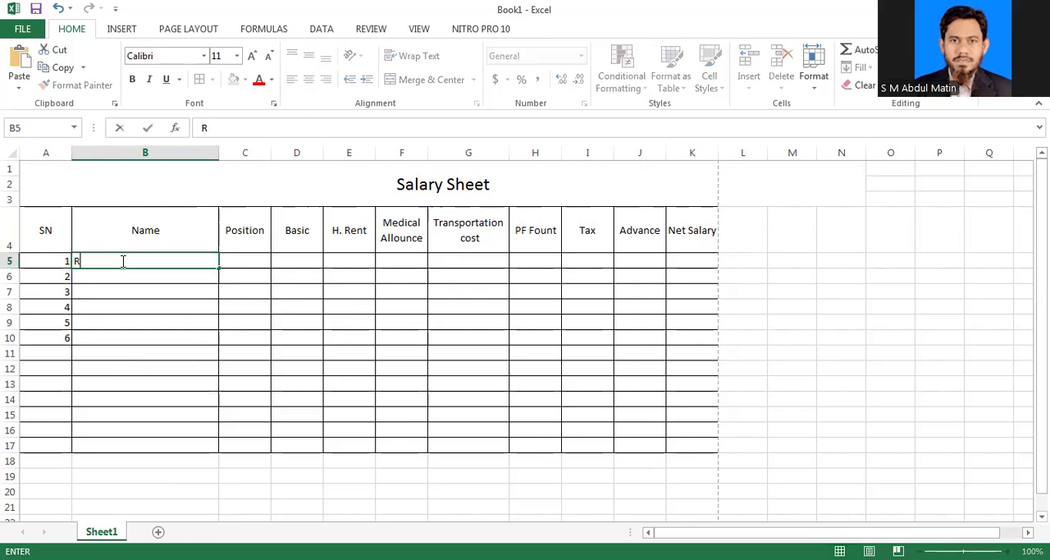
{"action": "type", "text": "akib"}
{"action": "key", "text": "Return"}
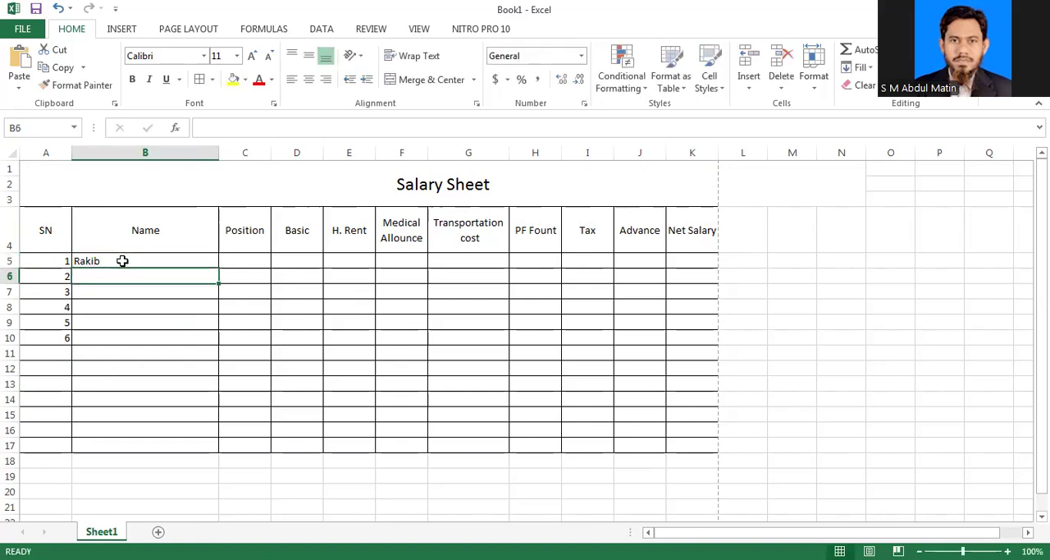
{"action": "type", "text": "rofi"}
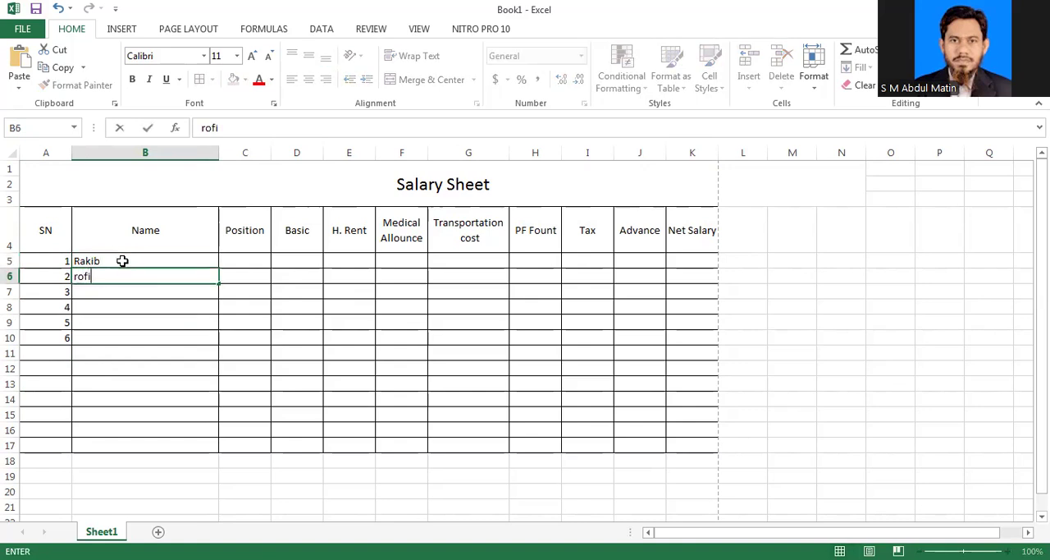
{"action": "left_click", "coordinate": [132, 299]}
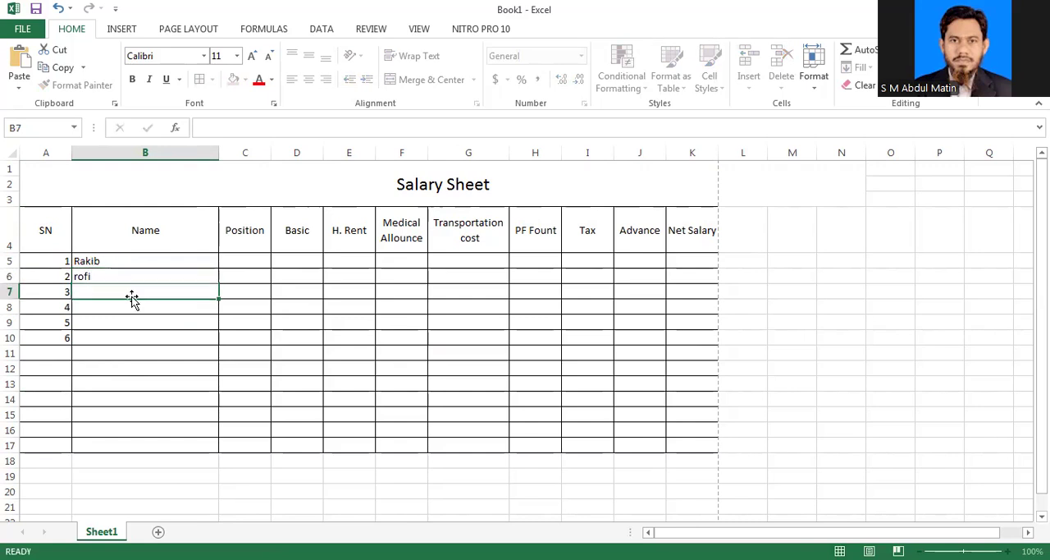
{"action": "type", "text": "de"}
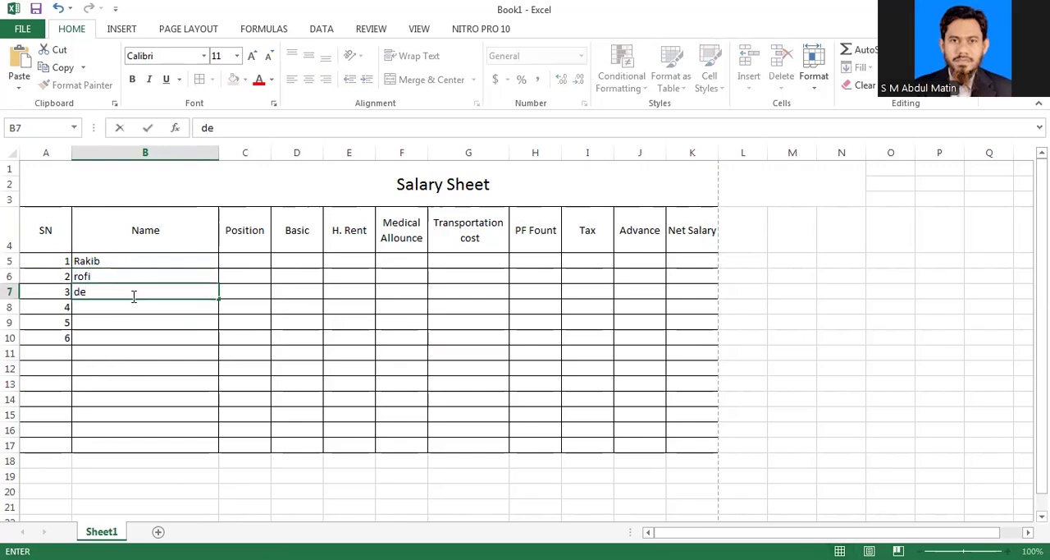
{"action": "type", "text": "w"}
Step: Enter the names of the fourth and fifth employees in cells B8 and B9
{"action": "left_click", "coordinate": [113, 305]}
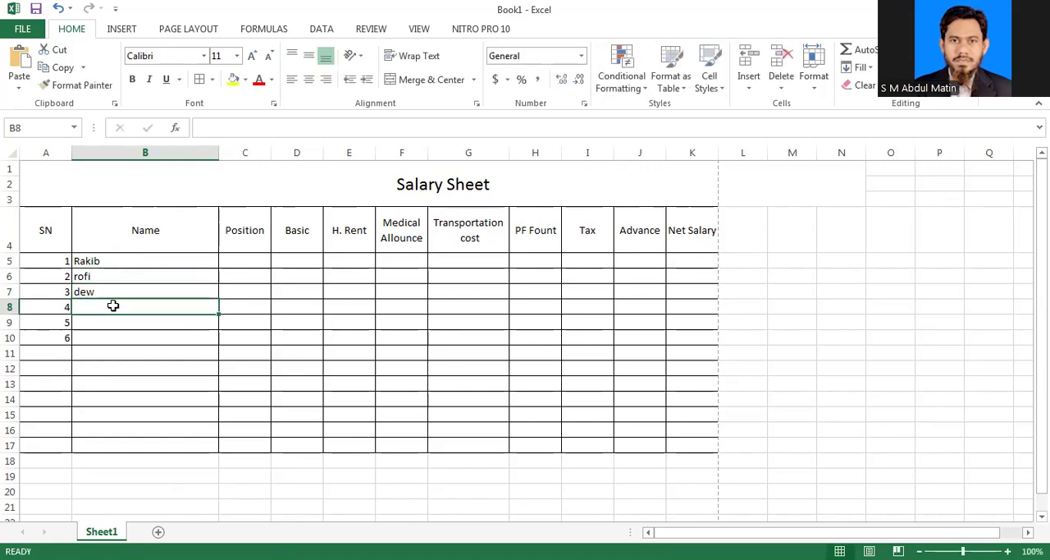
{"action": "type", "text": "mo"}
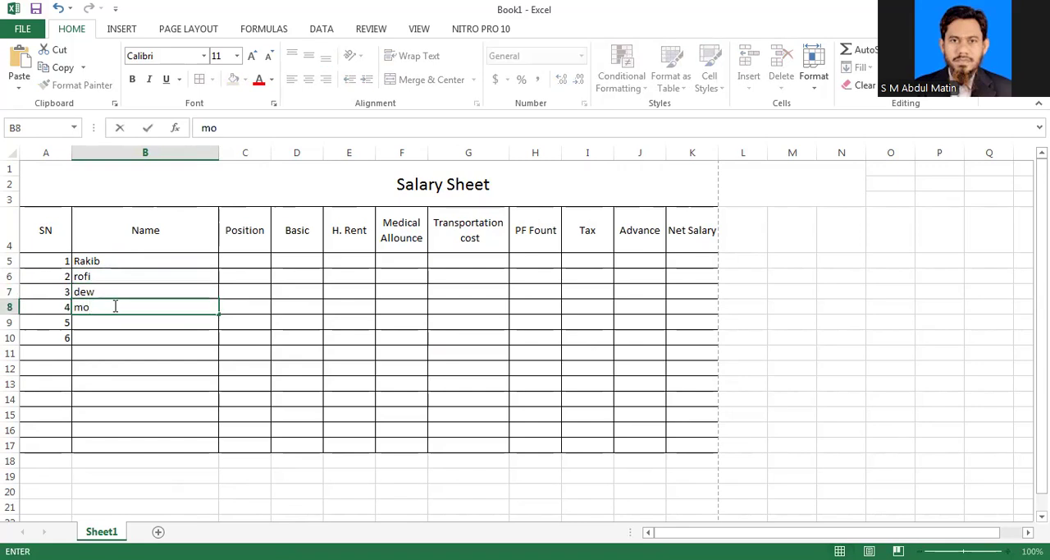
{"action": "type", "text": "fiz"}
{"action": "left_click", "coordinate": [102, 324]}
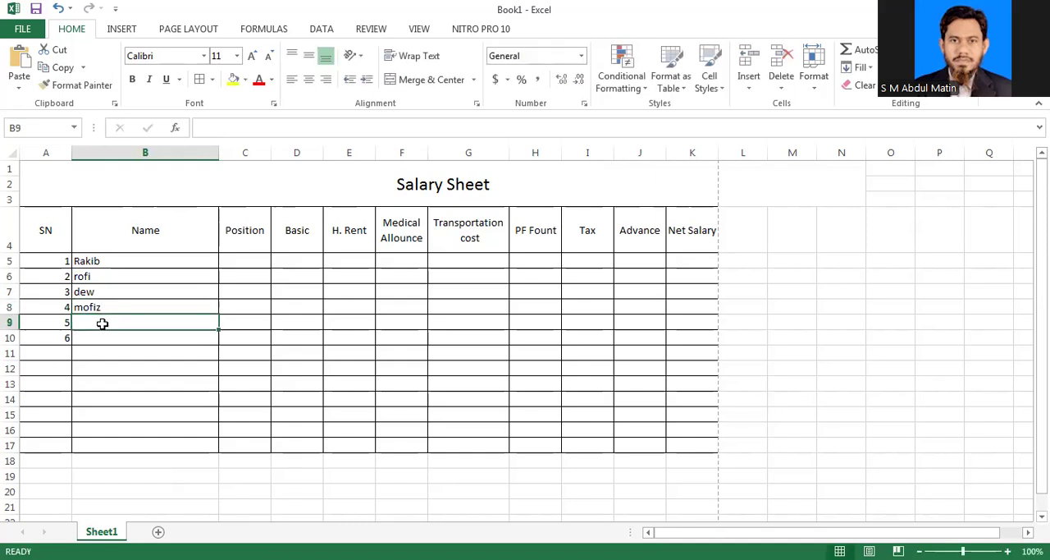
{"action": "type", "text": "any"}
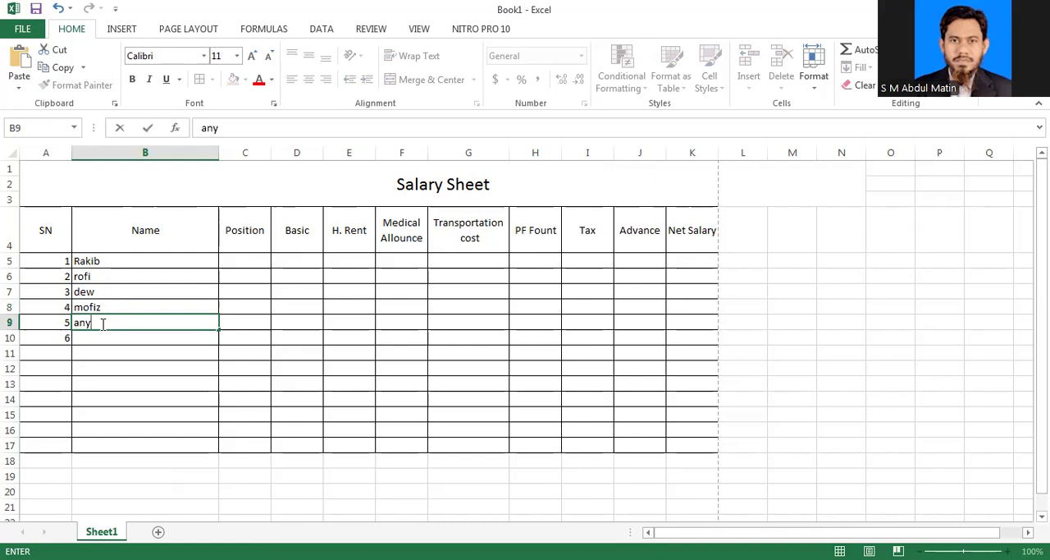
{"action": "left_click", "coordinate": [87, 343]}
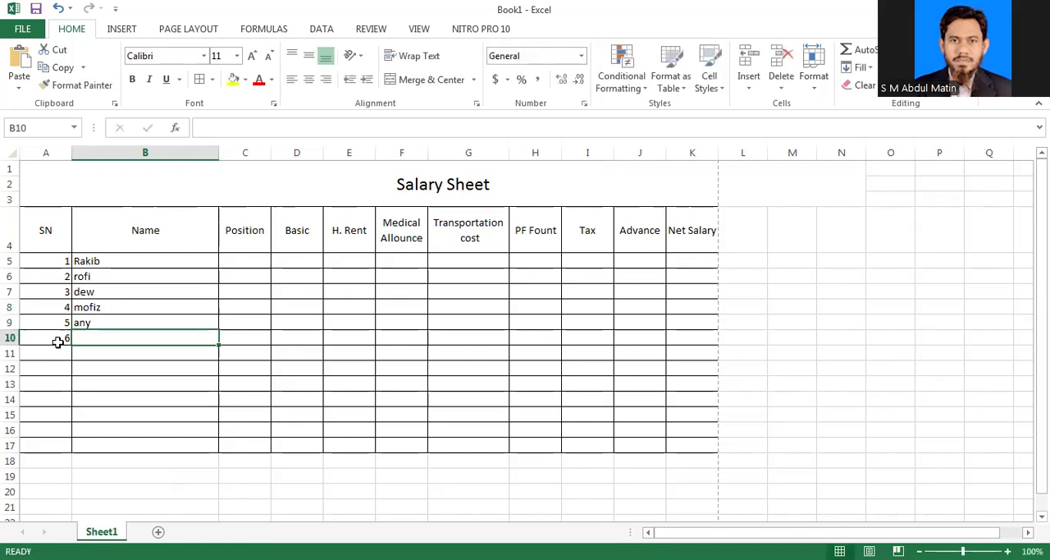
Step: Clear the unused serial number in A10
{"action": "left_click", "coordinate": [57, 343]}
{"action": "key", "text": "Delete"}
{"action": "left_click", "coordinate": [140, 342]}
Step: Enter the positions CEO, COO and Officer for the first three employees in C5 to C7
{"action": "left_click", "coordinate": [240, 261]}
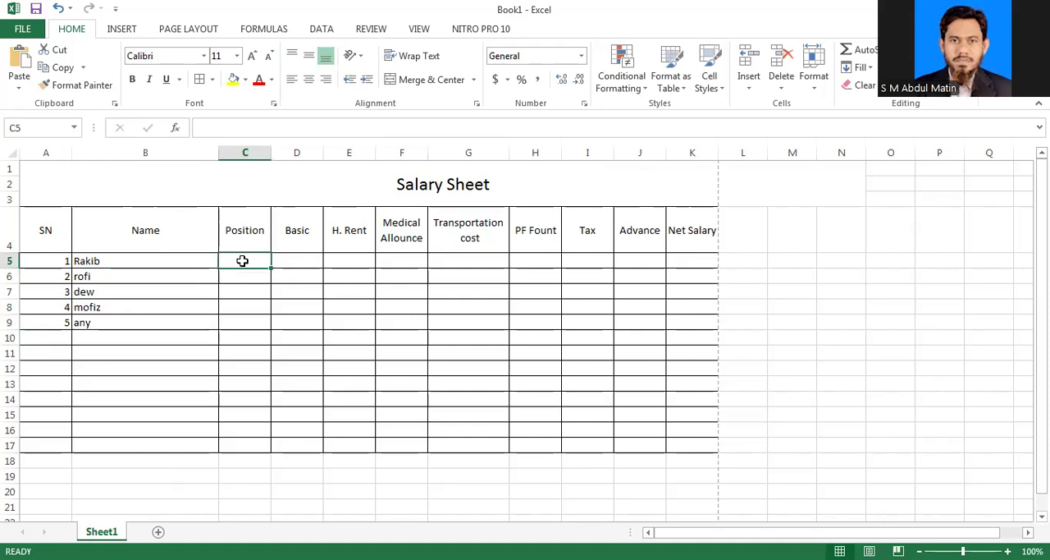
{"action": "type", "text": "CEO"}
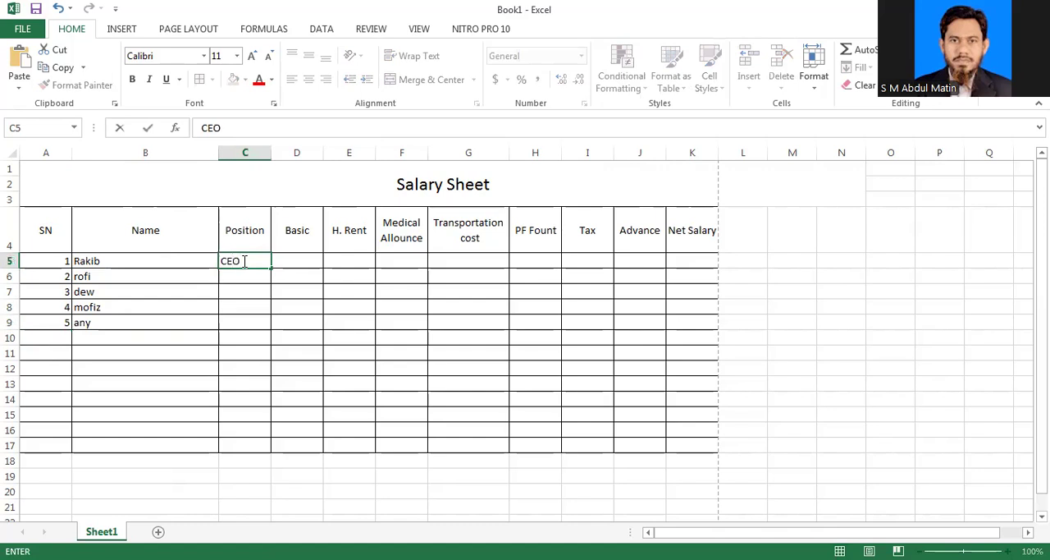
{"action": "key", "text": "Return"}
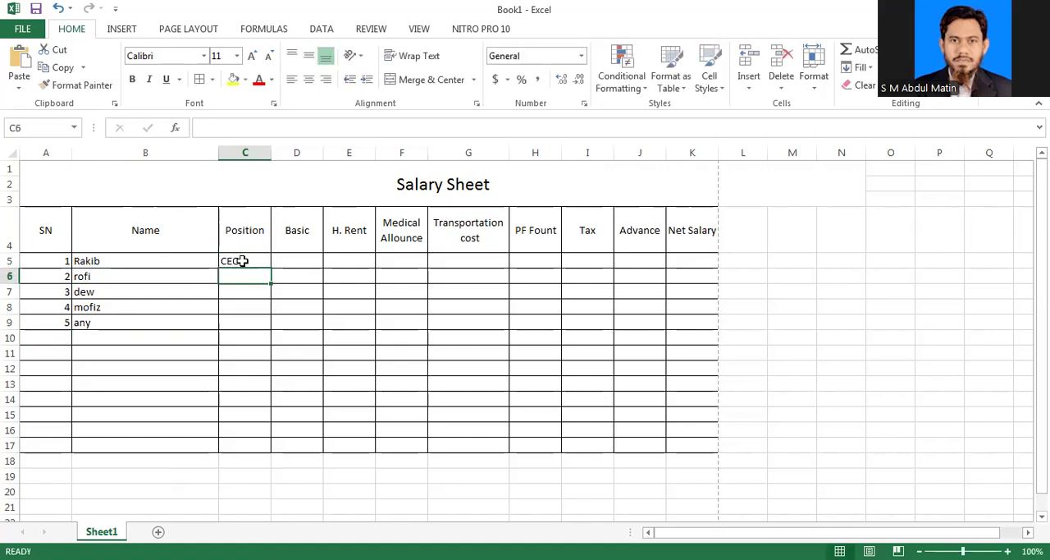
{"action": "type", "text": "COO"}
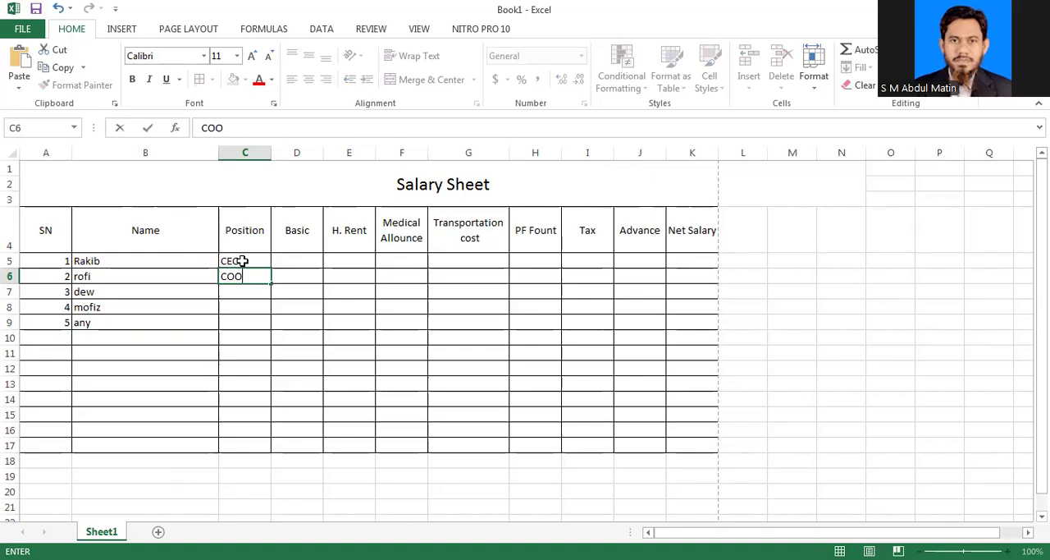
{"action": "key", "text": "Return"}
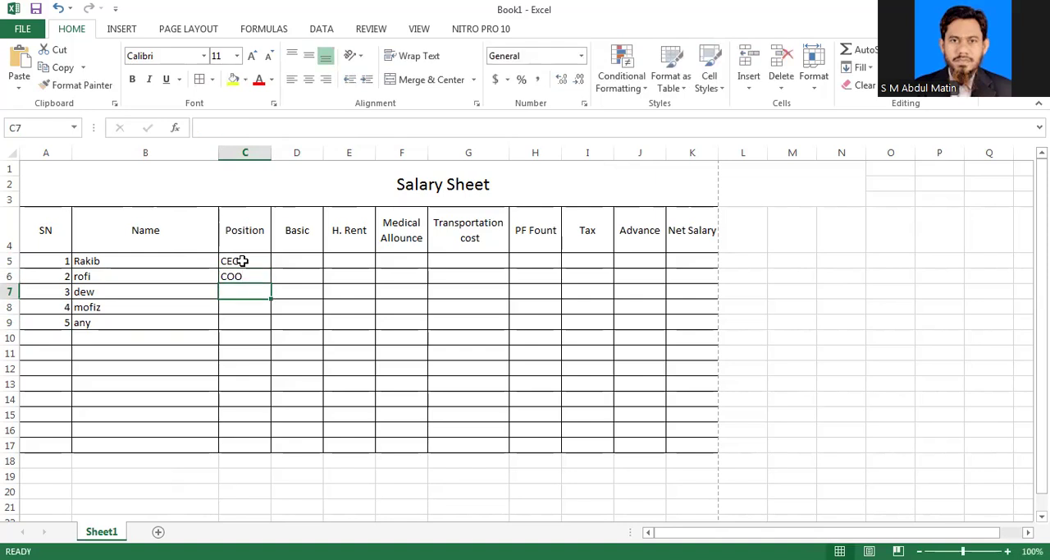
{"action": "type", "text": "O"}
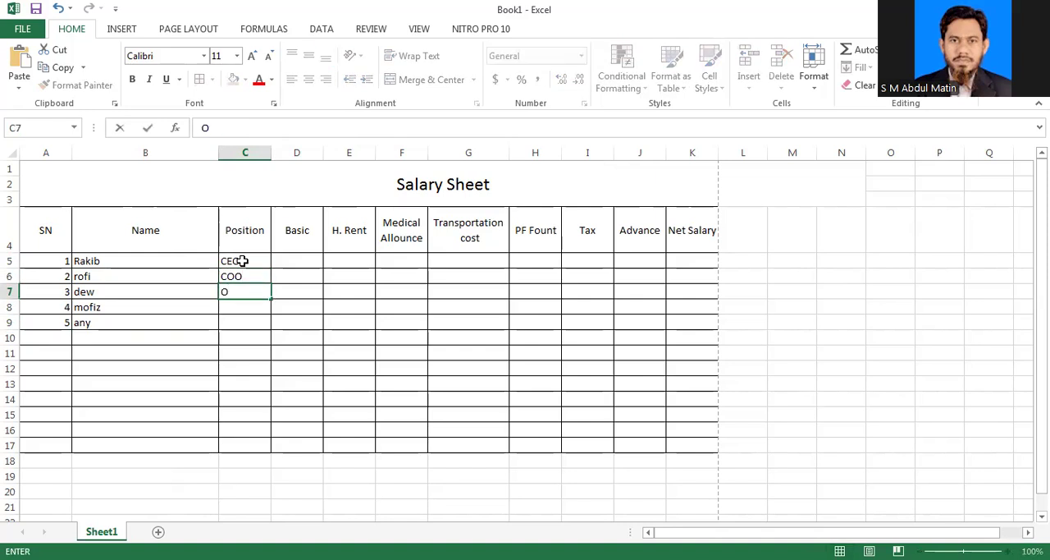
{"action": "type", "text": "fficier"}
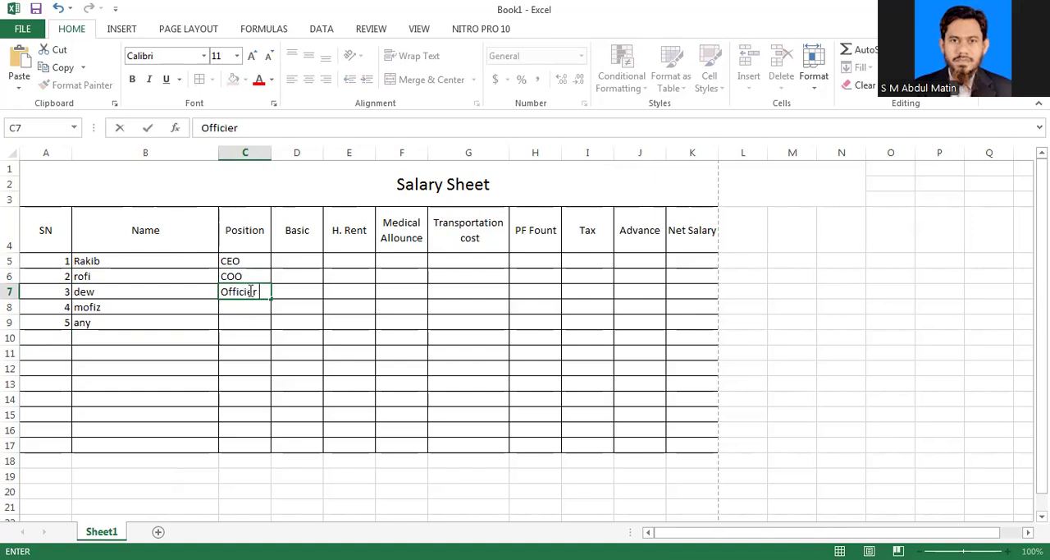
{"action": "left_click", "coordinate": [249, 293]}
{"action": "key", "text": "BackSpace"}
Step: Enter "As. Officer" as the fourth employee's position in C8
{"action": "left_click", "coordinate": [249, 308]}
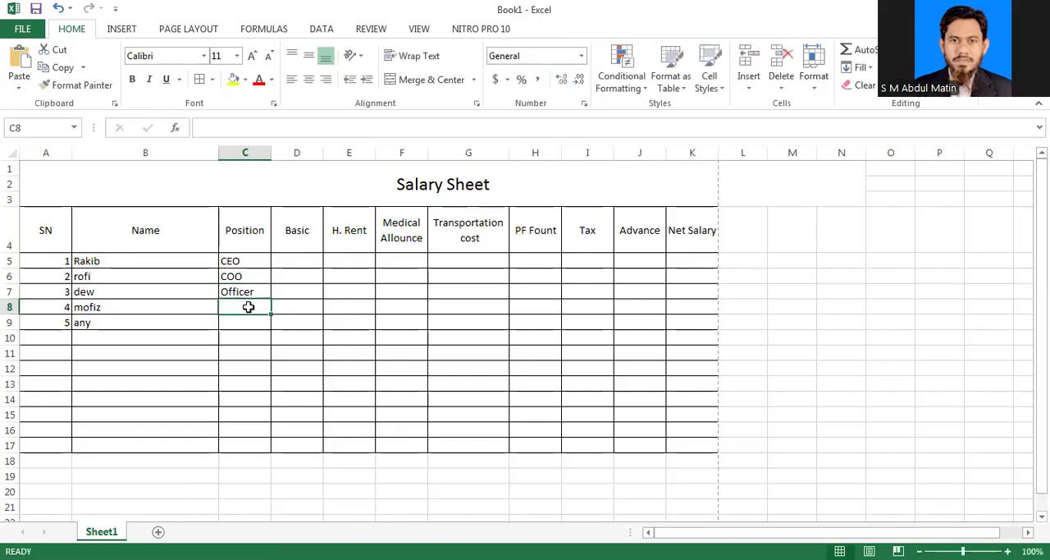
{"action": "type", "text": "Ass"}
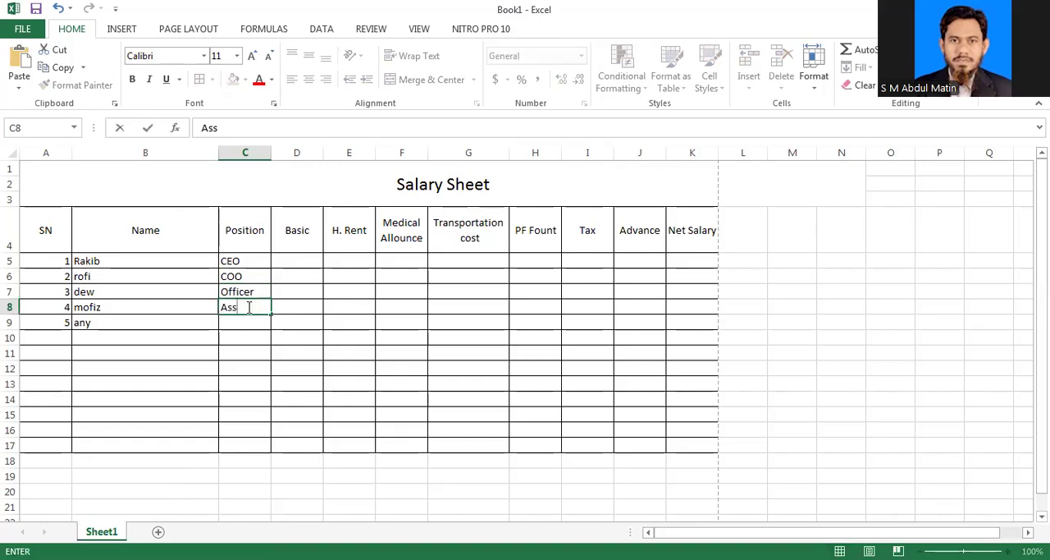
{"action": "key", "text": "BackSpace"}
{"action": "type", "text": ". Officer"}
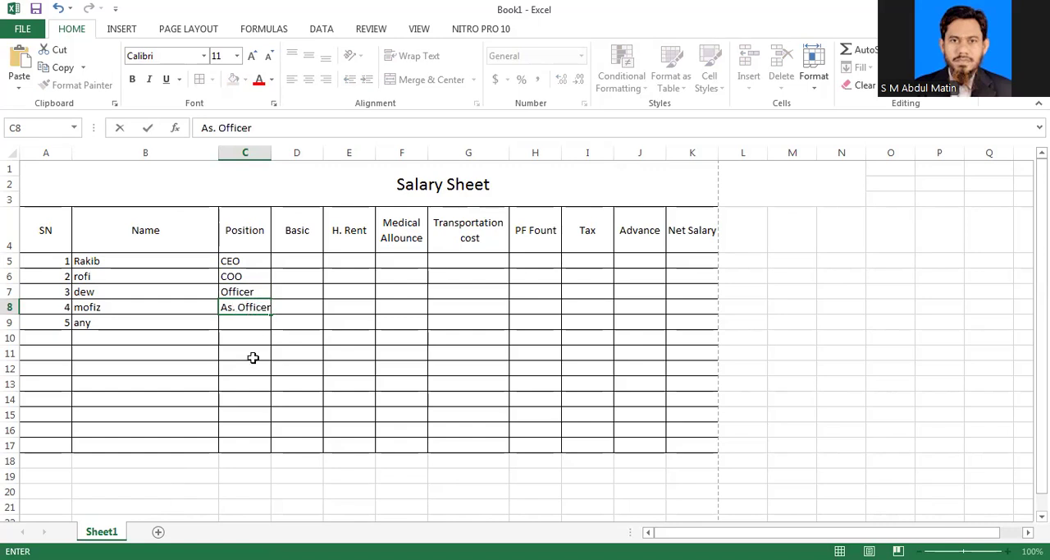
{"action": "left_click", "coordinate": [234, 368]}
Step: Copy the positions in C6:C8 and paste them one row lower, into C7:C9
{"action": "left_click", "coordinate": [249, 323]}
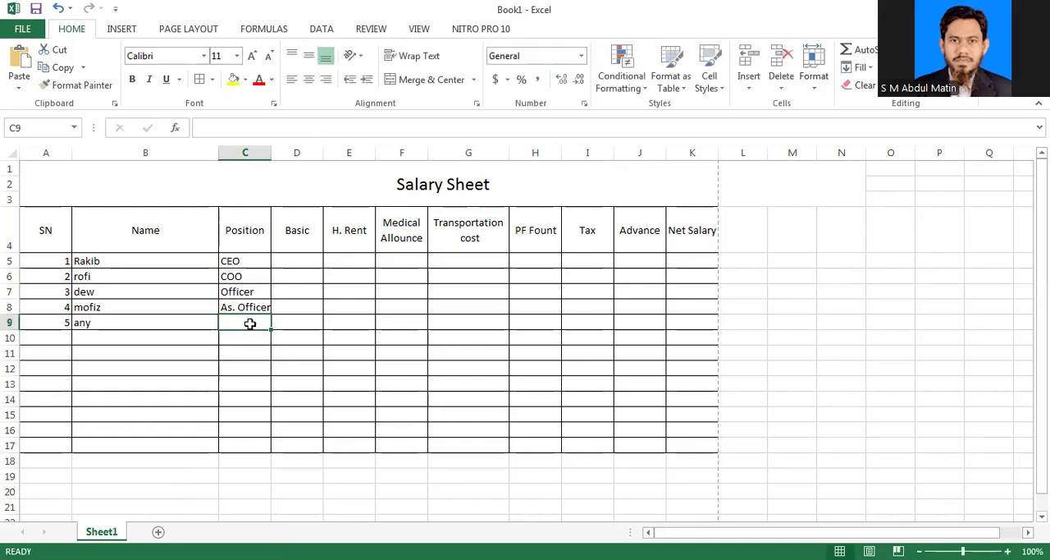
{"action": "left_click", "coordinate": [251, 277]}
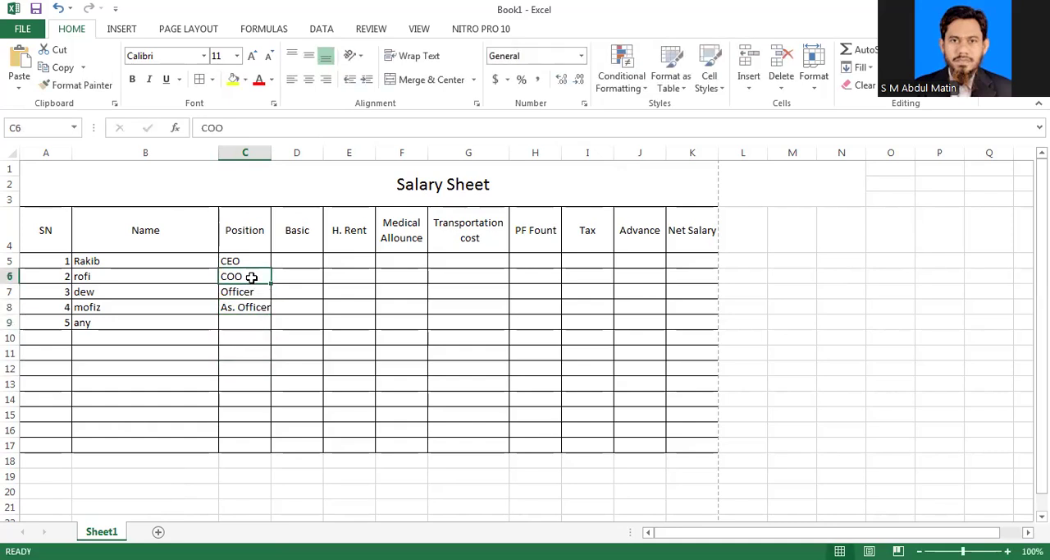
{"action": "left_click_drag", "start_coordinate": [251, 277], "coordinate": [251, 303]}
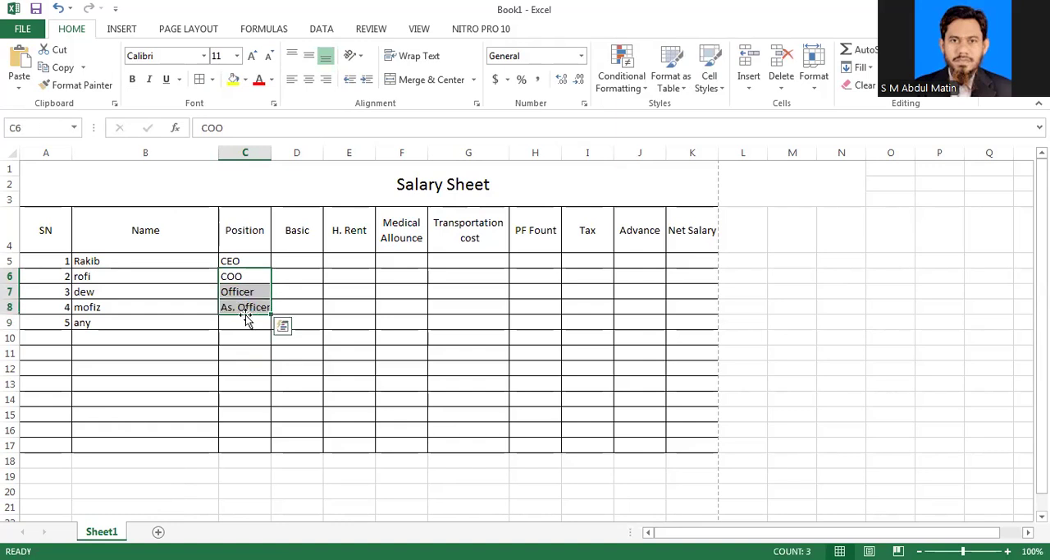
{"action": "key", "text": "ctrl+c"}
{"action": "left_click", "coordinate": [248, 293]}
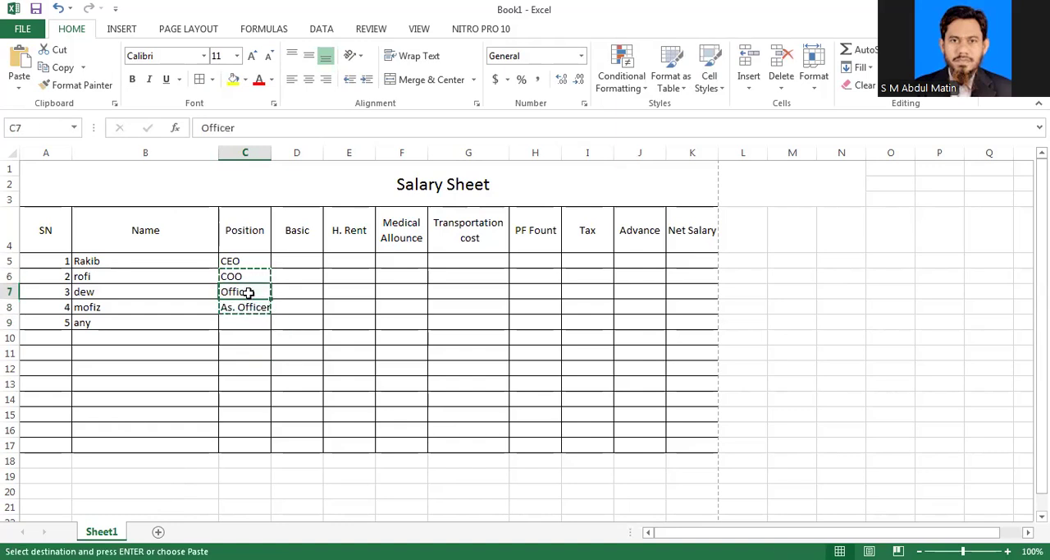
{"action": "key", "text": "Return"}
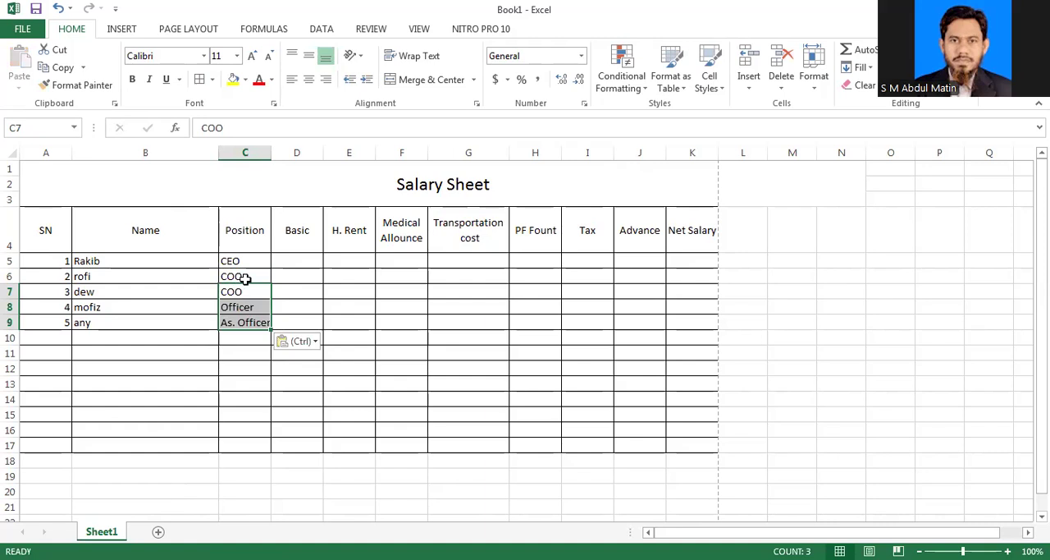
Step: Replace the second employee's position in C6 with "Manager"
{"action": "left_click", "coordinate": [245, 279]}
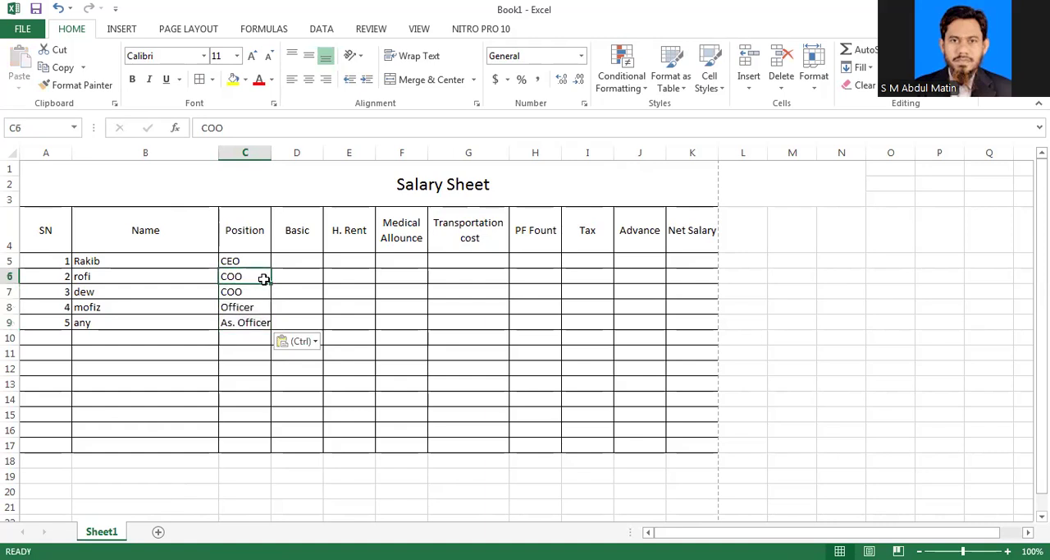
{"action": "type", "text": "Manag"}
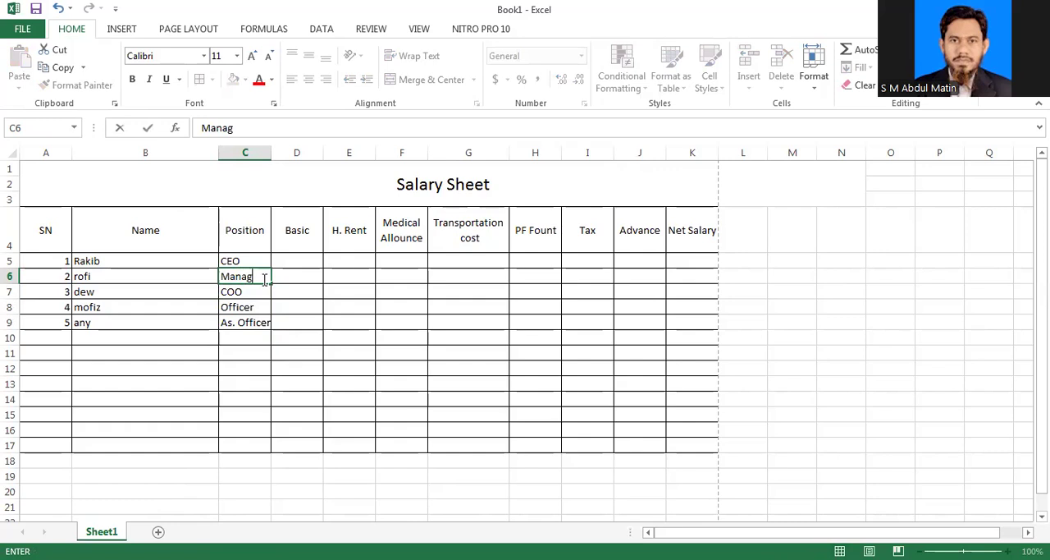
{"action": "type", "text": "er"}
{"action": "left_click", "coordinate": [316, 410]}
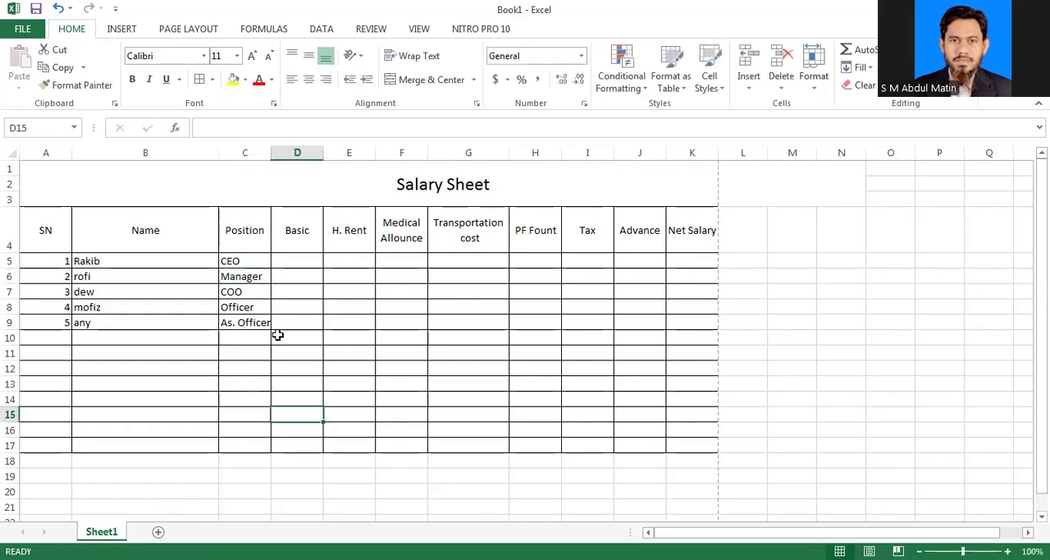
Step: Enter basic salaries of 50000 in D5 and 45000 in D6 for the first two employees
{"action": "left_click", "coordinate": [297, 260]}
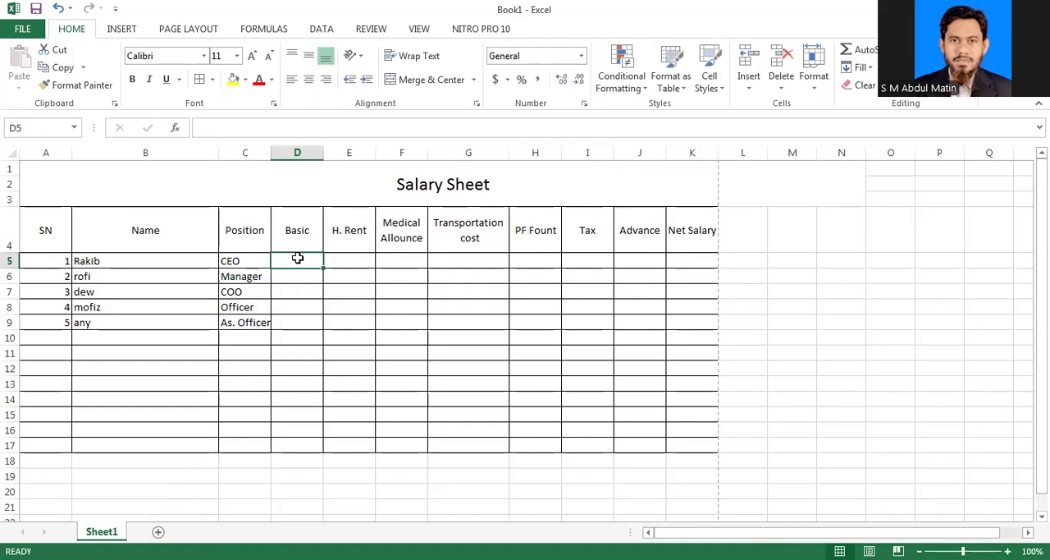
{"action": "type", "text": "5"}
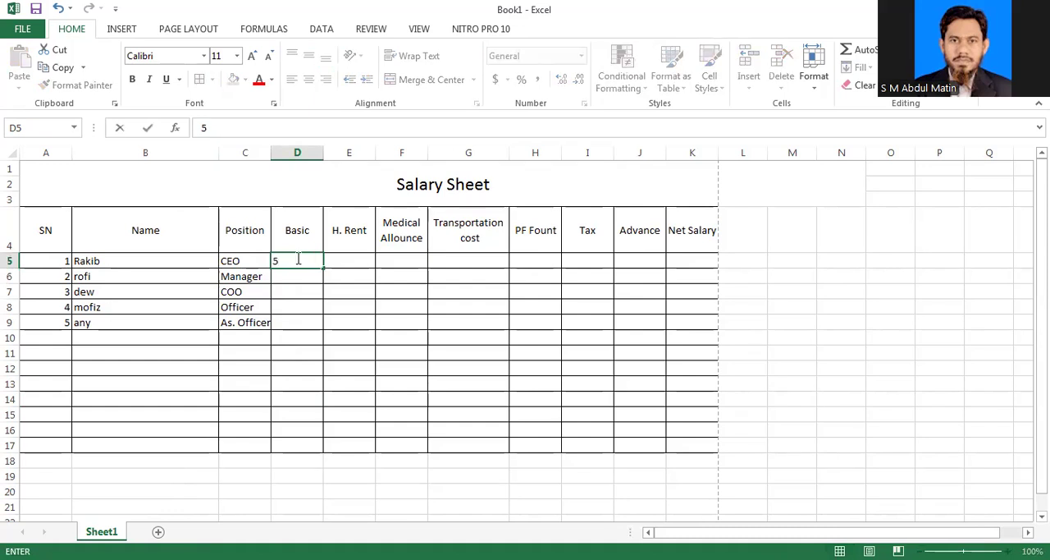
{"action": "type", "text": "0000"}
{"action": "key", "text": "Return"}
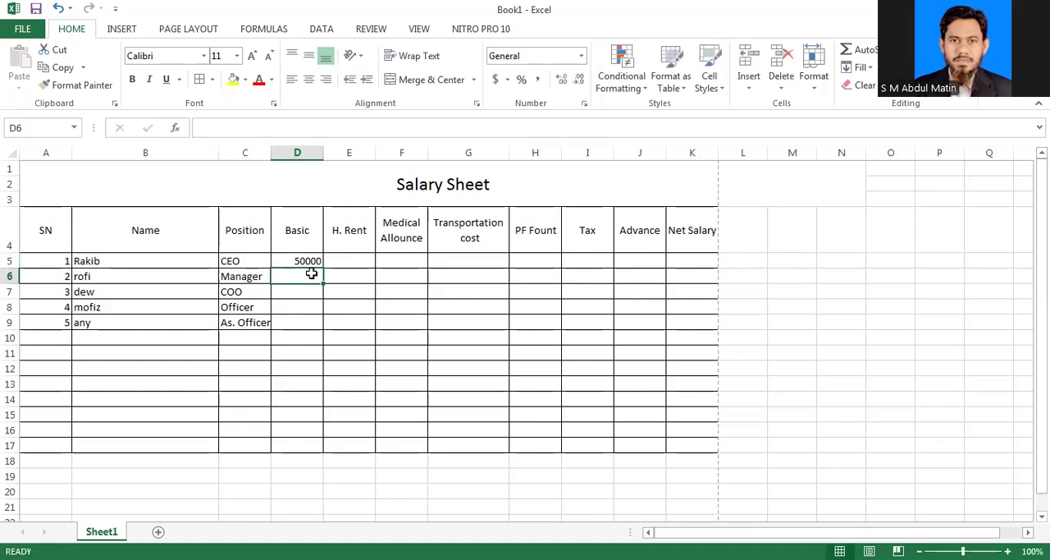
{"action": "type", "text": "45000"}
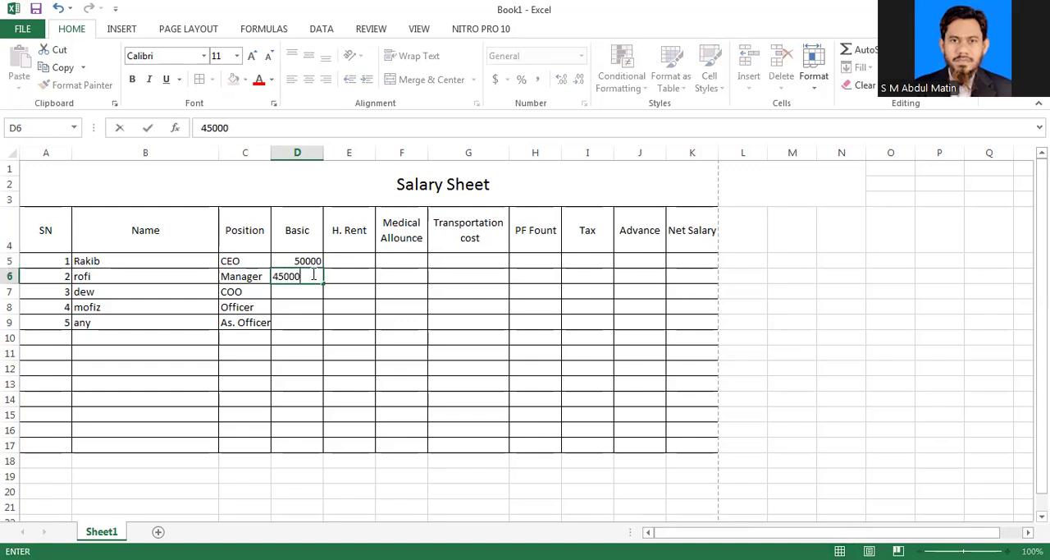
Step: Enter basic salaries of 35000, 32000 and 25000 for the remaining three employees in D7 to D9
{"action": "left_click", "coordinate": [290, 293]}
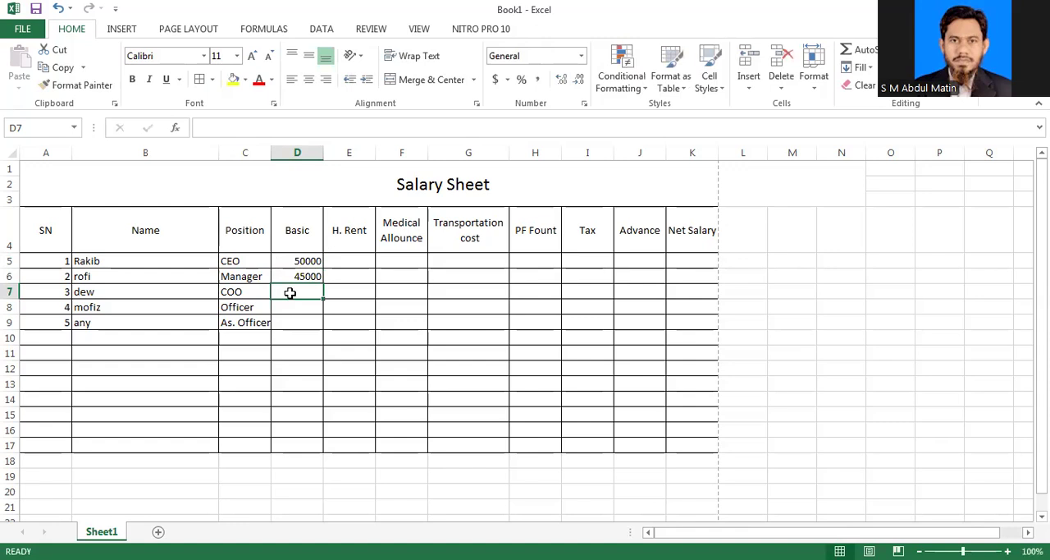
{"action": "type", "text": "35000"}
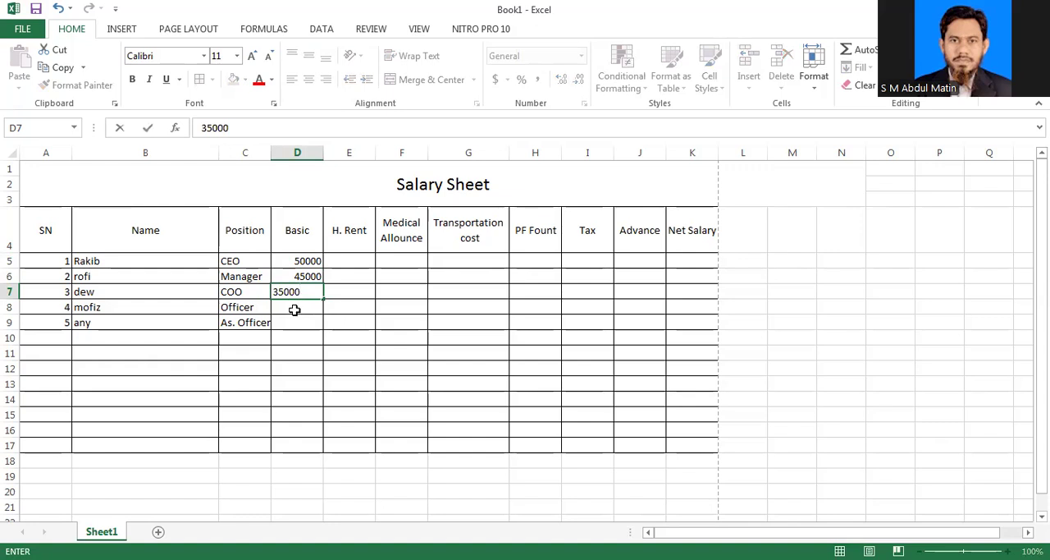
{"action": "left_click", "coordinate": [293, 309]}
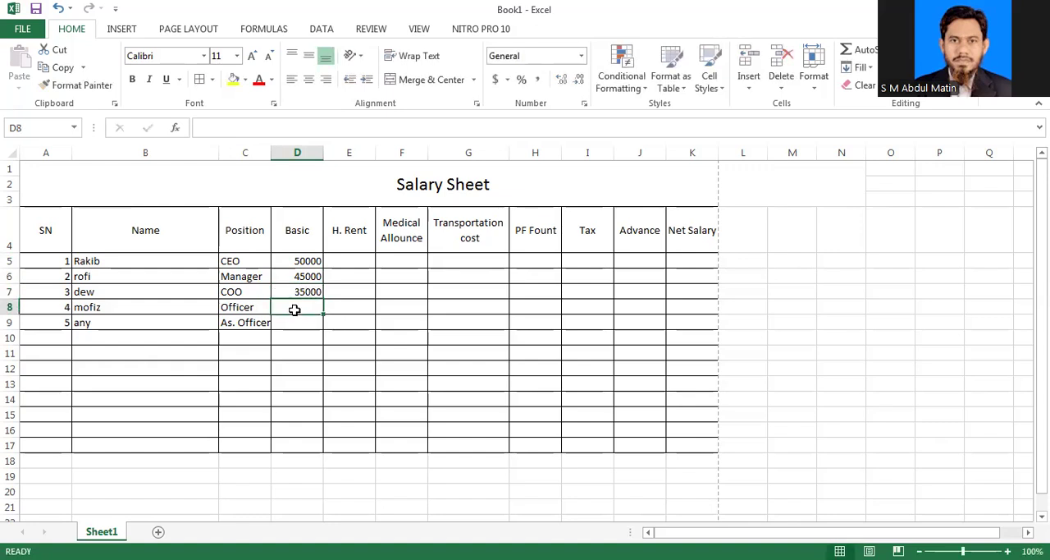
{"action": "type", "text": "32000"}
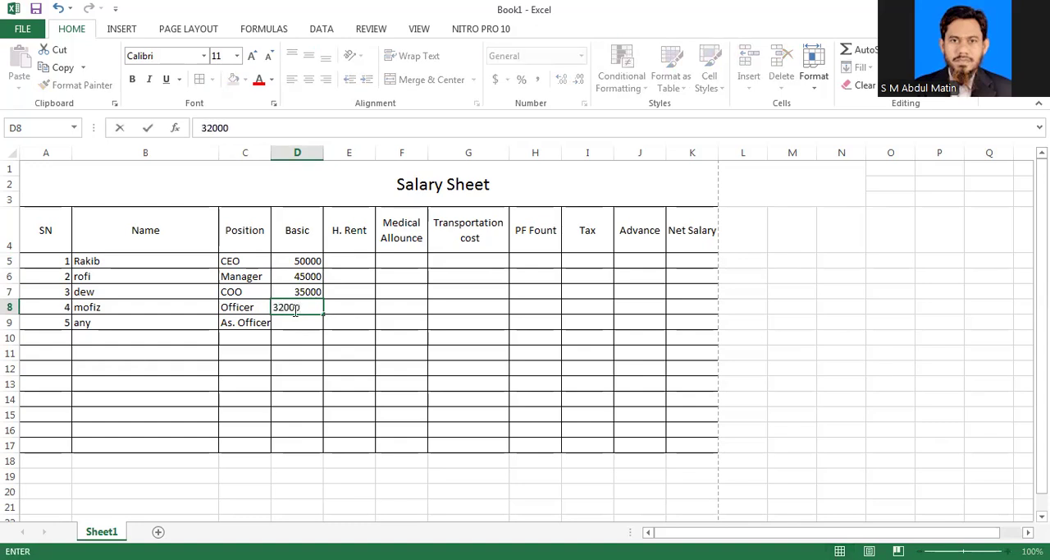
{"action": "left_click", "coordinate": [297, 321]}
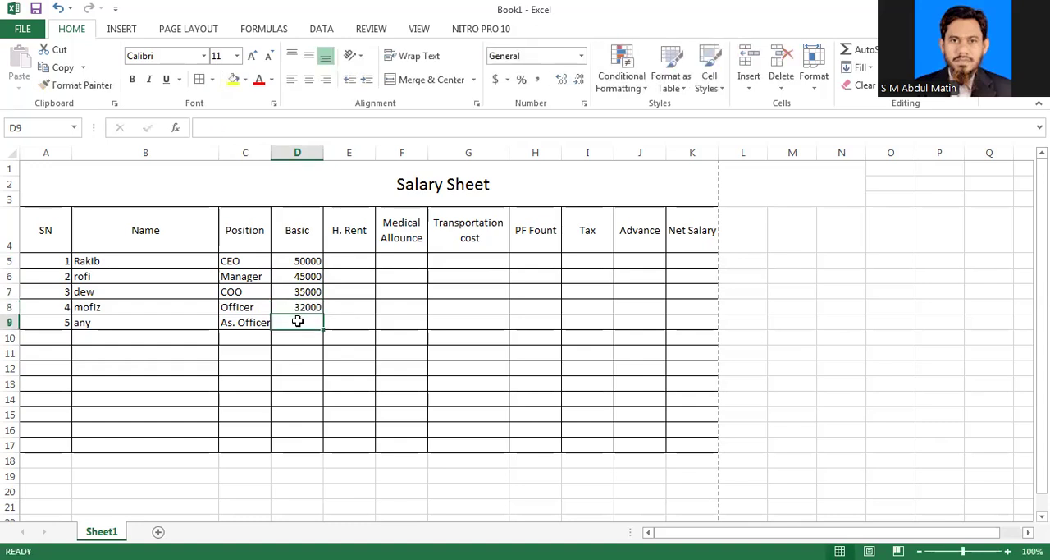
{"action": "type", "text": "25000"}
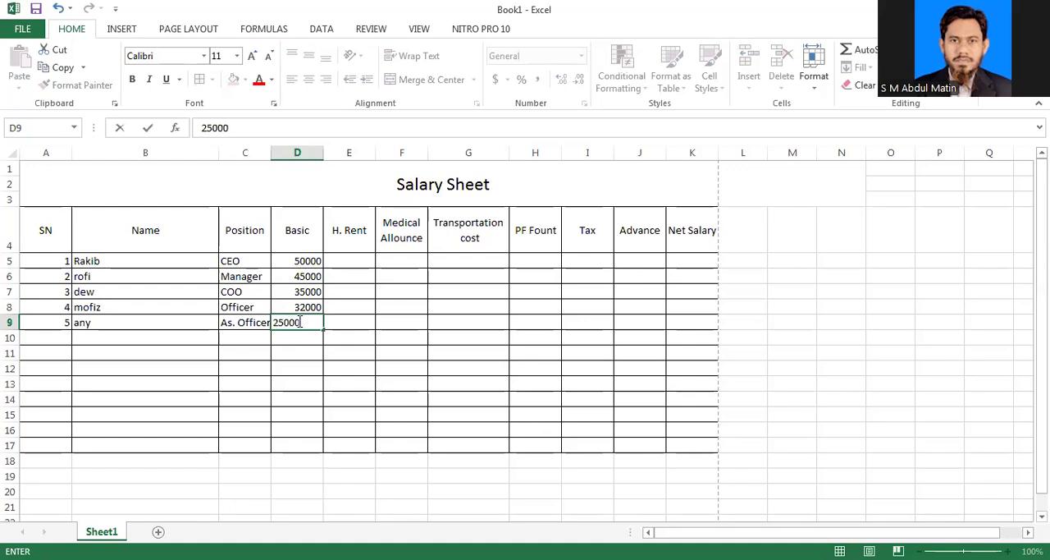
{"action": "left_click", "coordinate": [342, 321]}
Step: Calculate house rent in E5 with the formula =D5*20% and fill it down to E9
{"action": "left_click", "coordinate": [351, 257]}
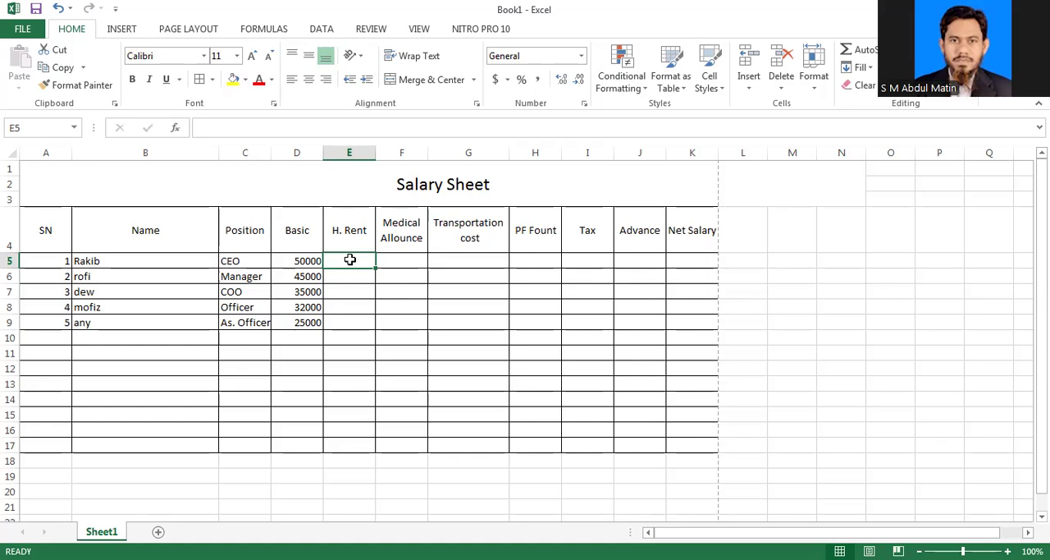
{"action": "type", "text": "="}
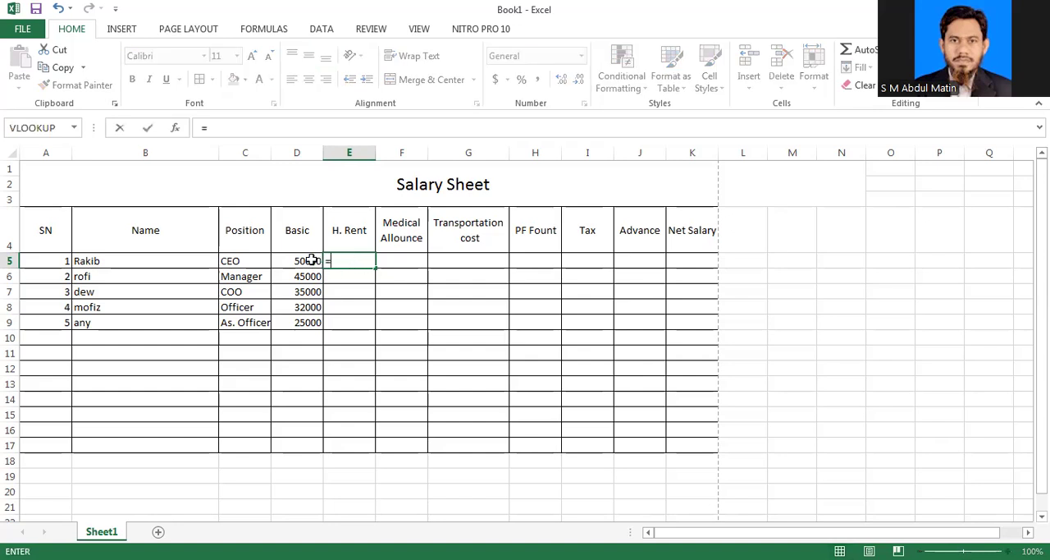
{"action": "left_click", "coordinate": [312, 260]}
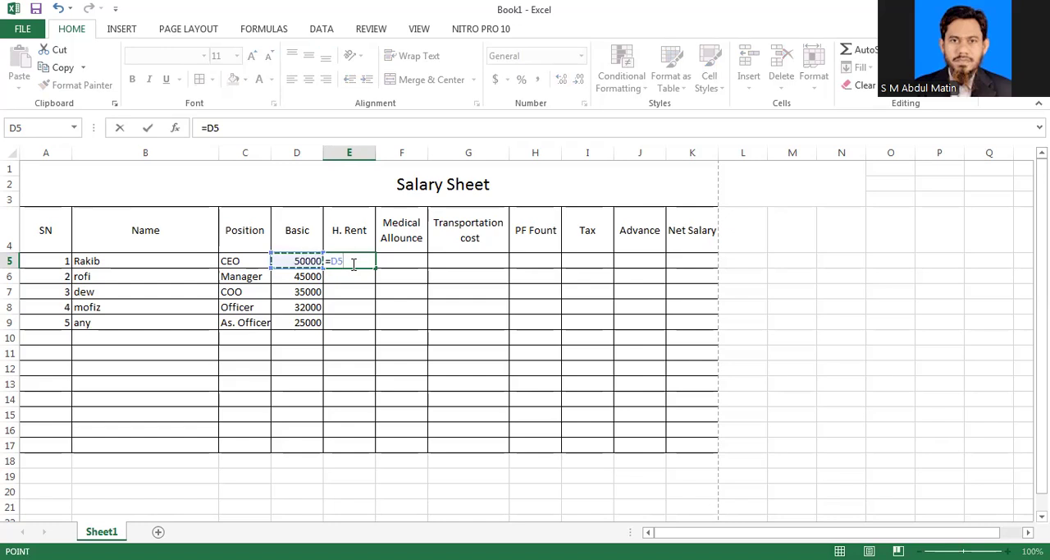
{"action": "type", "text": "*20"}
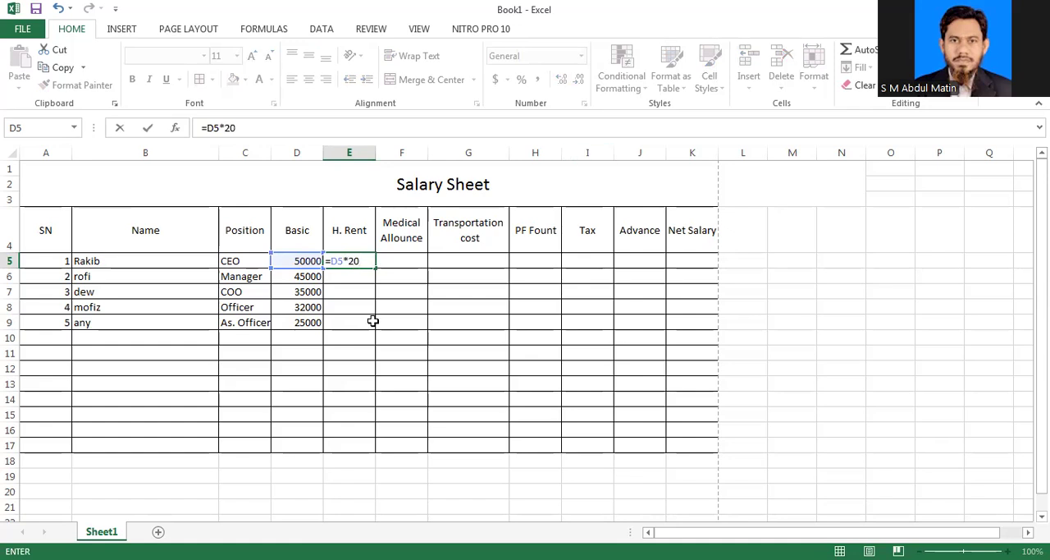
{"action": "type", "text": "%"}
{"action": "key", "text": "Return"}
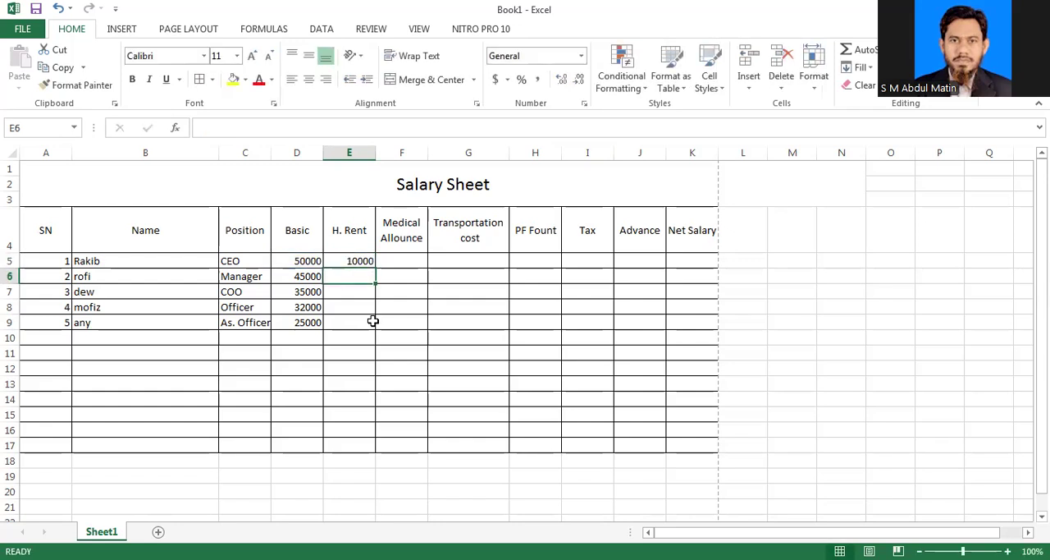
{"action": "left_click", "coordinate": [361, 260]}
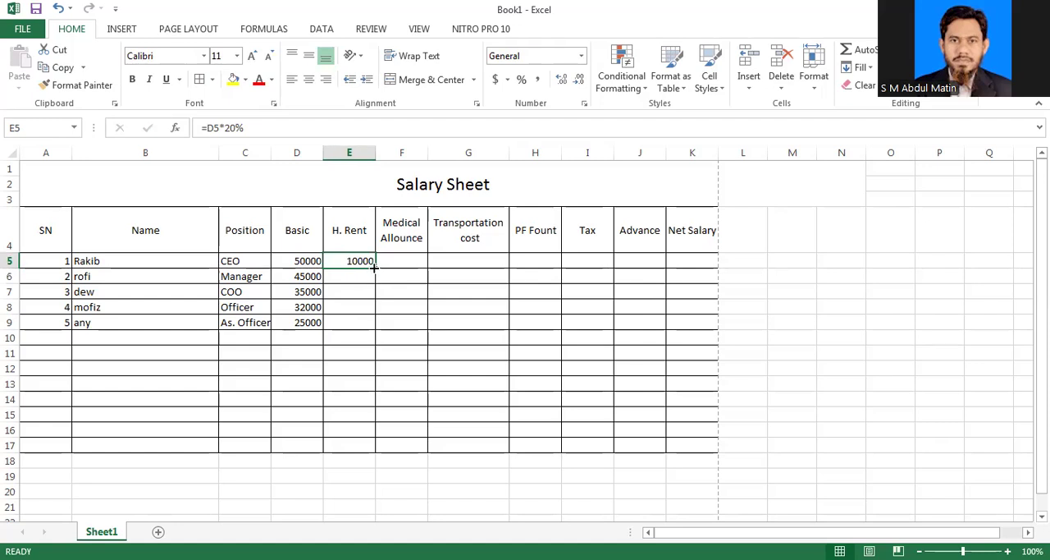
{"action": "left_click_drag", "start_coordinate": [374, 267], "coordinate": [378, 329]}
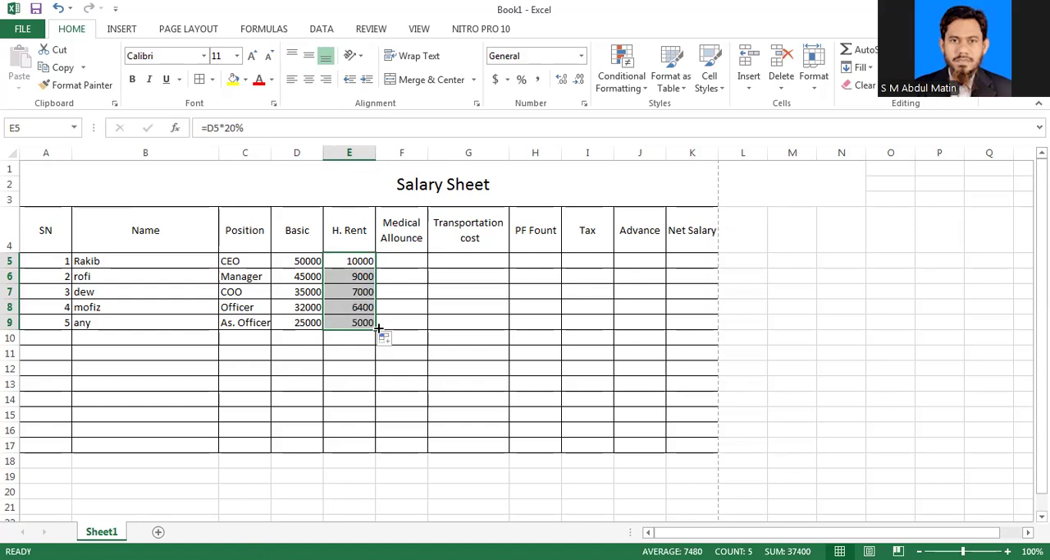
Step: Enter a medical allowance of 1500 in F5 and copy it down to F9
{"action": "key", "text": "Right"}
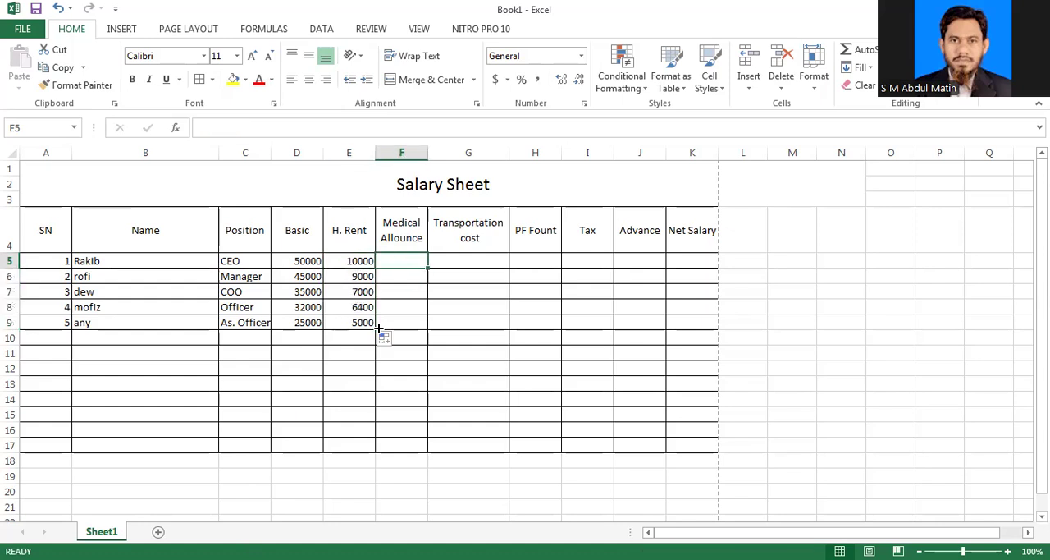
{"action": "type", "text": "15000"}
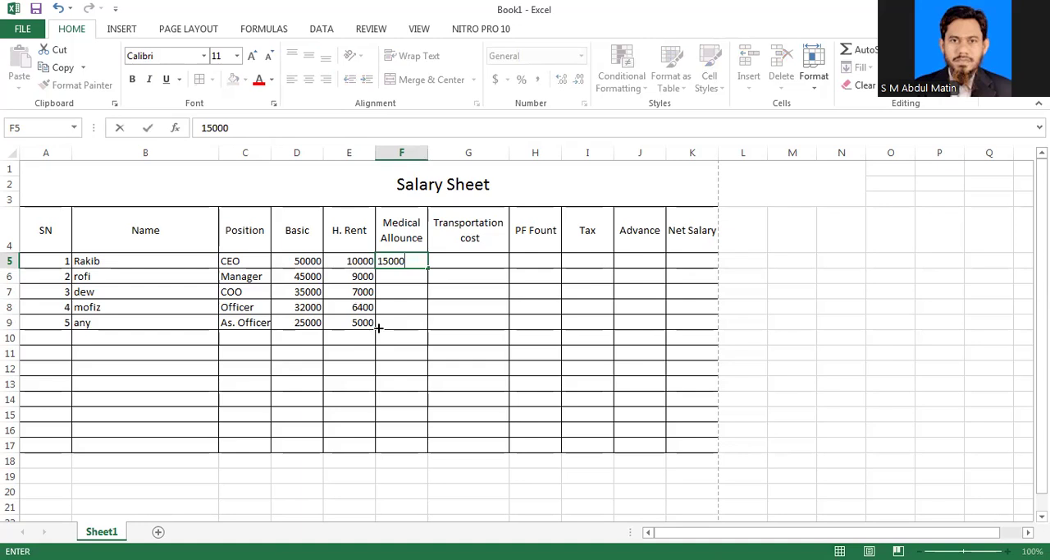
{"action": "key", "text": "BackSpace"}
{"action": "left_click", "coordinate": [468, 322]}
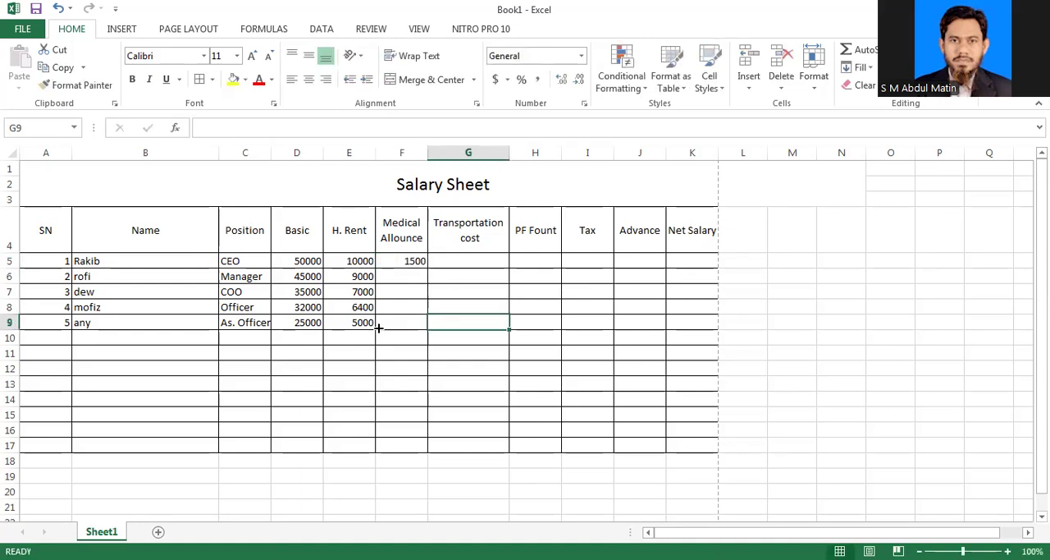
{"action": "left_click", "coordinate": [402, 261]}
{"action": "left_click_drag", "start_coordinate": [428, 268], "coordinate": [427, 325]}
{"action": "left_click", "coordinate": [467, 292]}
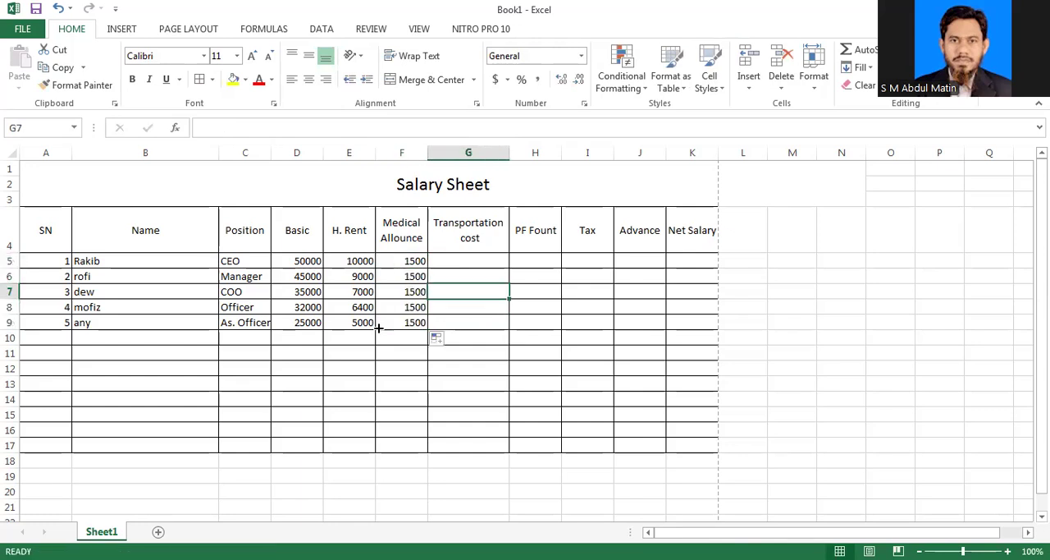
Step: Calculate transportation cost in G5 with the formula =D5*10% and fill it down to G9
{"action": "left_click", "coordinate": [468, 261]}
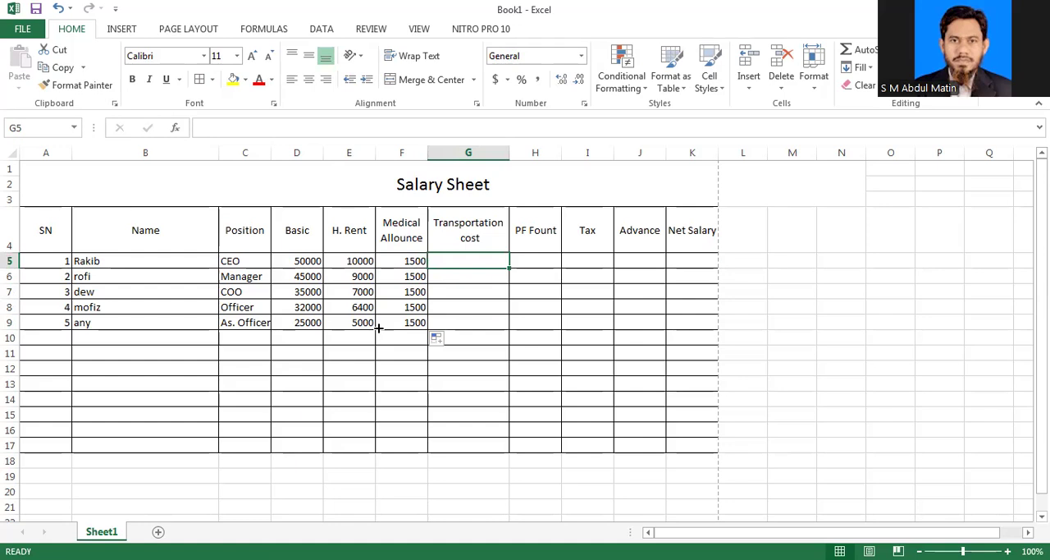
{"action": "type", "text": "="}
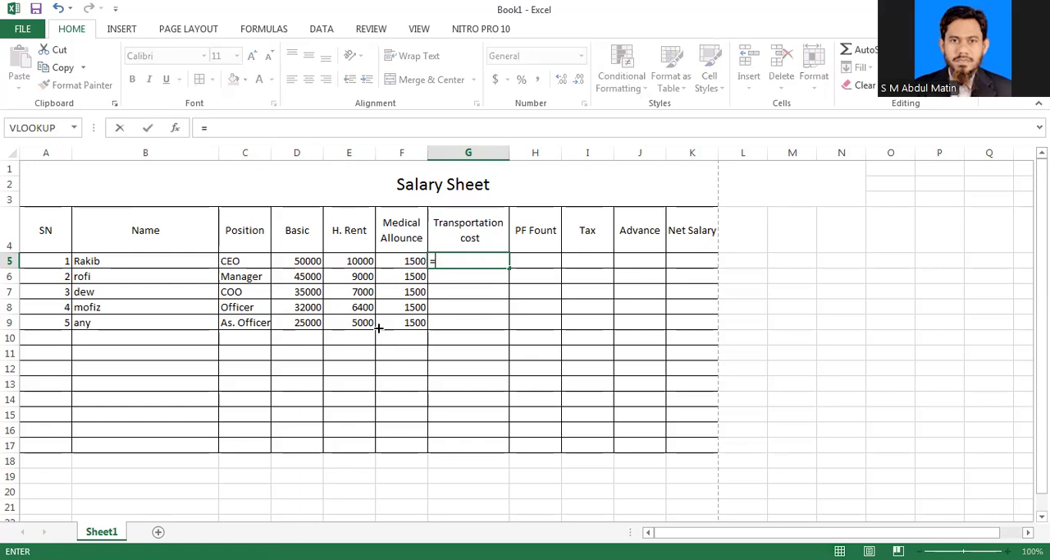
{"action": "left_click", "coordinate": [306, 261]}
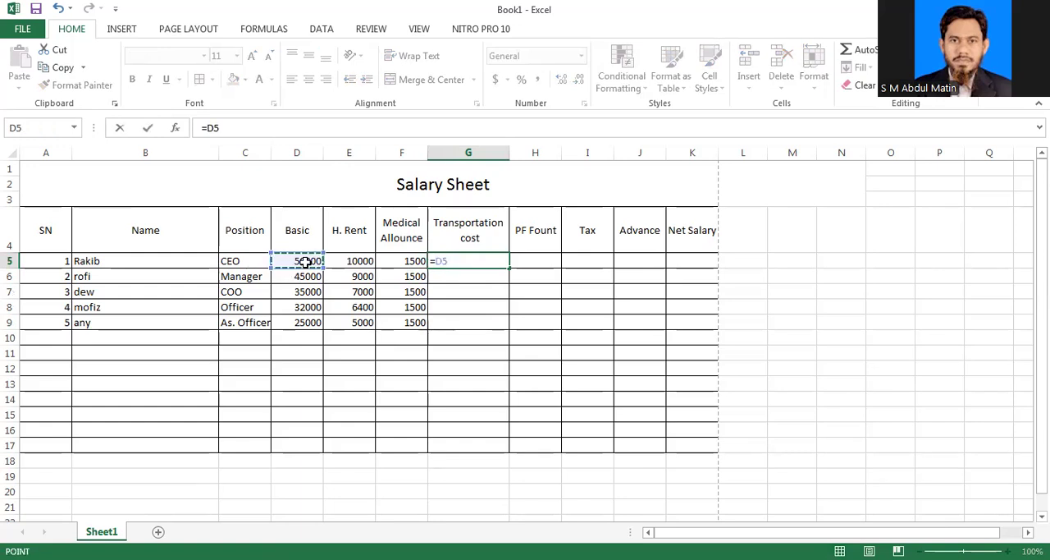
{"action": "type", "text": "*10"}
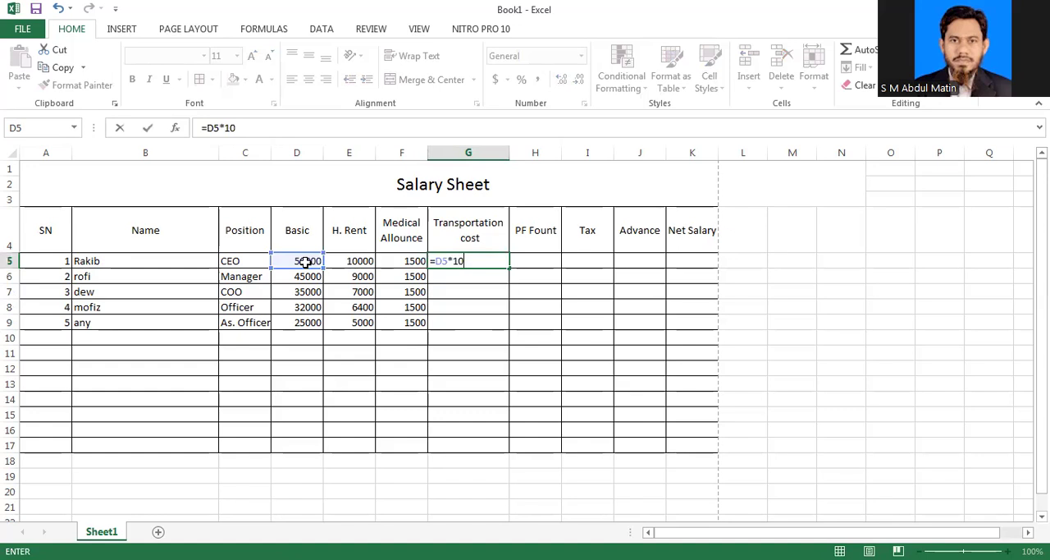
{"action": "type", "text": "%"}
{"action": "key", "text": "Return"}
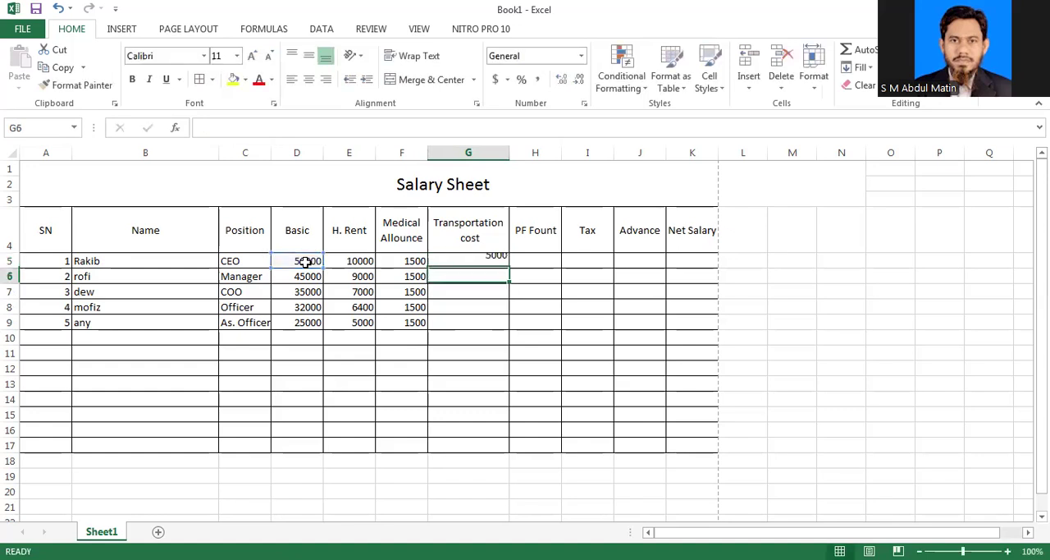
{"action": "key", "text": "Up"}
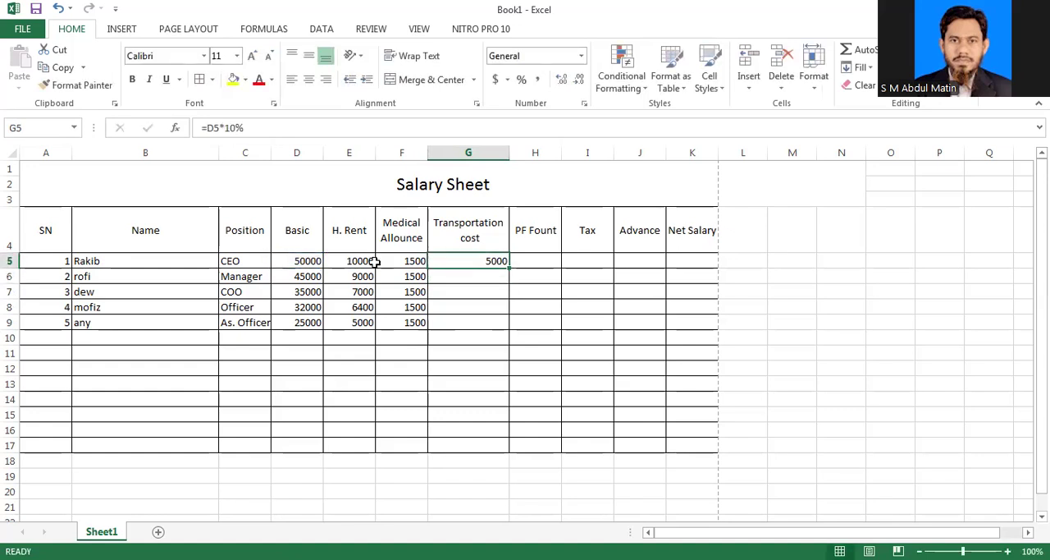
{"action": "left_click_drag", "start_coordinate": [508, 268], "coordinate": [508, 329]}
Step: Calculate the first employee's provident fund amount in H5 with the formula =D5*5%
{"action": "key", "text": "Right"}
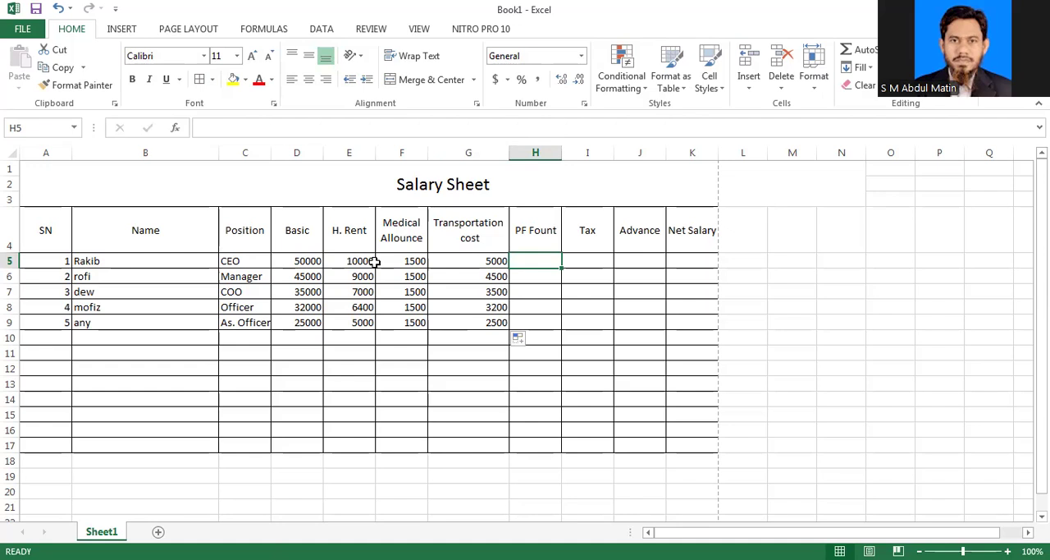
{"action": "type", "text": "="}
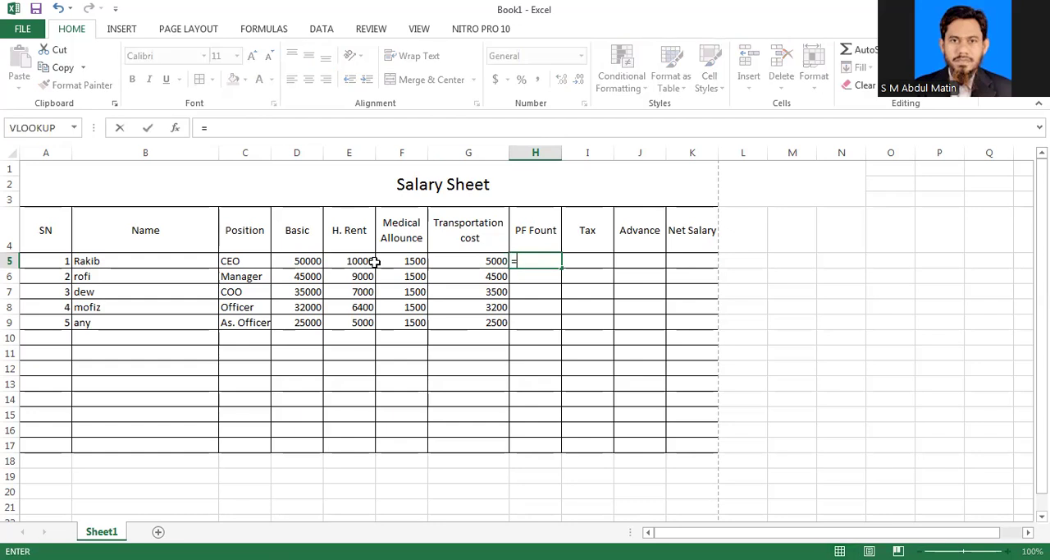
{"action": "left_click", "coordinate": [303, 263]}
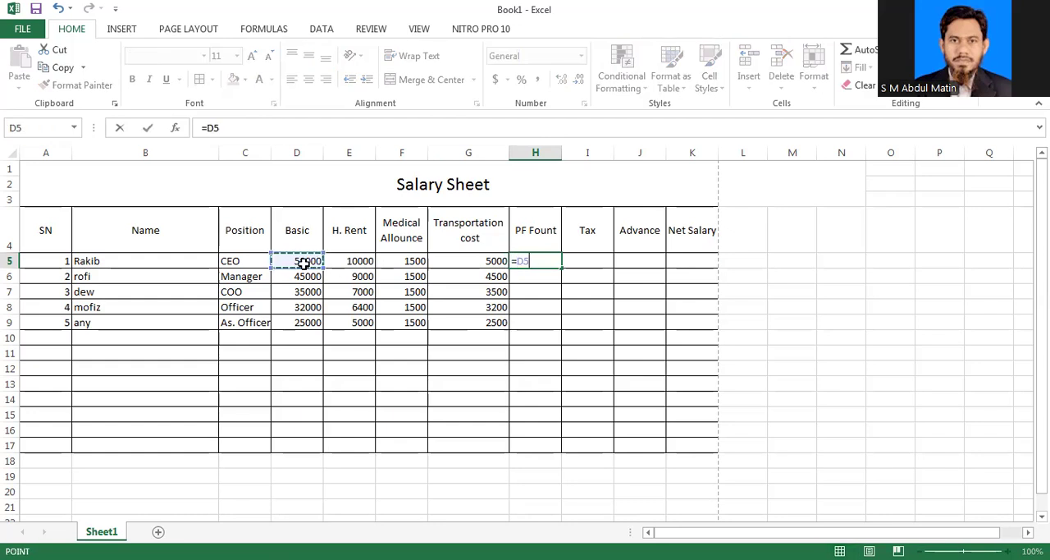
{"action": "type", "text": "*5"}
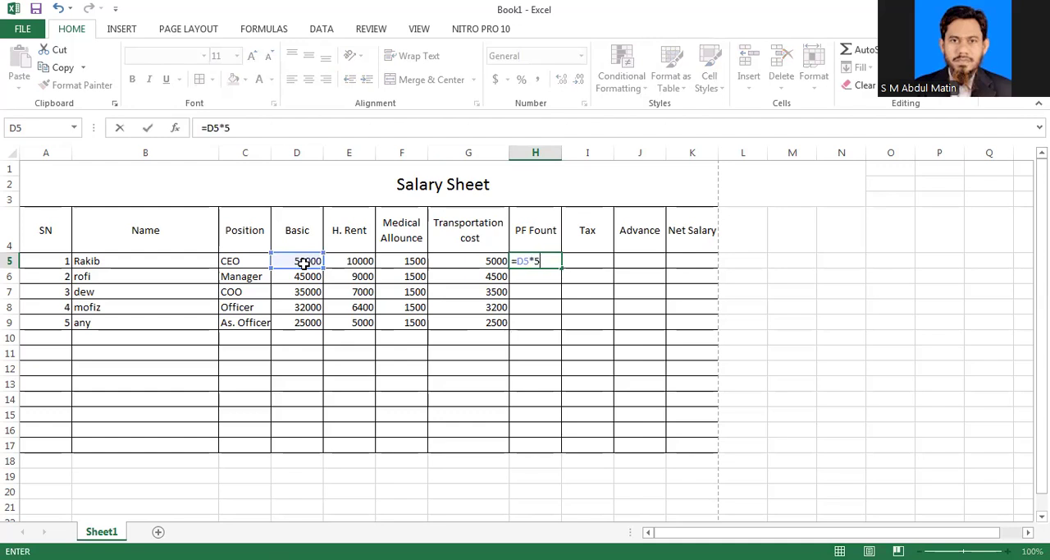
{"action": "type", "text": "%"}
{"action": "key", "text": "Return"}
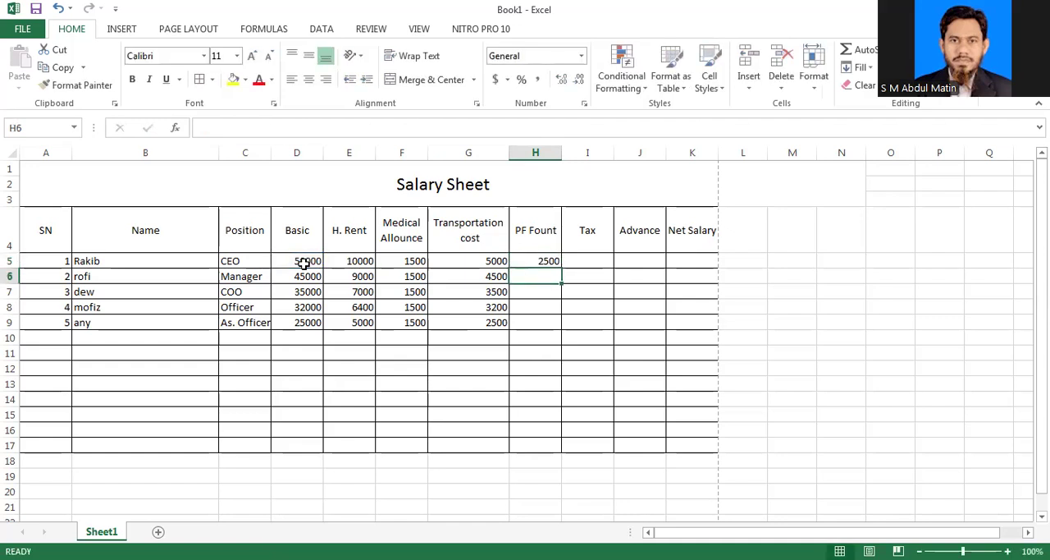
Step: Fill the provident fund formula from H5 down to H9 for the remaining employees
{"action": "key", "text": "Up"}
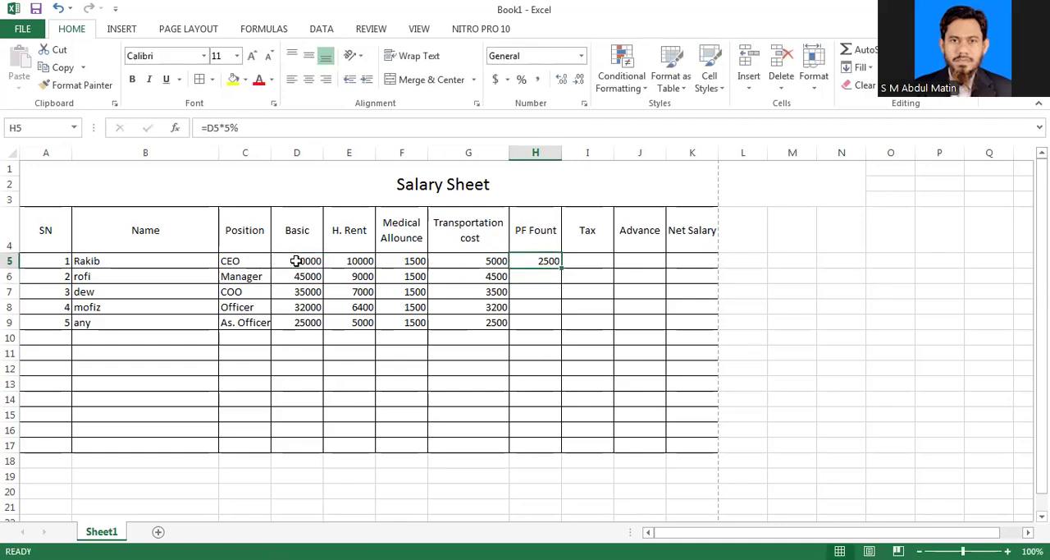
{"action": "left_click_drag", "start_coordinate": [562, 268], "coordinate": [561, 325]}
Step: Calculate tax in I5 with the formula =D5*2% and fill it down to I9
{"action": "key", "text": "Right"}
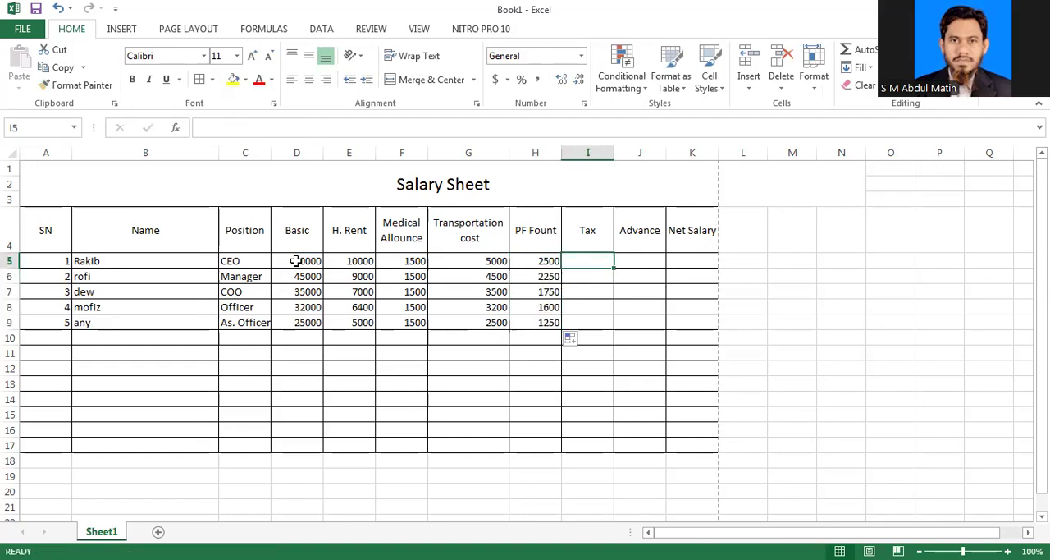
{"action": "type", "text": "="}
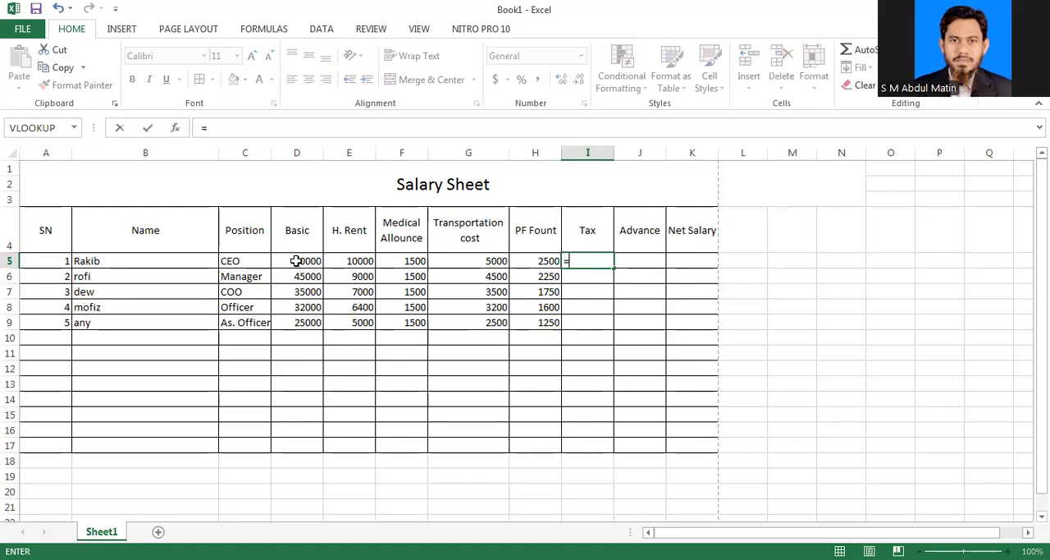
{"action": "left_click", "coordinate": [305, 258]}
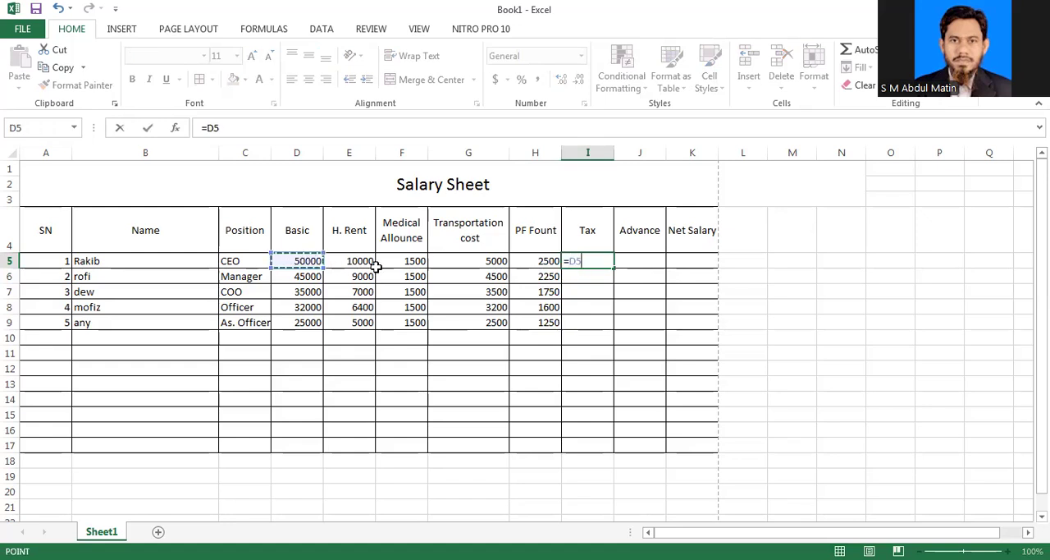
{"action": "type", "text": "*5"}
{"action": "key", "text": "BackSpace"}
{"action": "type", "text": "2"}
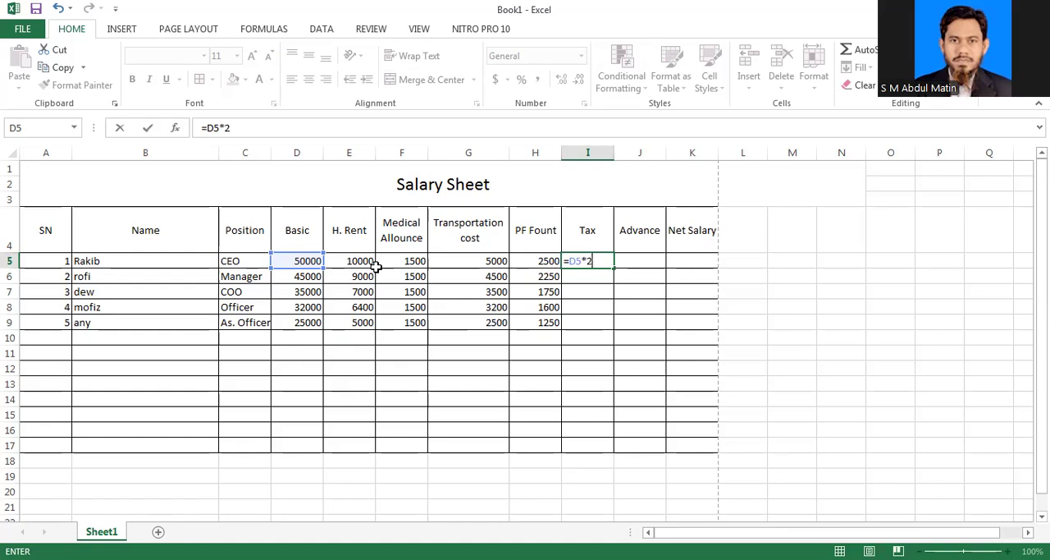
{"action": "type", "text": "%"}
{"action": "key", "text": "Return"}
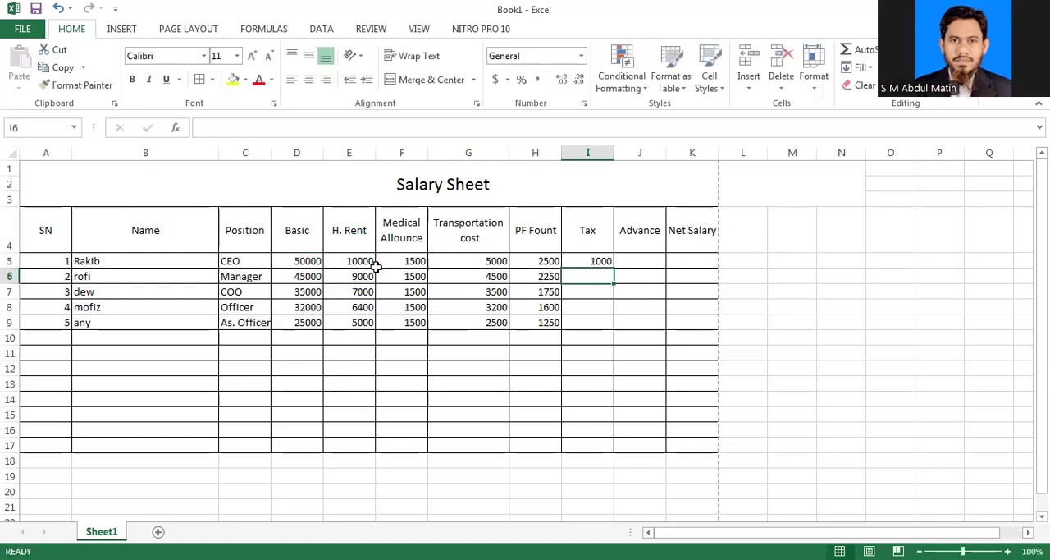
{"action": "key", "text": "Up"}
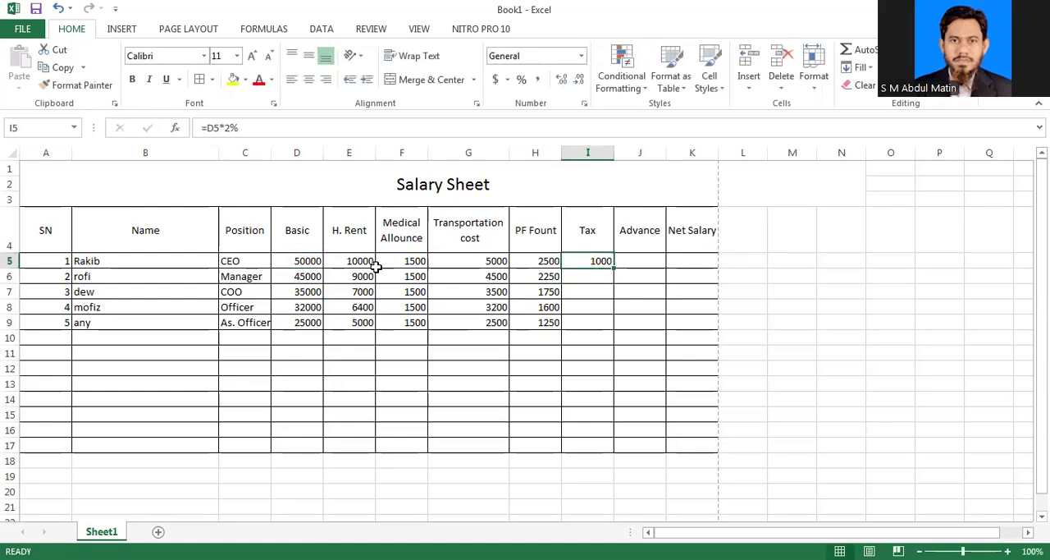
{"action": "left_click_drag", "start_coordinate": [614, 268], "coordinate": [613, 329]}
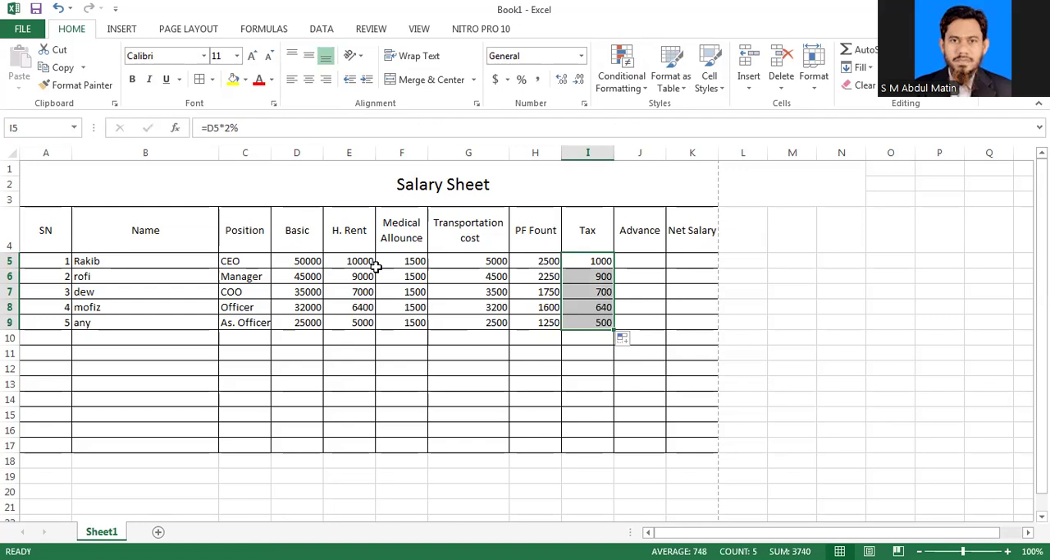
Step: Enter salary advances of 20000, 5000 and 3000 for the first three employees in J5 to J7
{"action": "key", "text": "Right"}
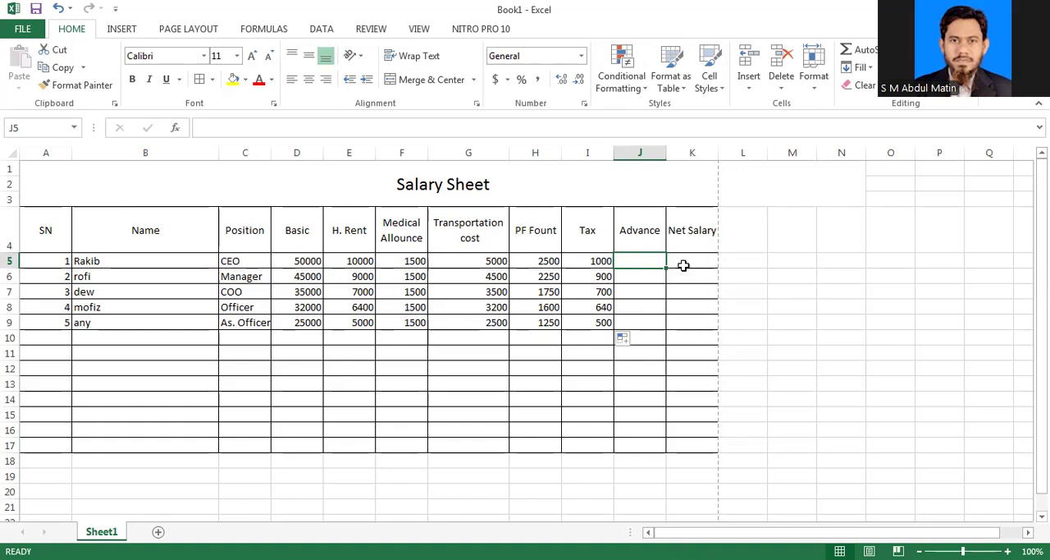
{"action": "type", "text": "4"}
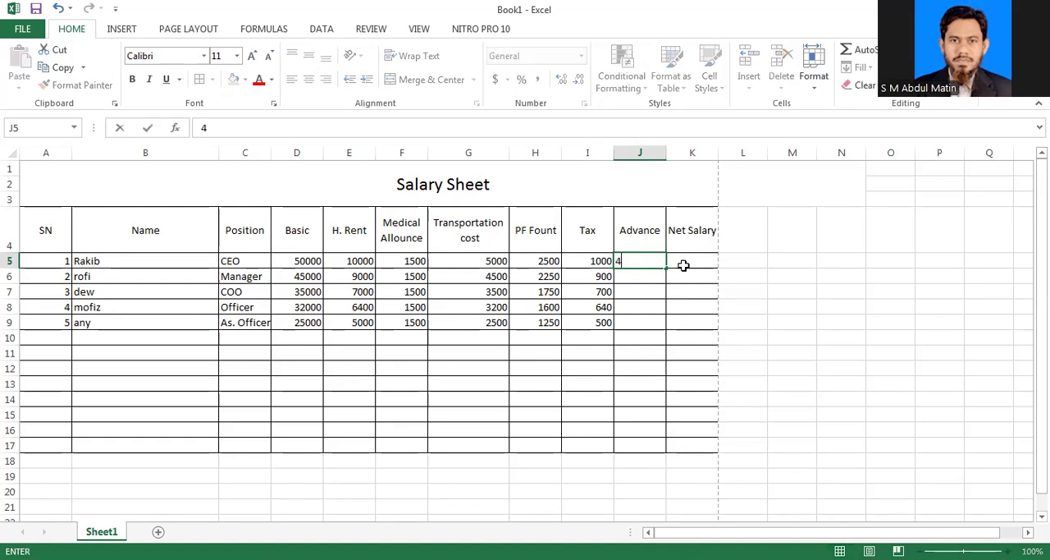
{"action": "key", "text": "BackSpace"}
{"action": "type", "text": "20000"}
{"action": "key", "text": "Return"}
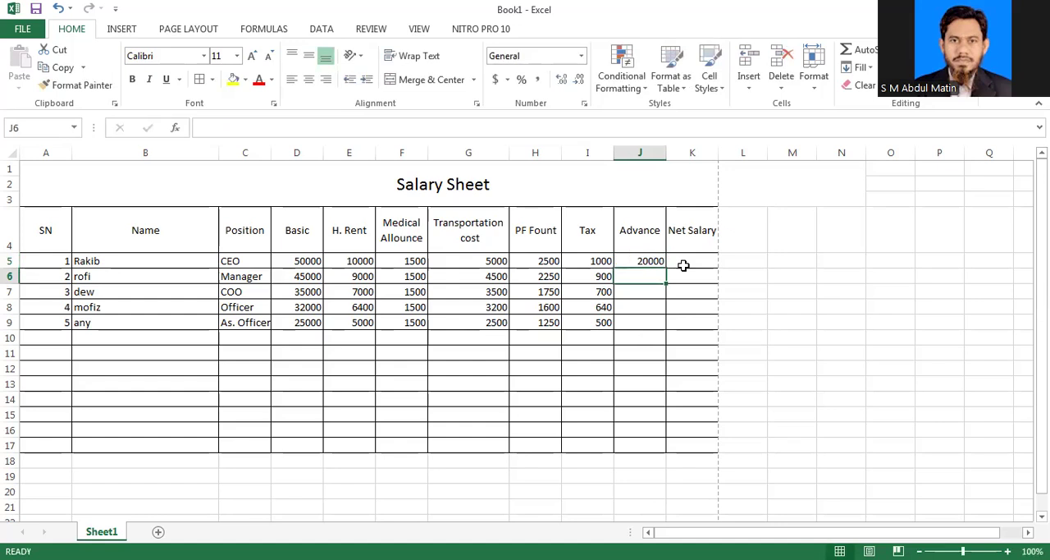
{"action": "type", "text": "5000"}
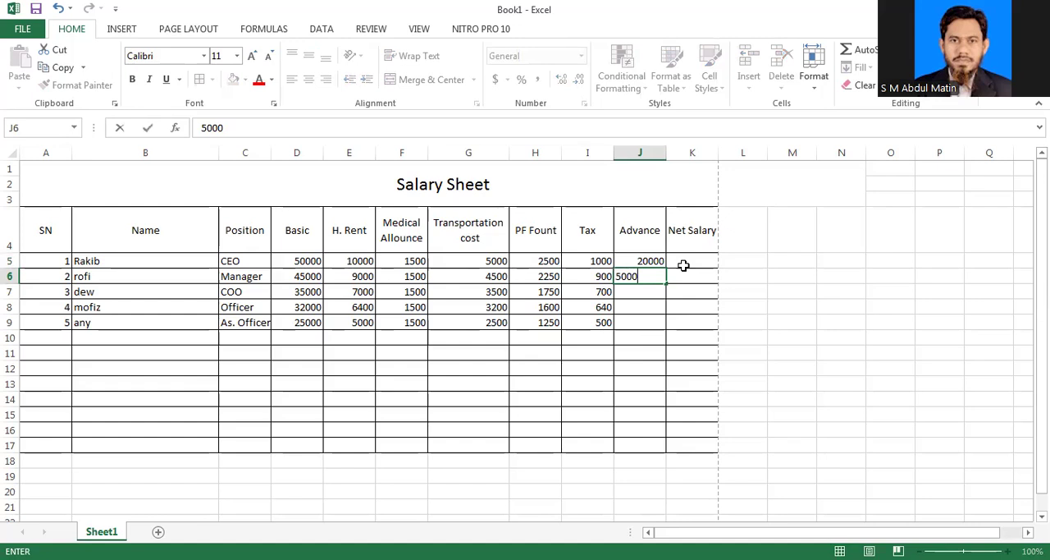
{"action": "key", "text": "Return"}
{"action": "type", "text": "300"}
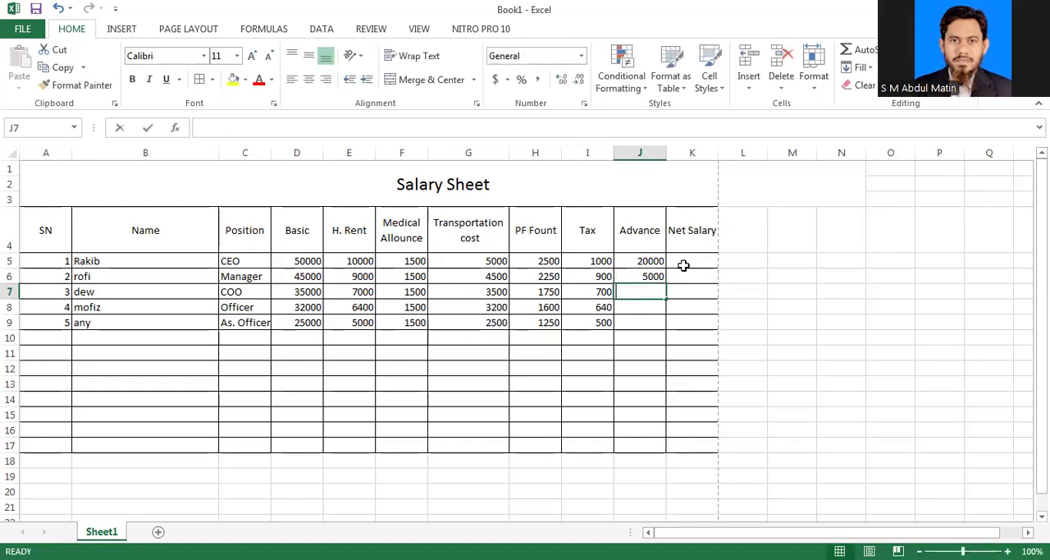
{"action": "type", "text": "0"}
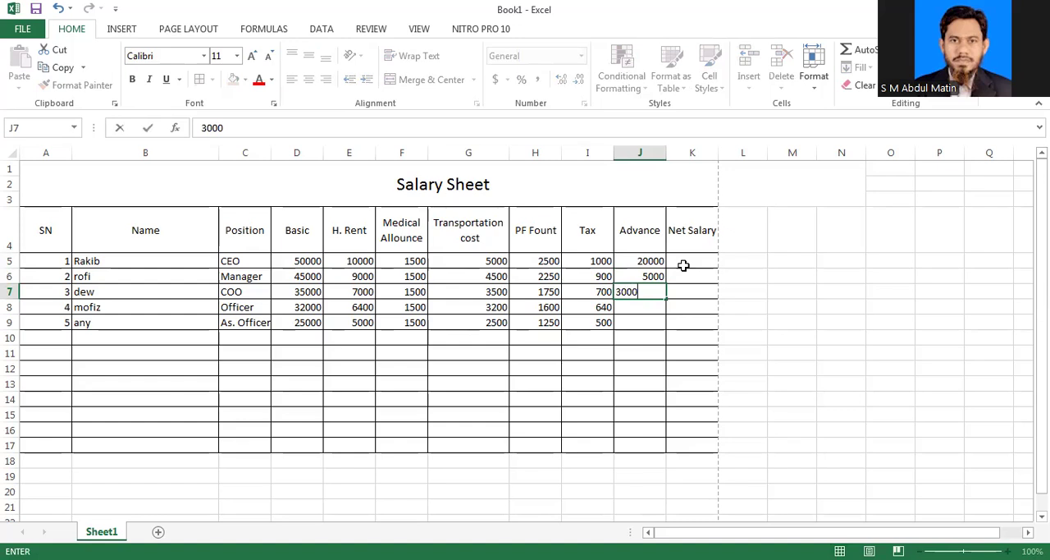
{"action": "key", "text": "Return"}
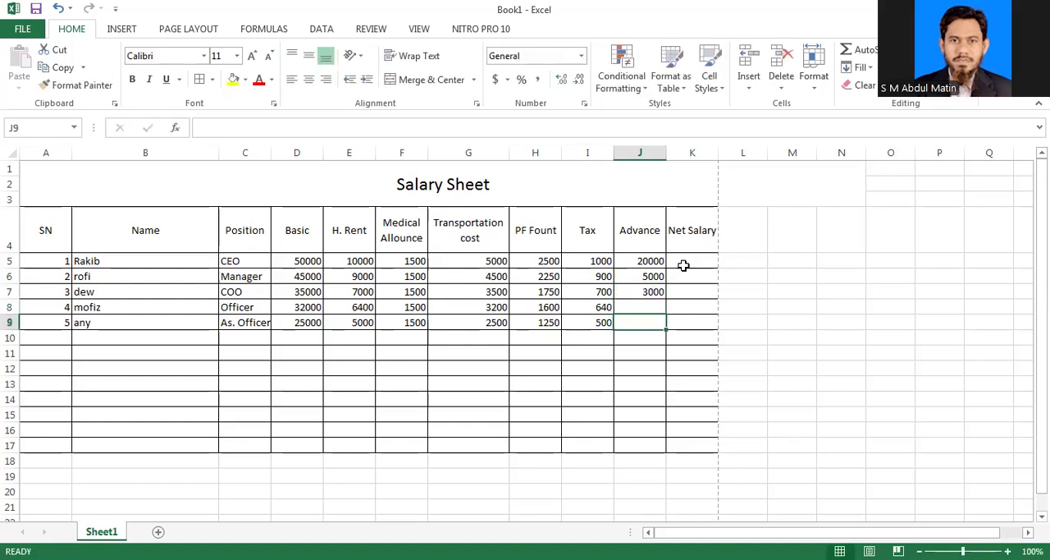
Step: Enter the net salary formula =D5+E5+F5+F5:G5-H5:J5 for the first employee in K5
{"action": "left_click", "coordinate": [693, 259]}
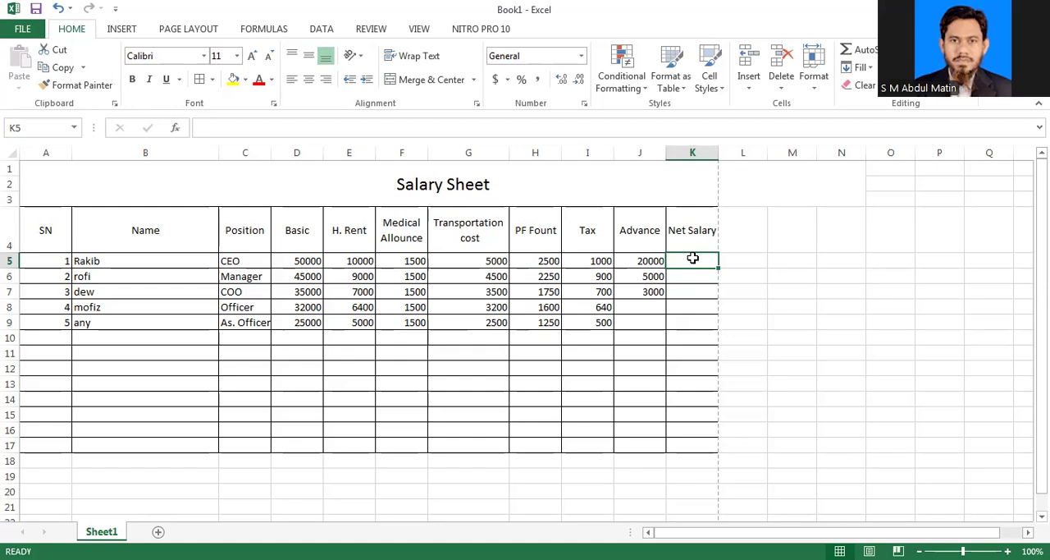
{"action": "type", "text": "="}
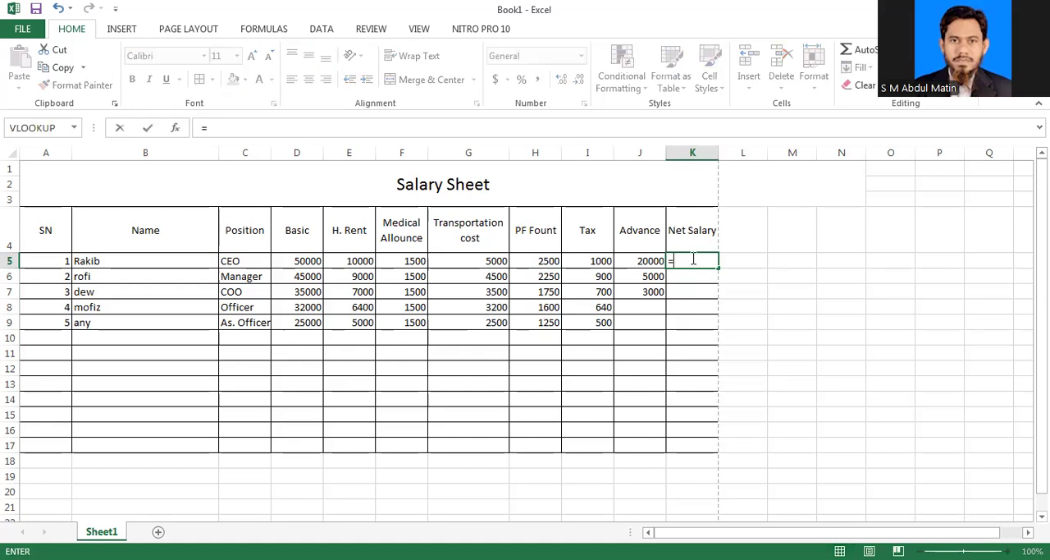
{"action": "left_click", "coordinate": [306, 260]}
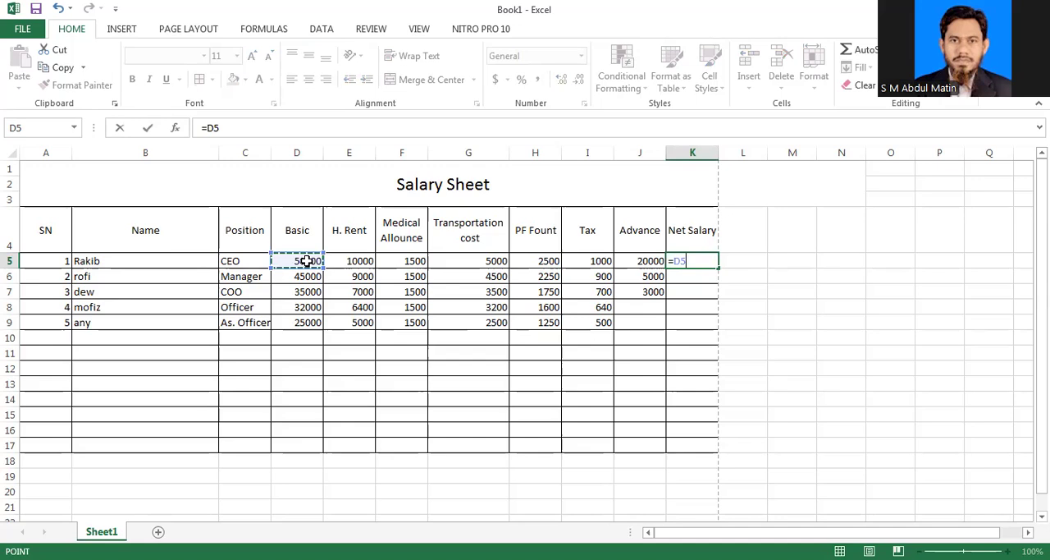
{"action": "type", "text": "+"}
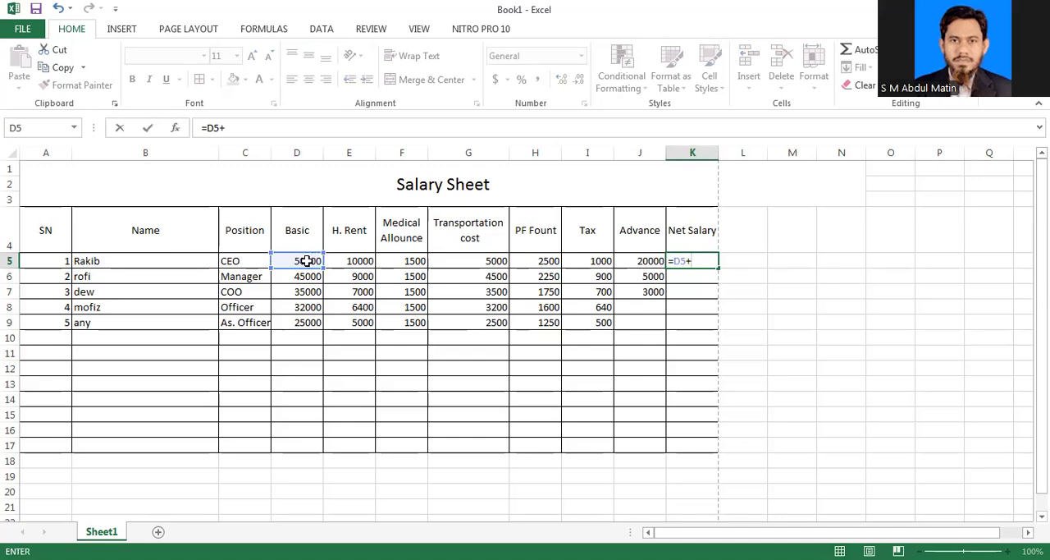
{"action": "left_click", "coordinate": [353, 261]}
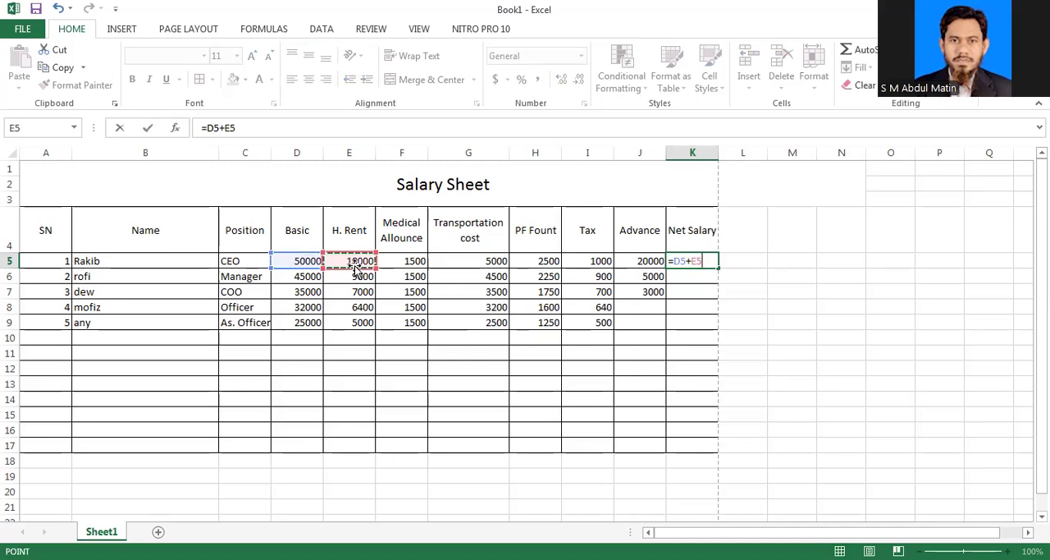
{"action": "type", "text": "+"}
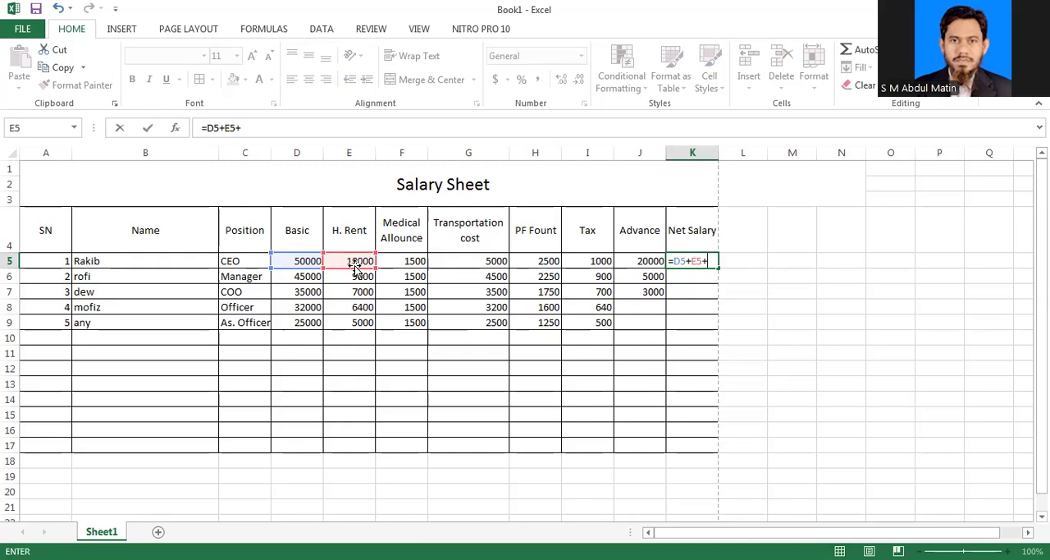
{"action": "key", "text": "Left"}
{"action": "key", "text": "Left"}
{"action": "key", "text": "Left"}
{"action": "key", "text": "Left"}
{"action": "key", "text": "Left"}
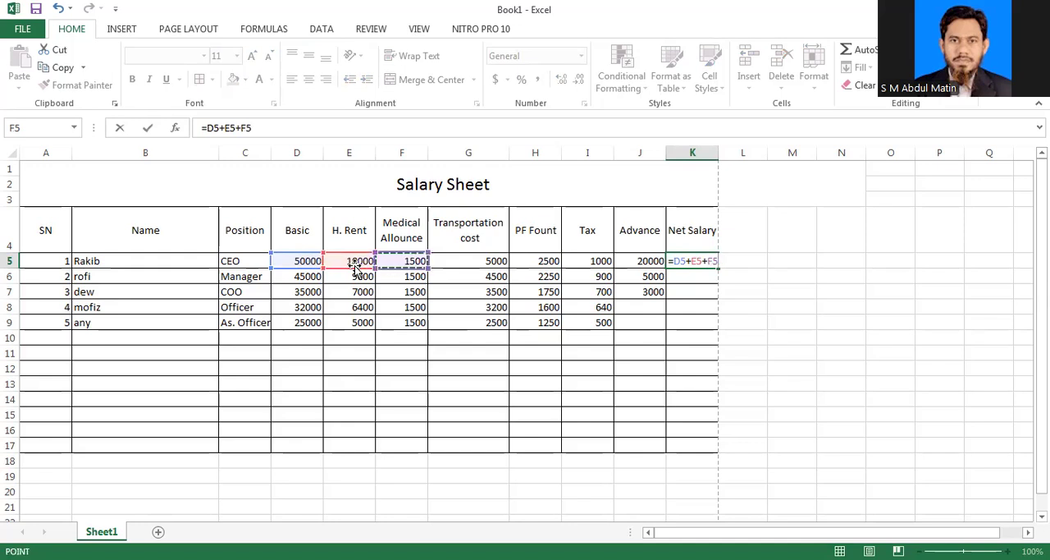
{"action": "type", "text": "+"}
{"action": "key", "text": "Left"}
{"action": "key", "text": "Left"}
{"action": "key", "text": "Left"}
{"action": "key", "text": "Left"}
{"action": "key", "text": "Left"}
{"action": "key", "text": "shift+Right"}
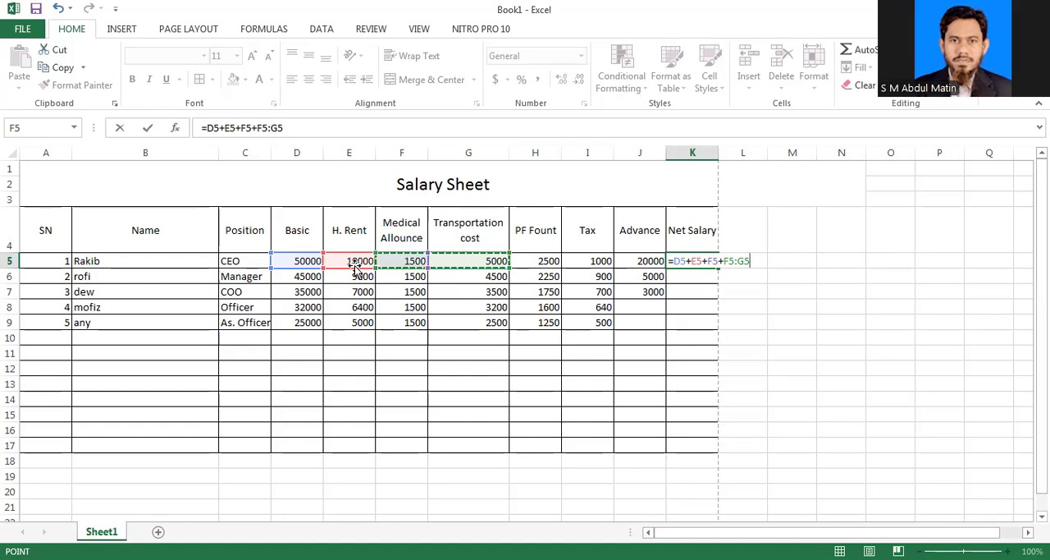
{"action": "type", "text": "-"}
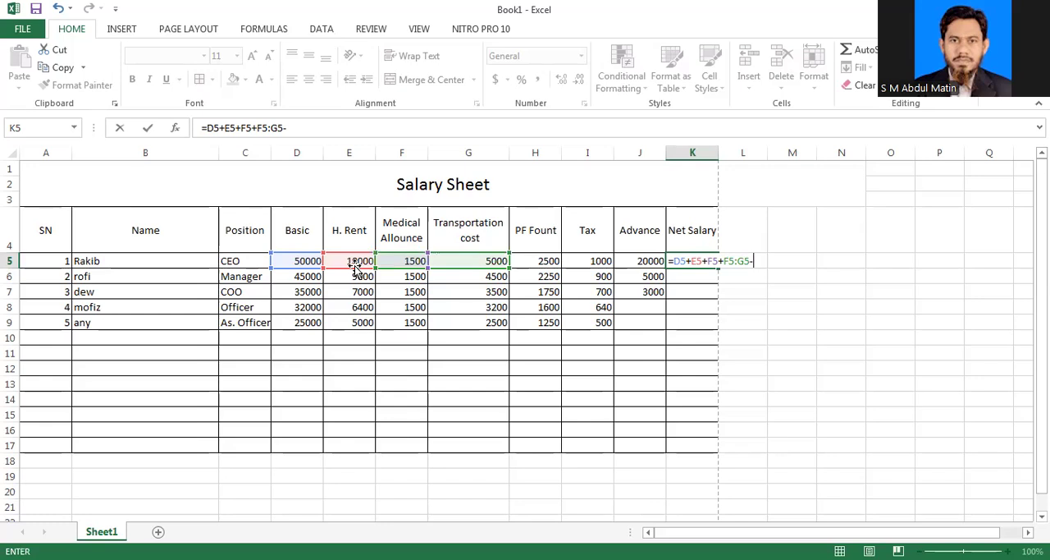
{"action": "key", "text": "Left"}
{"action": "key", "text": "Left"}
{"action": "key", "text": "Left"}
{"action": "key", "text": "shift+Right"}
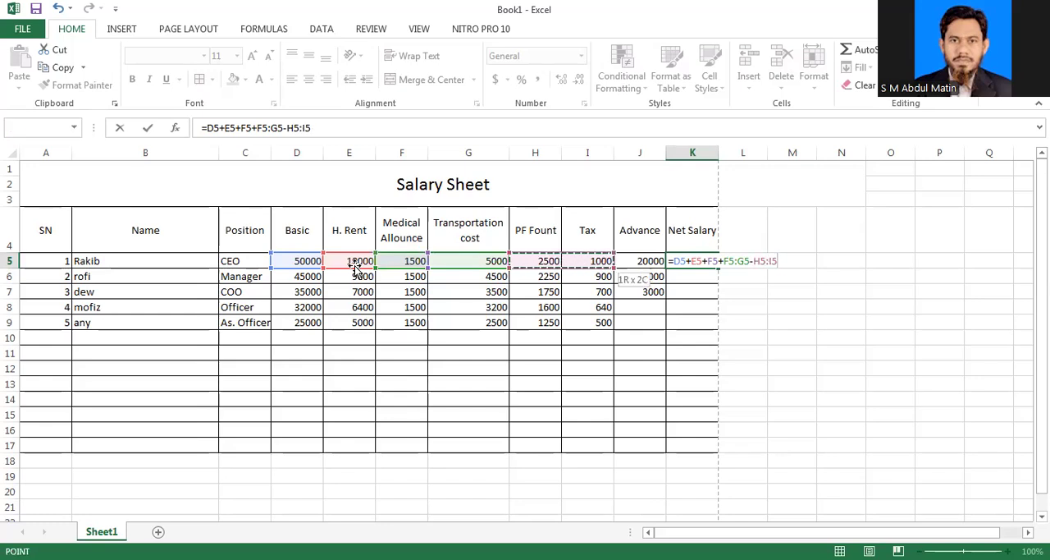
{"action": "key", "text": "shift+Right"}
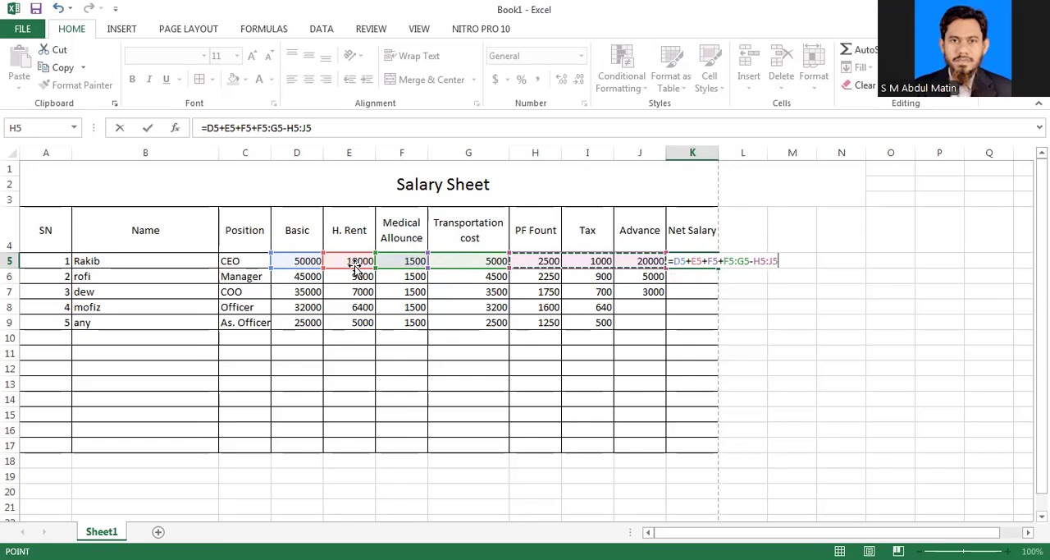
{"action": "key", "text": "Return"}
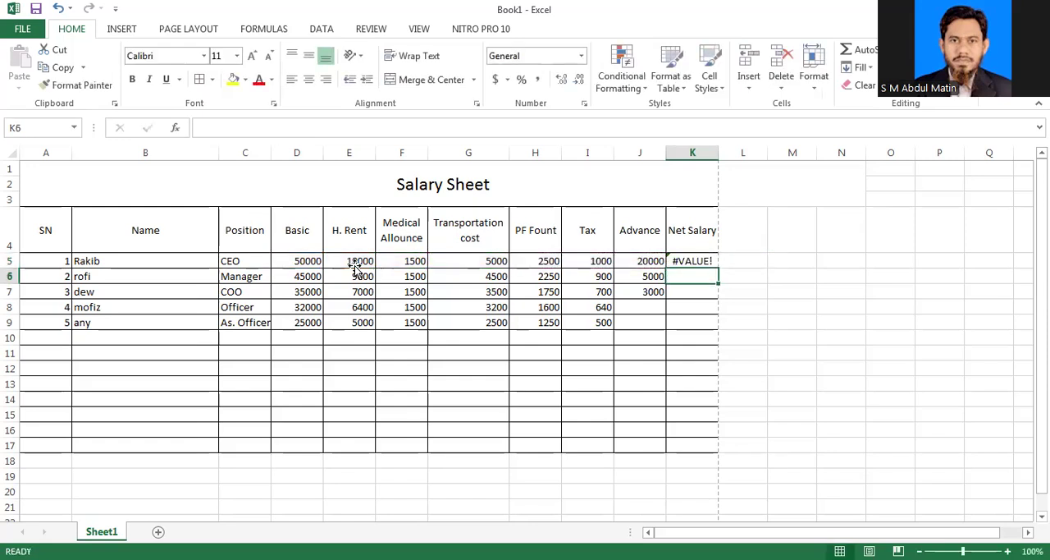
Step: Narrow the Advance column and widen the Net Salary column
{"action": "left_click", "coordinate": [691, 262]}
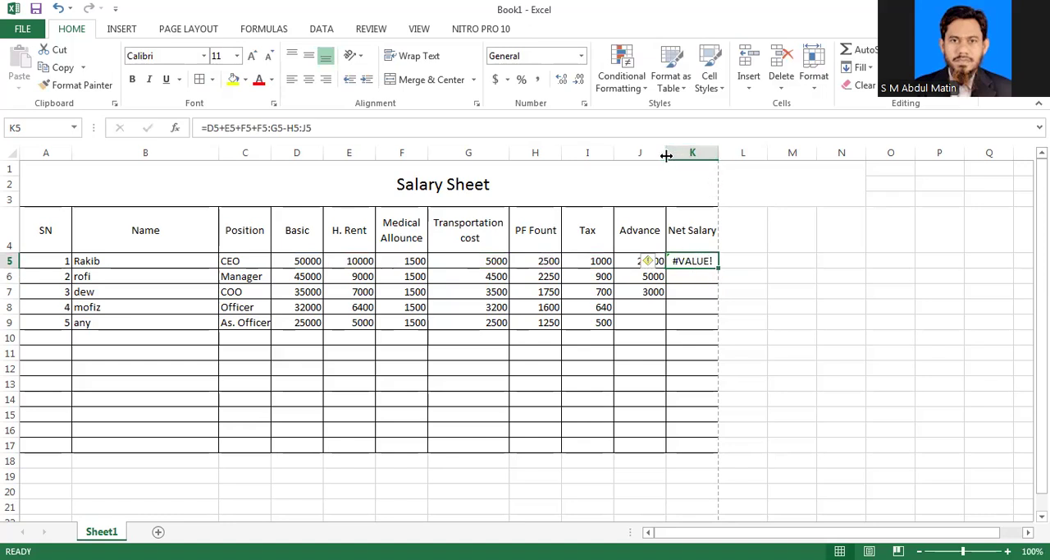
{"action": "left_click_drag", "start_coordinate": [667, 156], "coordinate": [725, 155]}
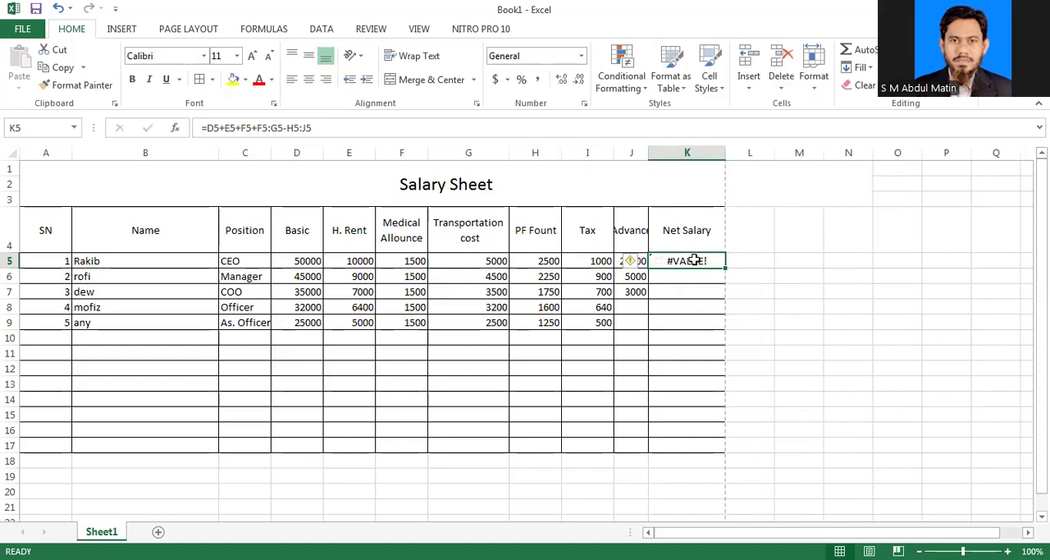
Step: Wrap the net salary formula in K5 in a SUM function, making it =SUM(D5+E5+F5+F5:G5-H5:J5)
{"action": "left_click", "coordinate": [272, 128]}
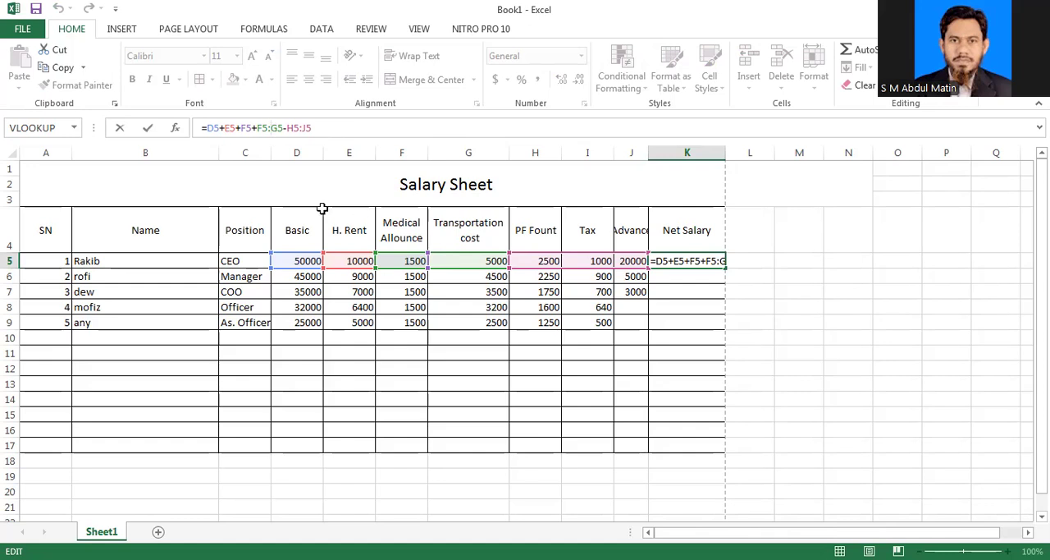
{"action": "left_click", "coordinate": [211, 129]}
{"action": "type", "text": "s"}
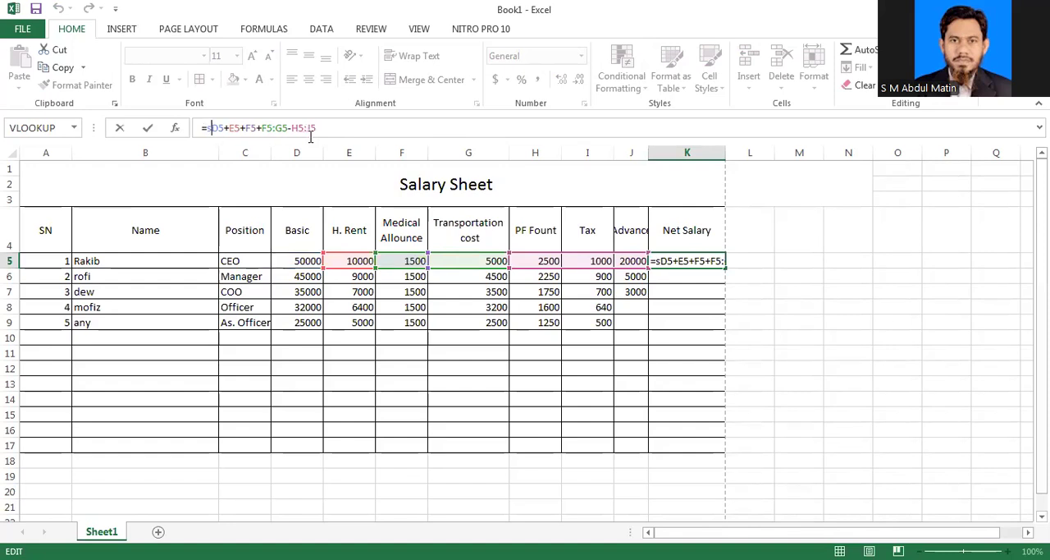
{"action": "type", "text": "um("}
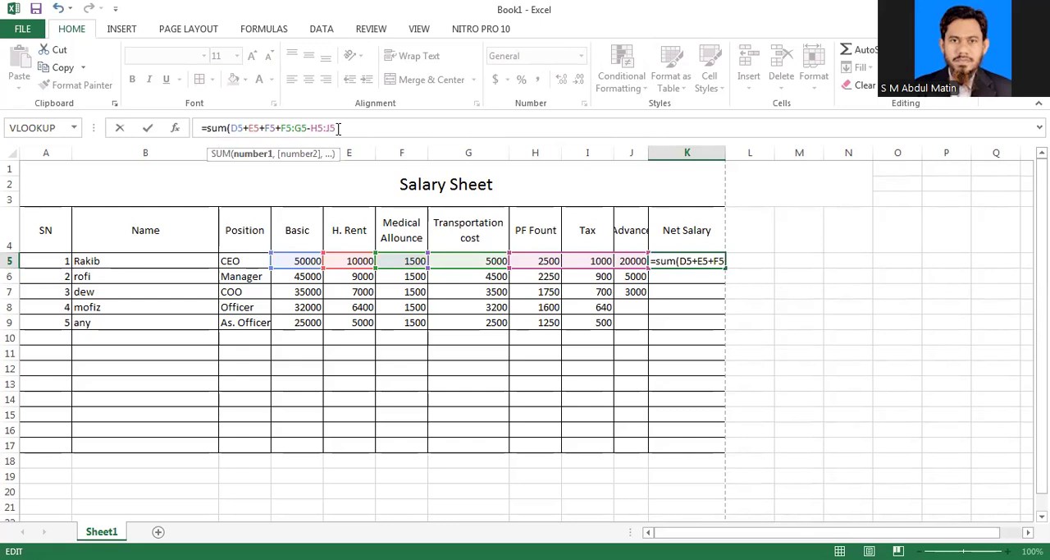
{"action": "left_click", "coordinate": [345, 129]}
{"action": "type", "text": ")"}
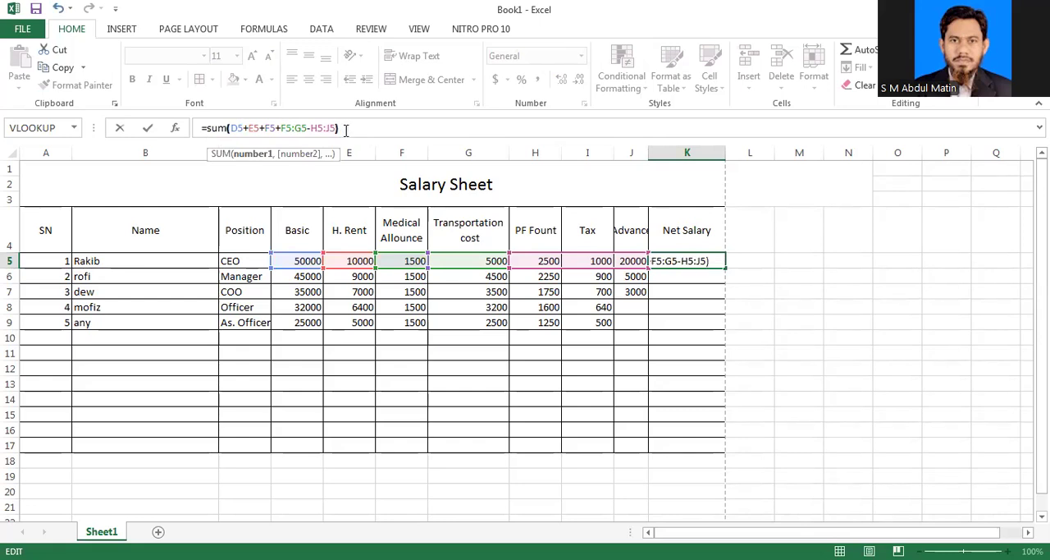
{"action": "key", "text": "Return"}
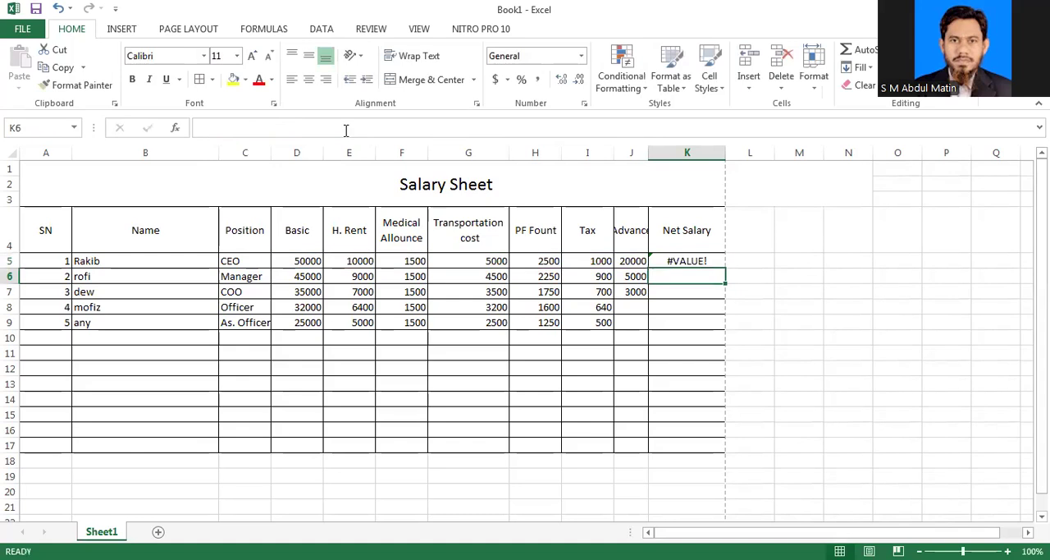
{"action": "left_click", "coordinate": [696, 260]}
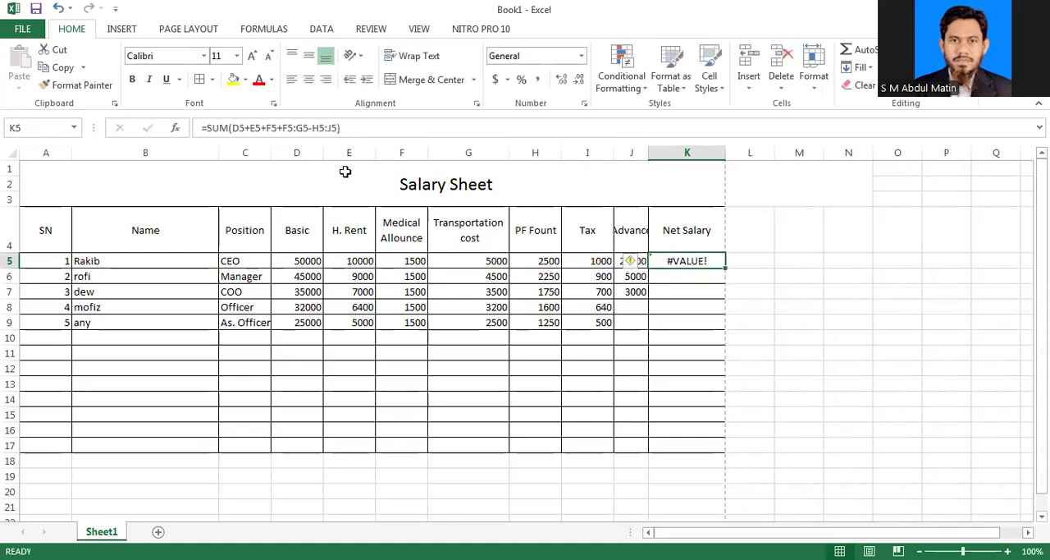
Step: Correct the net salary formula in K5 by removing the SUM function and range operators, making it =D5+E5+F5+F5+G5-H5-J5
{"action": "left_click", "coordinate": [295, 127]}
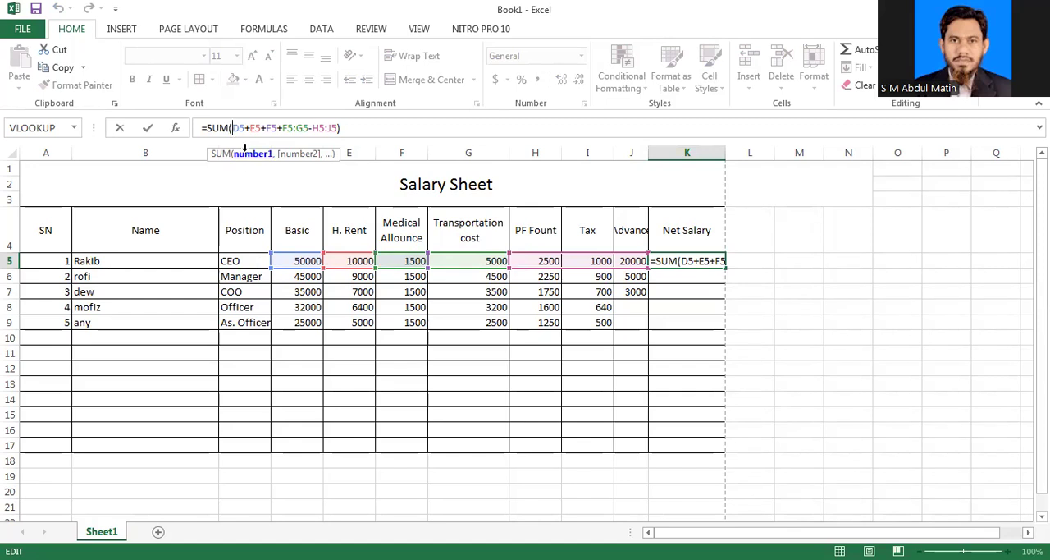
{"action": "key", "text": "BackSpace"}
{"action": "key", "text": "BackSpace"}
{"action": "key", "text": "BackSpace"}
{"action": "key", "text": "BackSpace"}
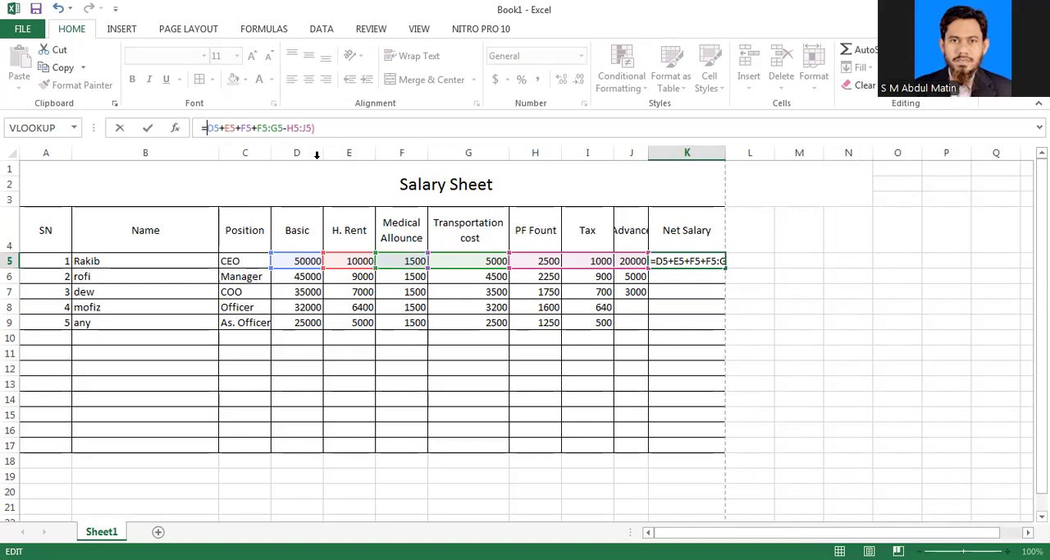
{"action": "left_click", "coordinate": [271, 128]}
{"action": "key", "text": "BackSpace"}
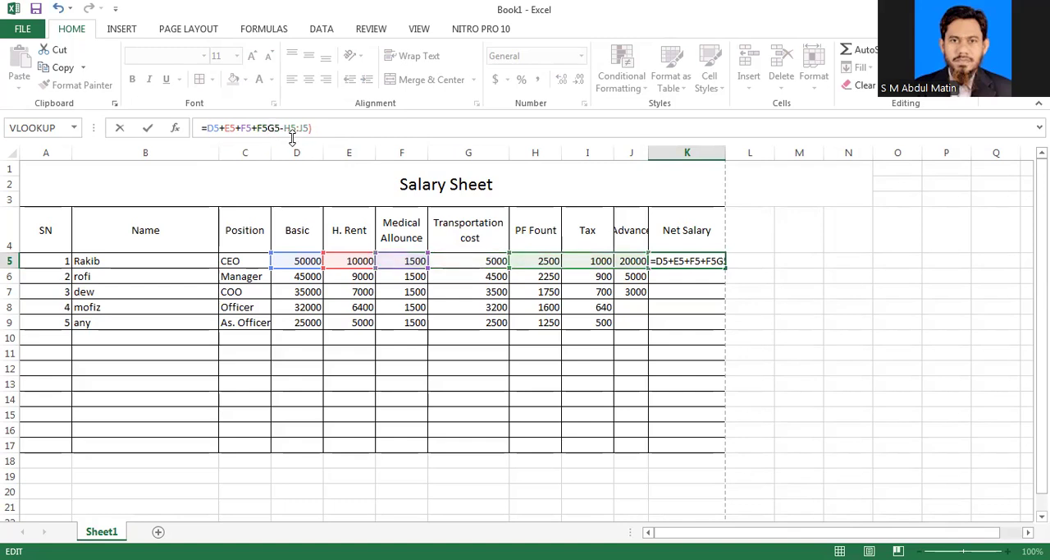
{"action": "type", "text": "+"}
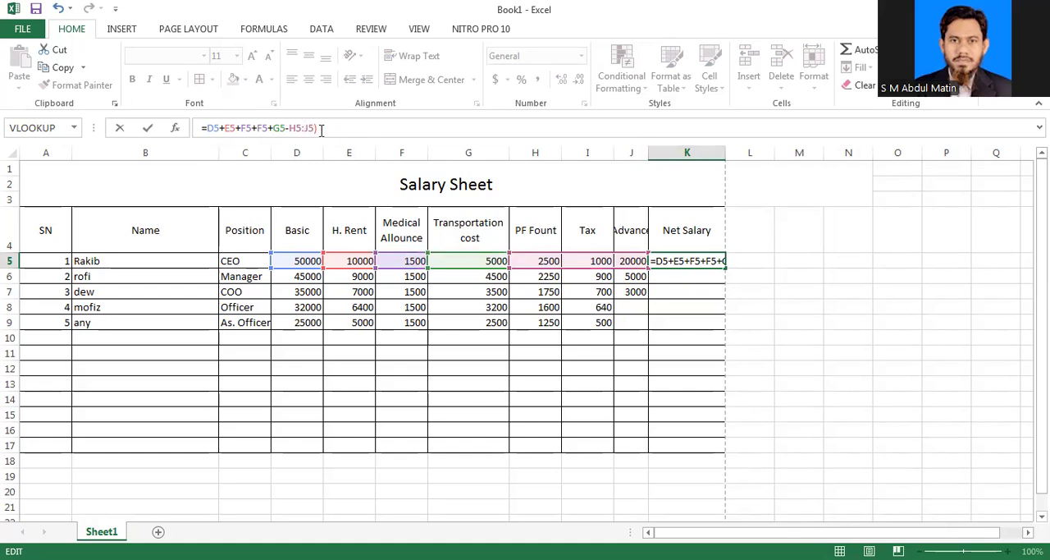
{"action": "key", "text": "BackSpace"}
{"action": "type", "text": "-"}
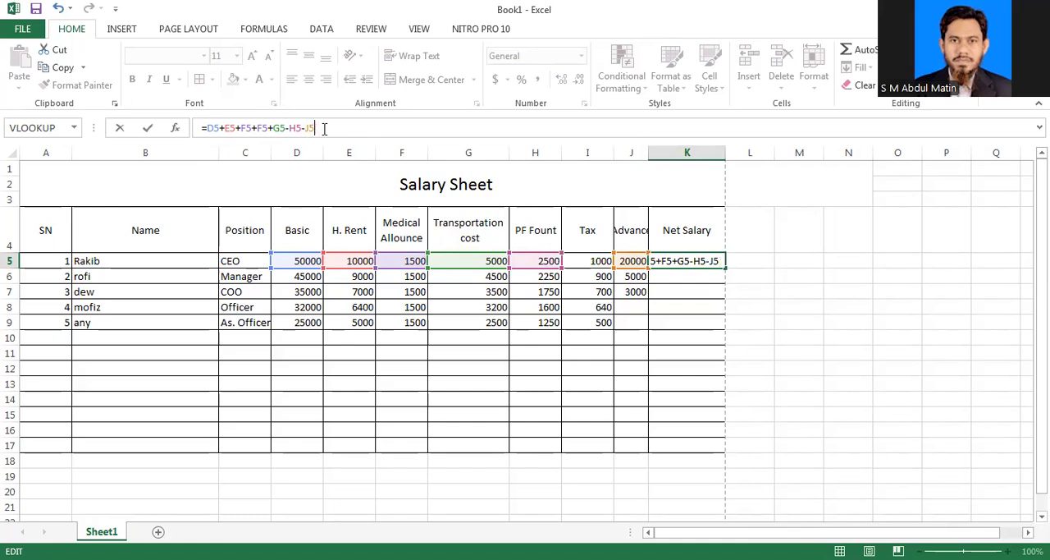
{"action": "key", "text": "Return"}
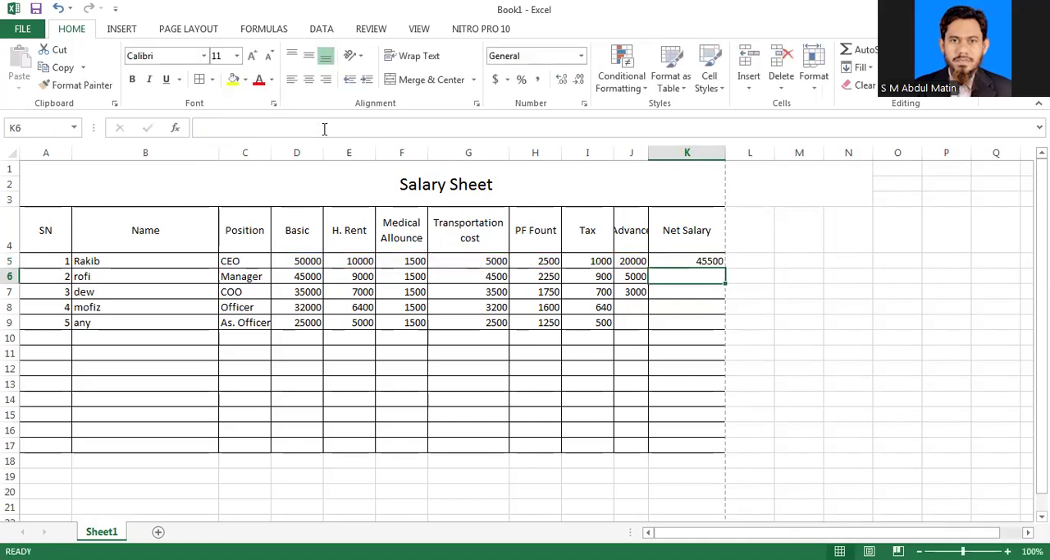
Step: Include the tax deduction in K5's formula, making it =D5+E5+F5+F5+G5-H5-I5-J5, and fill it down to K9 for all employees
{"action": "left_click", "coordinate": [687, 260]}
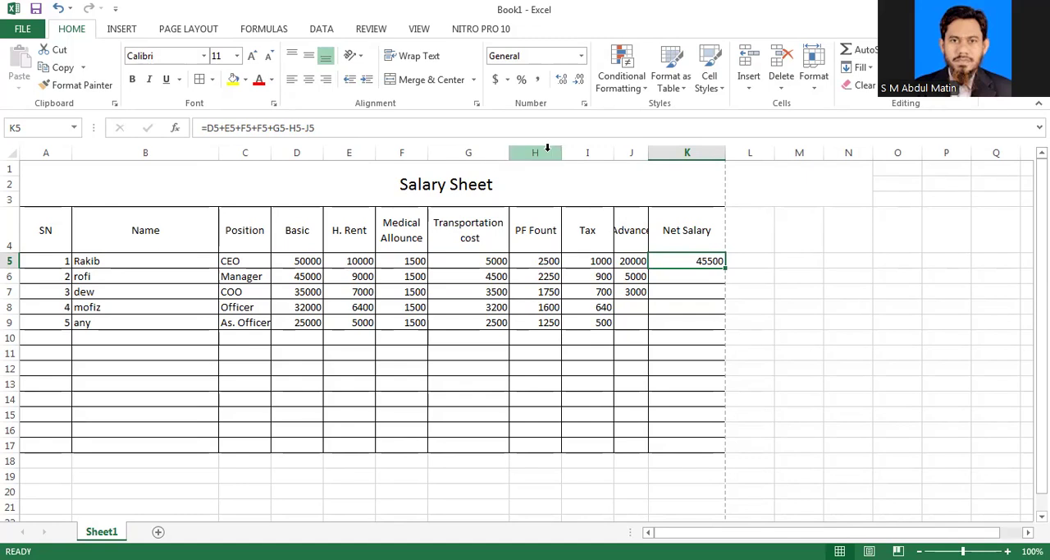
{"action": "left_click", "coordinate": [547, 148]}
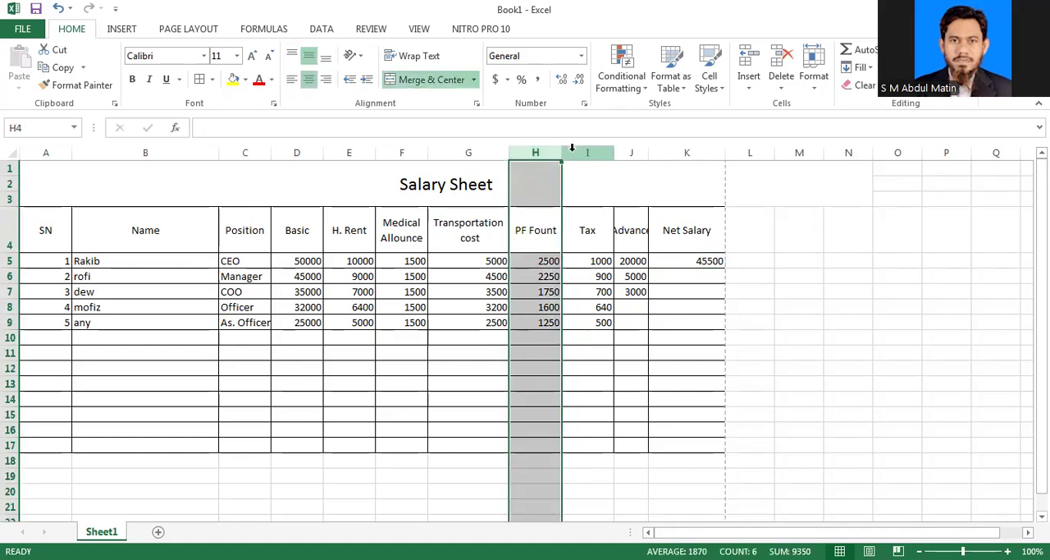
{"action": "left_click", "coordinate": [583, 149]}
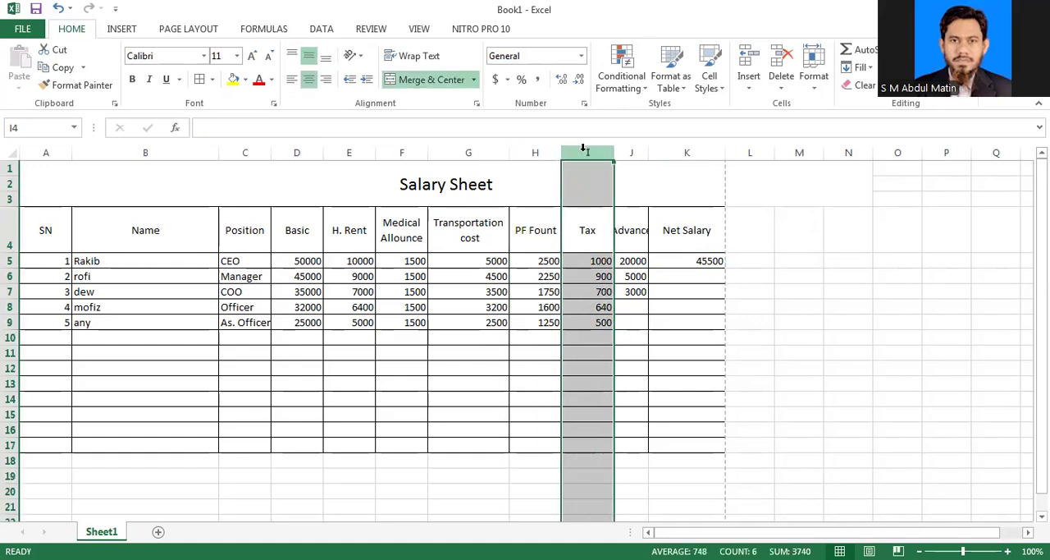
{"action": "left_click", "coordinate": [628, 151]}
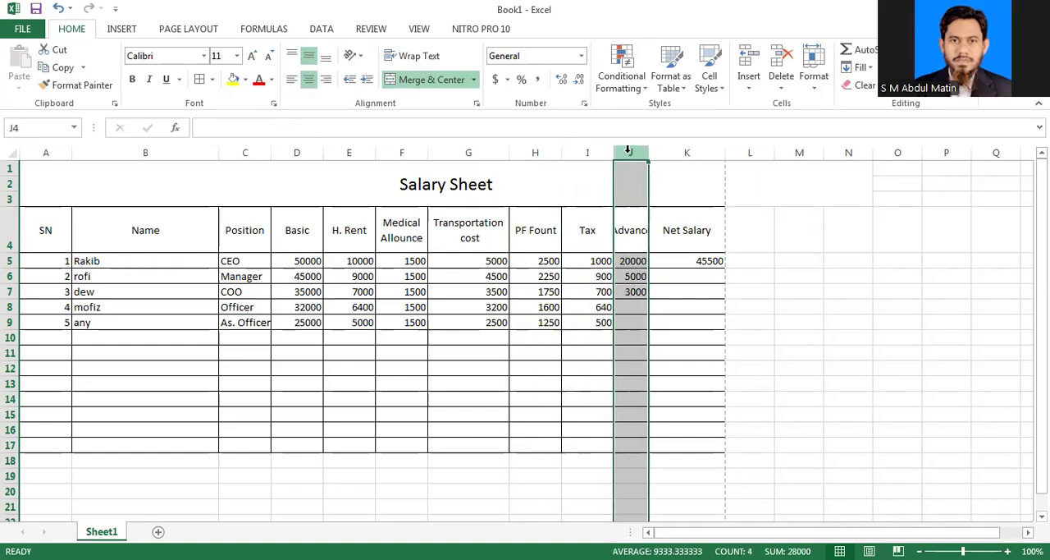
{"action": "left_click", "coordinate": [696, 263]}
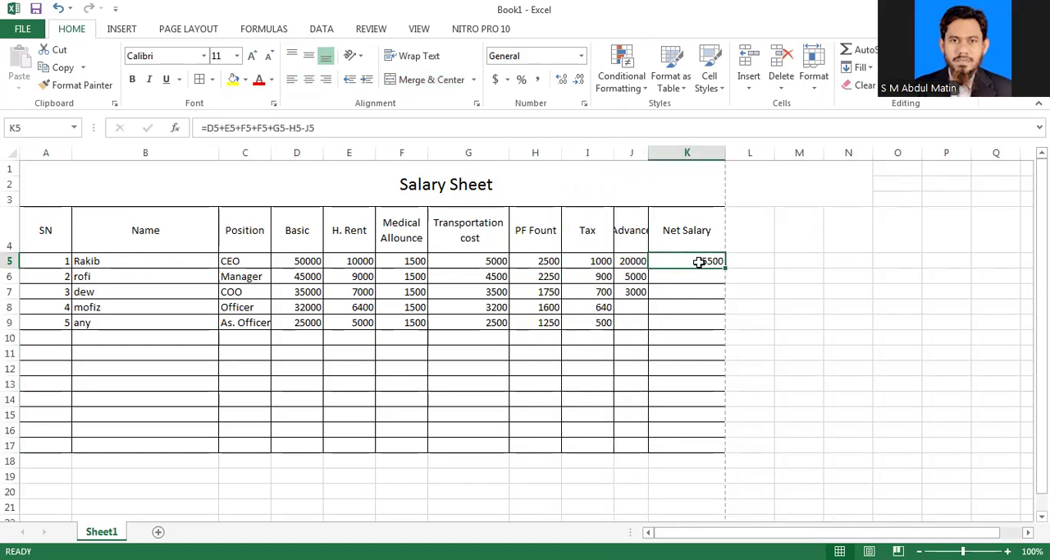
{"action": "left_click", "coordinate": [302, 128]}
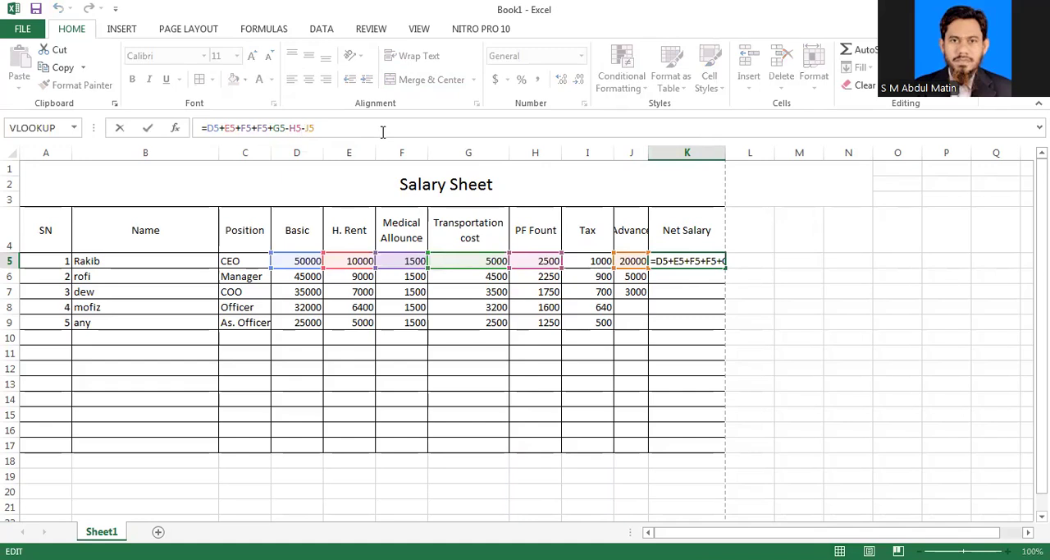
{"action": "type", "text": "-i"}
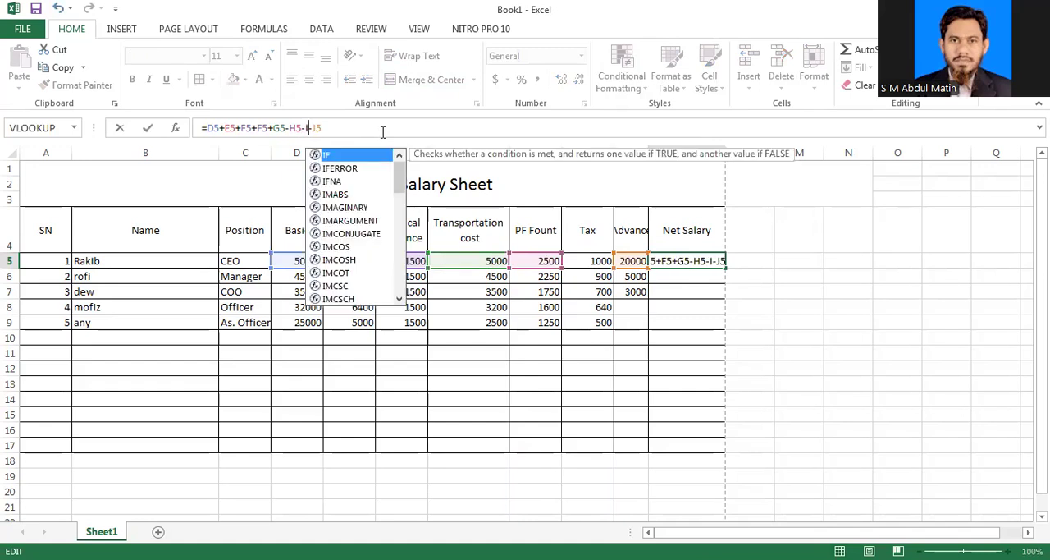
{"action": "type", "text": "5"}
{"action": "key", "text": "Return"}
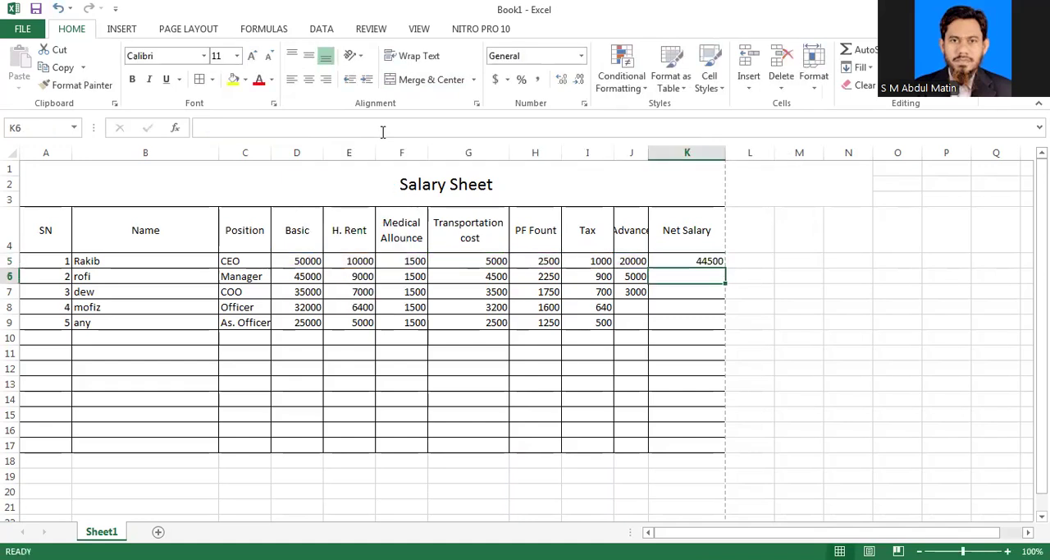
{"action": "left_click", "coordinate": [713, 261]}
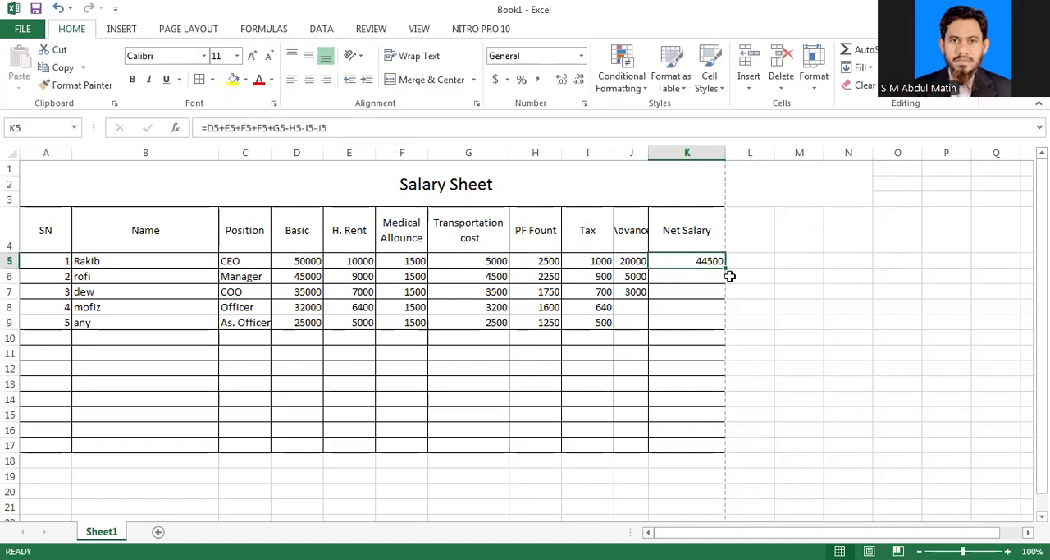
{"action": "left_click_drag", "start_coordinate": [725, 272], "coordinate": [699, 329]}
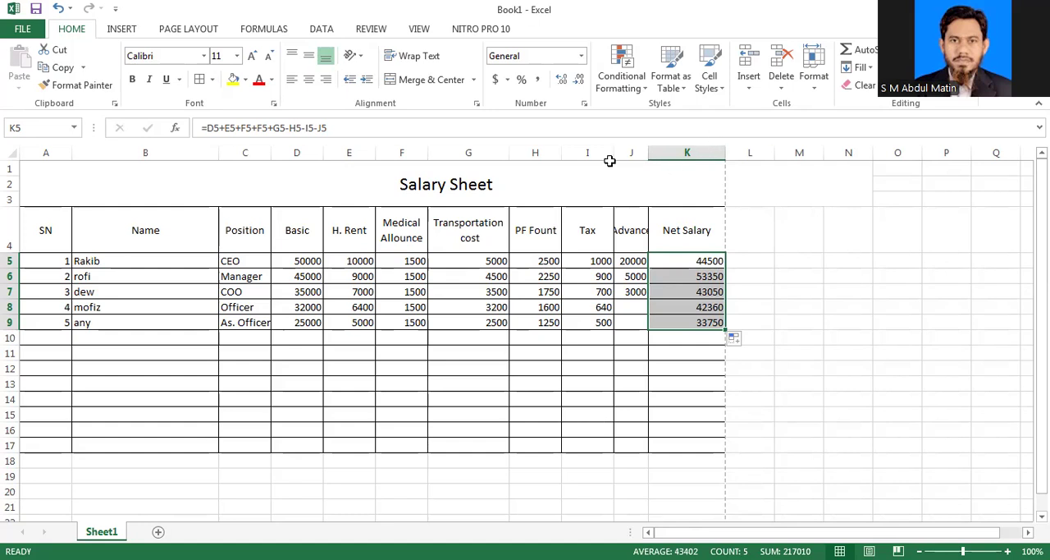
Step: Narrow the Tax and Name columns, and widen the Advance and Position columns to fit their contents
{"action": "left_click_drag", "start_coordinate": [616, 154], "coordinate": [653, 154]}
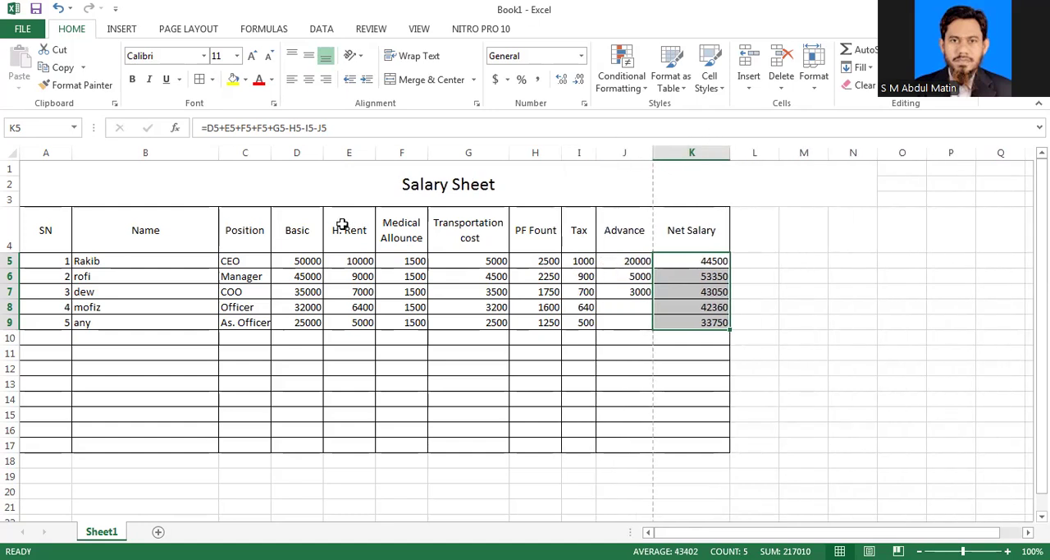
{"action": "left_click_drag", "start_coordinate": [219, 155], "coordinate": [177, 160]}
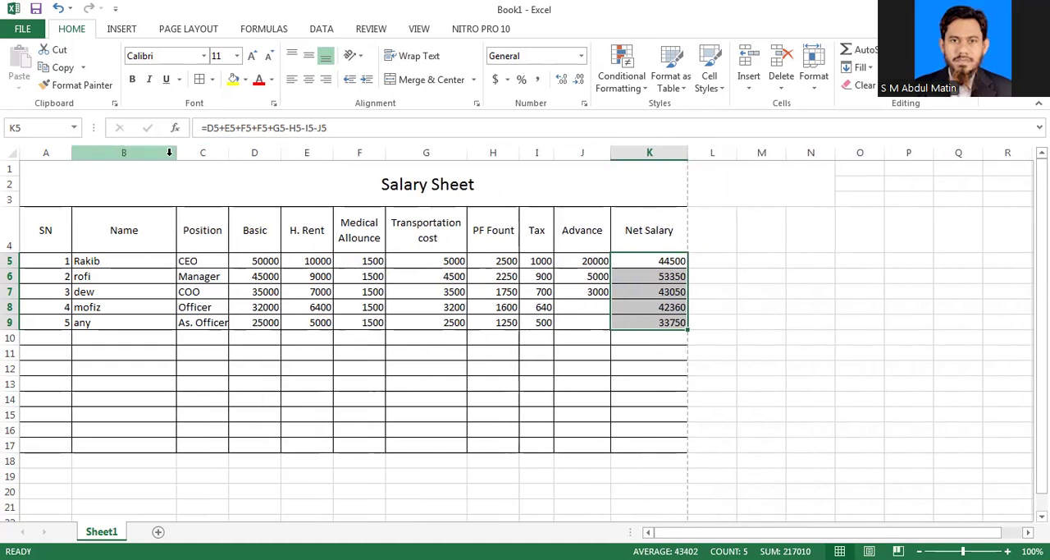
{"action": "left_click_drag", "start_coordinate": [176, 155], "coordinate": [155, 155]}
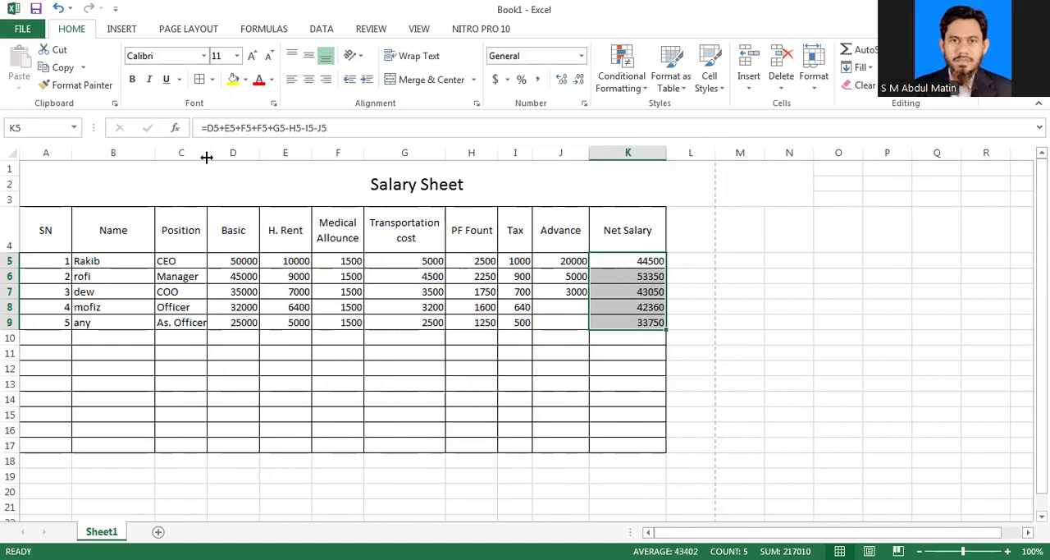
{"action": "left_click_drag", "start_coordinate": [206, 157], "coordinate": [223, 156]}
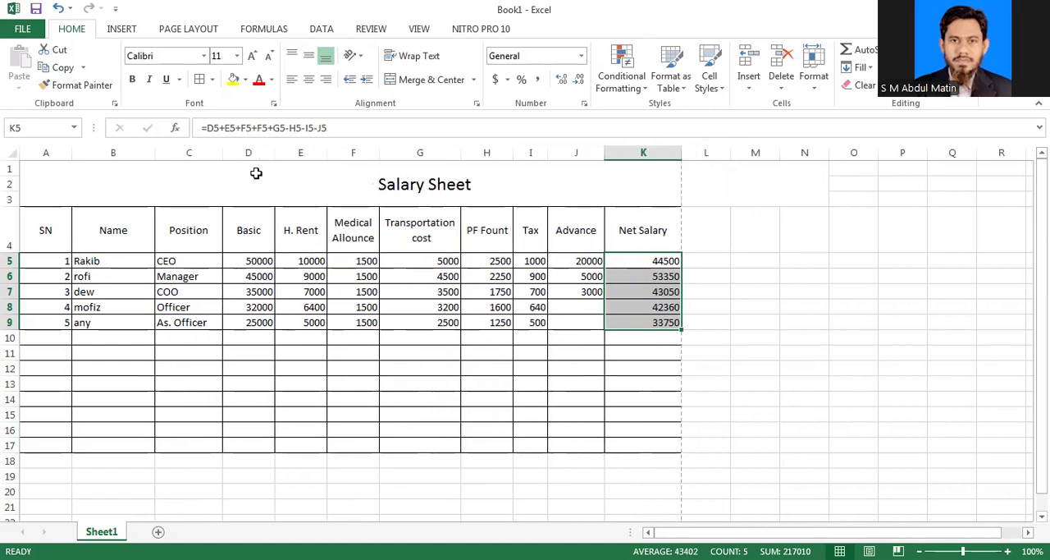
{"action": "left_click_drag", "start_coordinate": [603, 156], "coordinate": [592, 157]}
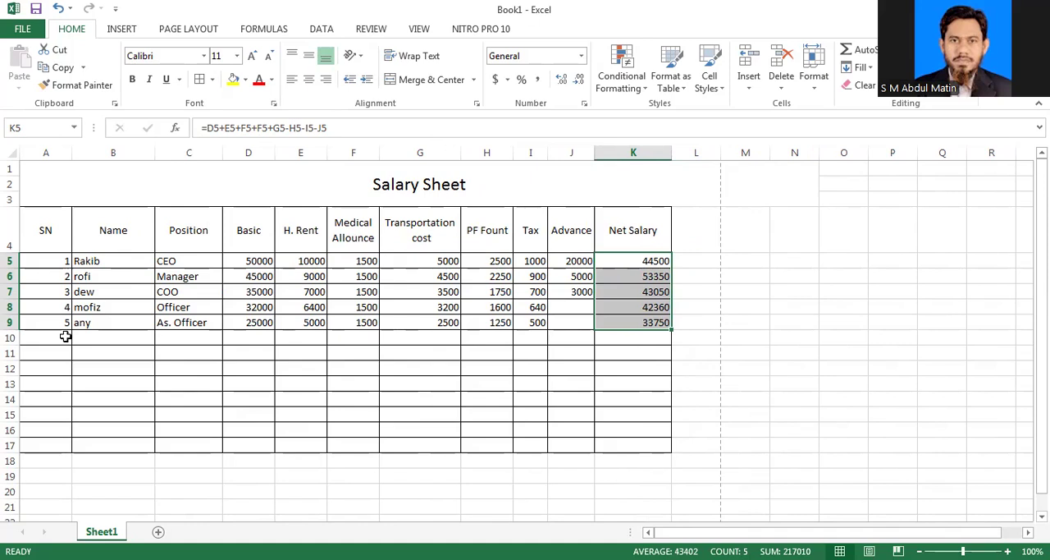
Step: Review the header row and employee data, and inspect the house rent formulas in E5 to E9
{"action": "left_click_drag", "start_coordinate": [49, 305], "coordinate": [281, 305]}
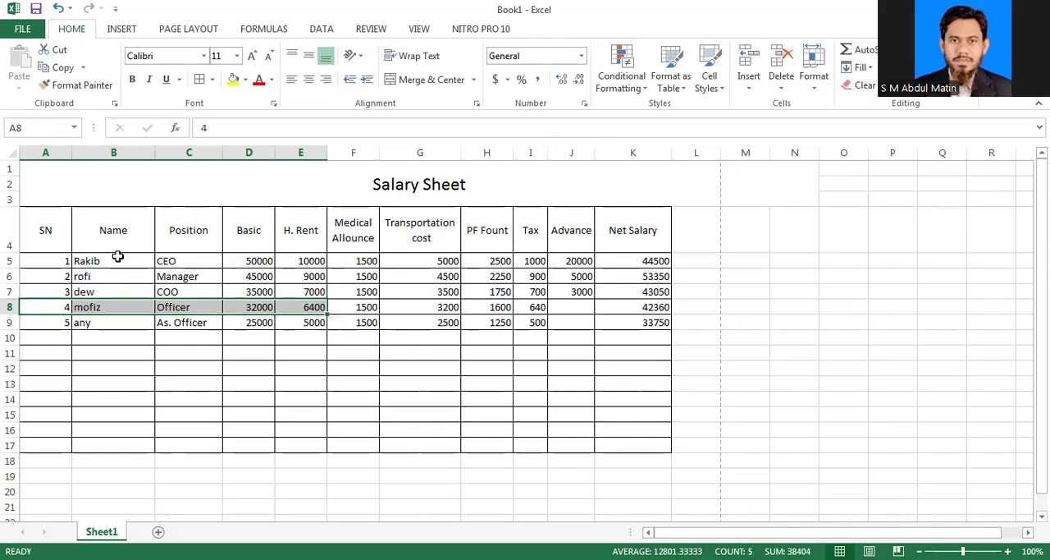
{"action": "left_click_drag", "start_coordinate": [49, 234], "coordinate": [368, 239]}
{"action": "key", "text": "shift+Right"}
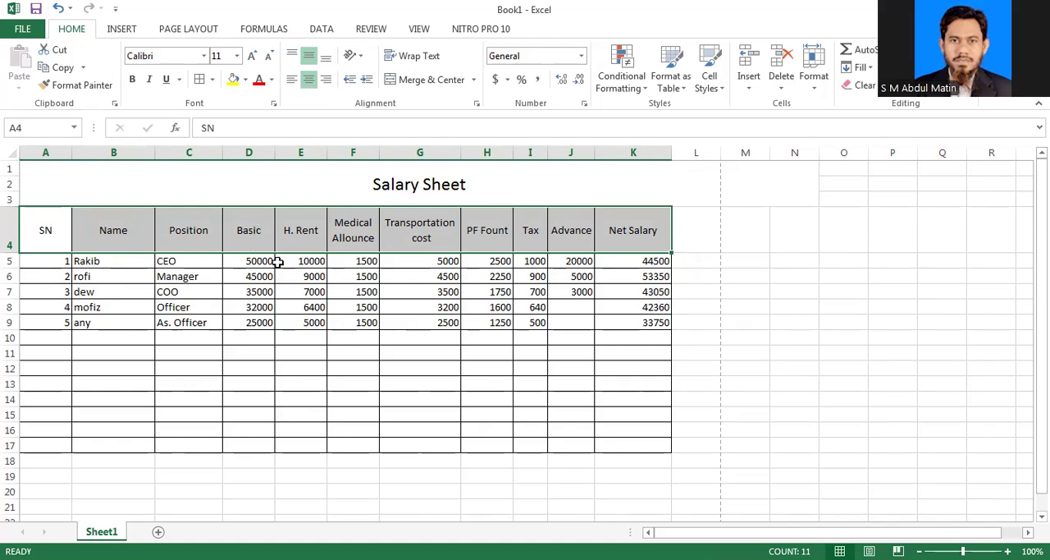
{"action": "left_click", "coordinate": [308, 260]}
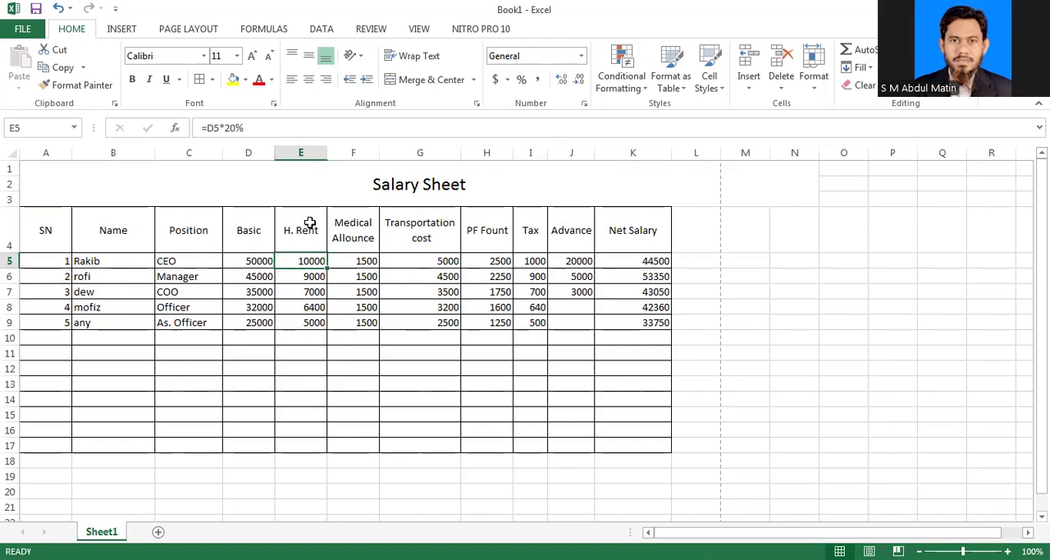
{"action": "left_click", "coordinate": [314, 275]}
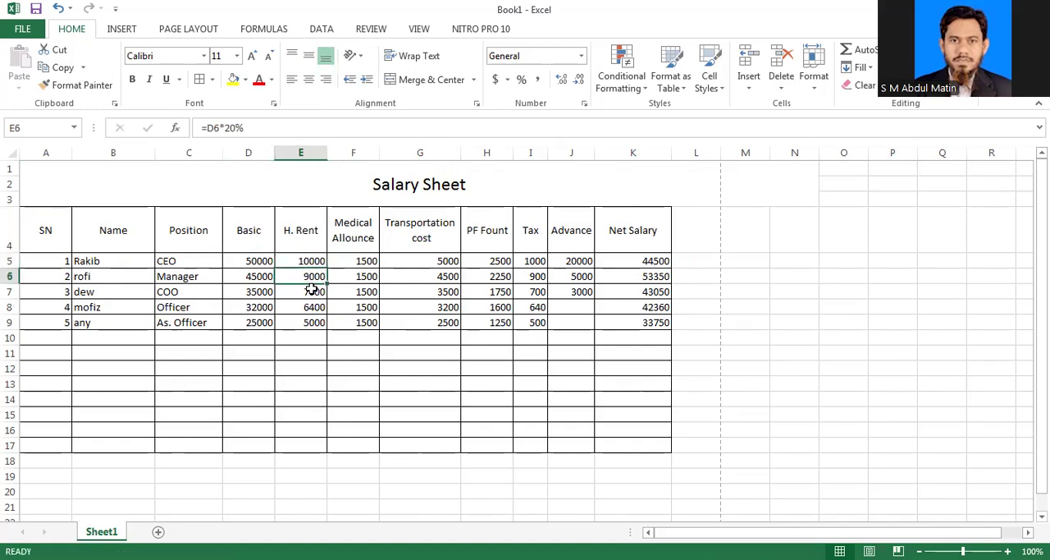
{"action": "left_click", "coordinate": [312, 291]}
{"action": "left_click", "coordinate": [314, 322]}
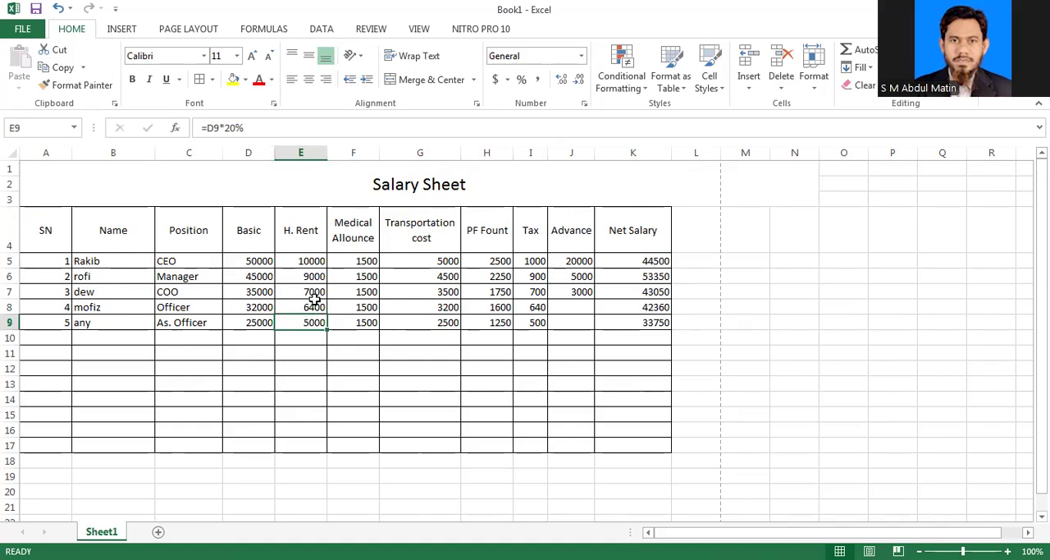
{"action": "left_click", "coordinate": [315, 306]}
{"action": "left_click", "coordinate": [314, 292]}
{"action": "left_click", "coordinate": [310, 275]}
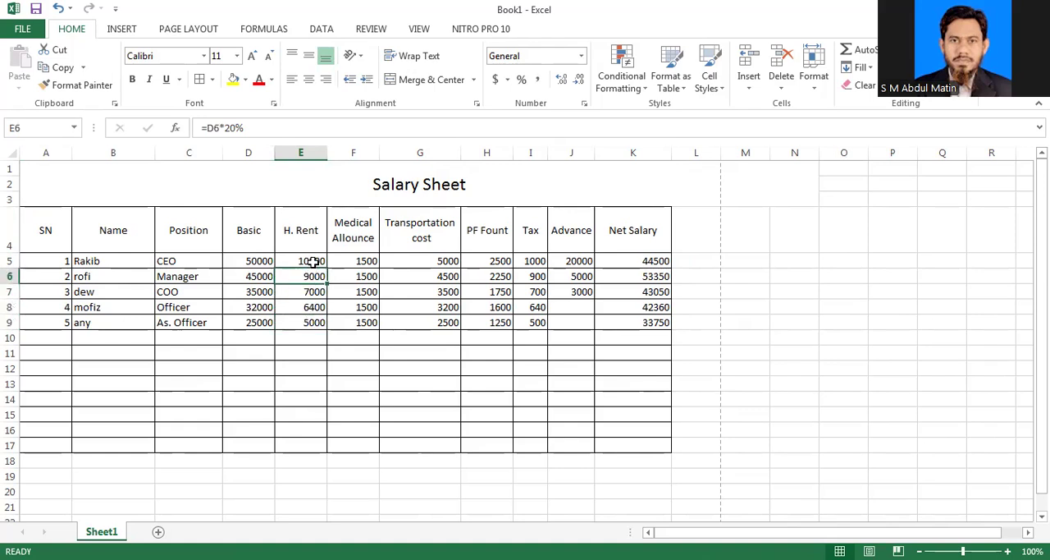
{"action": "left_click", "coordinate": [313, 261]}
{"action": "left_click", "coordinate": [303, 324]}
{"action": "left_click", "coordinate": [306, 307]}
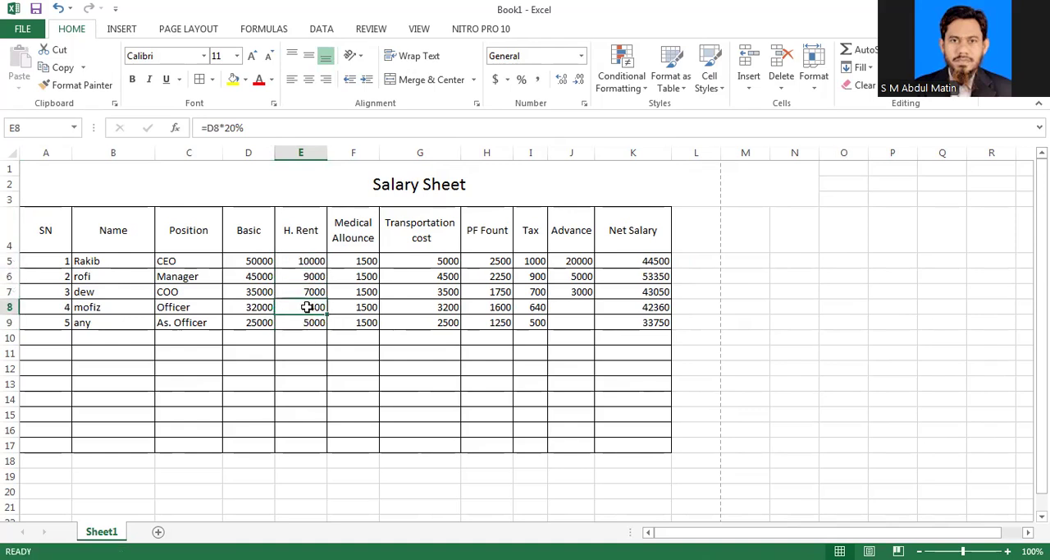
{"action": "left_click", "coordinate": [306, 291]}
{"action": "left_click", "coordinate": [307, 277]}
{"action": "left_click", "coordinate": [307, 261]}
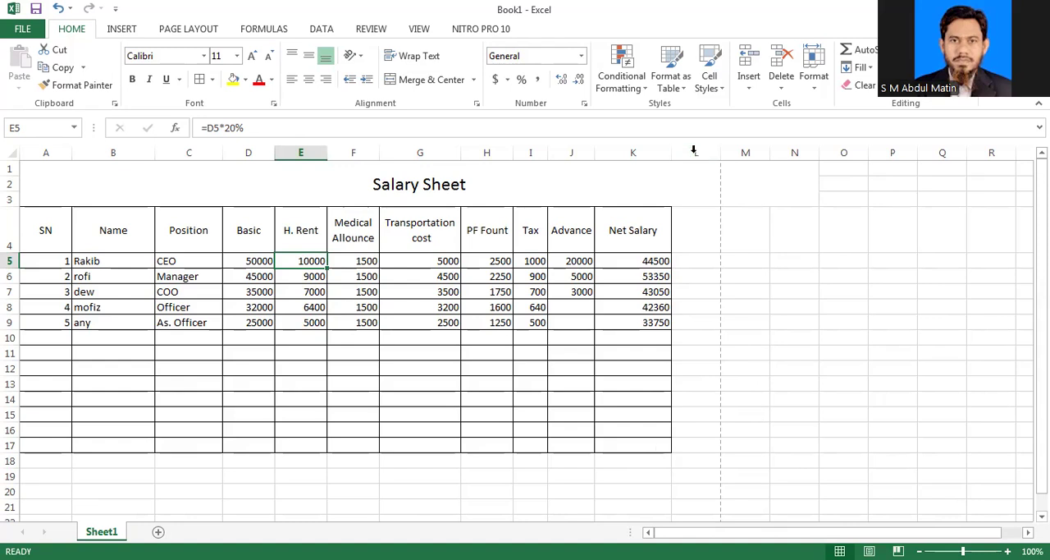
Step: Review the basic salaries in D5 to D9
{"action": "left_click", "coordinate": [265, 261]}
{"action": "left_click_drag", "start_coordinate": [264, 276], "coordinate": [265, 318]}
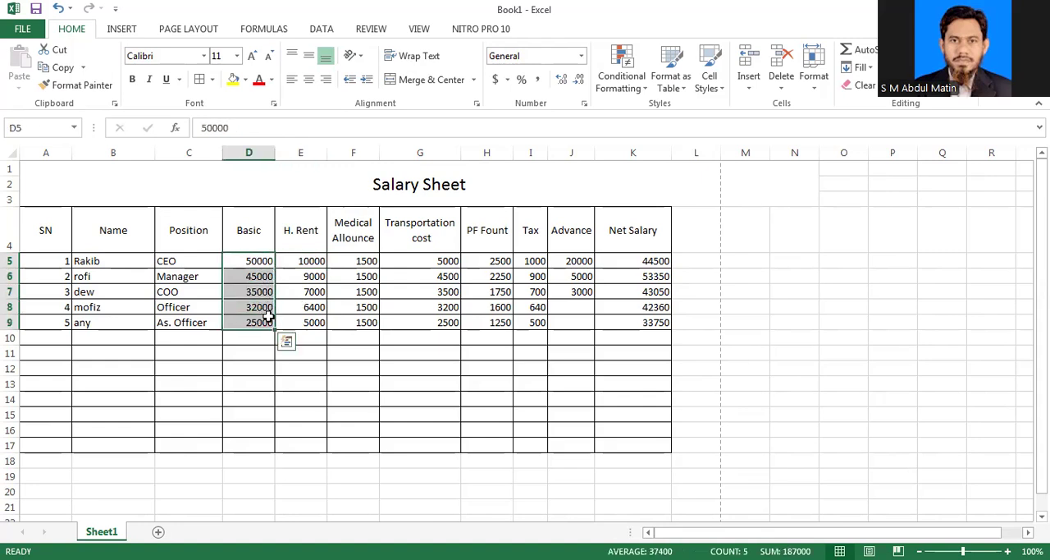
{"action": "left_click", "coordinate": [294, 363]}
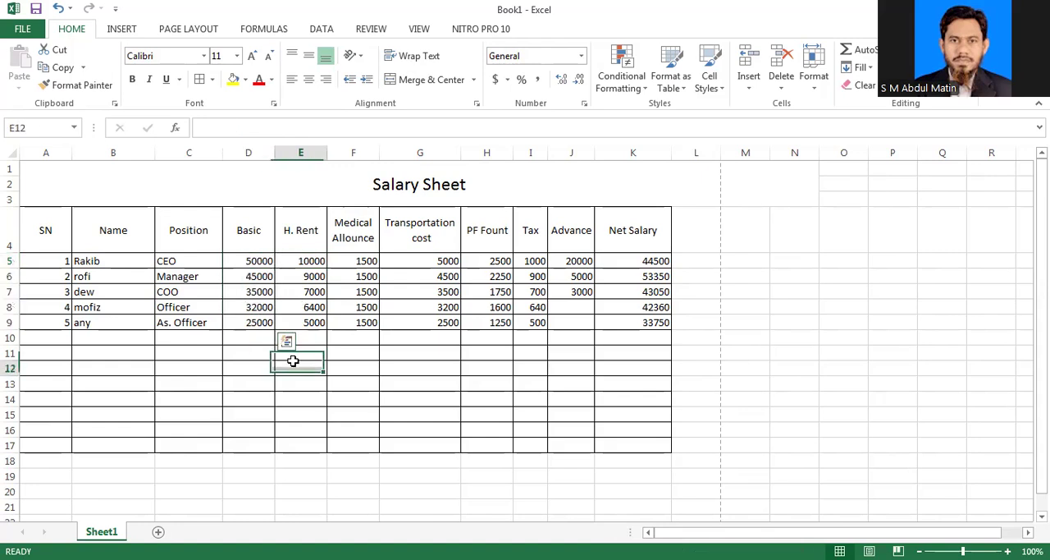
{"action": "left_click", "coordinate": [263, 263]}
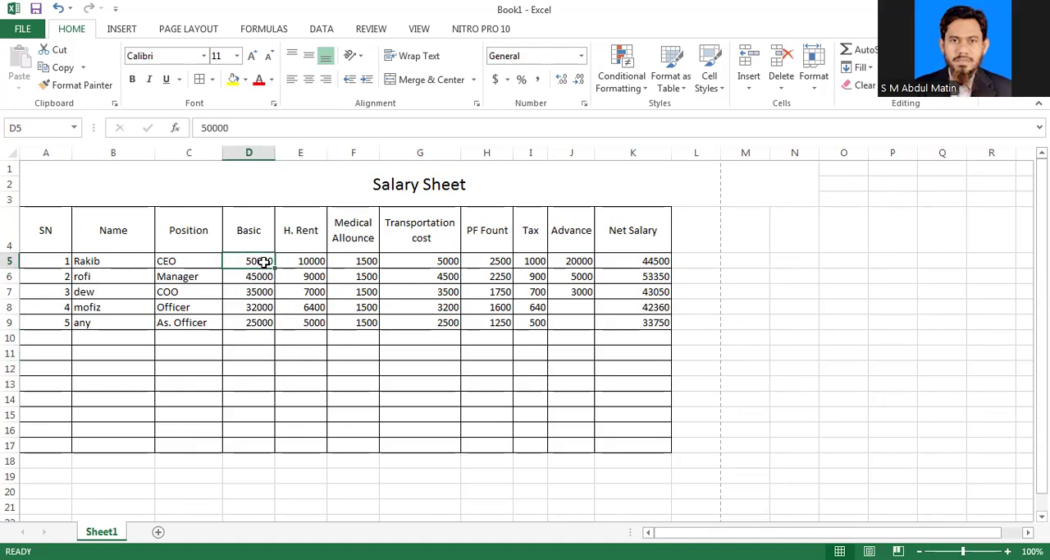
Step: Start replacing the house rent formula in E5 with an IF function that tests D5>50000
{"action": "left_click", "coordinate": [303, 262]}
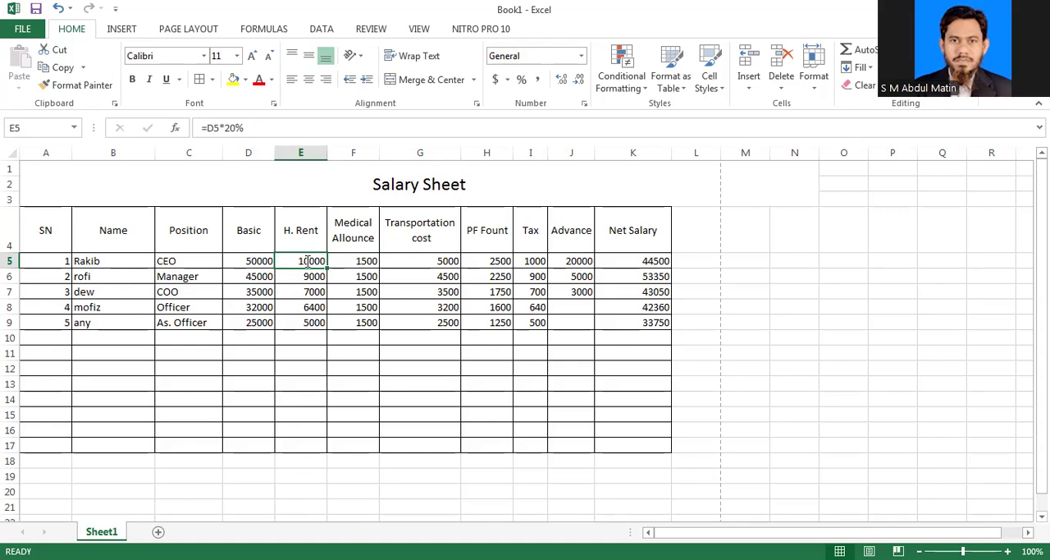
{"action": "type", "text": "="}
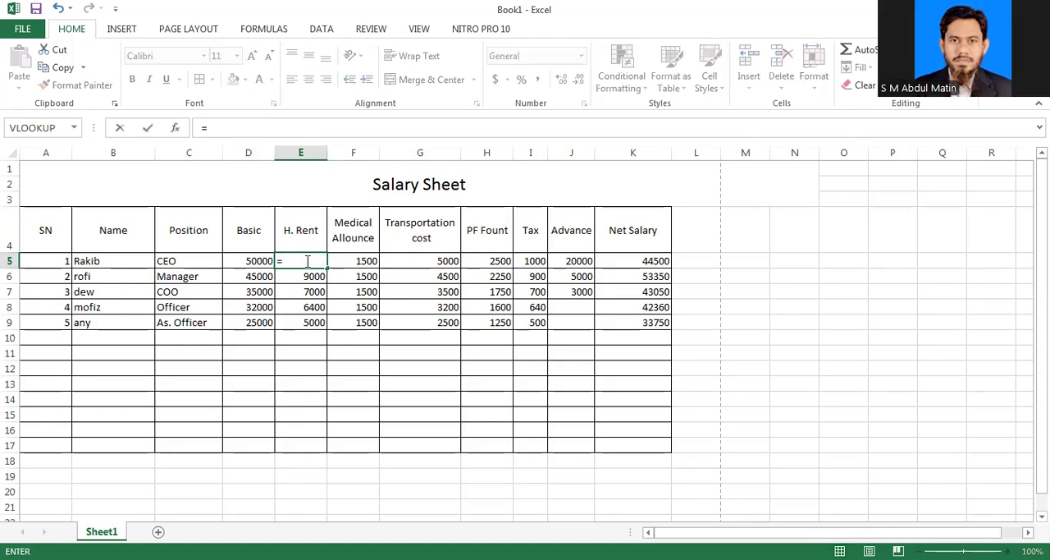
{"action": "type", "text": "if"}
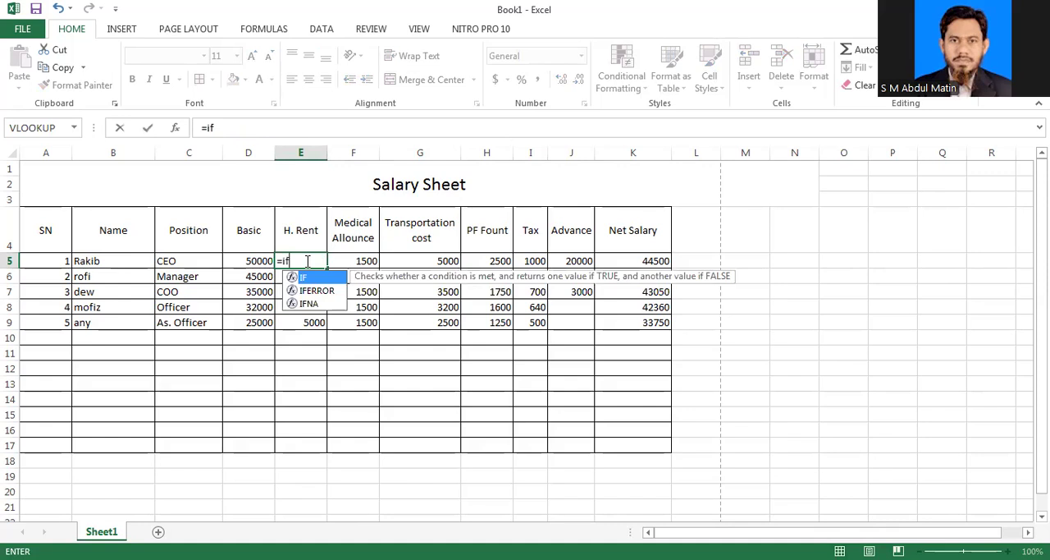
{"action": "type", "text": "("}
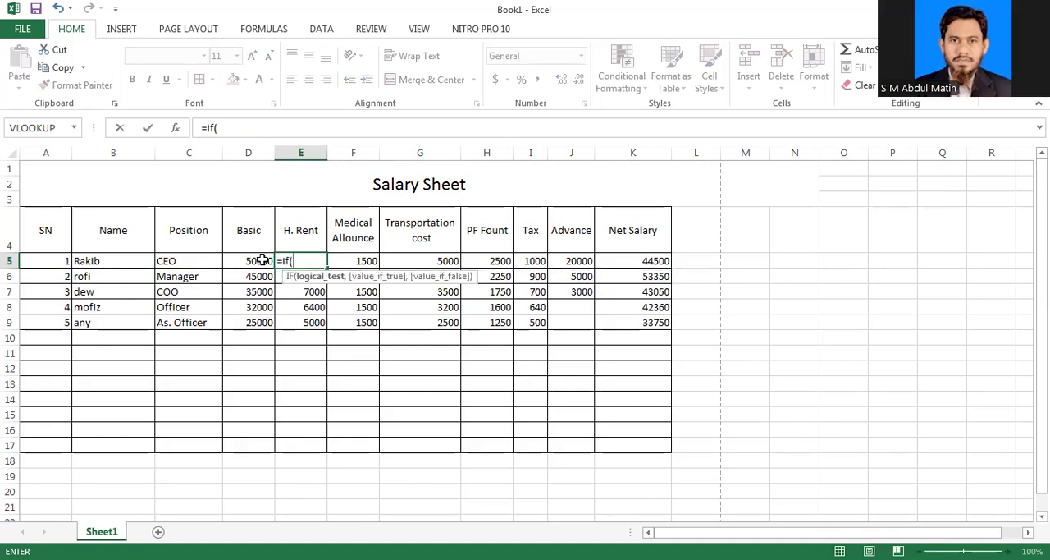
{"action": "left_click", "coordinate": [260, 260]}
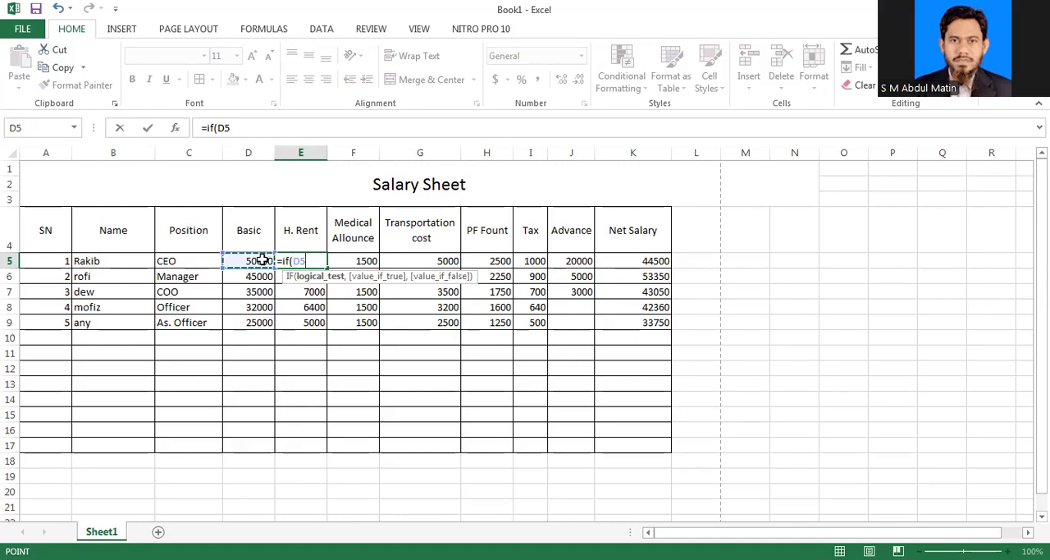
{"action": "type", "text": ">"}
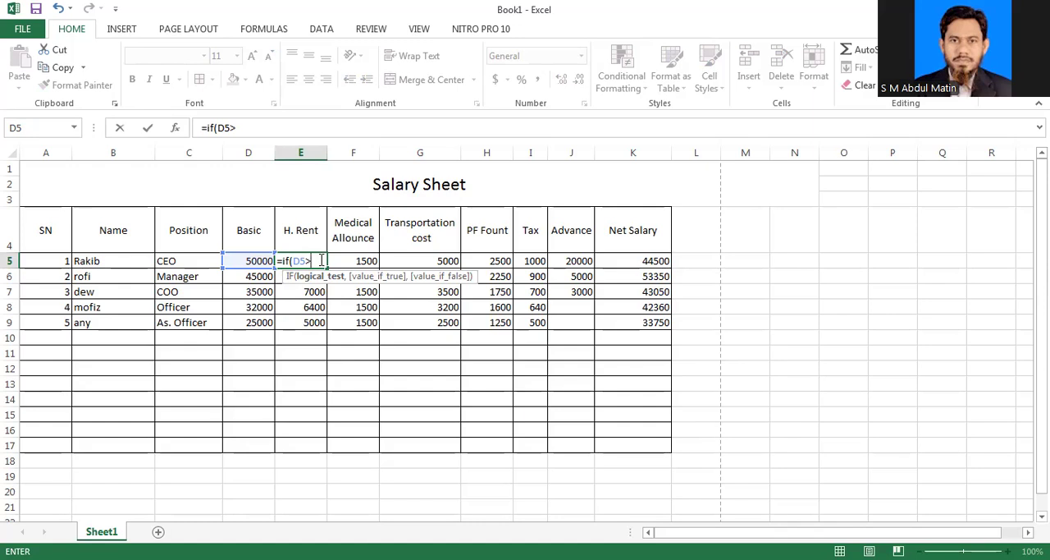
{"action": "type", "text": "50000"}
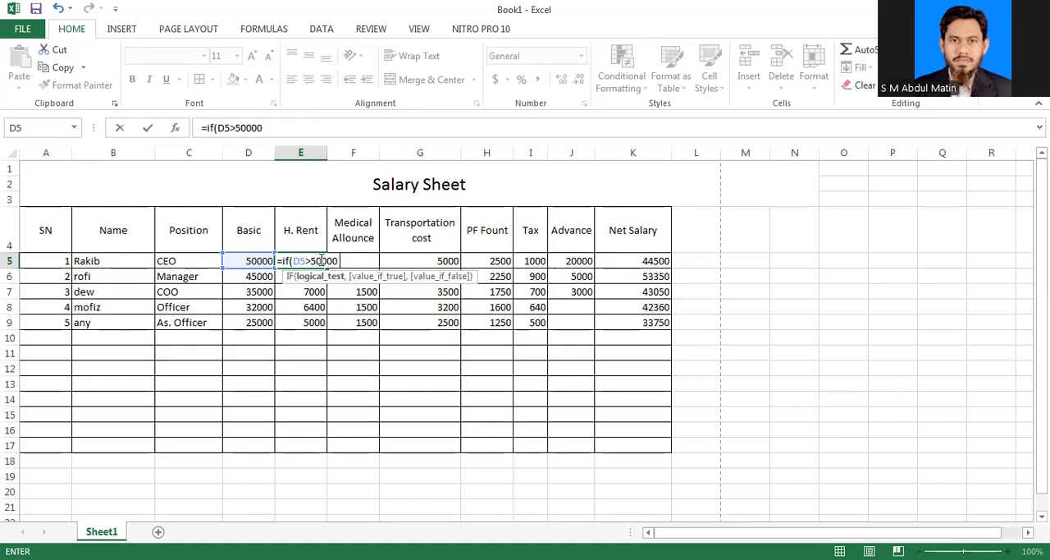
Step: Extend the IF condition in E5 with && D5<60000 and a comma to begin the value for a true result
{"action": "type", "text": "&&"}
{"action": "type", "text": "D5<60"}
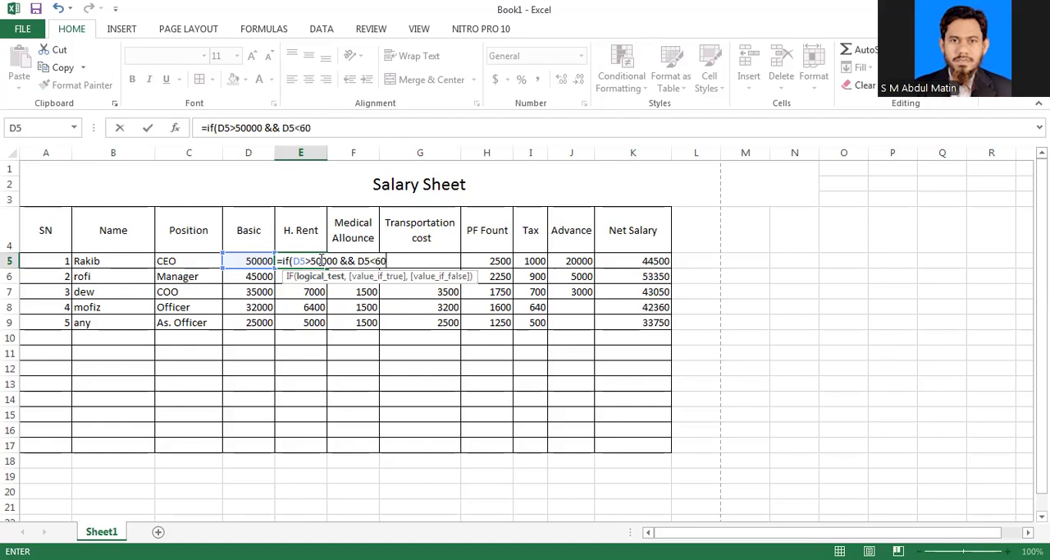
{"action": "type", "text": "000,"}
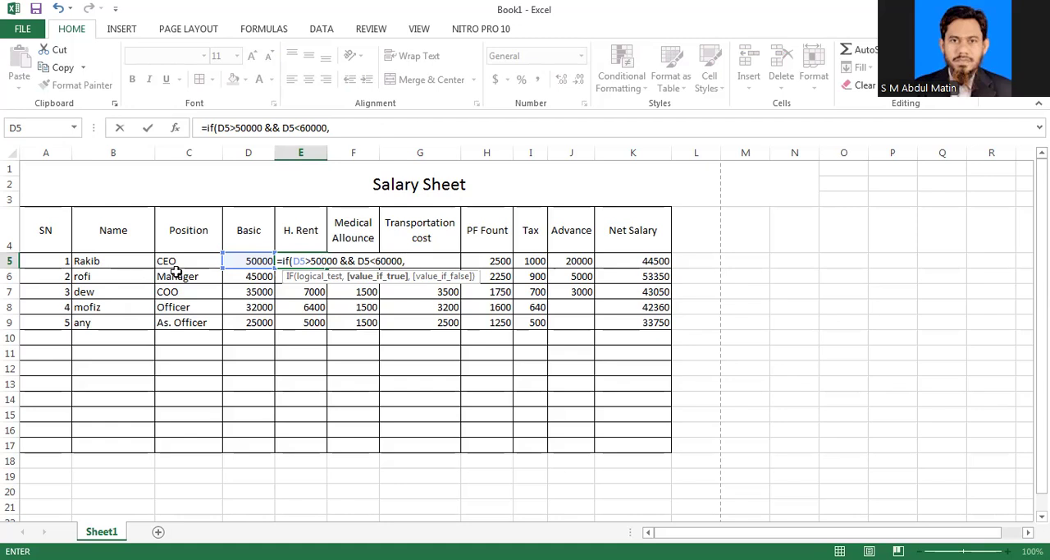
Step: Begin E5's true result with D5* and change the lower limit in the condition to 40000
{"action": "left_click", "coordinate": [243, 260]}
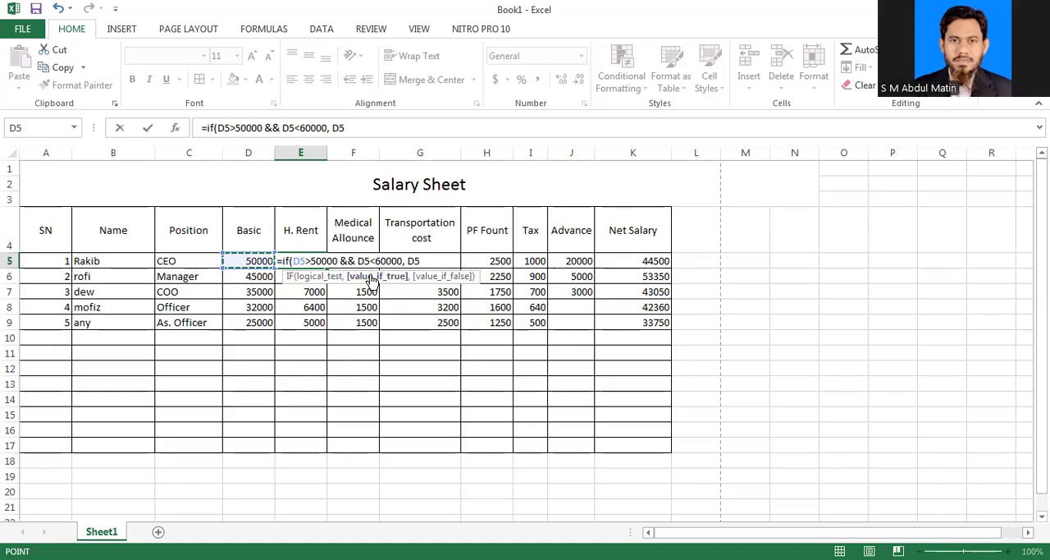
{"action": "left_click", "coordinate": [319, 260]}
{"action": "key", "text": "BackSpace"}
{"action": "type", "text": "4"}
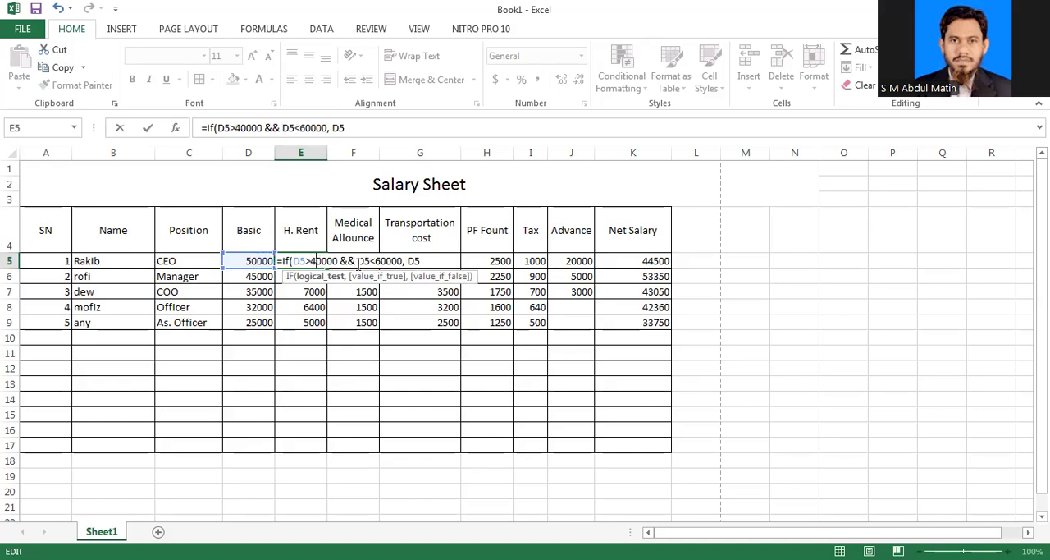
{"action": "key", "text": "End"}
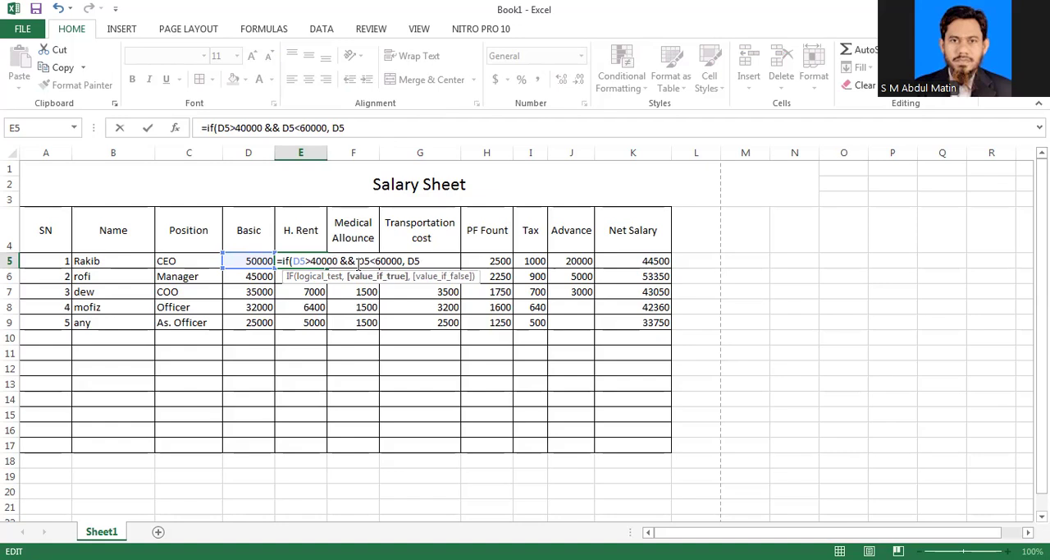
{"action": "type", "text": "*"}
Step: Enclose E5's whole condition in its own parentheses and complete the true result as D5*30% with a closing parenthesis
{"action": "left_click", "coordinate": [327, 127]}
{"action": "type", "text": ")"}
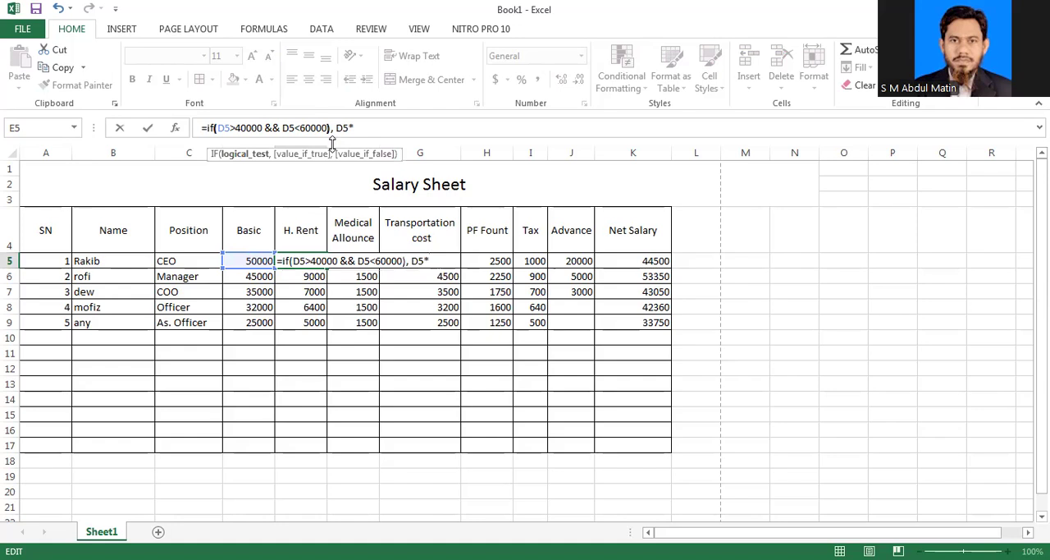
{"action": "left_click", "coordinate": [355, 129]}
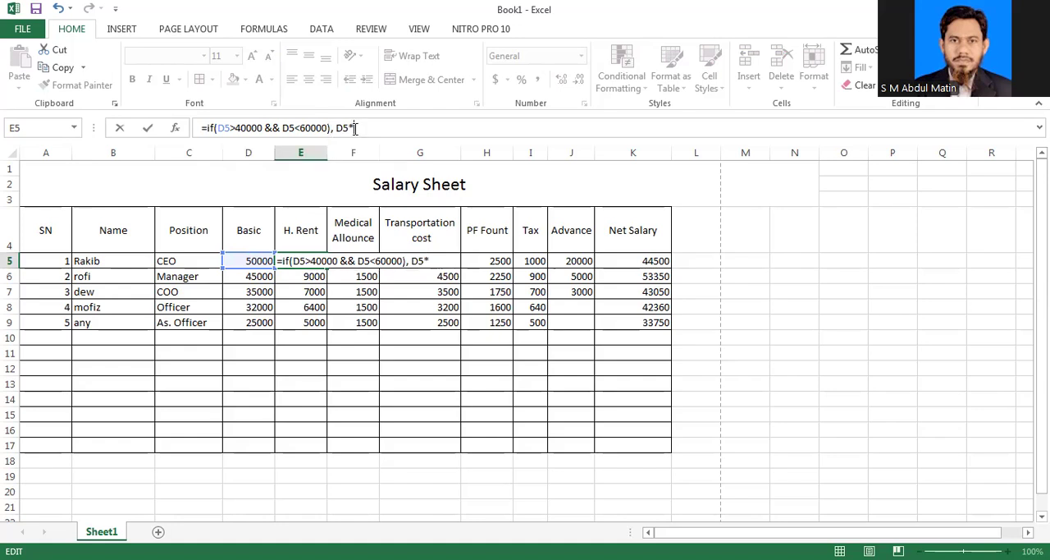
{"action": "type", "text": "30%"}
{"action": "left_click", "coordinate": [215, 127]}
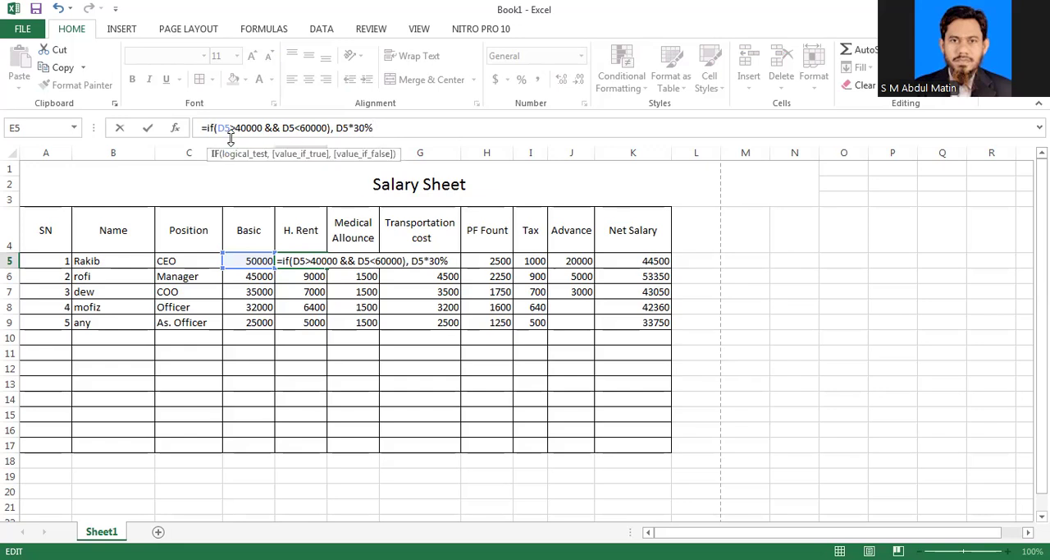
{"action": "type", "text": "("}
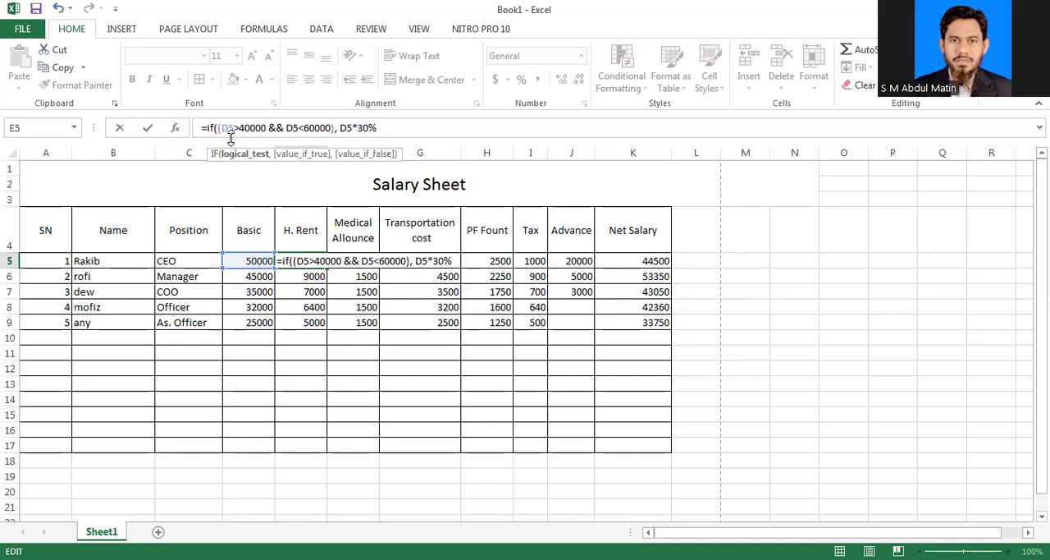
{"action": "left_click", "coordinate": [380, 127]}
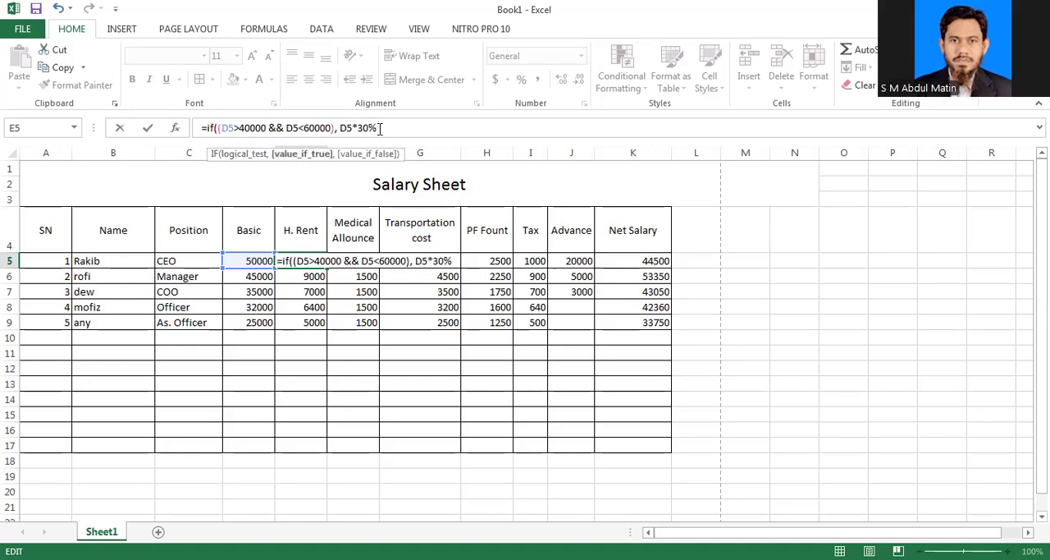
{"action": "type", "text": ")"}
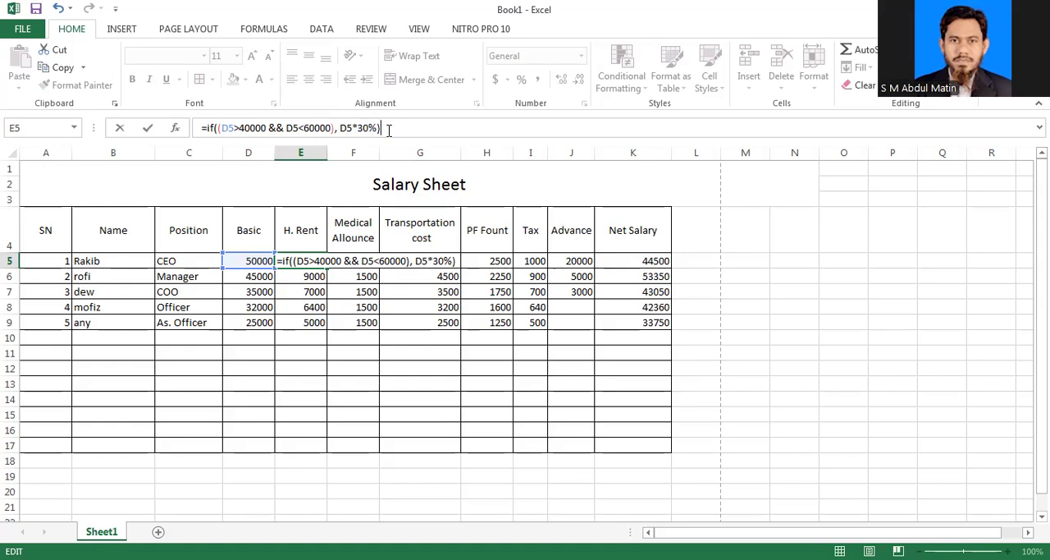
Step: Try to enter the IF formula in E5, declining the suggested correction and dismissing the error message
{"action": "key", "text": "Return"}
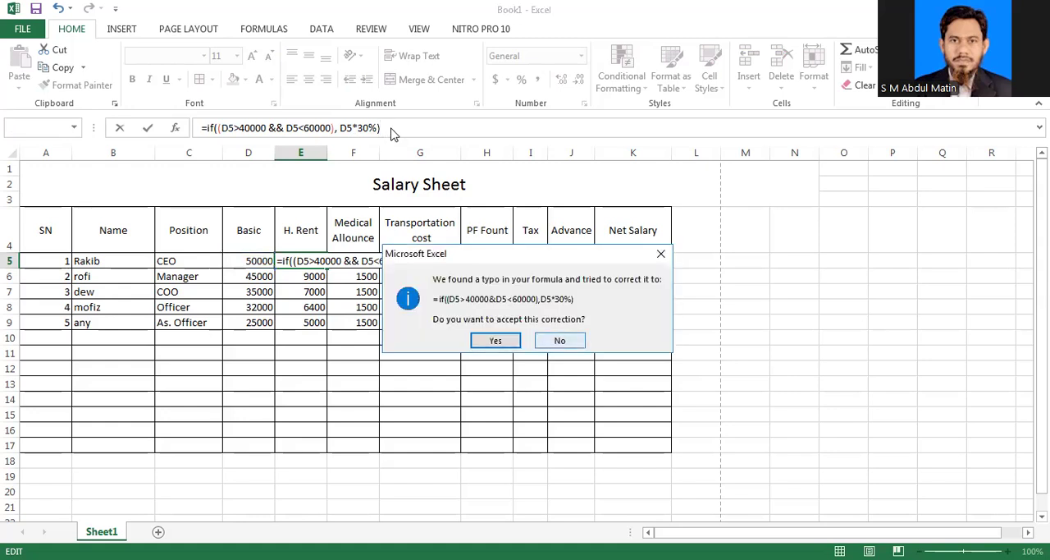
{"action": "key", "text": "Tab"}
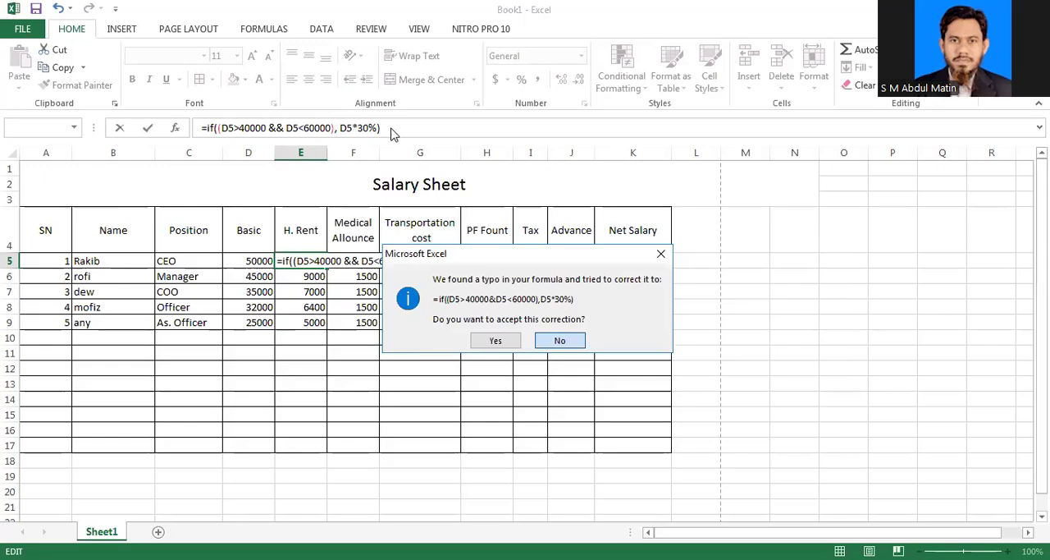
{"action": "key", "text": "Return"}
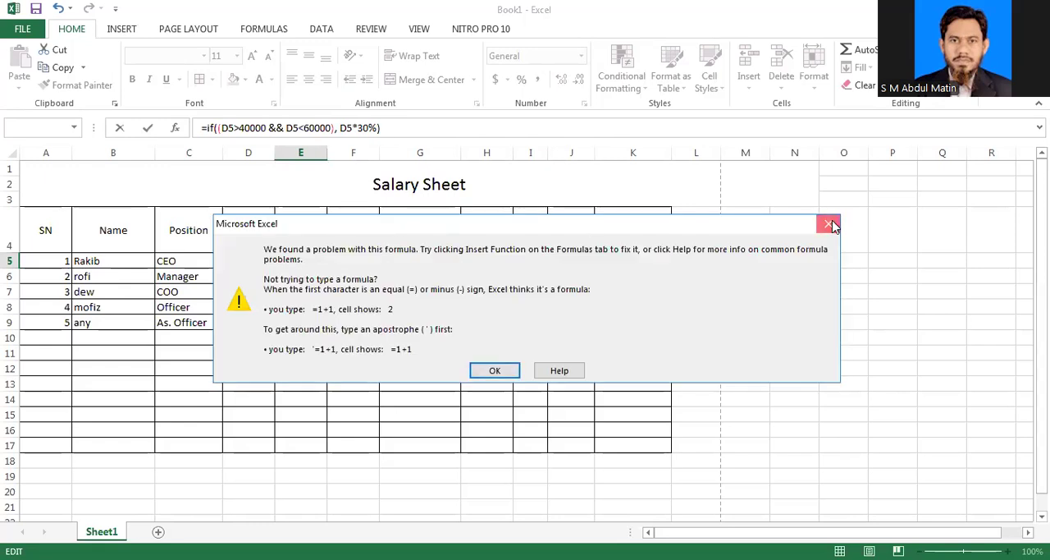
{"action": "key", "text": "Return"}
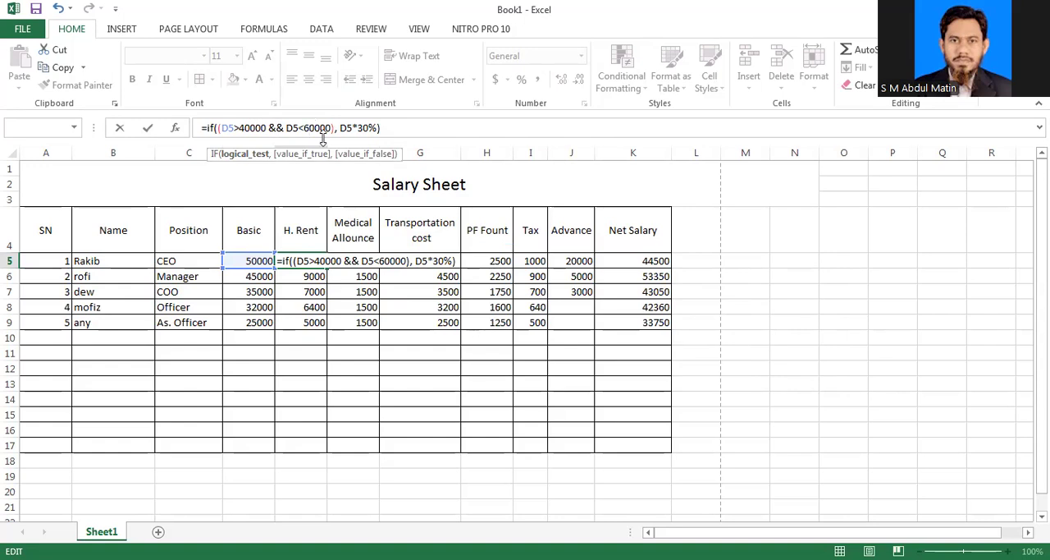
Step: Change the upper limit in E5's IF condition to 50000
{"action": "key", "text": "BackSpace"}
{"action": "type", "text": "5"}
Step: Put E5's true result D5*30% in quotation marks and enter the formula, accepting the suggested correction to a single &
{"action": "left_click", "coordinate": [339, 128]}
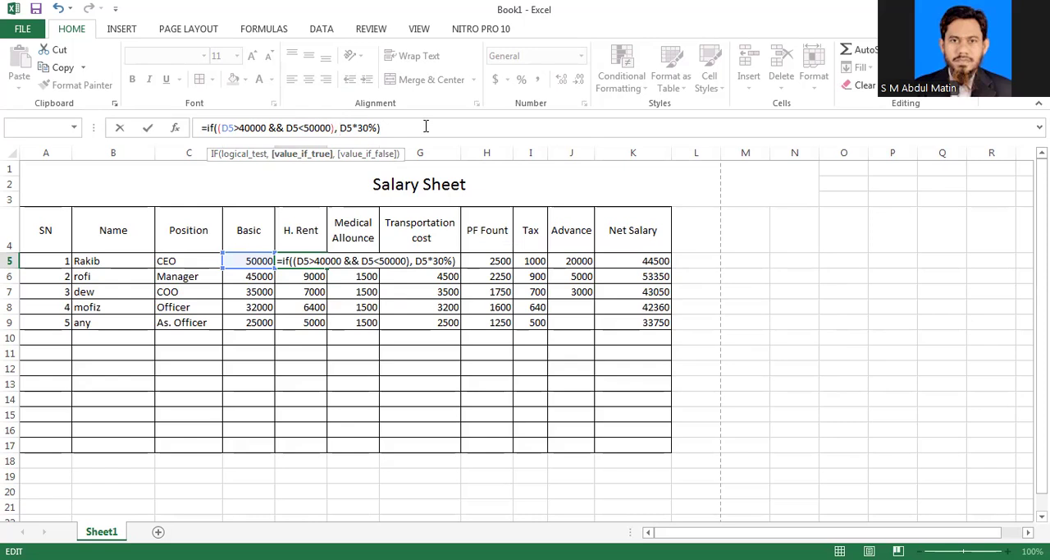
{"action": "type", "text": "\""}
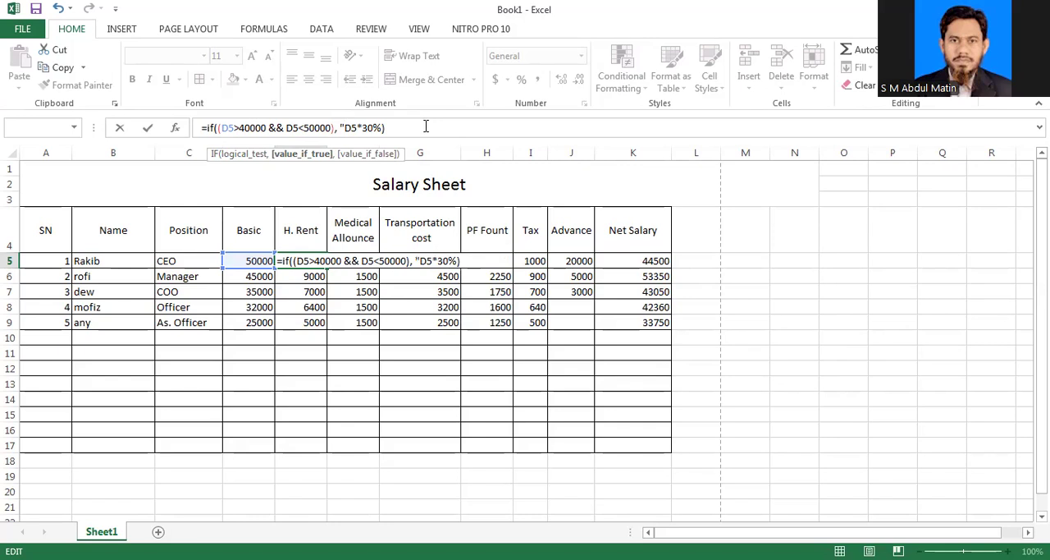
{"action": "key", "text": "Right"}
{"action": "key", "text": "Right"}
{"action": "key", "text": "Right"}
{"action": "key", "text": "Right"}
{"action": "key", "text": "Right"}
{"action": "key", "text": "Right"}
{"action": "key", "text": "Right"}
{"action": "type", "text": "\""}
{"action": "key", "text": "Right"}
{"action": "left_click", "coordinate": [372, 127]}
{"action": "left_click", "coordinate": [401, 129]}
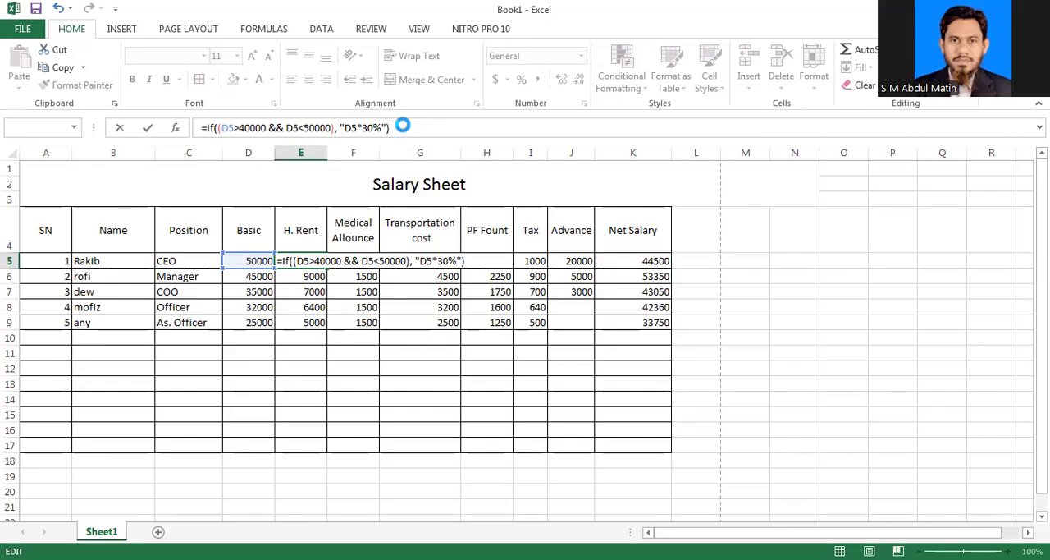
{"action": "key", "text": "Return"}
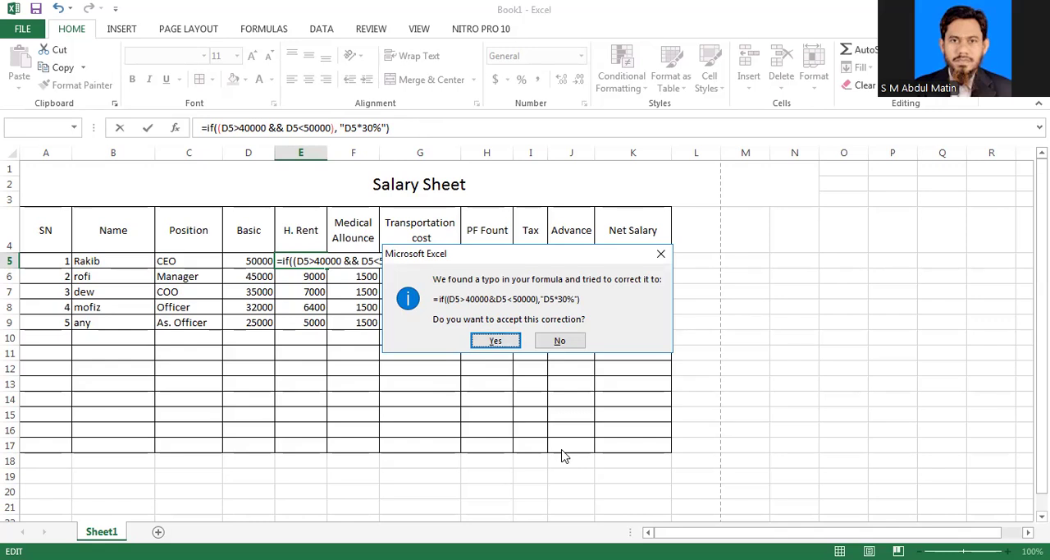
{"action": "key", "text": "Return"}
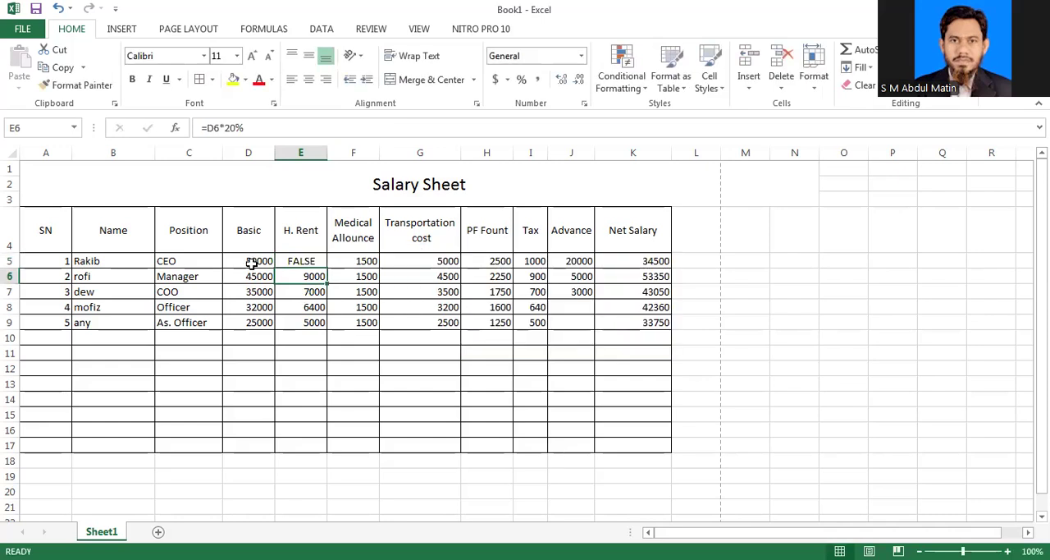
Step: Compare the IF formula in E5 with the basic salary in D5 to check its condition
{"action": "left_click", "coordinate": [298, 259]}
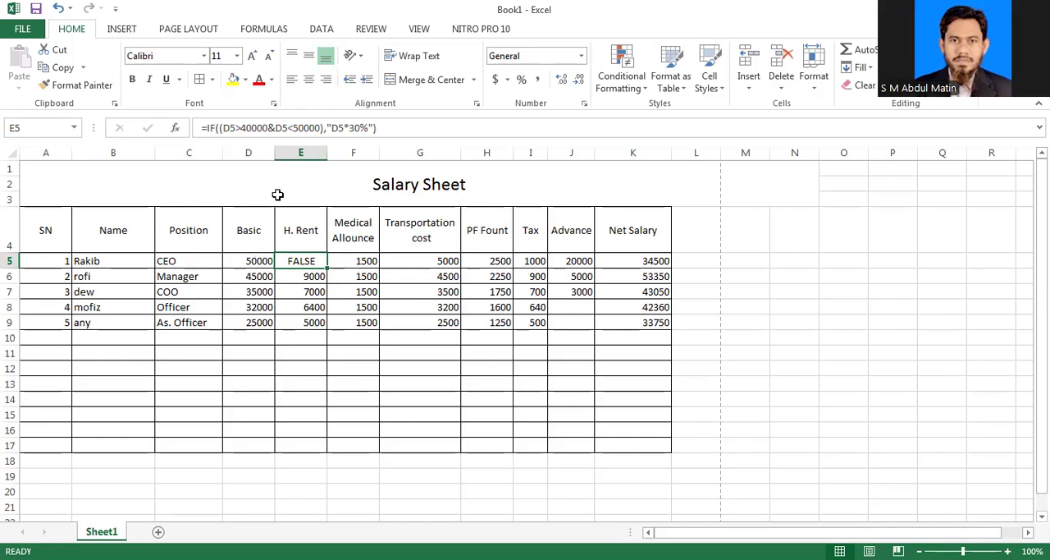
{"action": "left_click", "coordinate": [259, 260]}
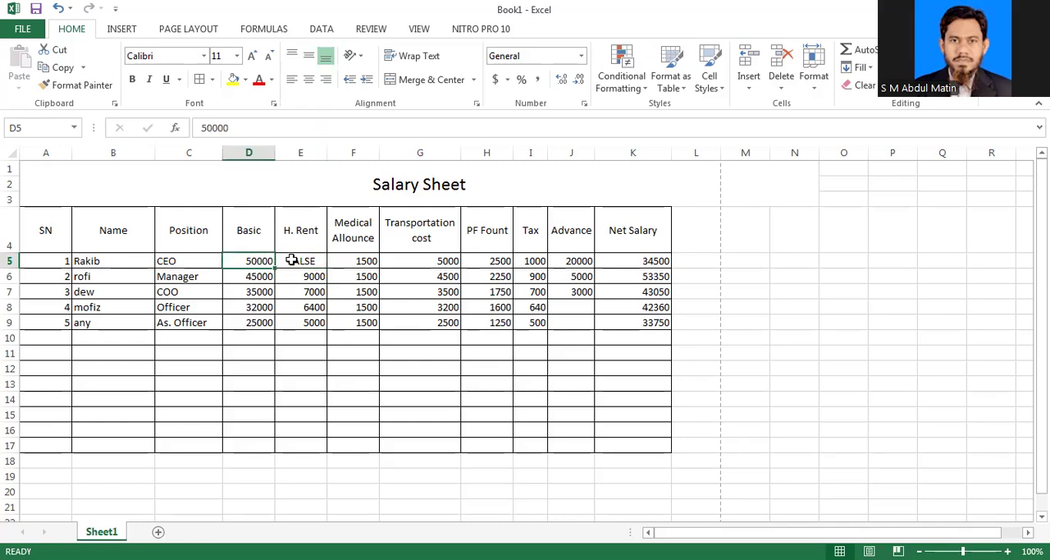
{"action": "left_click", "coordinate": [292, 260]}
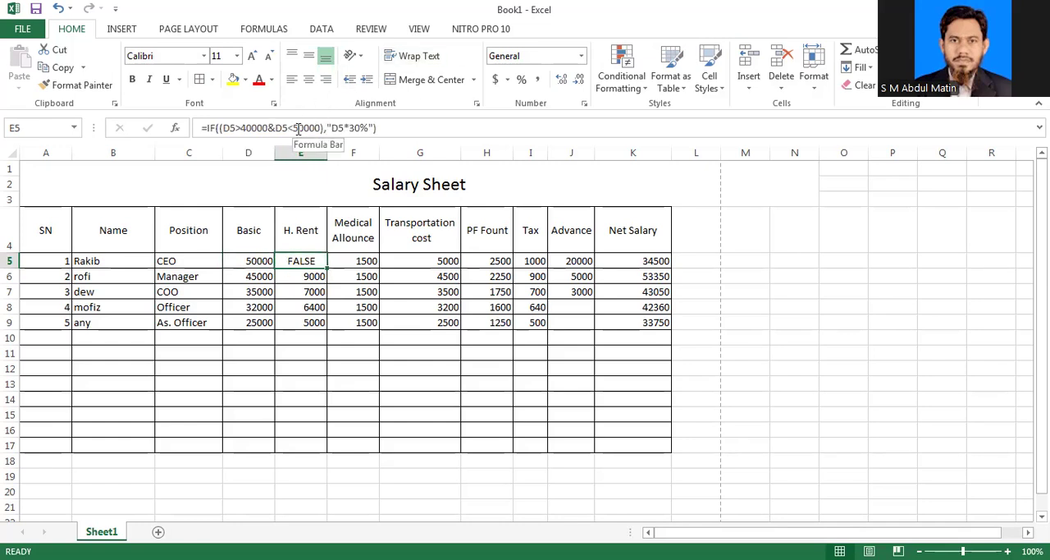
{"action": "left_click", "coordinate": [258, 261]}
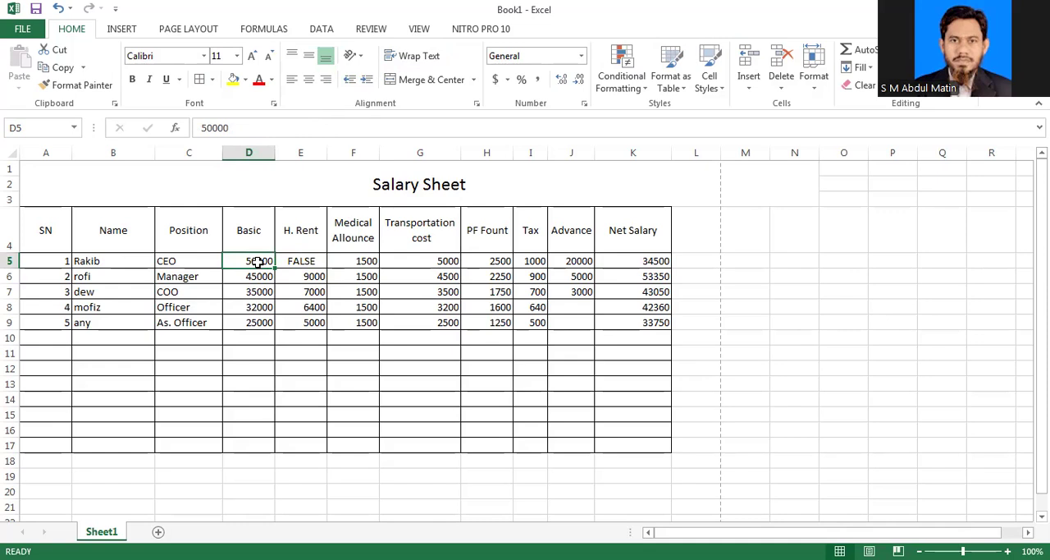
{"action": "left_click", "coordinate": [301, 261]}
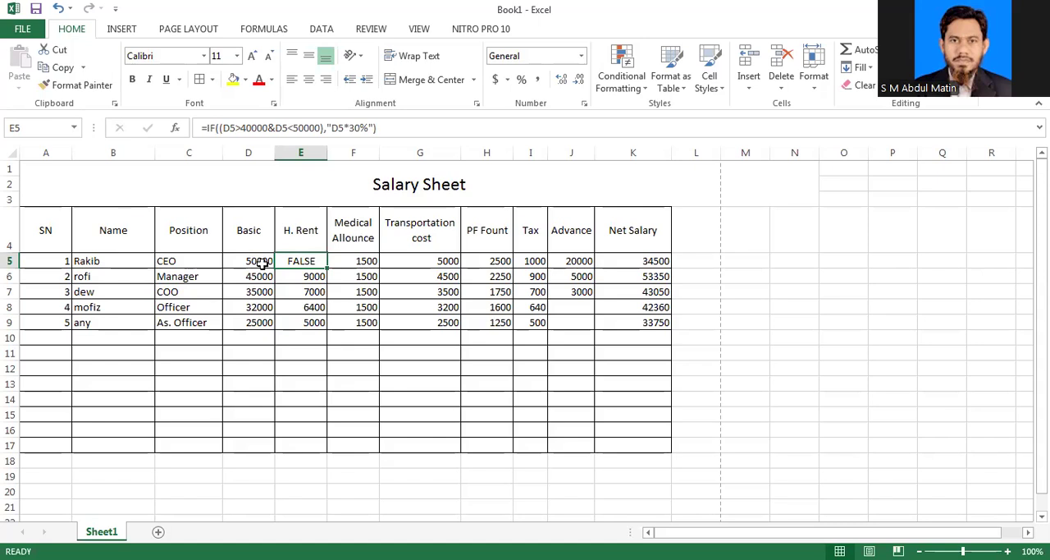
{"action": "left_click", "coordinate": [10, 260]}
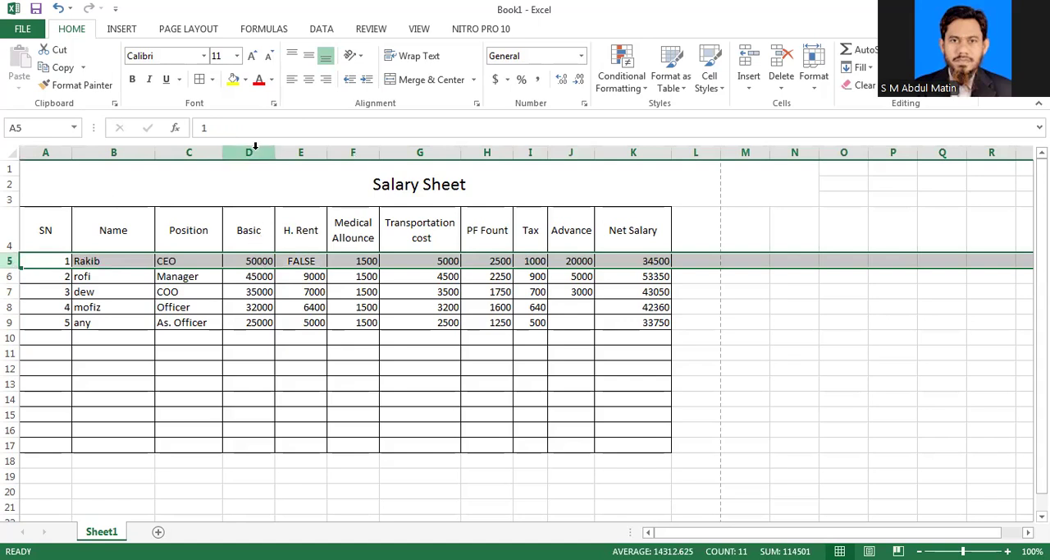
{"action": "left_click", "coordinate": [261, 261]}
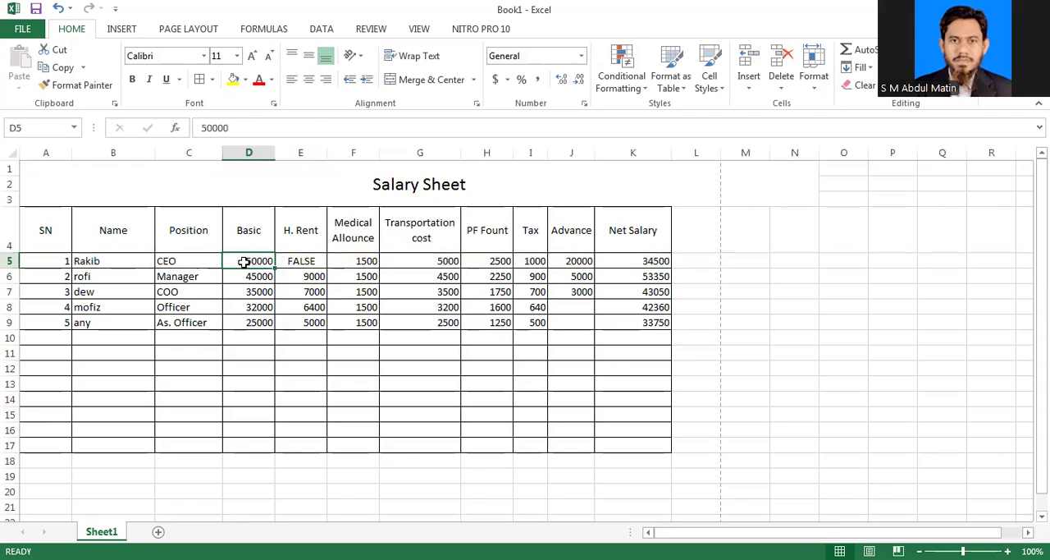
{"action": "left_click", "coordinate": [12, 260]}
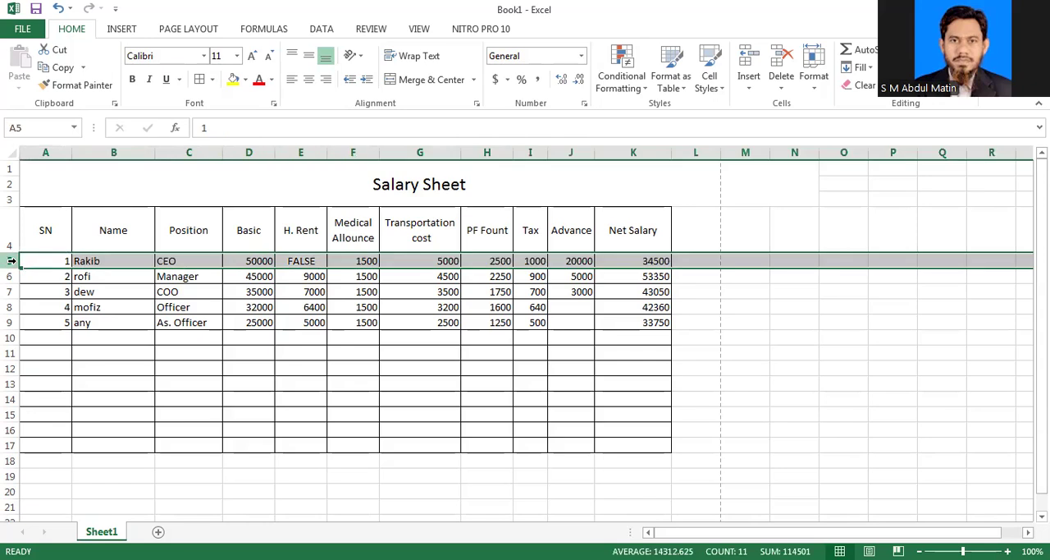
{"action": "left_click", "coordinate": [246, 150]}
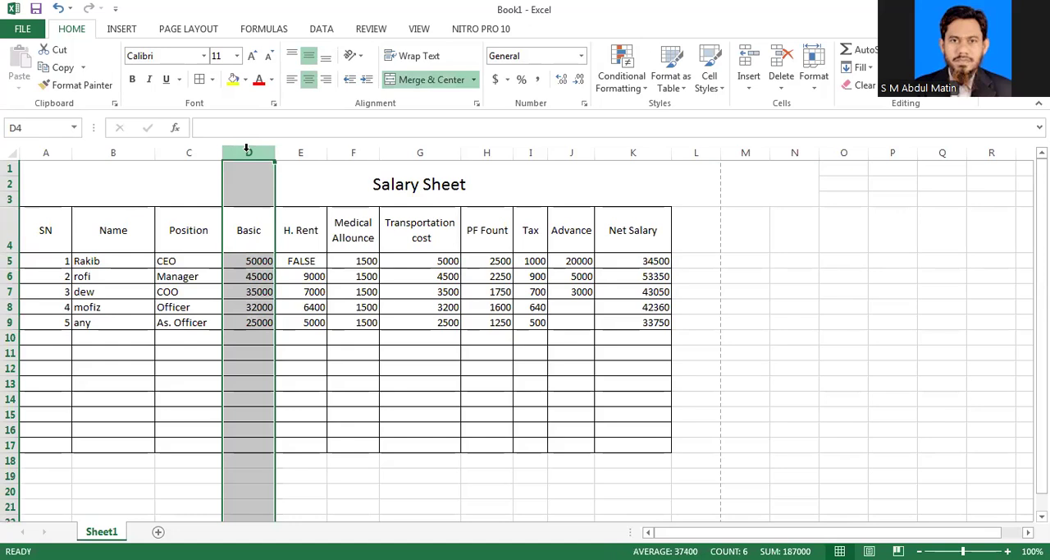
{"action": "left_click", "coordinate": [304, 261]}
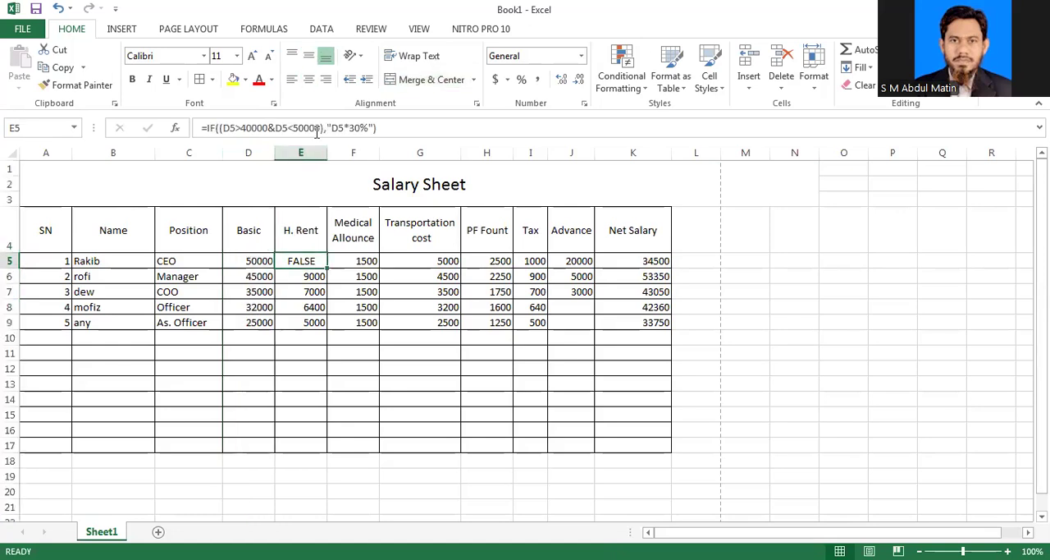
Step: Set the basic salary in D5 to 45000 and check the IF formula's result in E5
{"action": "left_click", "coordinate": [255, 259]}
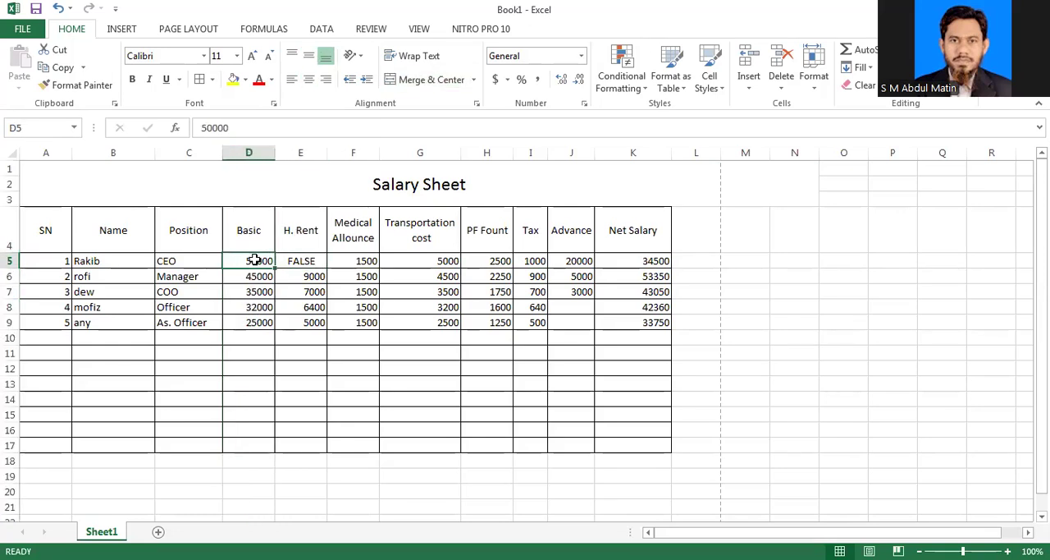
{"action": "type", "text": "45000"}
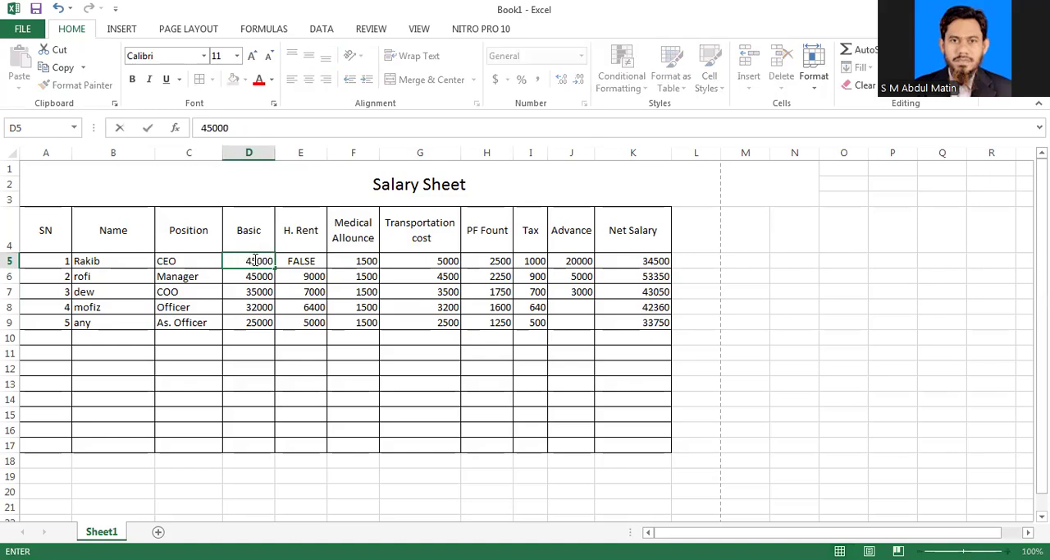
{"action": "key", "text": "Return"}
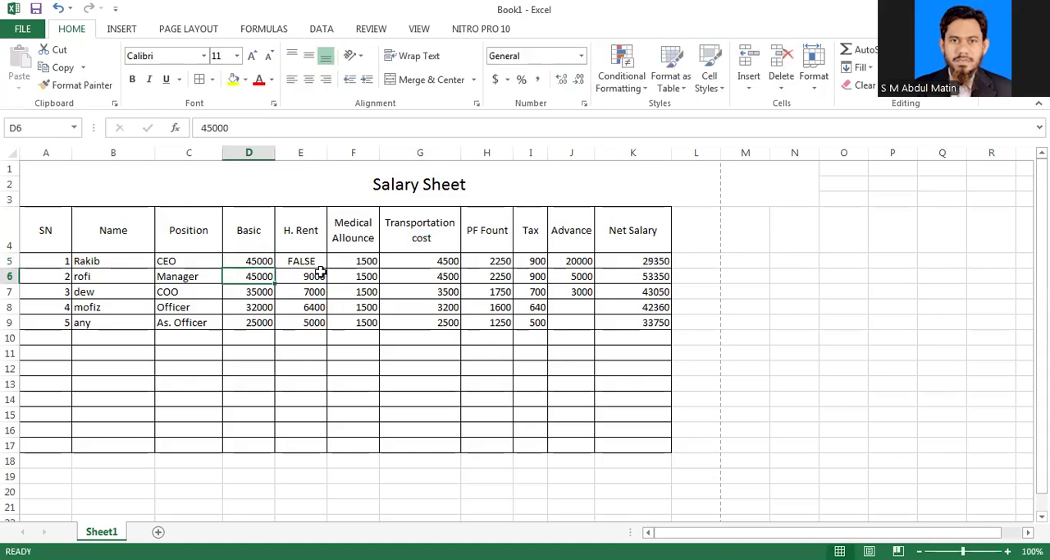
{"action": "left_click", "coordinate": [308, 261]}
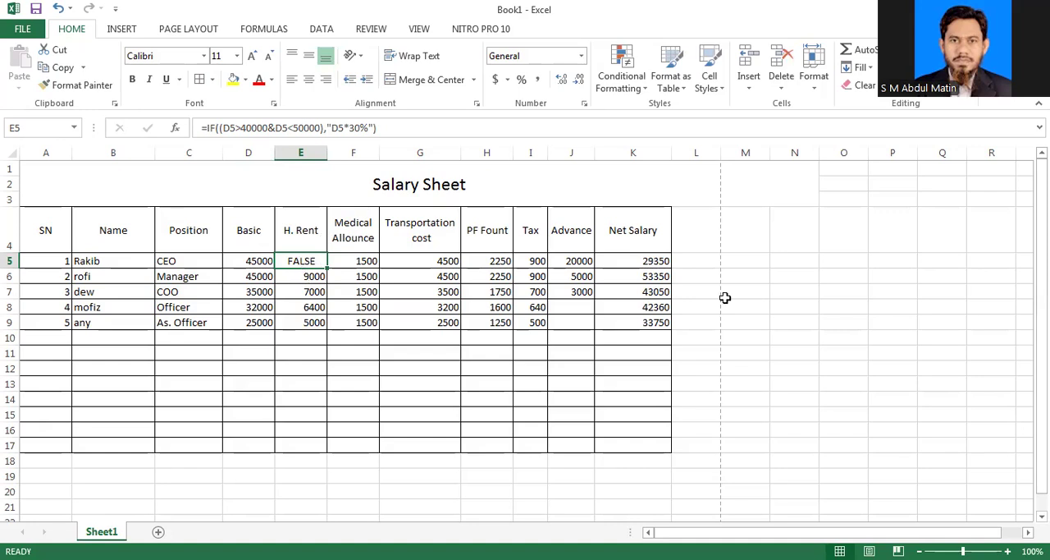
{"action": "key", "text": "ctrl+Right"}
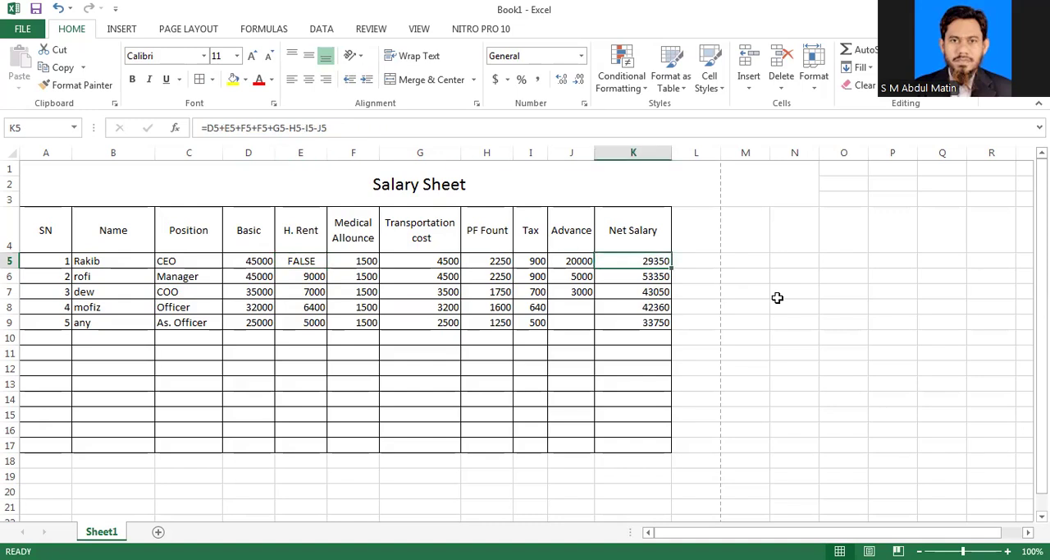
{"action": "left_click", "coordinate": [352, 261]}
Step: Try to join the two conditions of E5's IF formula with a spaced & &, accepting the suggested correction to a single &
{"action": "left_click", "coordinate": [304, 264]}
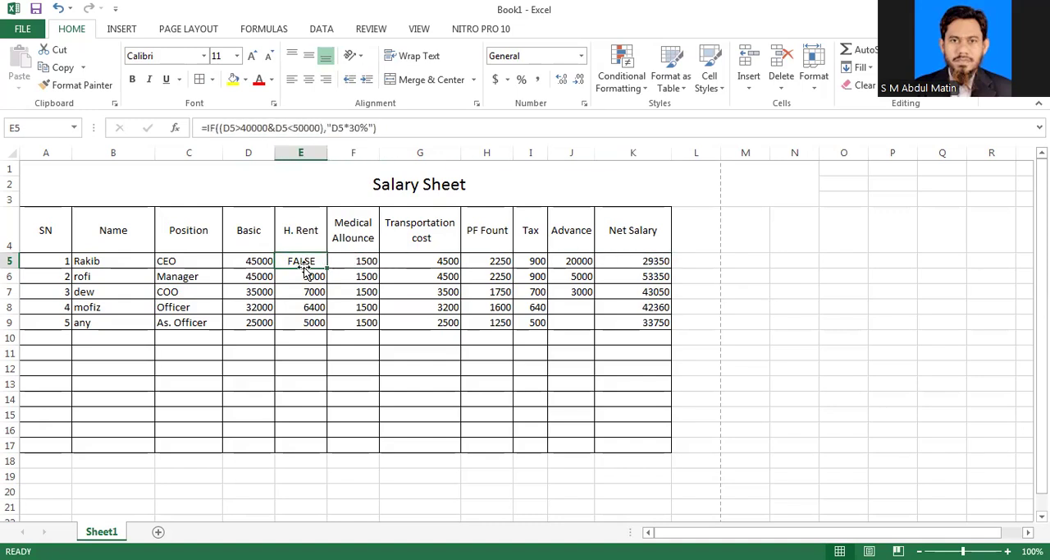
{"action": "left_click", "coordinate": [254, 130]}
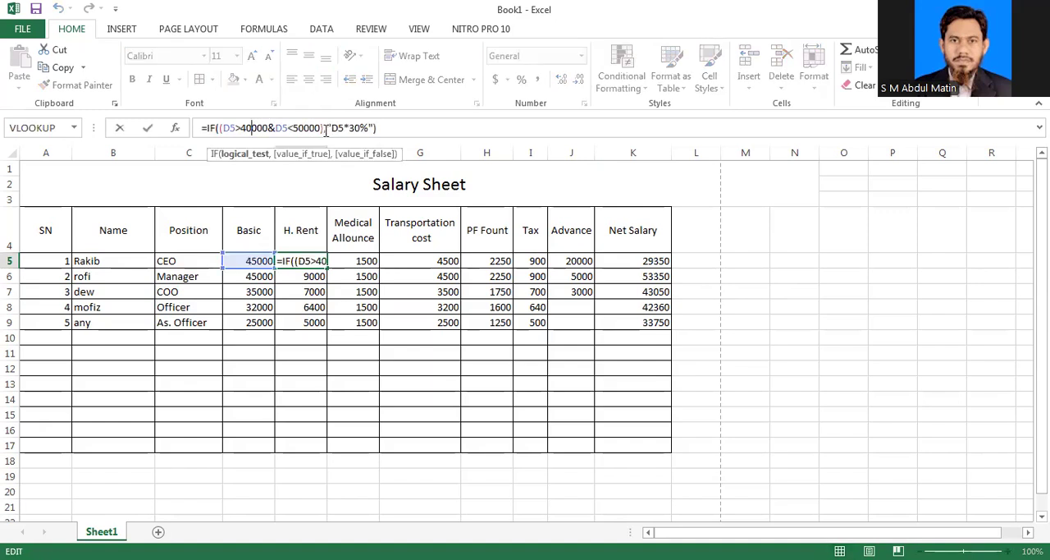
{"action": "left_click", "coordinate": [275, 131]}
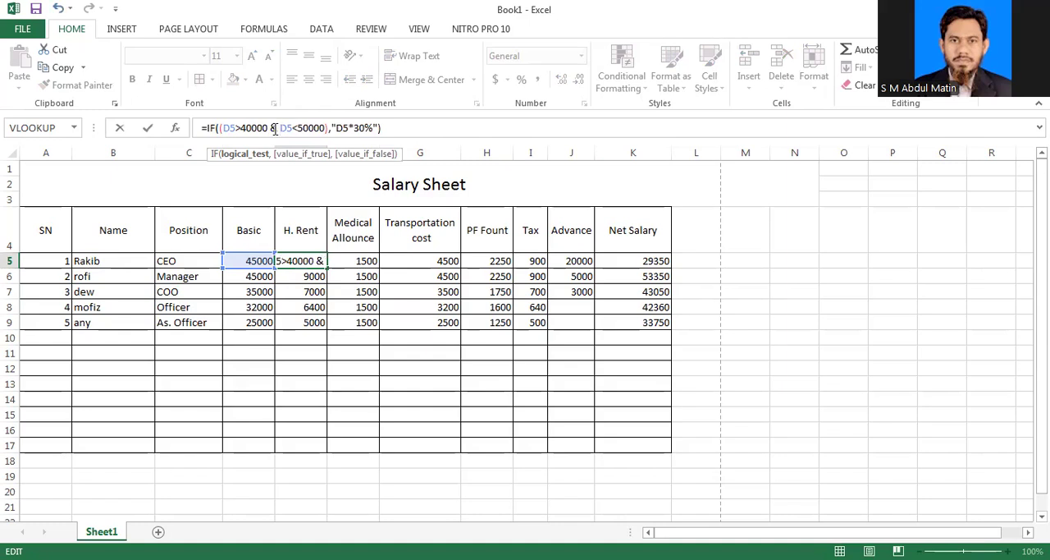
{"action": "type", "text": "&"}
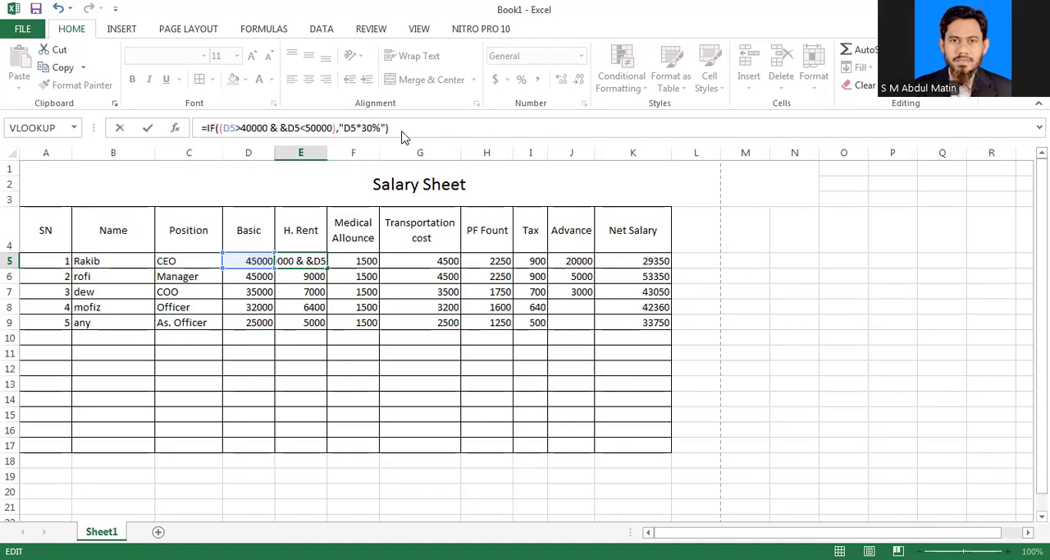
{"action": "key", "text": "Return"}
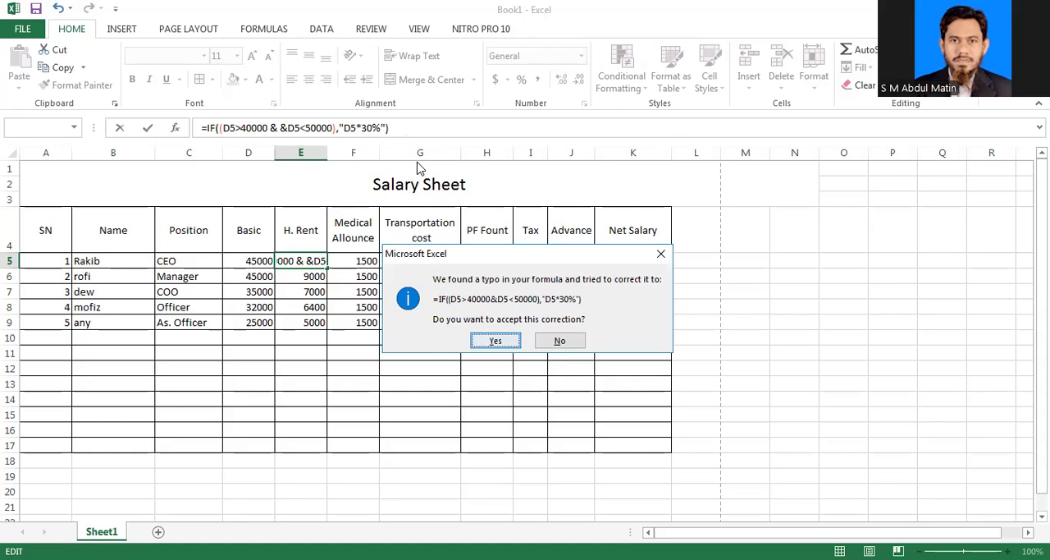
{"action": "key", "text": "Return"}
Step: Review the IF formula in E5 and set the basic salary in D5 to 40000
{"action": "left_click", "coordinate": [302, 260]}
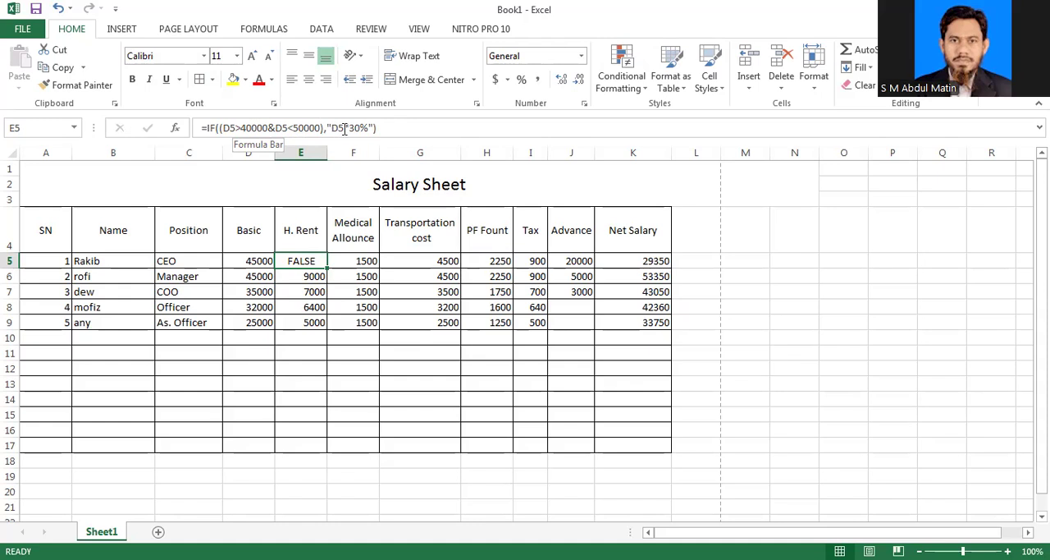
{"action": "left_click", "coordinate": [255, 261]}
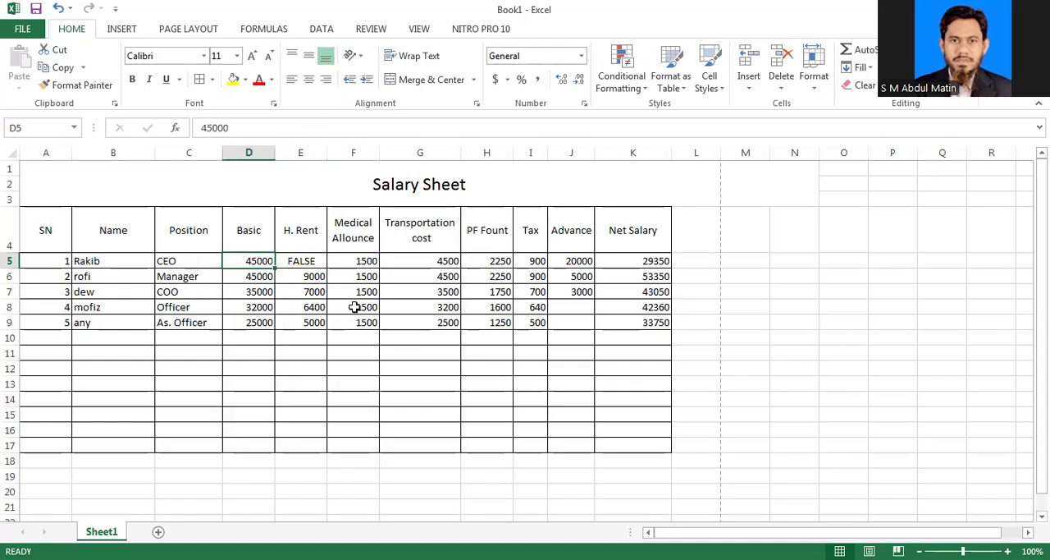
{"action": "type", "text": "40000"}
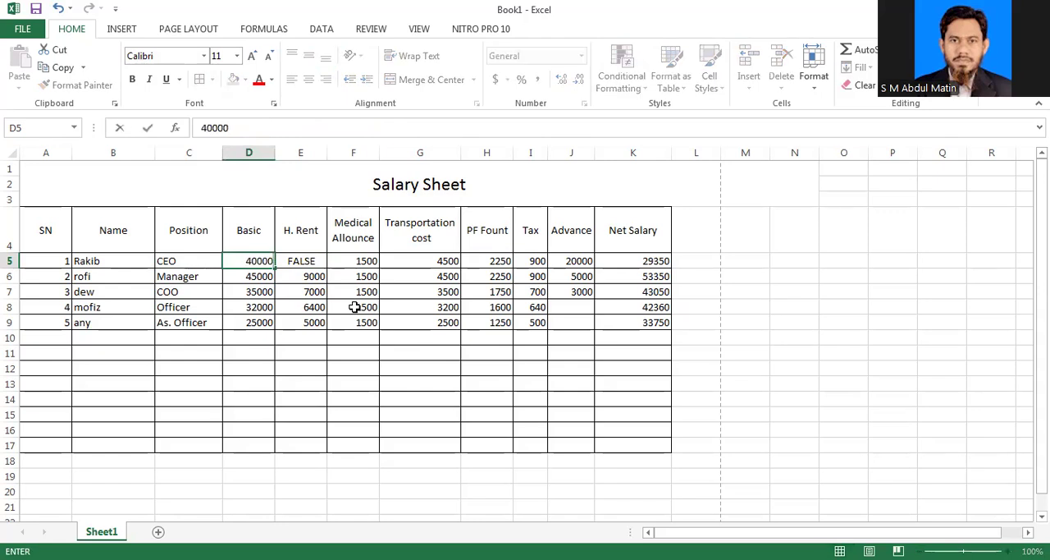
{"action": "key", "text": "Return"}
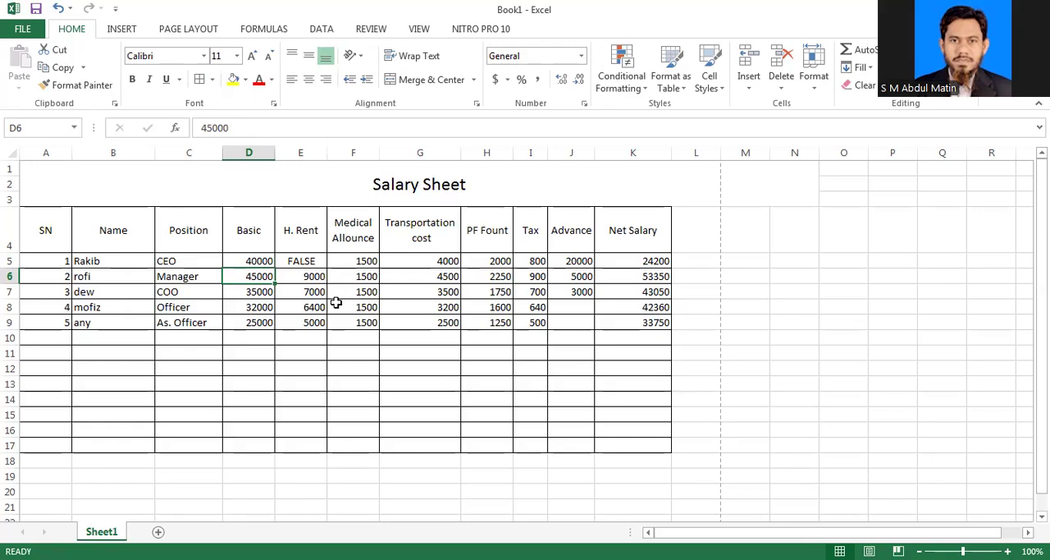
Step: Append +if to E5's formula and give this second IF a copy of the first one's bracketed arguments
{"action": "left_click", "coordinate": [305, 260]}
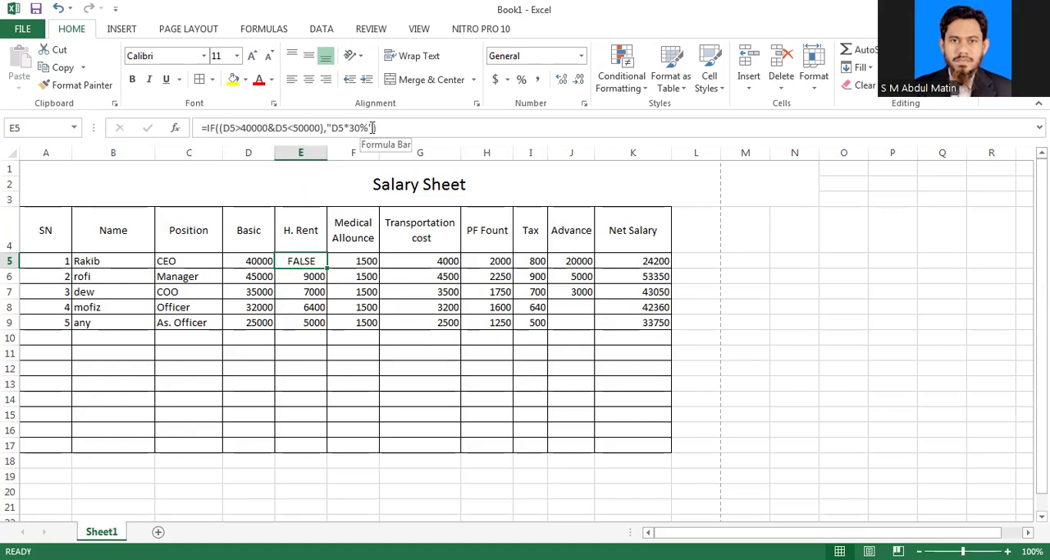
{"action": "left_click", "coordinate": [377, 127]}
{"action": "type", "text": ")"}
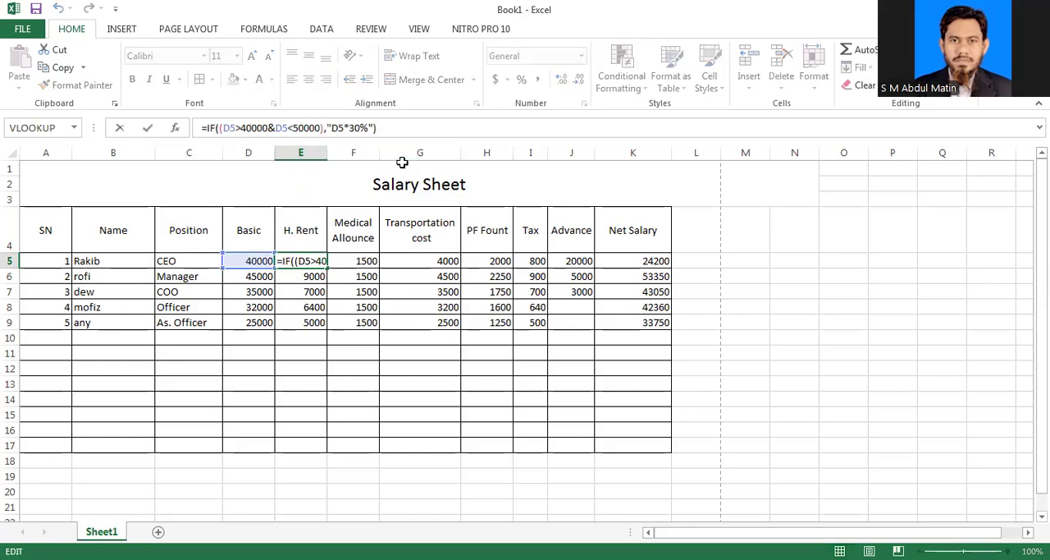
{"action": "type", "text": "+"}
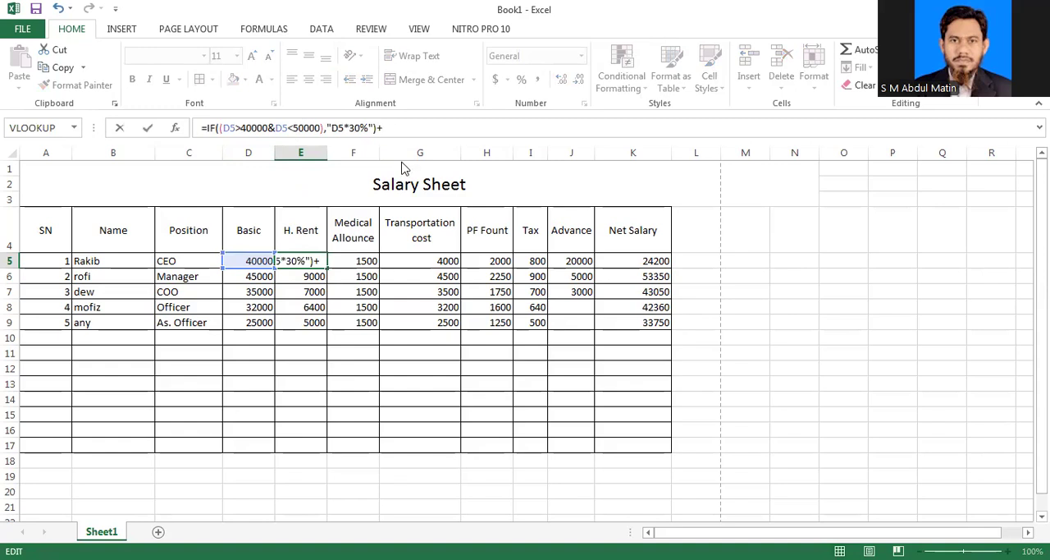
{"action": "type", "text": "if"}
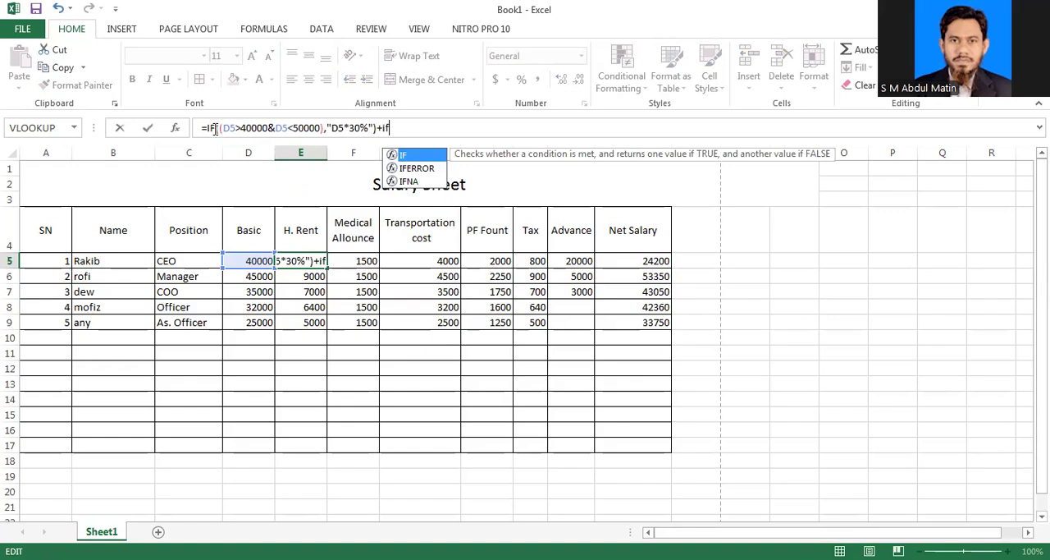
{"action": "left_click_drag", "start_coordinate": [215, 128], "coordinate": [381, 125]}
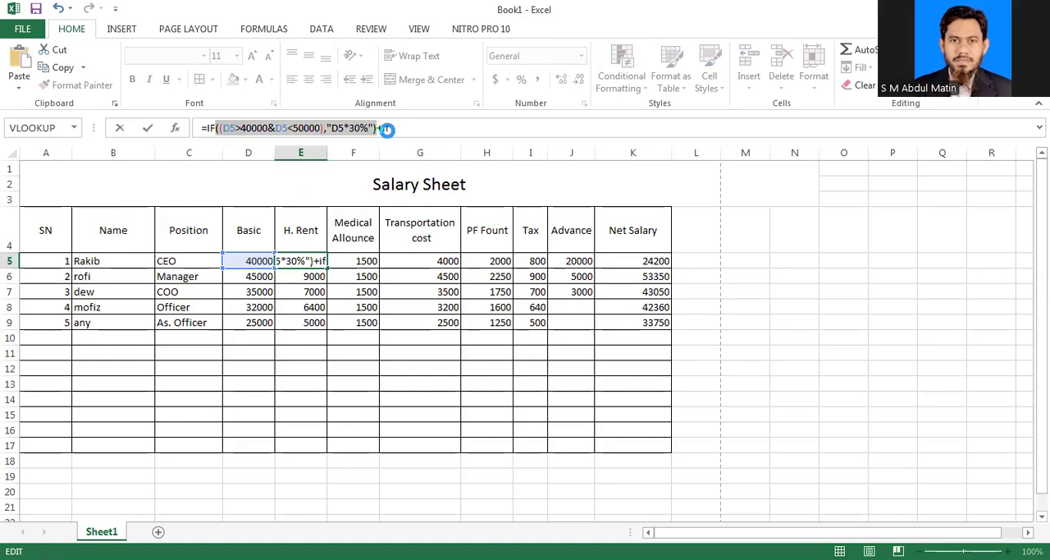
{"action": "left_click", "coordinate": [401, 127]}
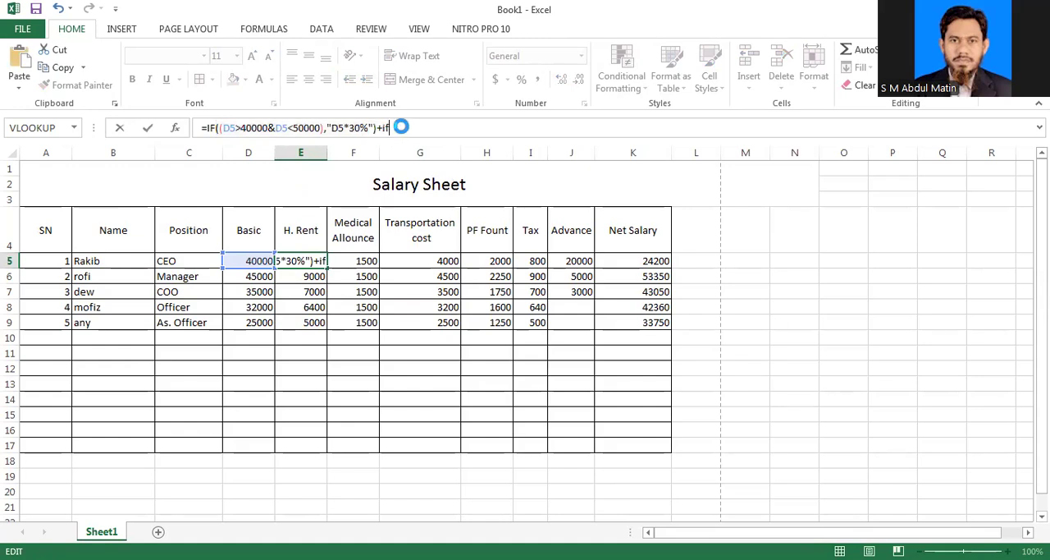
{"action": "type", "text": "((D5>40000&D5<50000),\"D5*30%\")"}
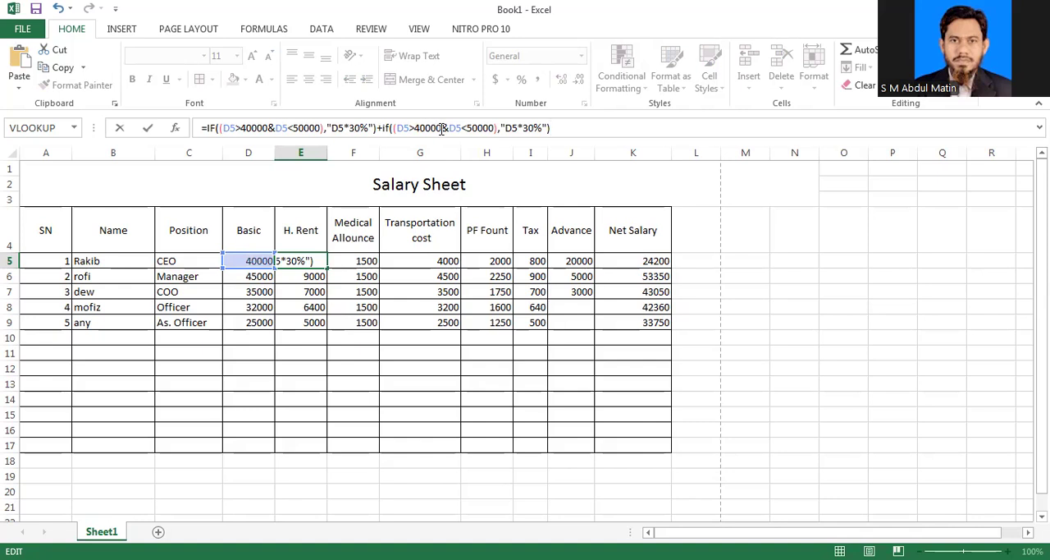
Step: Change the limits in the second IF's condition in E5 to D5>30000 and D5<40000
{"action": "left_click_drag", "start_coordinate": [441, 129], "coordinate": [417, 128]}
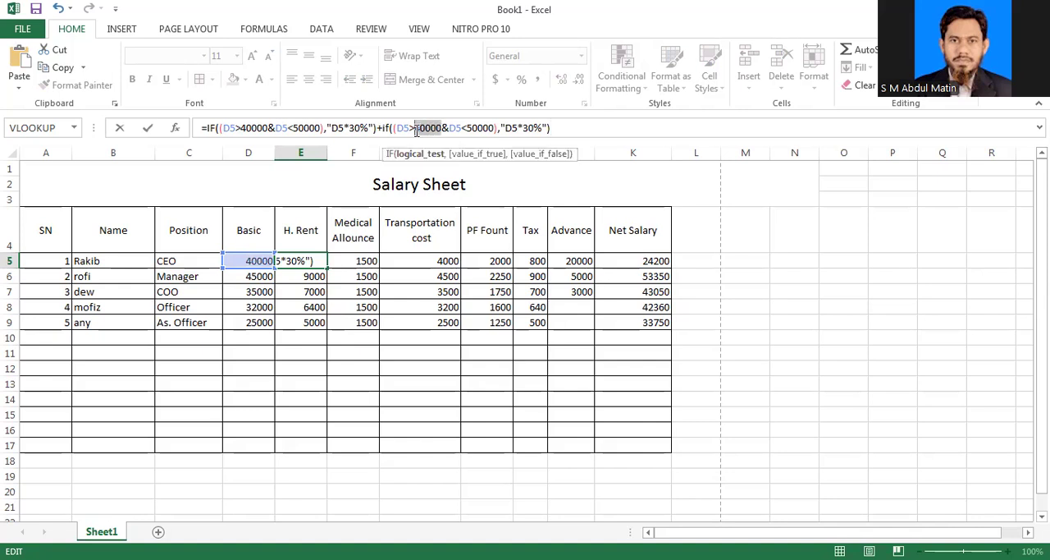
{"action": "type", "text": "3000"}
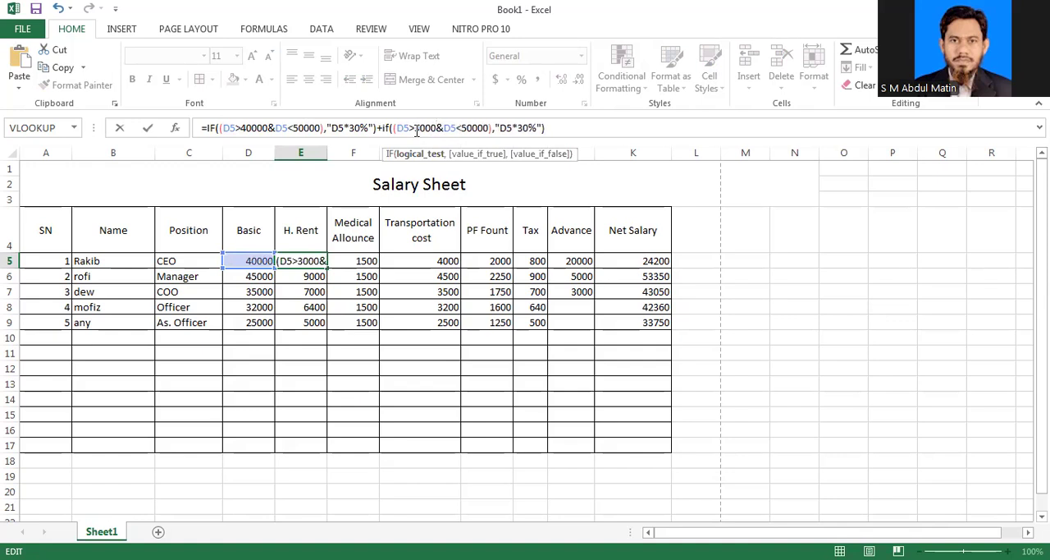
{"action": "type", "text": "0"}
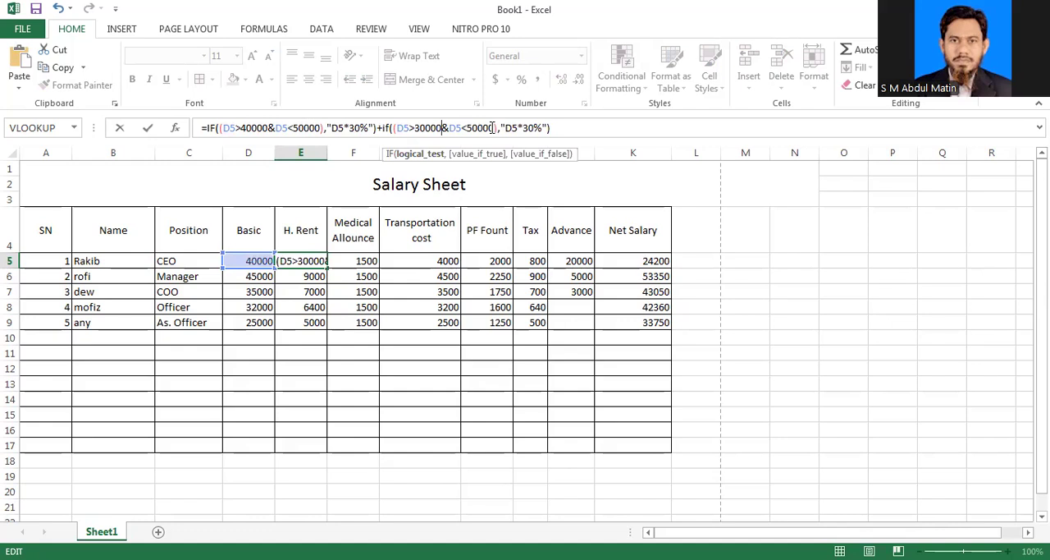
{"action": "left_click_drag", "start_coordinate": [492, 127], "coordinate": [466, 128]}
{"action": "type", "text": "4000"}
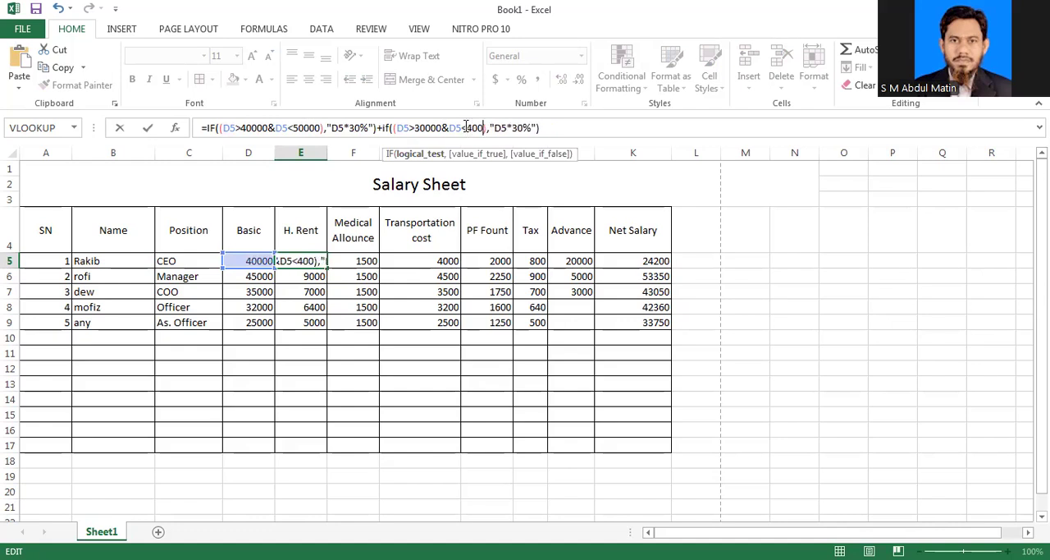
{"action": "type", "text": "0"}
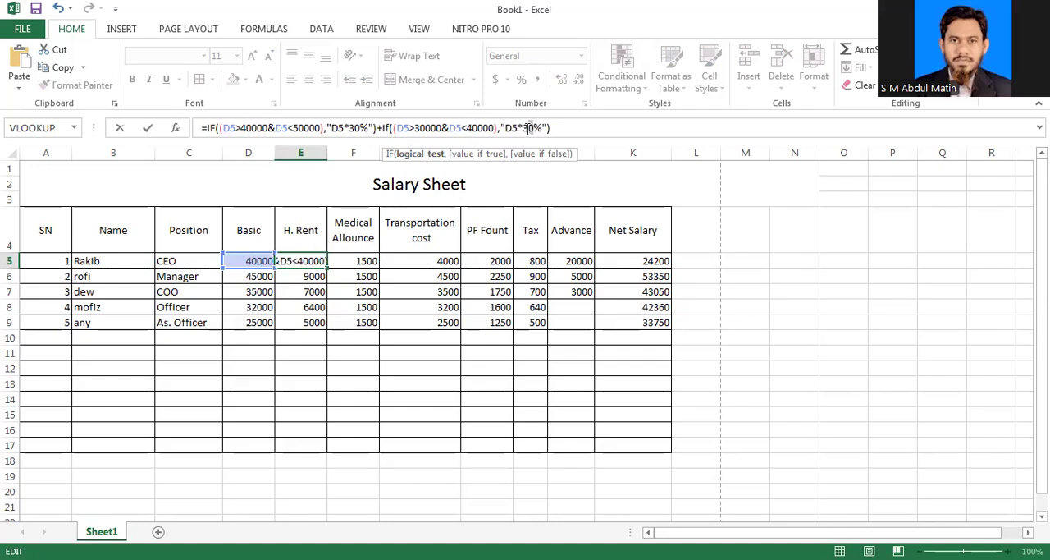
Step: Change the second IF's true result to "D5*20%" and enter the extended formula in E5
{"action": "left_click_drag", "start_coordinate": [529, 128], "coordinate": [523, 128]}
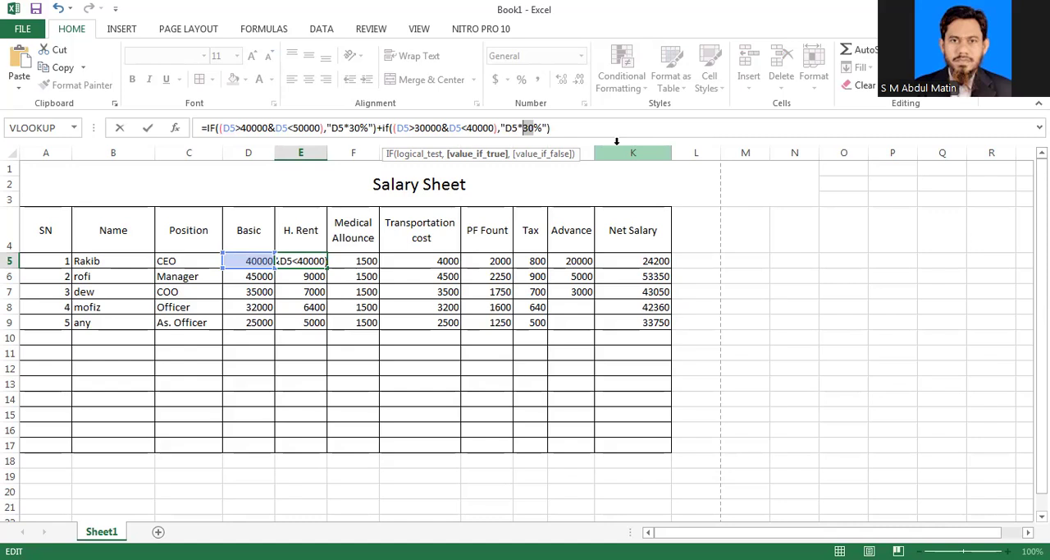
{"action": "type", "text": "20"}
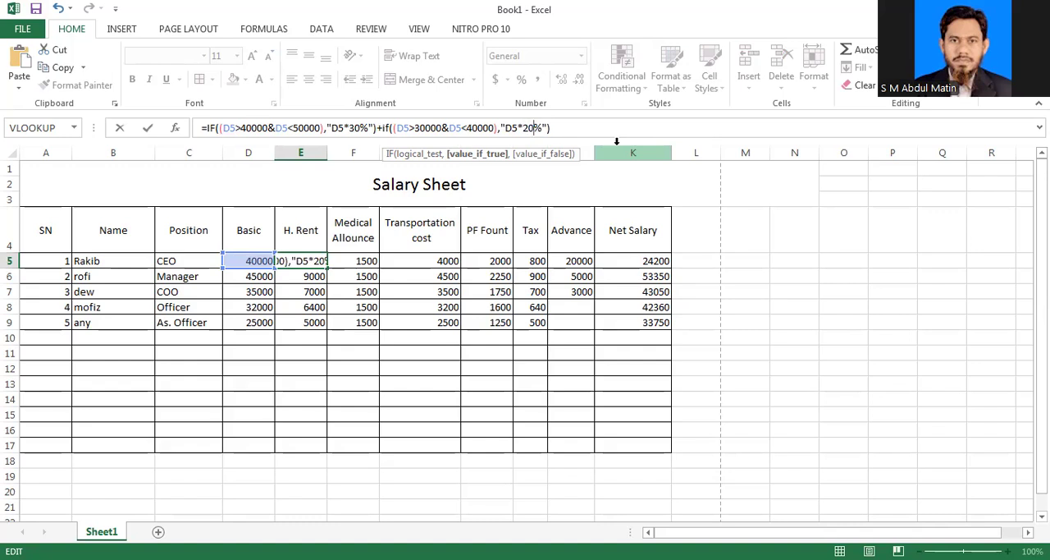
{"action": "left_click", "coordinate": [558, 129]}
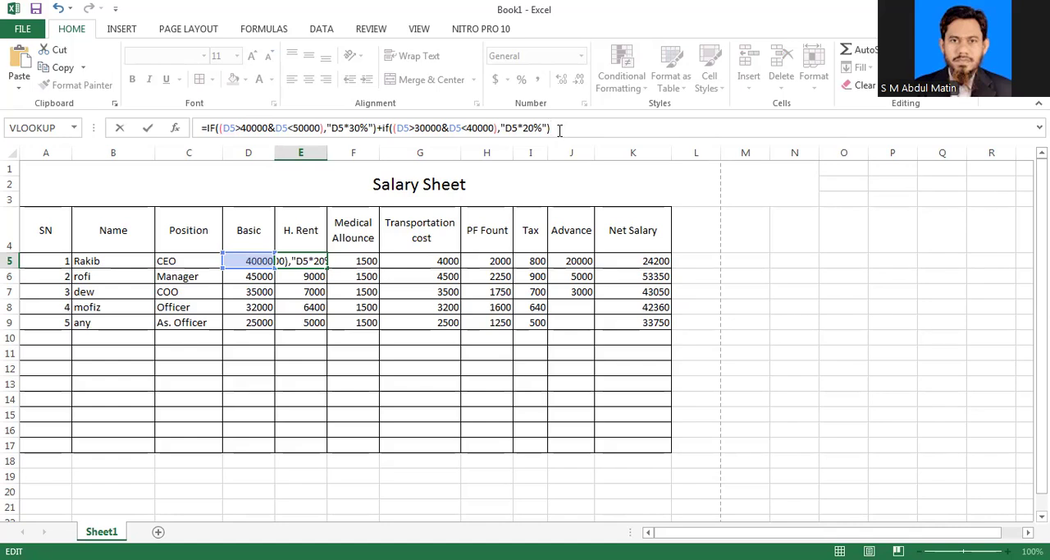
{"action": "key", "text": "Return"}
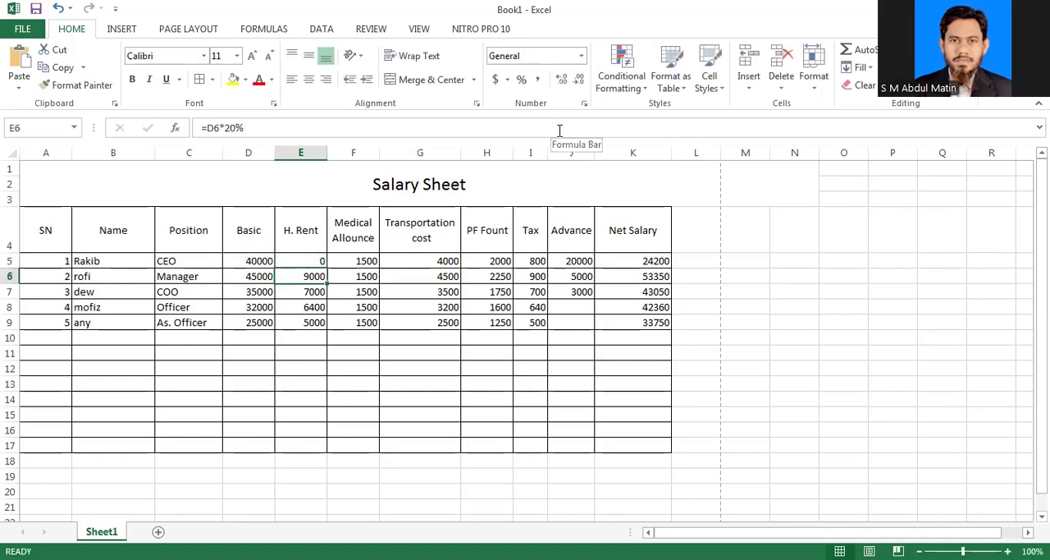
Step: Fill the combined IF formula from E5 down through E9 in the H. Rent column
{"action": "left_click", "coordinate": [304, 260]}
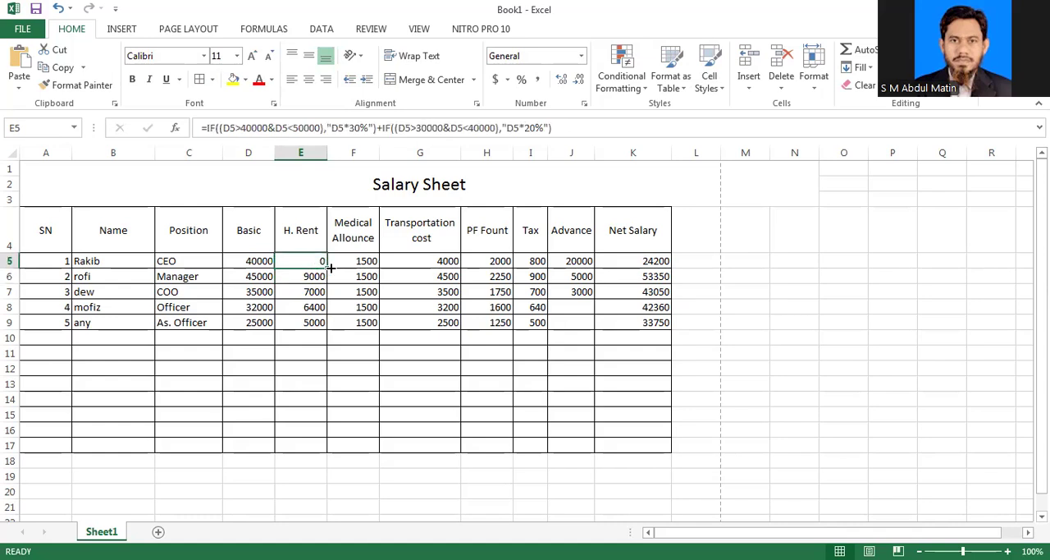
{"action": "left_click_drag", "start_coordinate": [331, 267], "coordinate": [332, 325]}
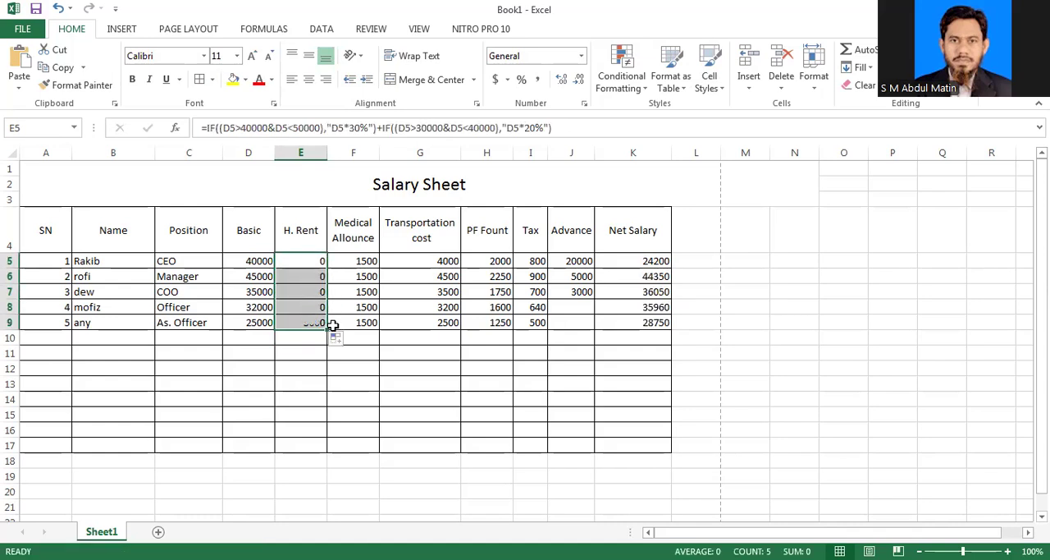
Step: Examine the cell references and quoted results in the IF formulas of E5 and E6 against the basic salaries, opening E6's formula for editing
{"action": "left_click", "coordinate": [318, 259]}
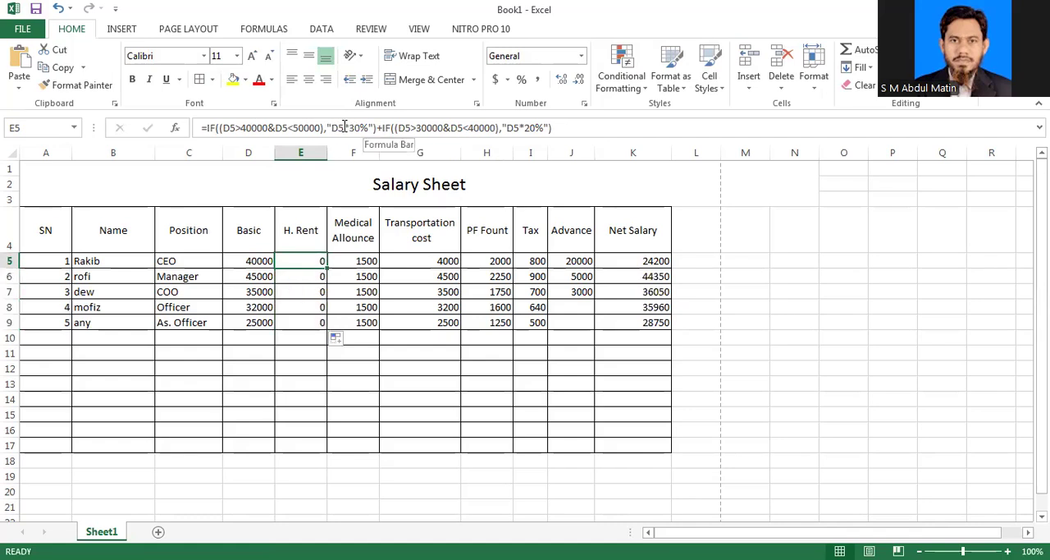
{"action": "left_click_drag", "start_coordinate": [315, 261], "coordinate": [325, 323]}
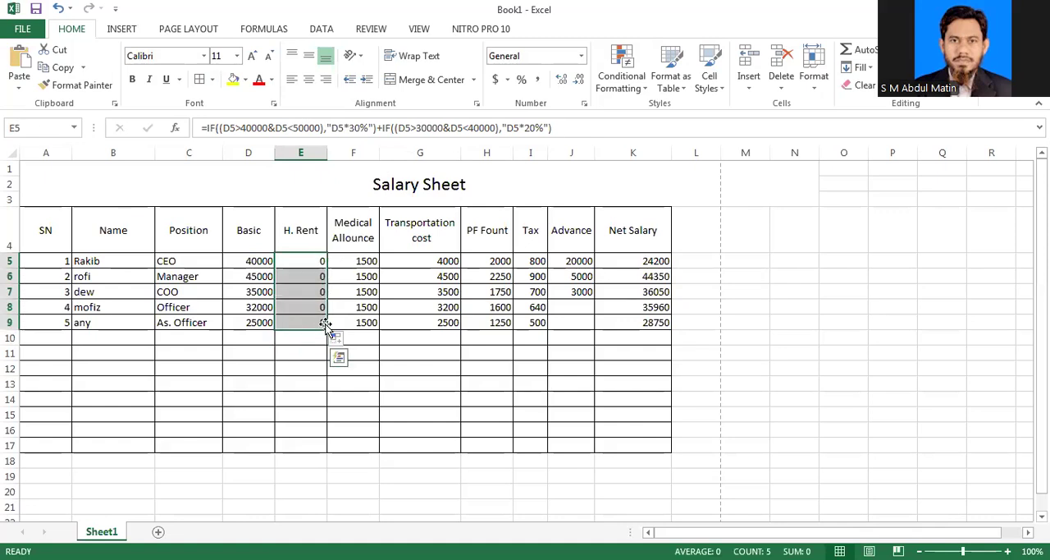
{"action": "left_click", "coordinate": [235, 134]}
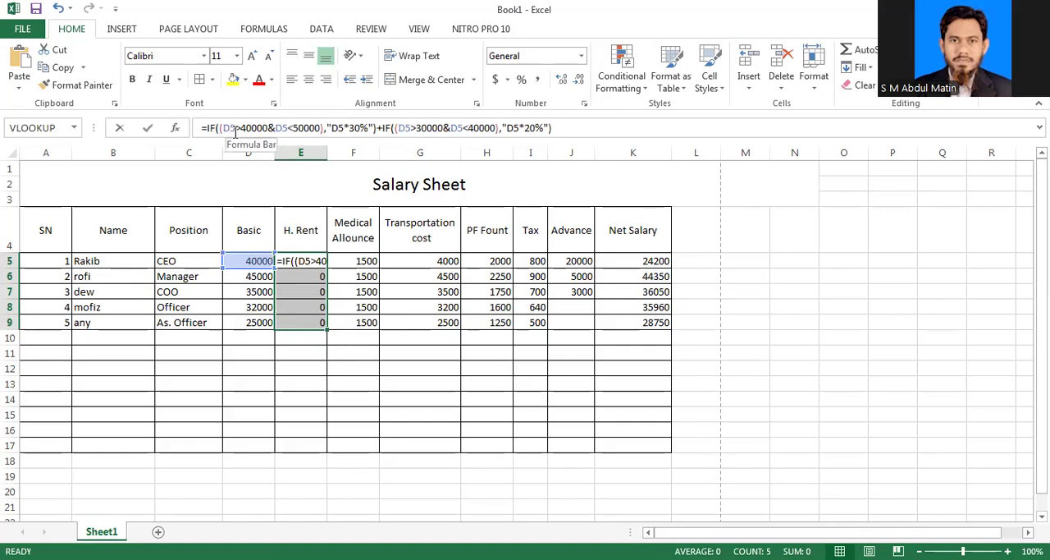
{"action": "left_click", "coordinate": [268, 275]}
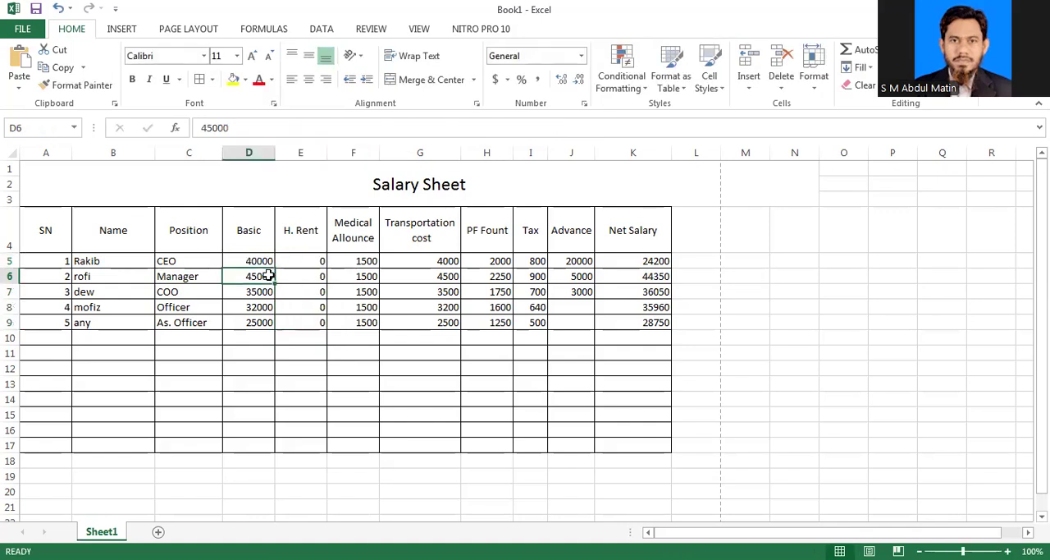
{"action": "left_click", "coordinate": [301, 280]}
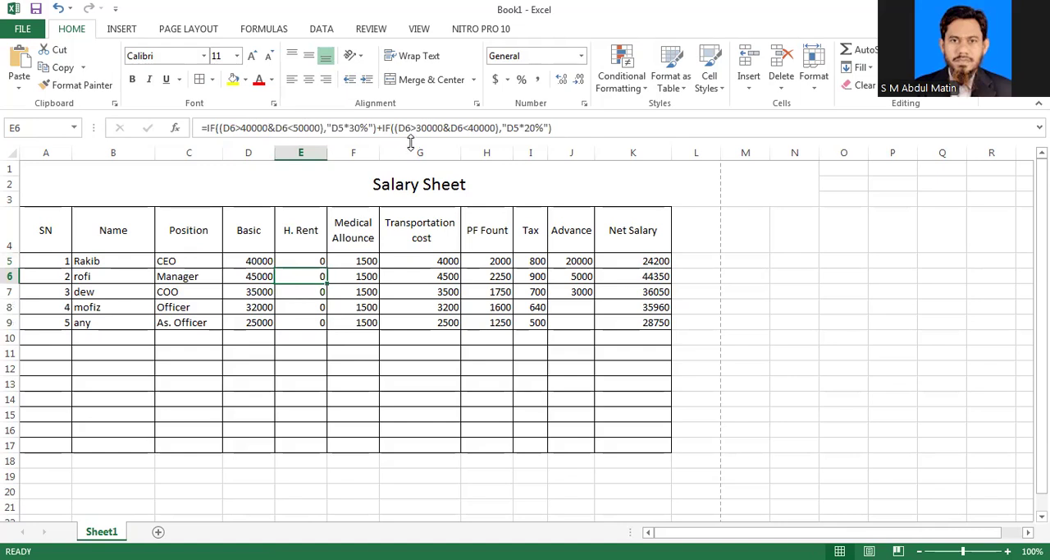
{"action": "left_click", "coordinate": [531, 128]}
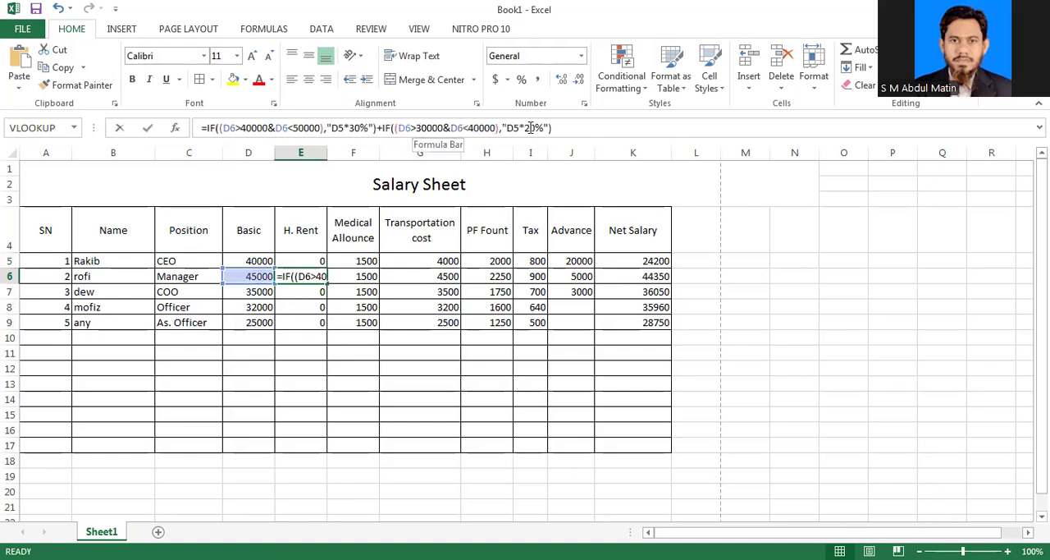
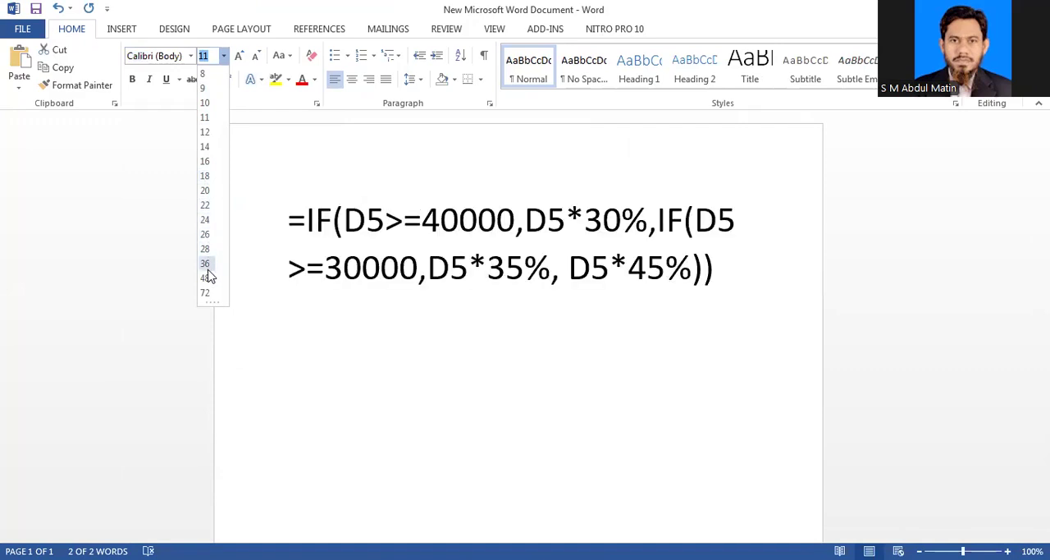
Step: Set the font size of the IF formula text in the Word document to 26
{"action": "left_click", "coordinate": [207, 236]}
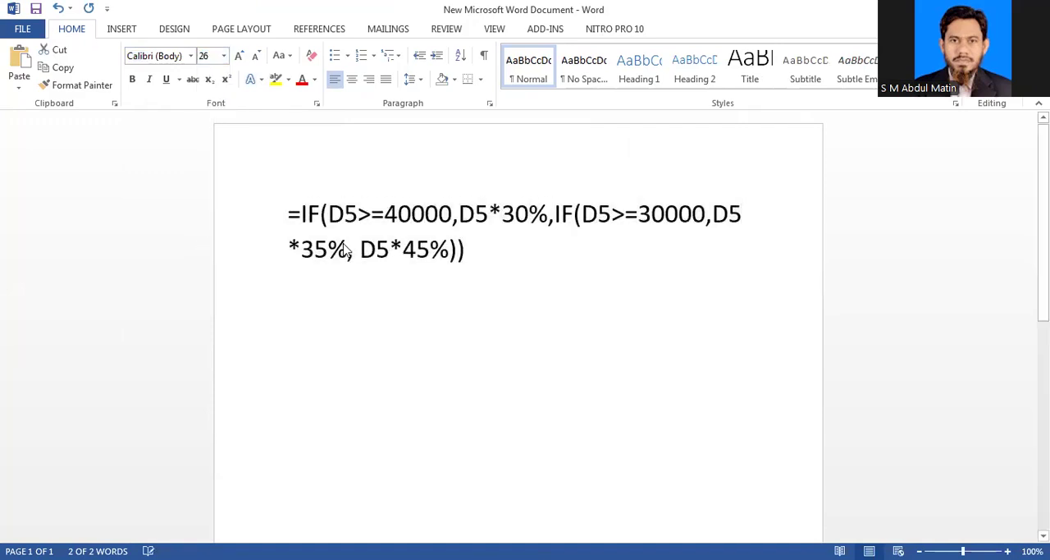
{"action": "left_click", "coordinate": [372, 272]}
Step: Enclose the first IF's true result D5*30% in quotation marks as a trial and remove both marks again
{"action": "left_click", "coordinate": [294, 215]}
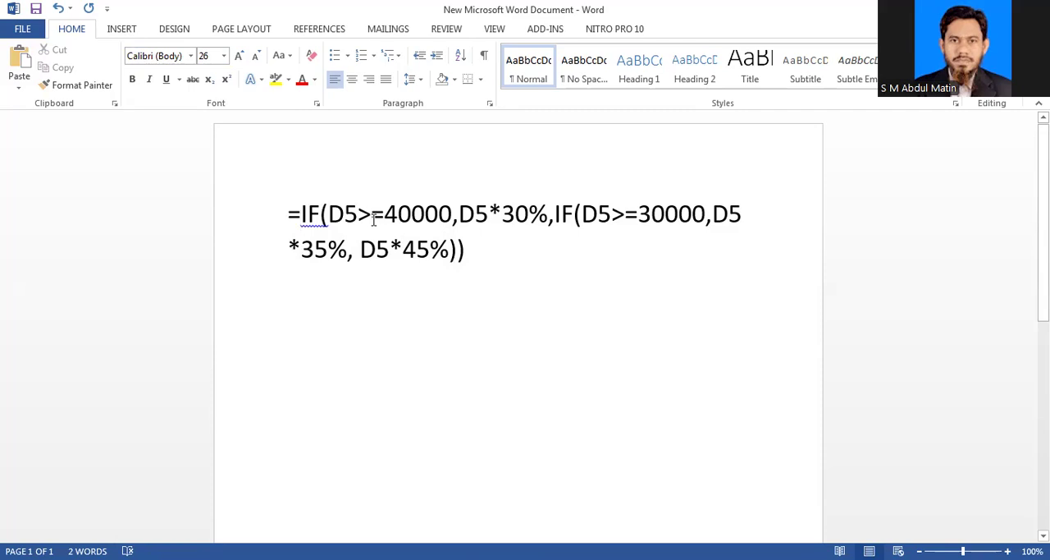
{"action": "key", "text": "Right"}
{"action": "key", "text": "Right"}
{"action": "key", "text": "Right"}
{"action": "key", "text": "Right"}
{"action": "key", "text": "Right"}
{"action": "key", "text": "Right"}
{"action": "key", "text": "Right"}
{"action": "key", "text": "Right"}
{"action": "key", "text": "Right"}
{"action": "key", "text": "Right"}
{"action": "key", "text": "Right"}
{"action": "key", "text": "Right"}
{"action": "key", "text": "Right"}
{"action": "type", "text": "\""}
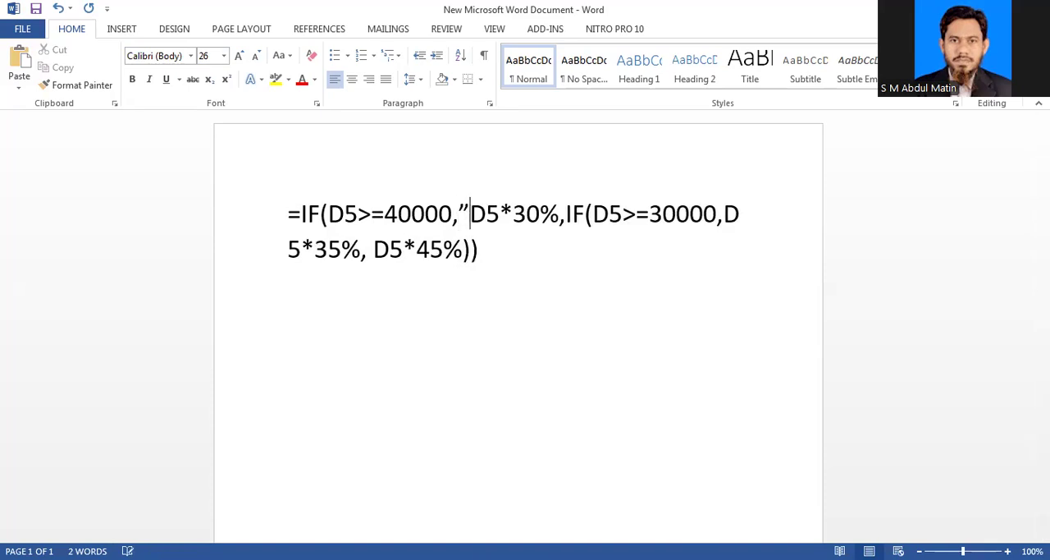
{"action": "left_click", "coordinate": [559, 214]}
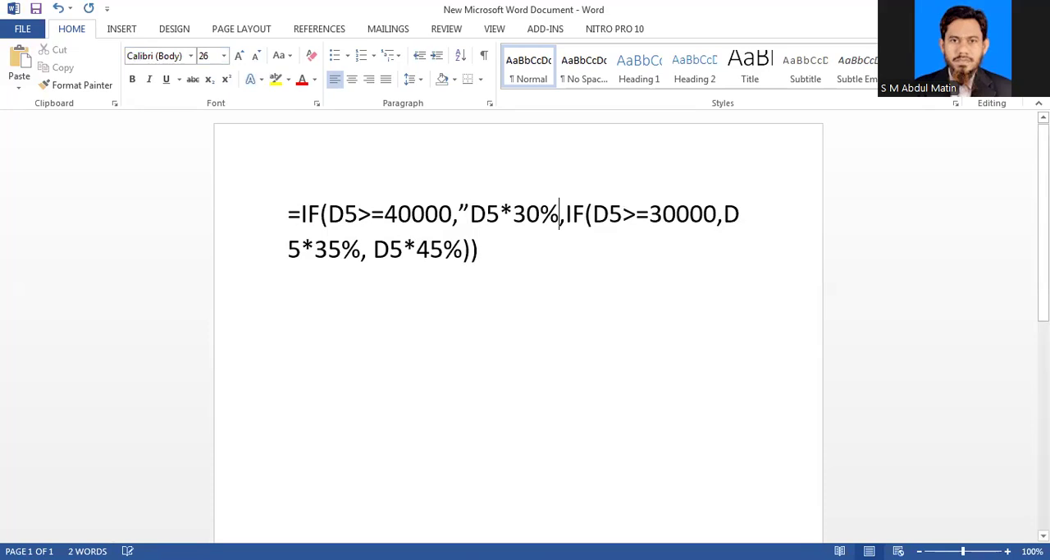
{"action": "type", "text": "\""}
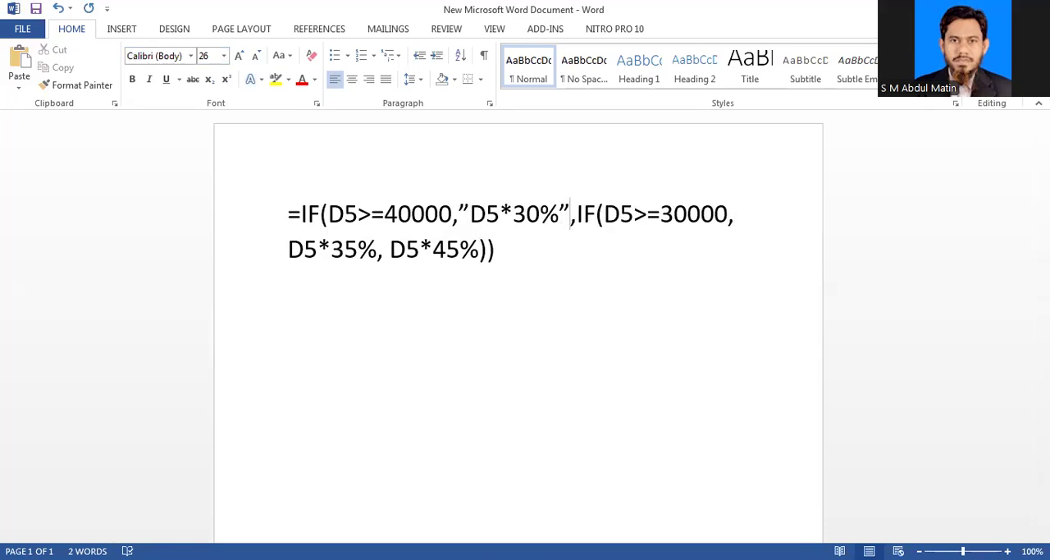
{"action": "key", "text": "BackSpace"}
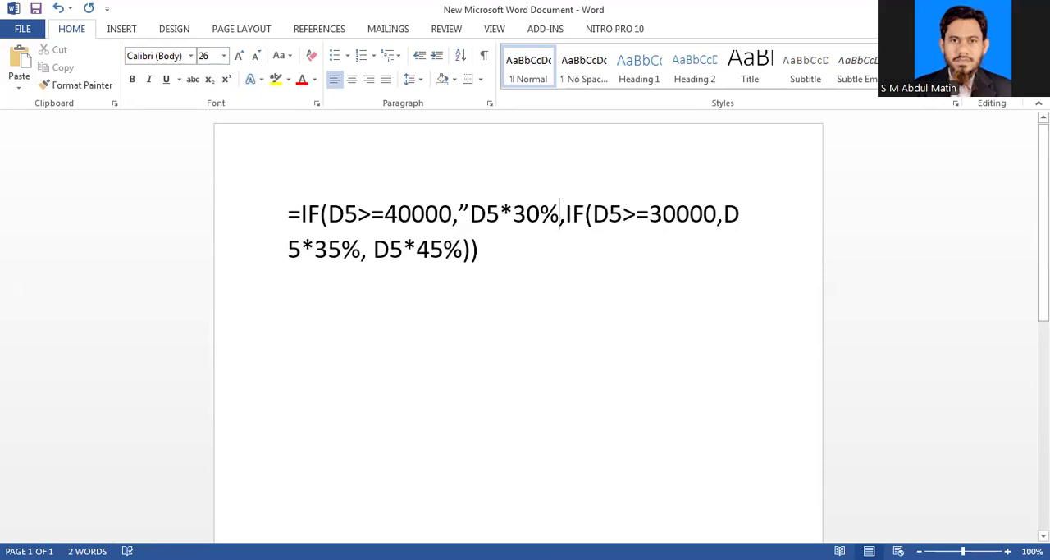
{"action": "left_click", "coordinate": [470, 214]}
{"action": "key", "text": "BackSpace"}
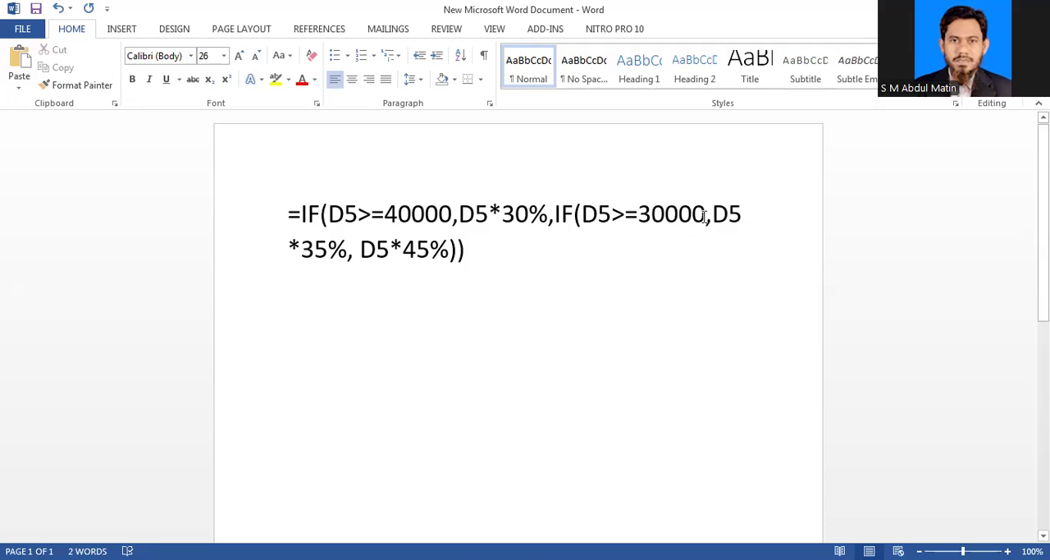
Step: Examine the second IF's 30000 limit, its D5*45% false result and the whole combined formula
{"action": "left_click_drag", "start_coordinate": [706, 215], "coordinate": [640, 215]}
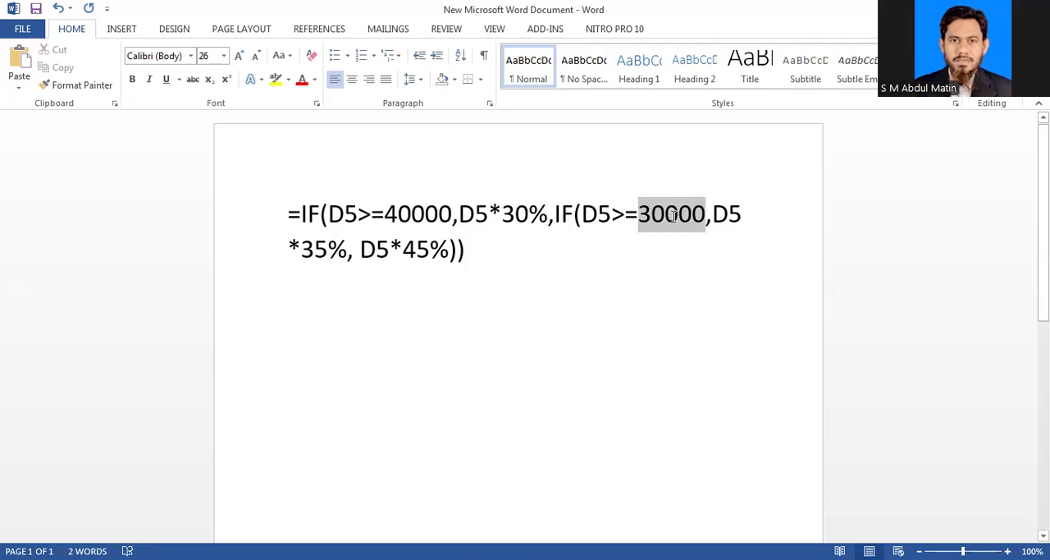
{"action": "left_click", "coordinate": [750, 219]}
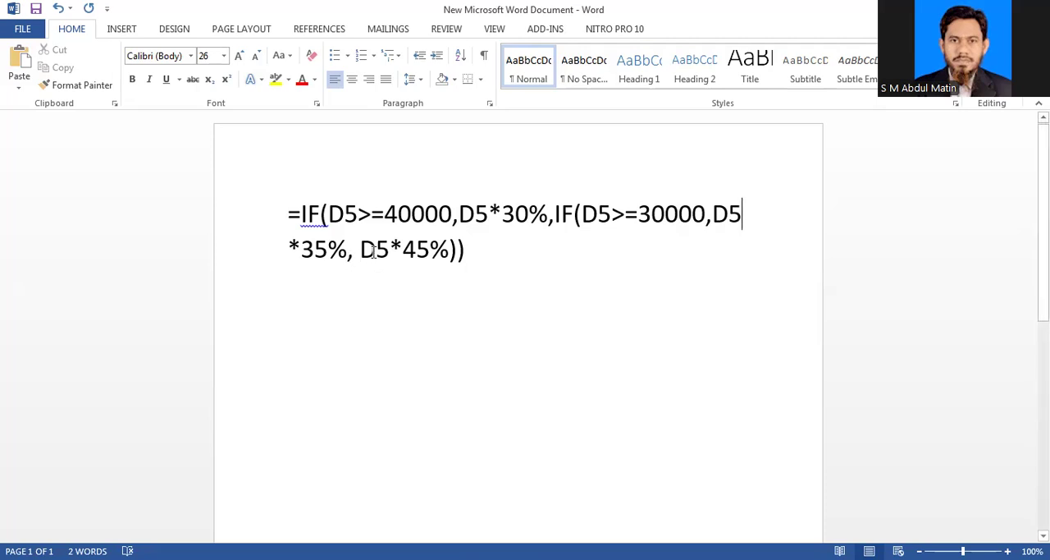
{"action": "left_click", "coordinate": [366, 253]}
{"action": "key", "text": "shift+Right"}
{"action": "key", "text": "shift+Right"}
{"action": "key", "text": "shift+Right"}
{"action": "key", "text": "shift+Right"}
{"action": "key", "text": "shift+Right"}
{"action": "key", "text": "shift+Right"}
{"action": "key", "text": "shift+Right"}
{"action": "key", "text": "shift+Right"}
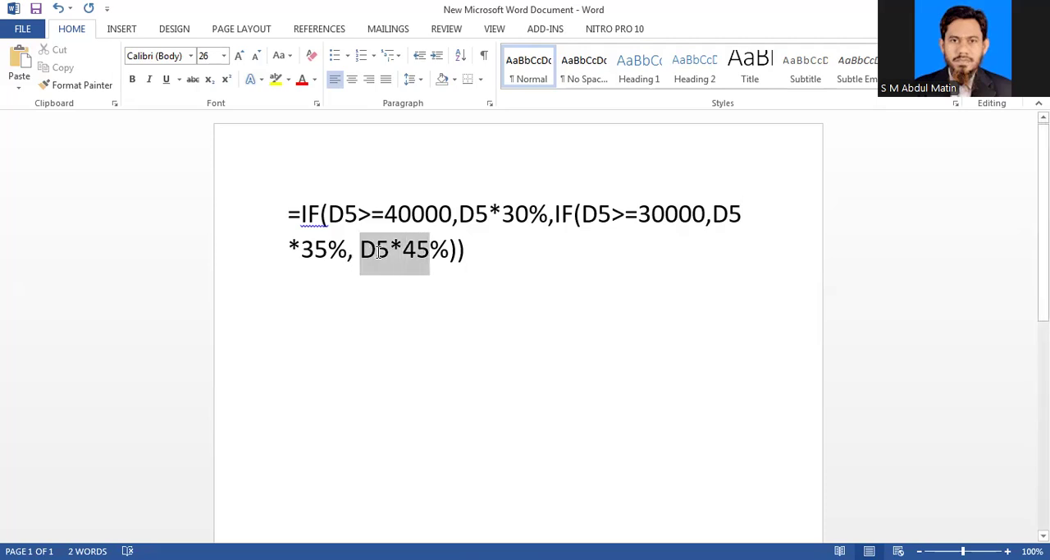
{"action": "key", "text": "shift+Left"}
{"action": "key", "text": "shift+Left"}
{"action": "key", "text": "shift+Left"}
{"action": "key", "text": "shift+Right"}
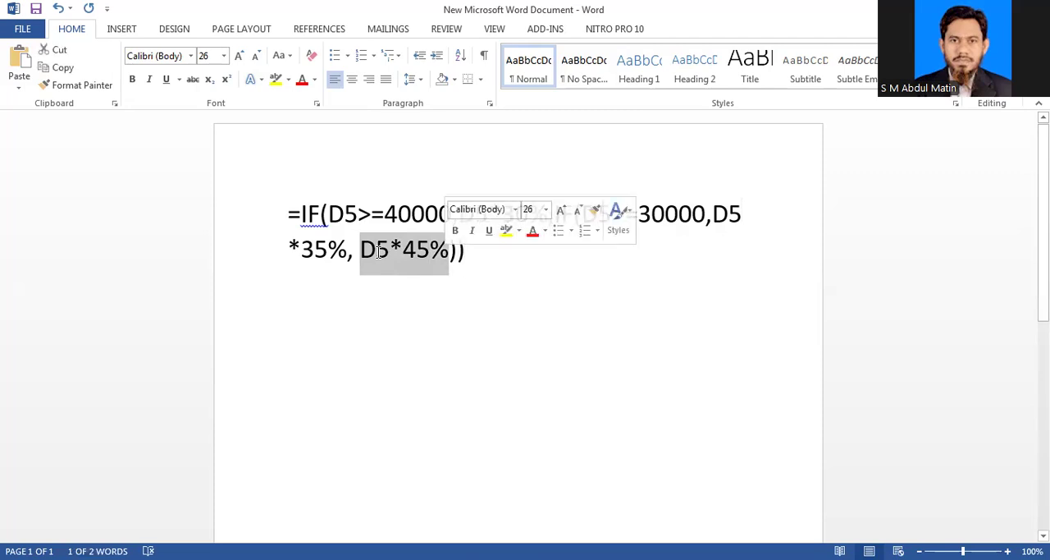
{"action": "key", "text": "End"}
{"action": "left_click_drag", "start_coordinate": [288, 216], "coordinate": [492, 251]}
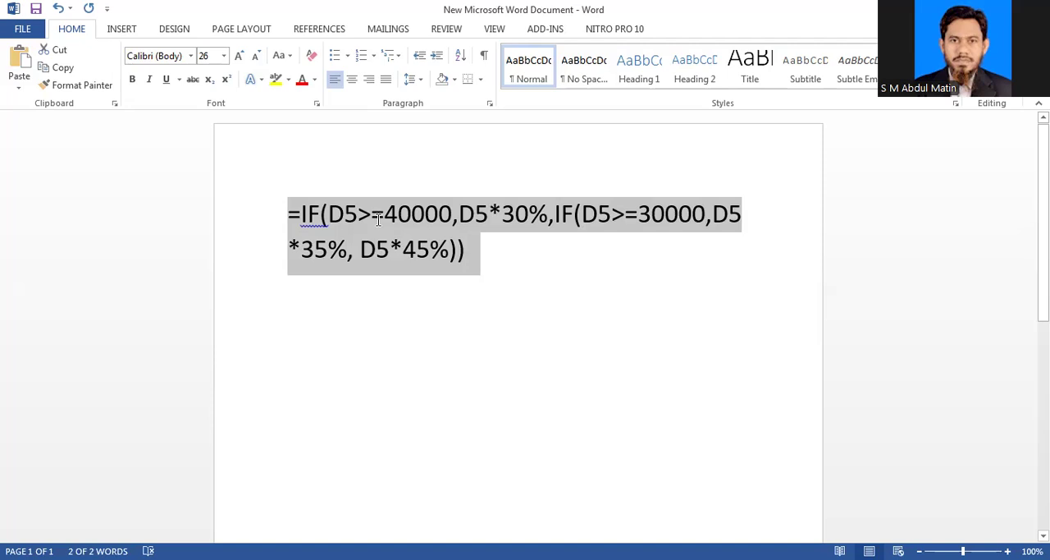
{"action": "left_click", "coordinate": [631, 396]}
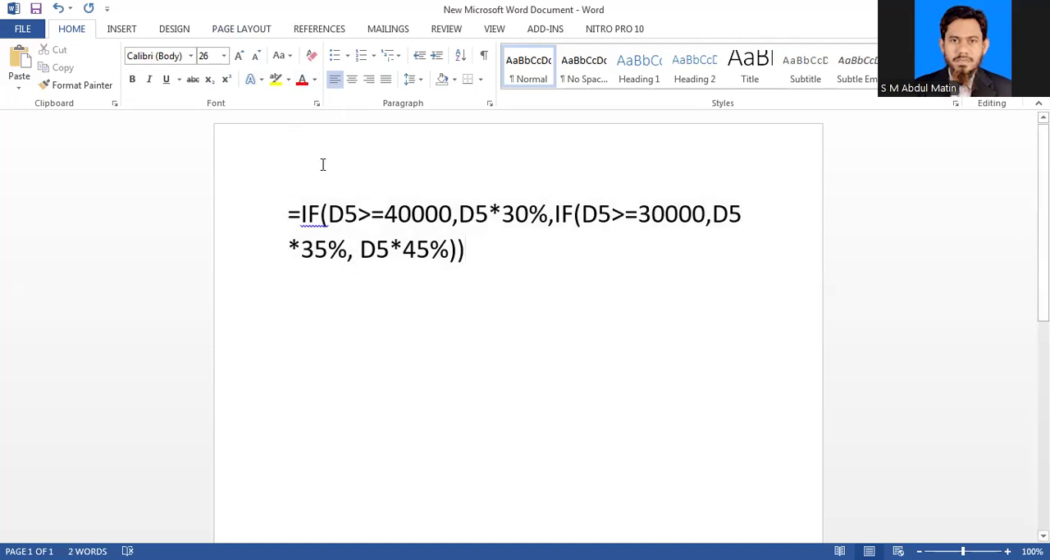
Step: Add the heading "House Rent" on its own line above the IF formula and save the document
{"action": "left_click", "coordinate": [286, 215]}
{"action": "key", "text": "Return"}
{"action": "key", "text": "Up"}
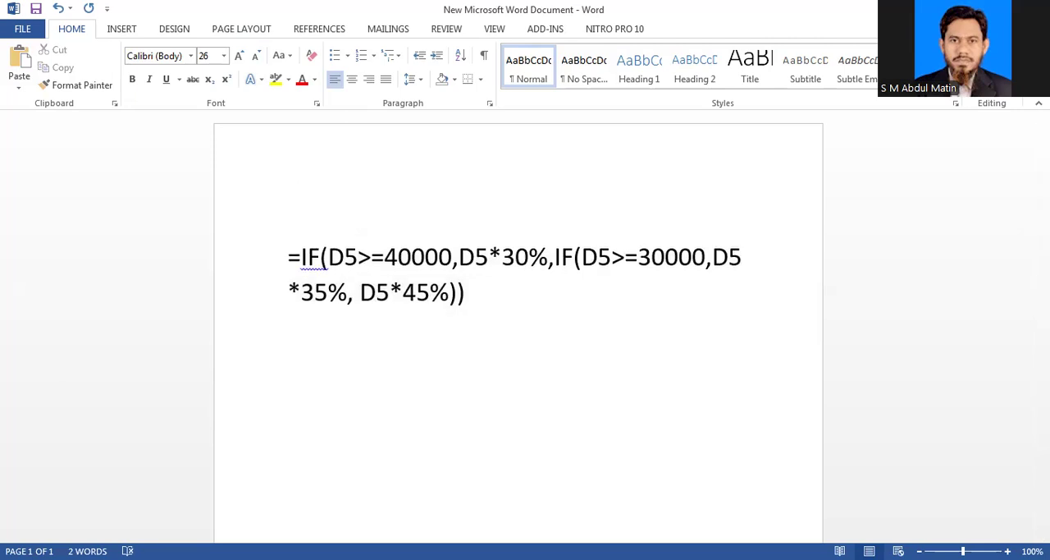
{"action": "type", "text": "House Rent"}
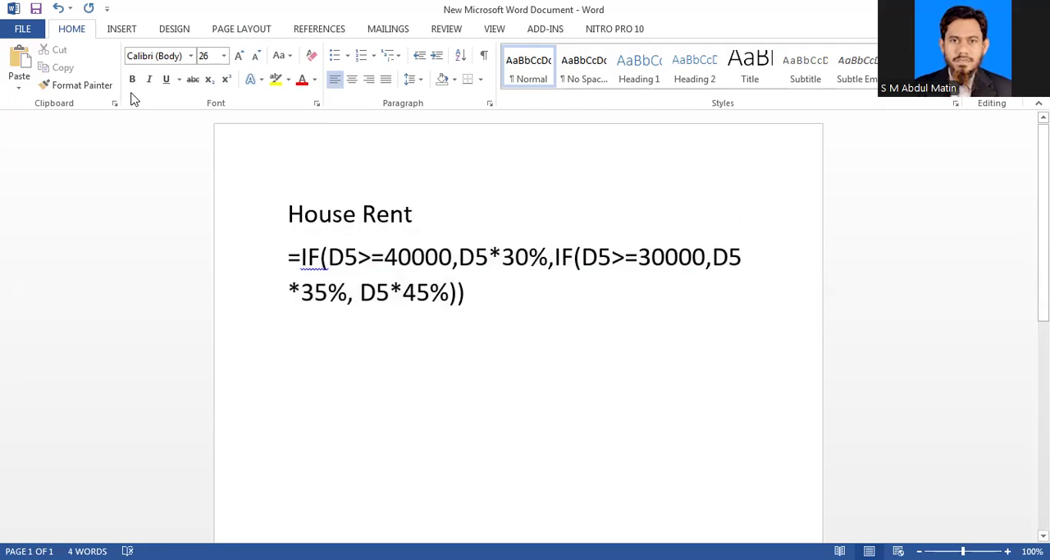
{"action": "key", "text": "ctrl+s"}
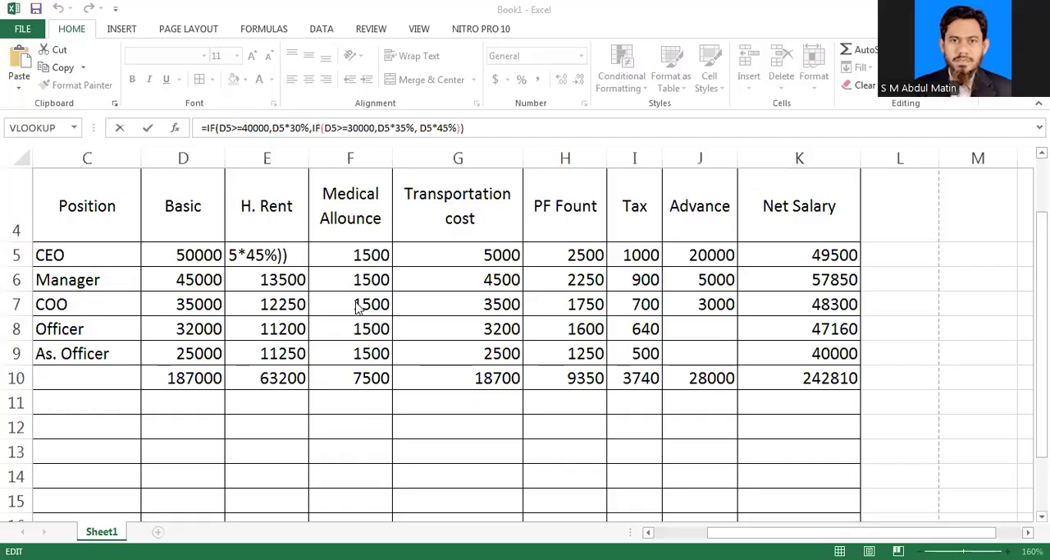
Step: Switch to the Excel salary sheet and replace the formula in E5 with the reference =E6
{"action": "left_click", "coordinate": [458, 279]}
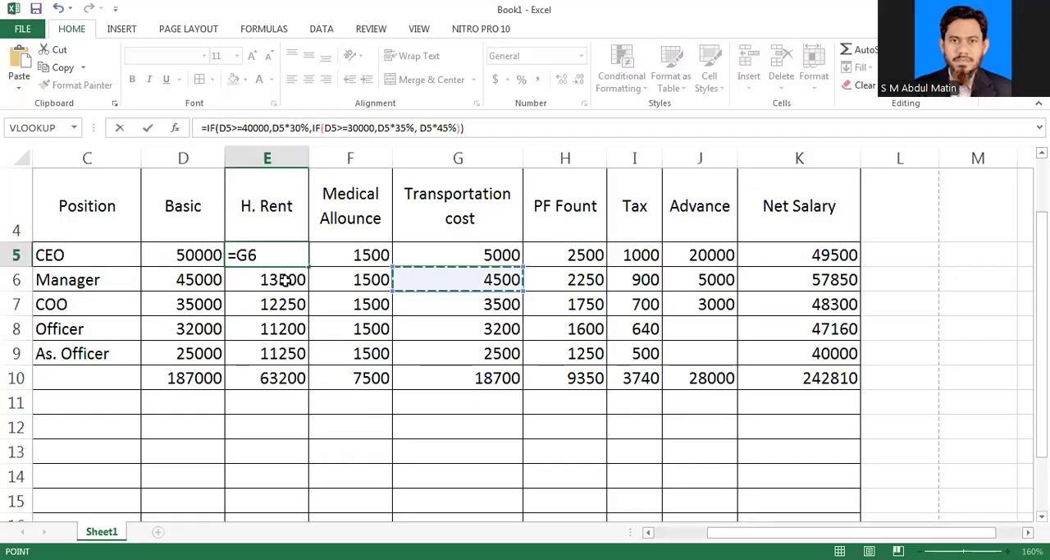
{"action": "left_click", "coordinate": [283, 279]}
{"action": "left_click", "coordinate": [505, 129]}
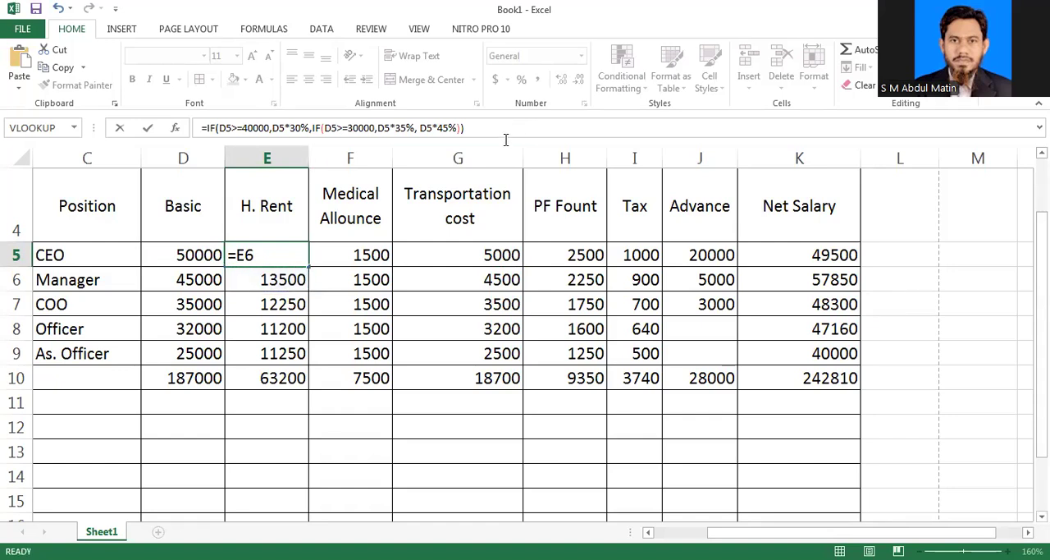
{"action": "key", "text": "Return"}
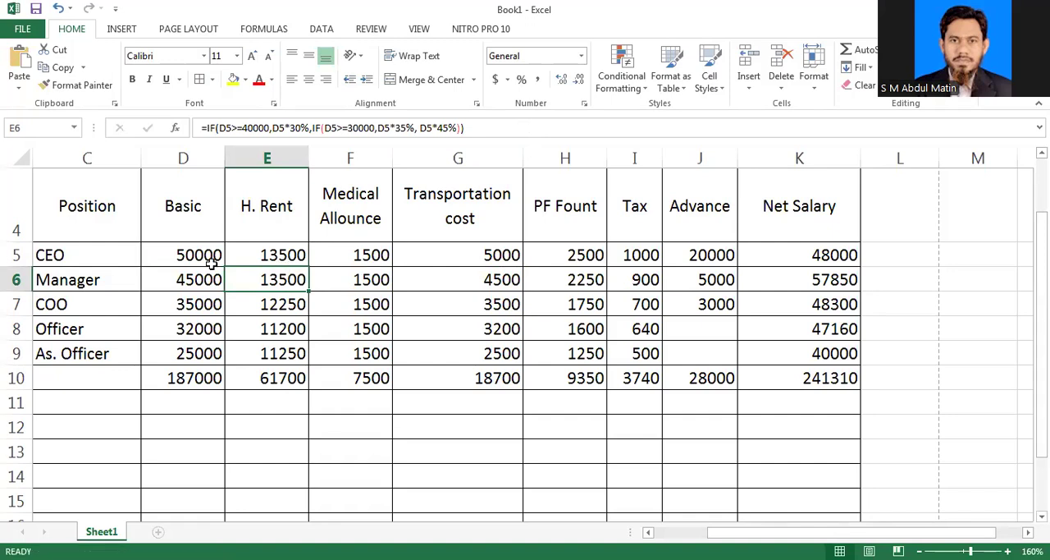
{"action": "left_click", "coordinate": [184, 255]}
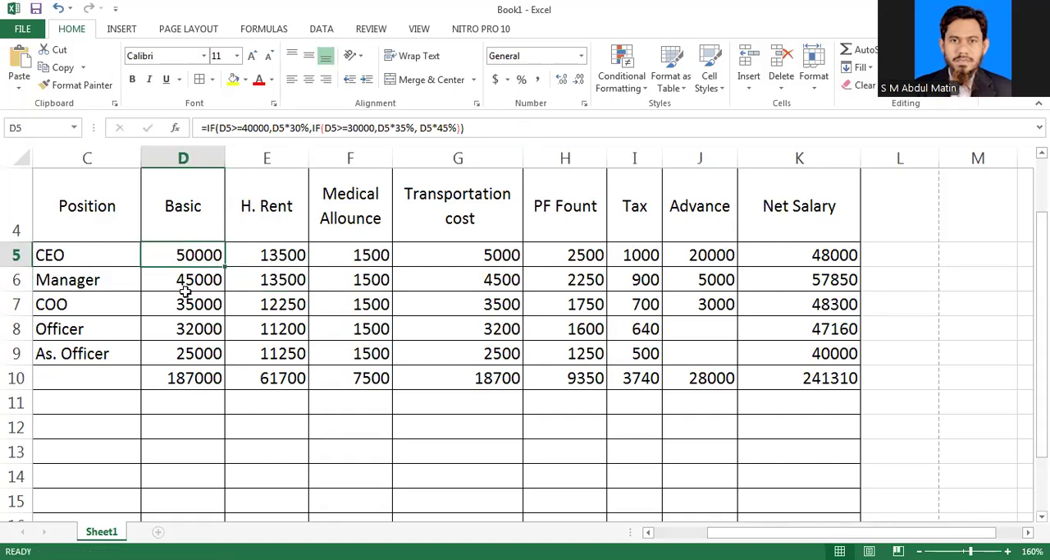
{"action": "left_click", "coordinate": [192, 281]}
{"action": "left_click", "coordinate": [200, 256]}
{"action": "left_click", "coordinate": [194, 277]}
{"action": "left_click", "coordinate": [200, 256]}
Step: Insert an entire column between Basic and H. Rent and give it the heading "Grade" in E4
{"action": "left_click", "coordinate": [253, 304]}
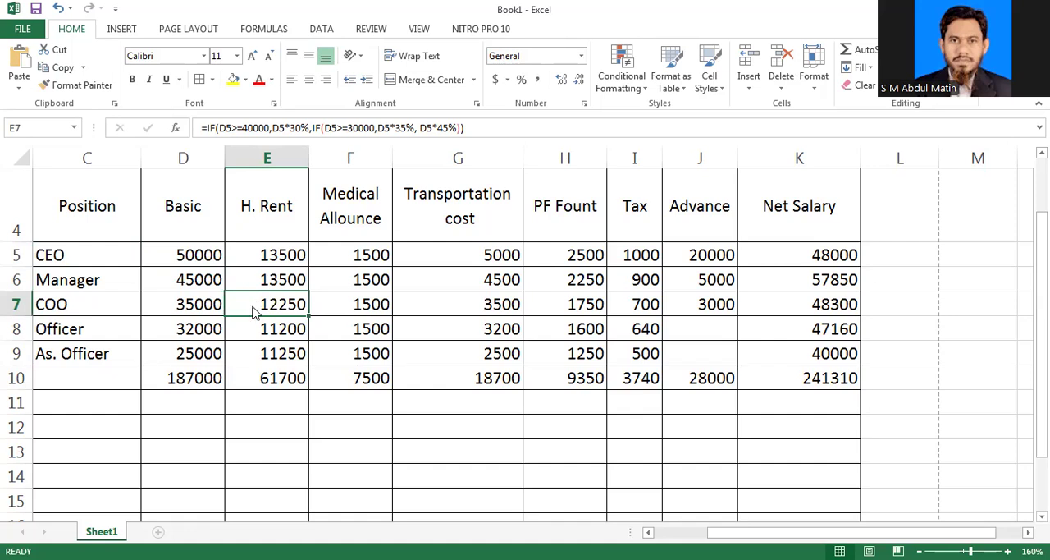
{"action": "right_click", "coordinate": [254, 310]}
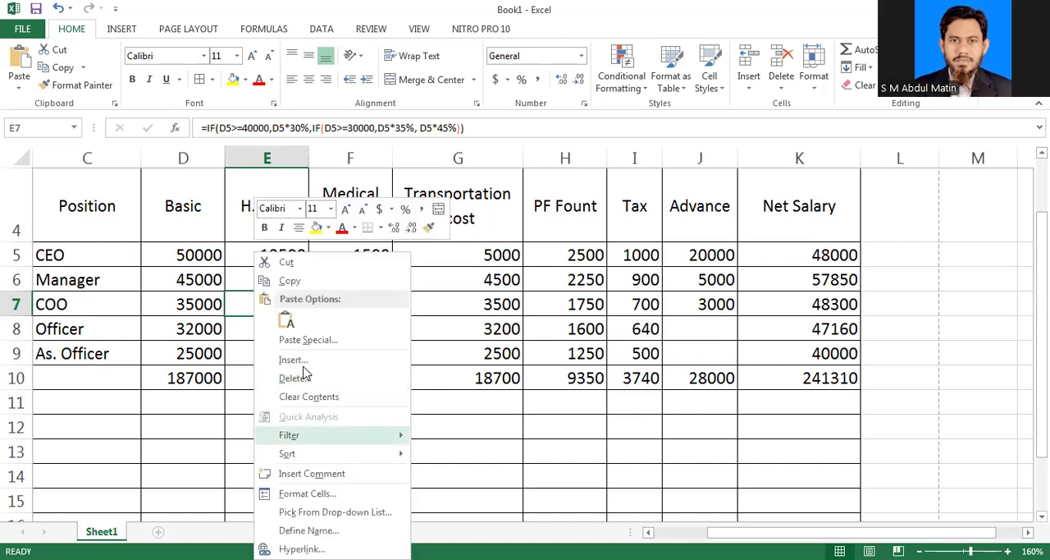
{"action": "left_click", "coordinate": [302, 363]}
{"action": "left_click", "coordinate": [291, 375]}
{"action": "left_click", "coordinate": [279, 403]}
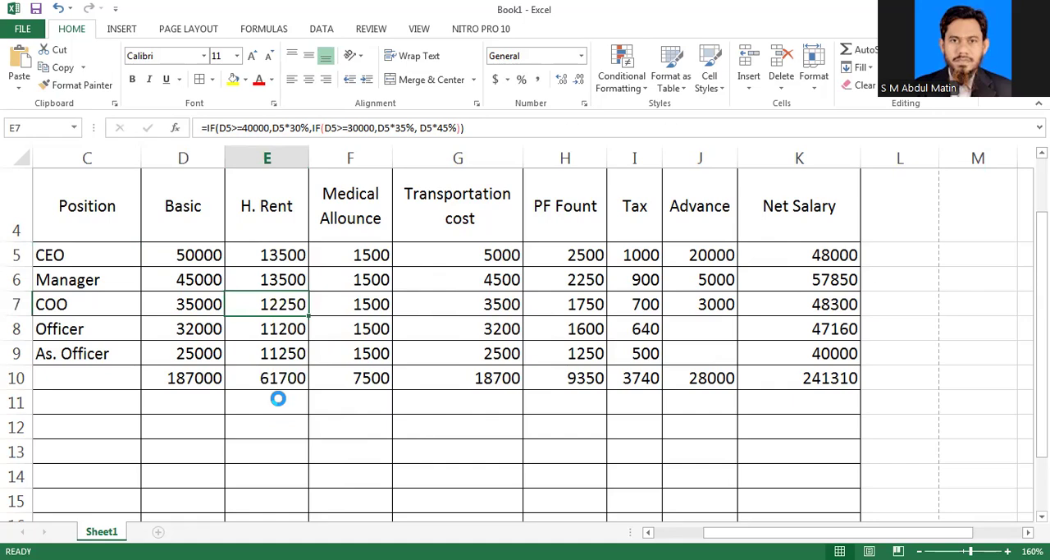
{"action": "left_click", "coordinate": [271, 197]}
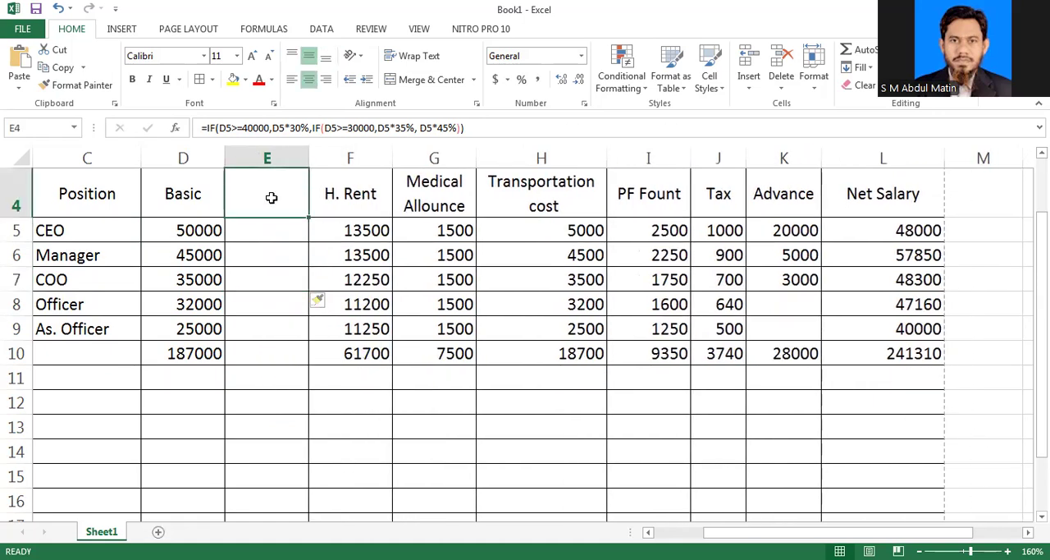
{"action": "type", "text": "Grade"}
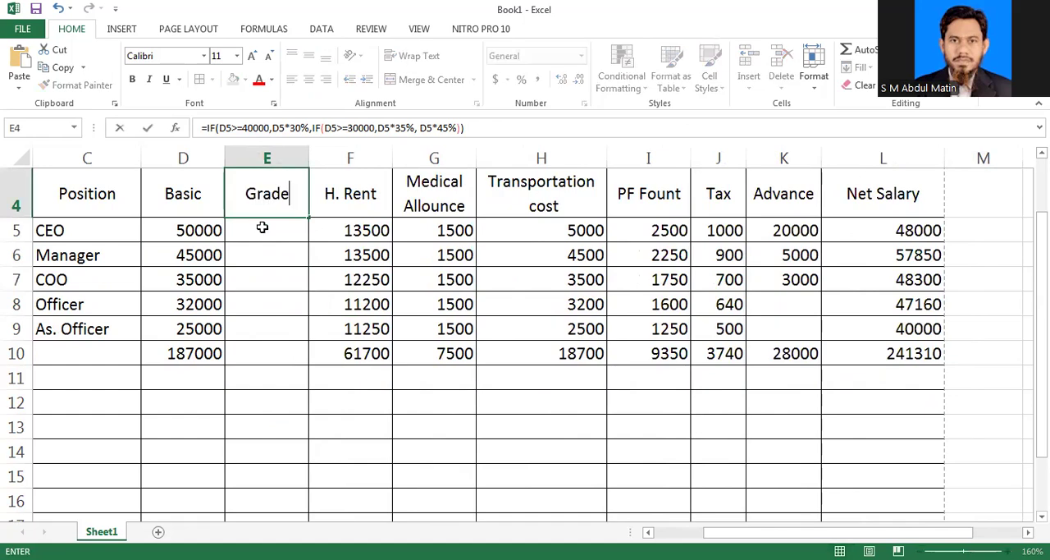
Step: Enter grade 5 for the CEO and grade 6 for the Manager in the Grade column
{"action": "left_click", "coordinate": [261, 227]}
{"action": "type", "text": "5"}
{"action": "left_click", "coordinate": [271, 256]}
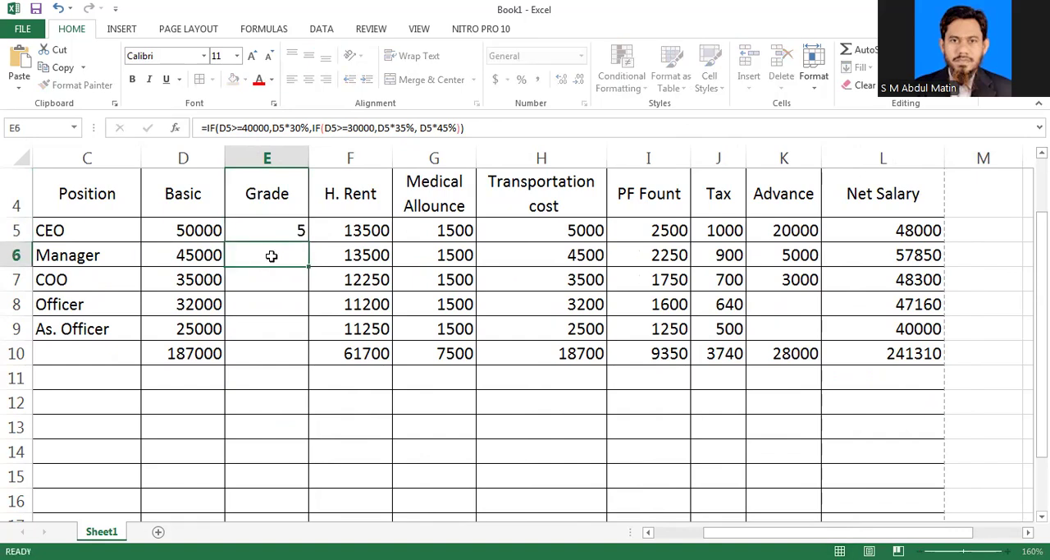
{"action": "type", "text": "6"}
{"action": "left_click", "coordinate": [276, 281]}
Step: Enter the grades 4, 5, 6, 10 and 12 in E5 to E9, from CEO down to As. Officer
{"action": "left_click", "coordinate": [289, 230]}
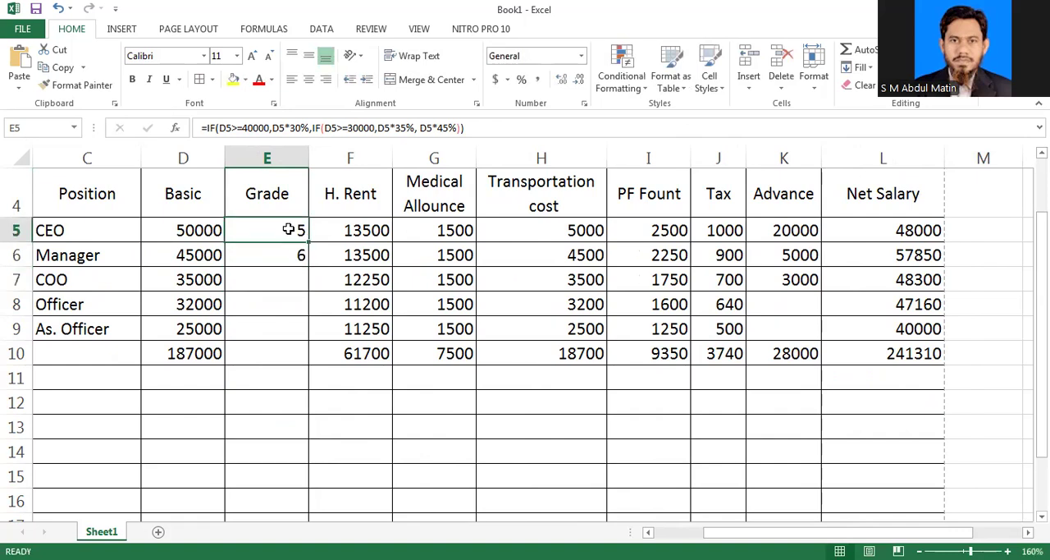
{"action": "type", "text": "4"}
{"action": "left_click", "coordinate": [298, 253]}
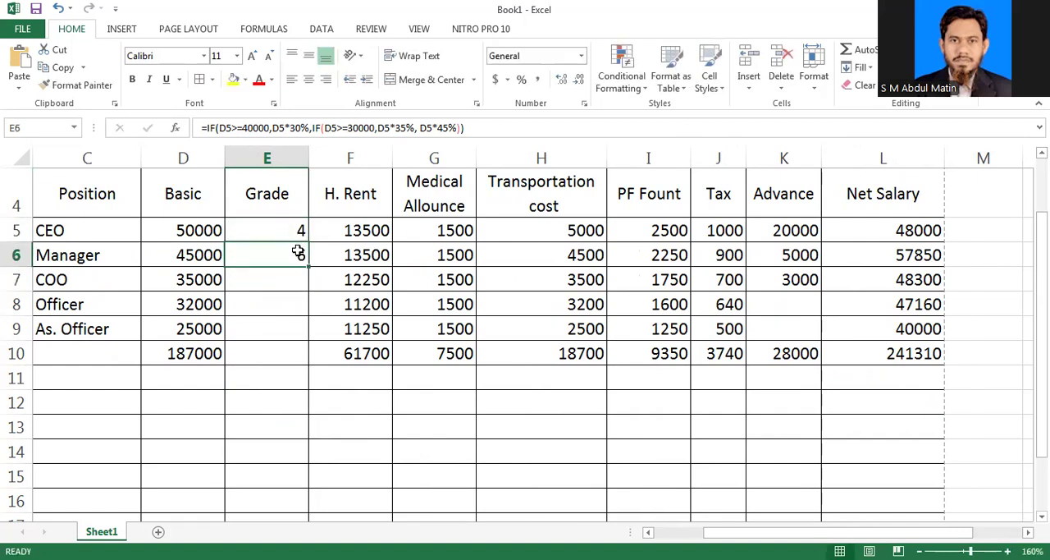
{"action": "type", "text": "5"}
{"action": "left_click", "coordinate": [295, 279]}
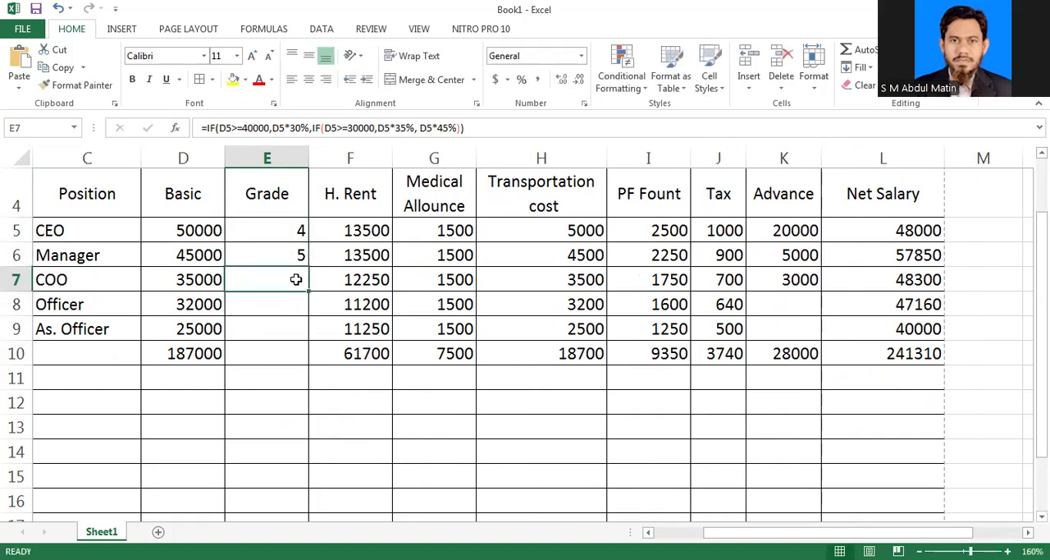
{"action": "type", "text": "6"}
{"action": "left_click", "coordinate": [290, 303]}
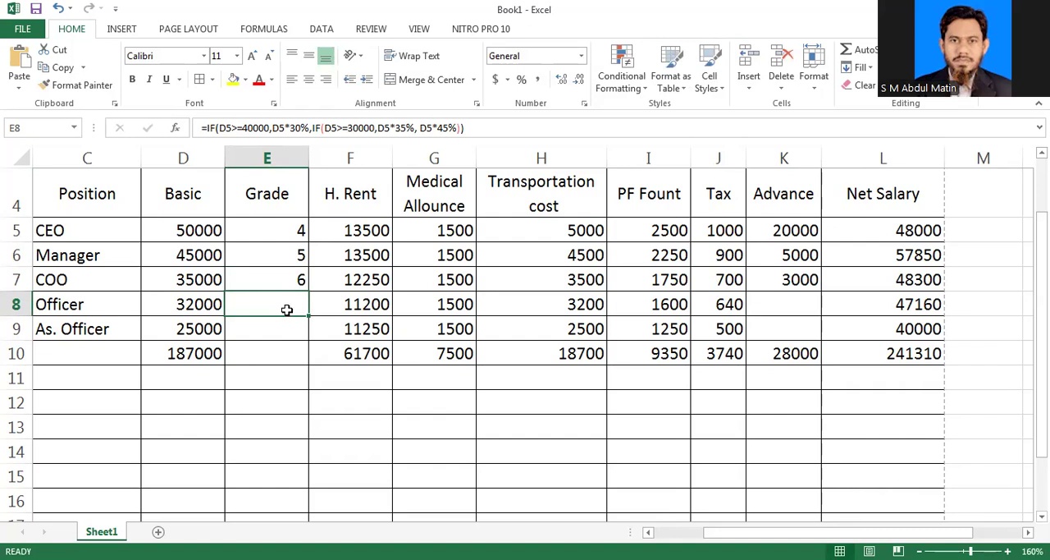
{"action": "type", "text": "10"}
{"action": "left_click", "coordinate": [301, 327]}
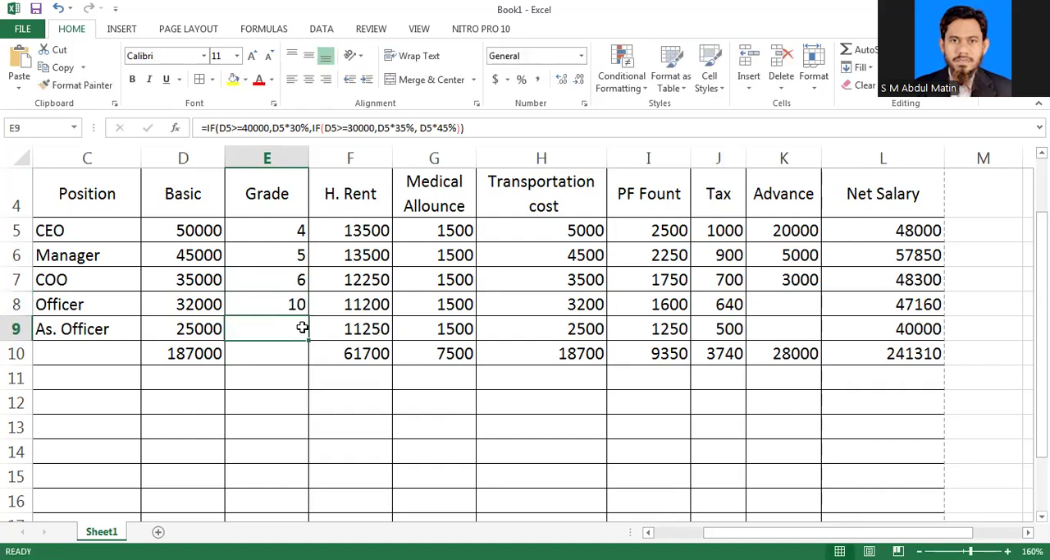
{"action": "type", "text": "12"}
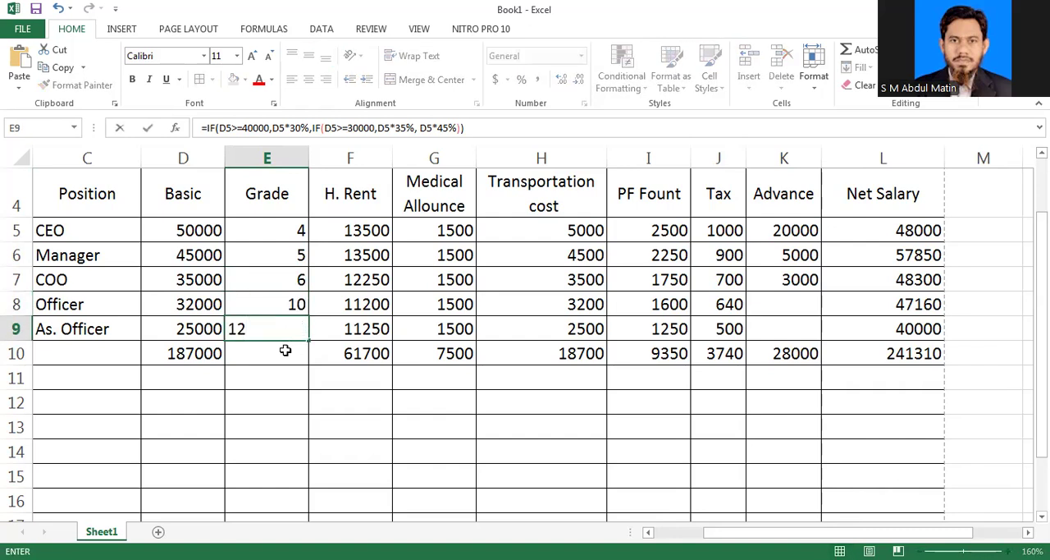
{"action": "left_click", "coordinate": [285, 350]}
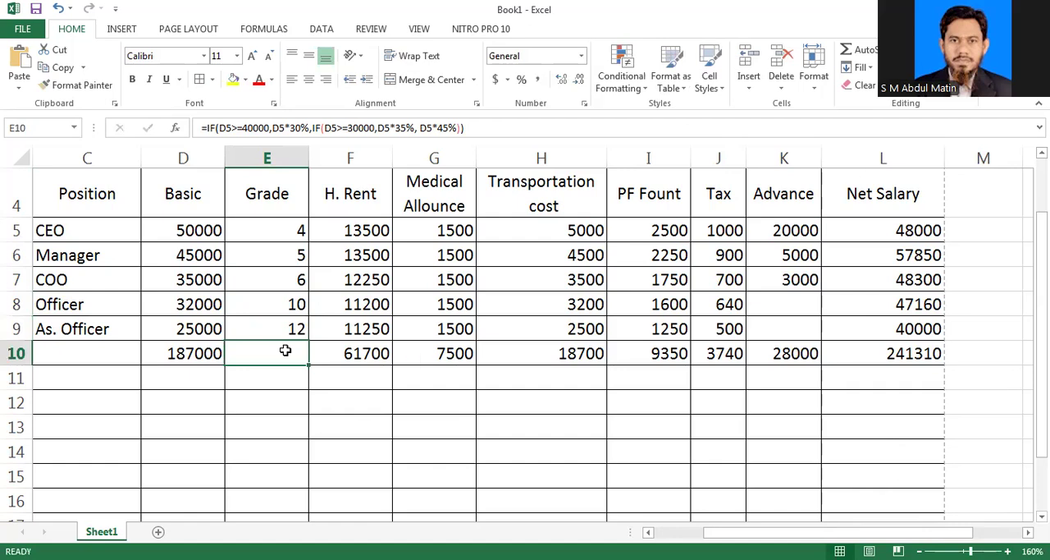
{"action": "left_click", "coordinate": [274, 329]}
{"action": "left_click_drag", "start_coordinate": [283, 228], "coordinate": [289, 327]}
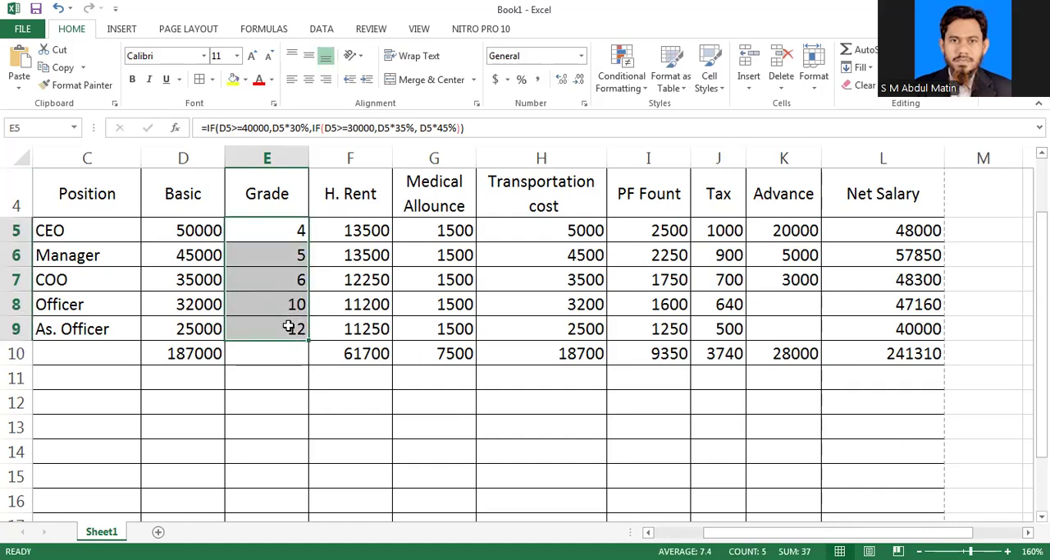
{"action": "left_click", "coordinate": [279, 230]}
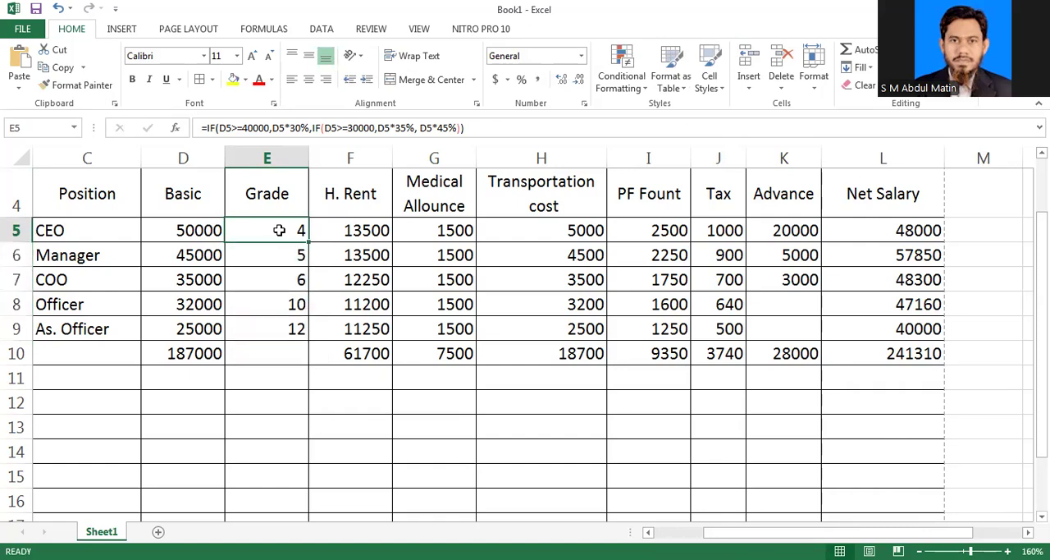
Step: Set the CEO's house rent in F5 to the reference =F6
{"action": "left_click", "coordinate": [351, 233]}
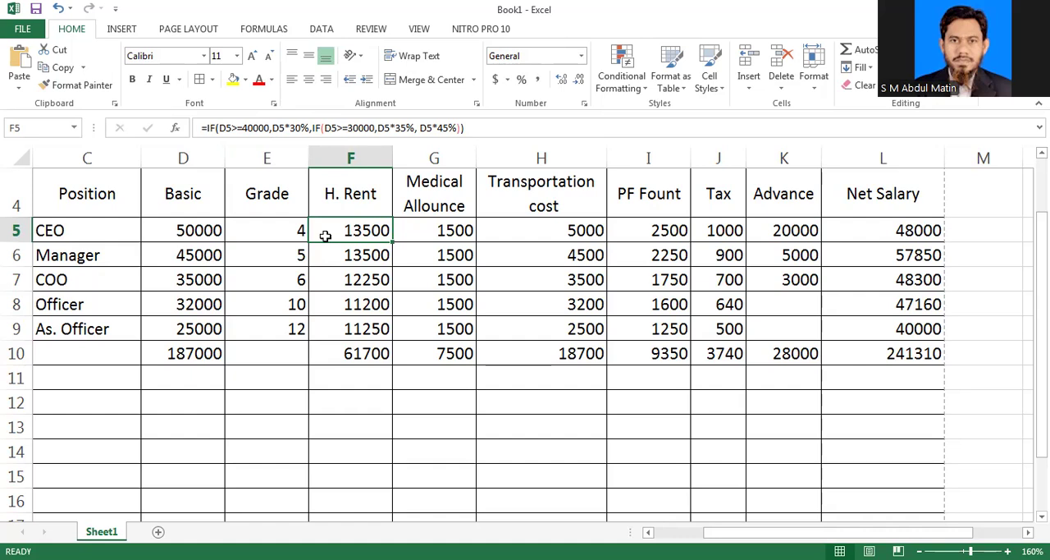
{"action": "left_click", "coordinate": [297, 255]}
{"action": "left_click", "coordinate": [289, 234]}
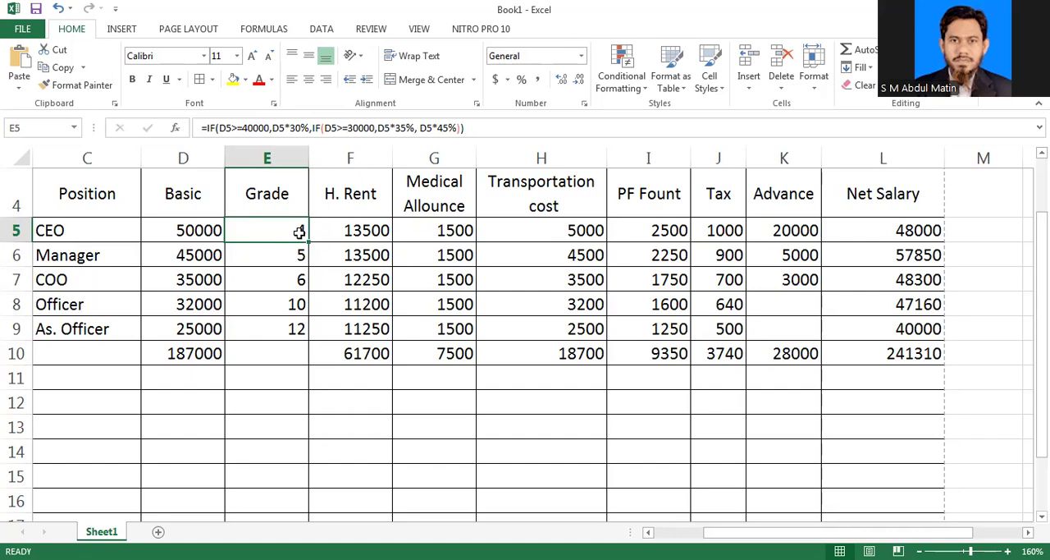
{"action": "left_click", "coordinate": [347, 234]}
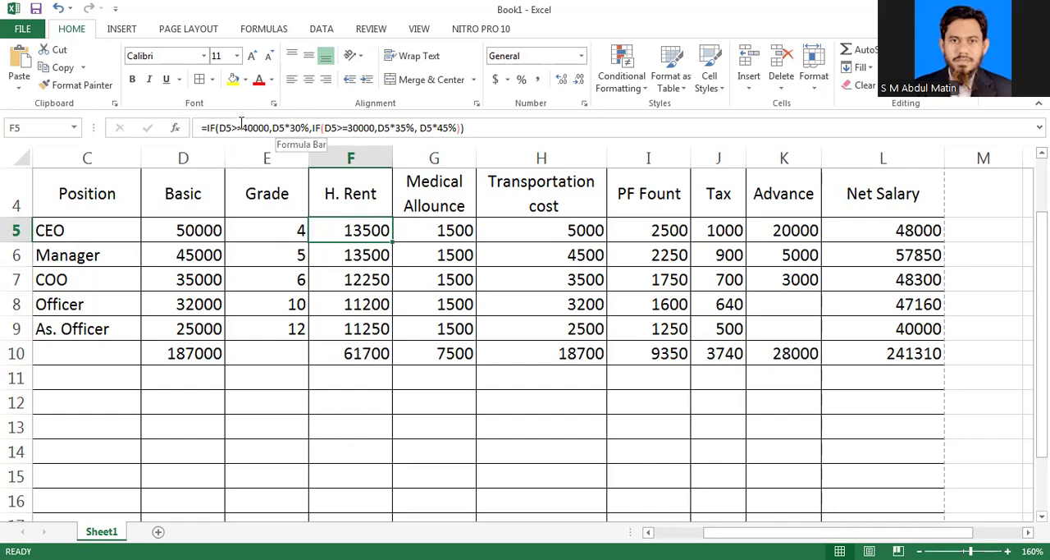
{"action": "type", "text": "="}
{"action": "key", "text": "Down"}
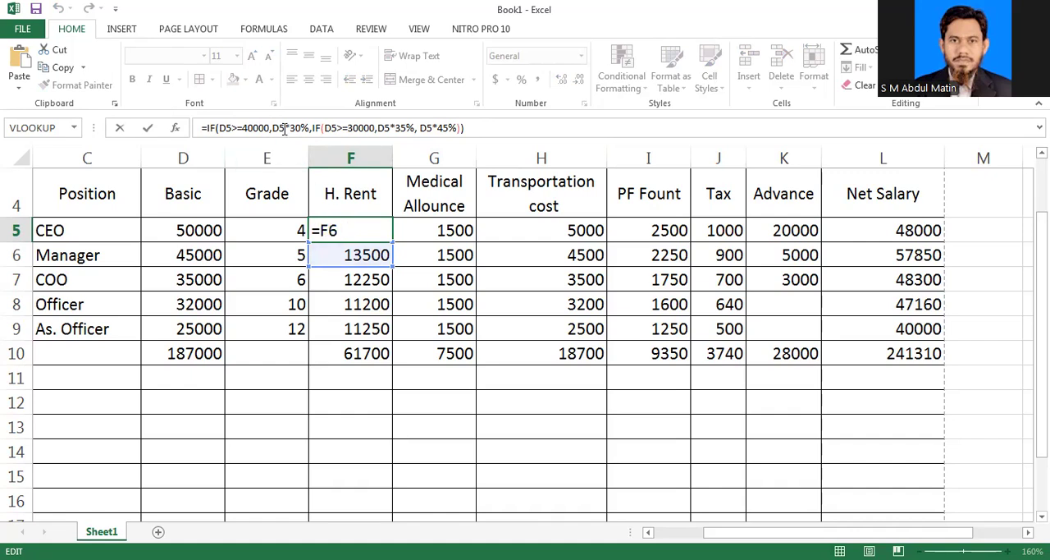
{"action": "key", "text": "Return"}
Step: Enter the reference =F6 in F5 once more
{"action": "left_click", "coordinate": [353, 224]}
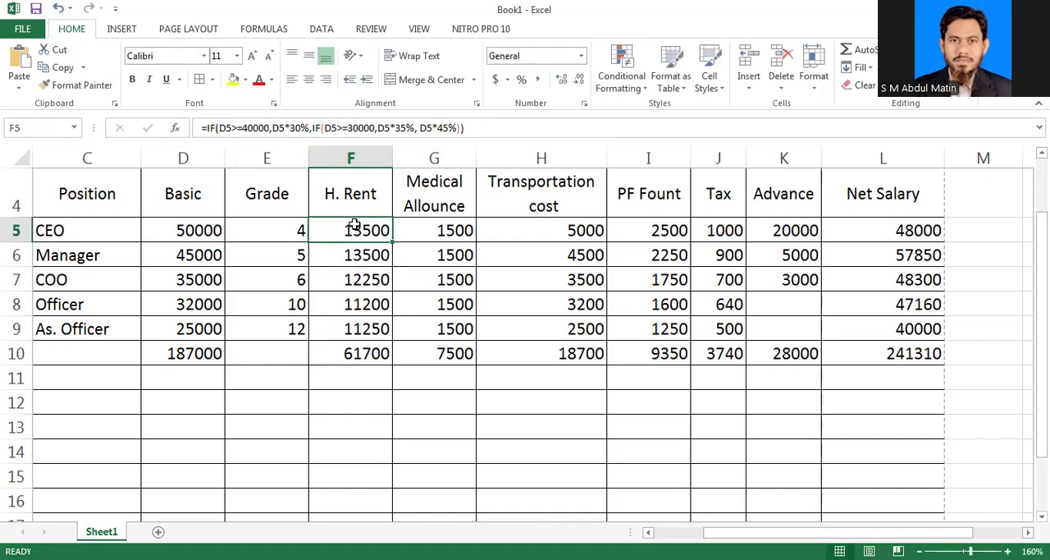
{"action": "type", "text": "=F6"}
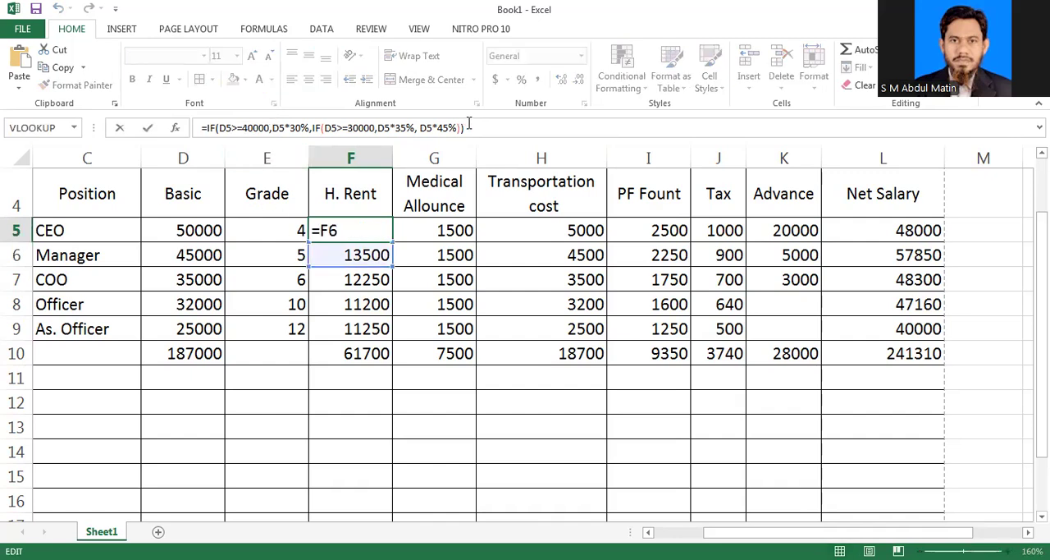
{"action": "key", "text": "Return"}
{"action": "key", "text": "Return"}
{"action": "key", "text": "Return"}
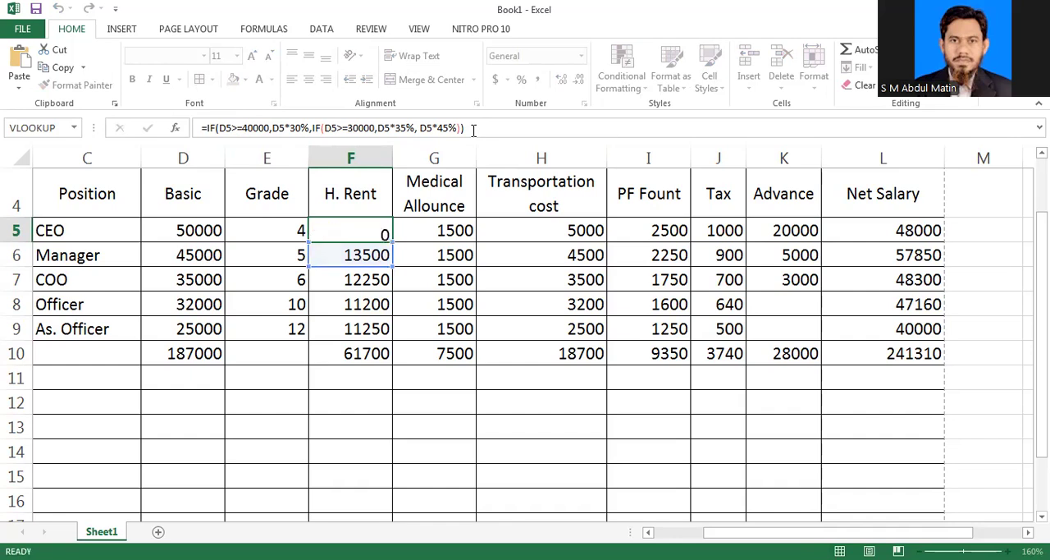
Step: Go through the H. Rent cells from As. Officer up to the CEO and enter =F6 in F5
{"action": "left_click", "coordinate": [368, 329]}
{"action": "key", "text": "Down"}
{"action": "left_click", "coordinate": [368, 304]}
{"action": "left_click", "coordinate": [368, 281]}
{"action": "left_click", "coordinate": [366, 256]}
{"action": "left_click", "coordinate": [363, 232]}
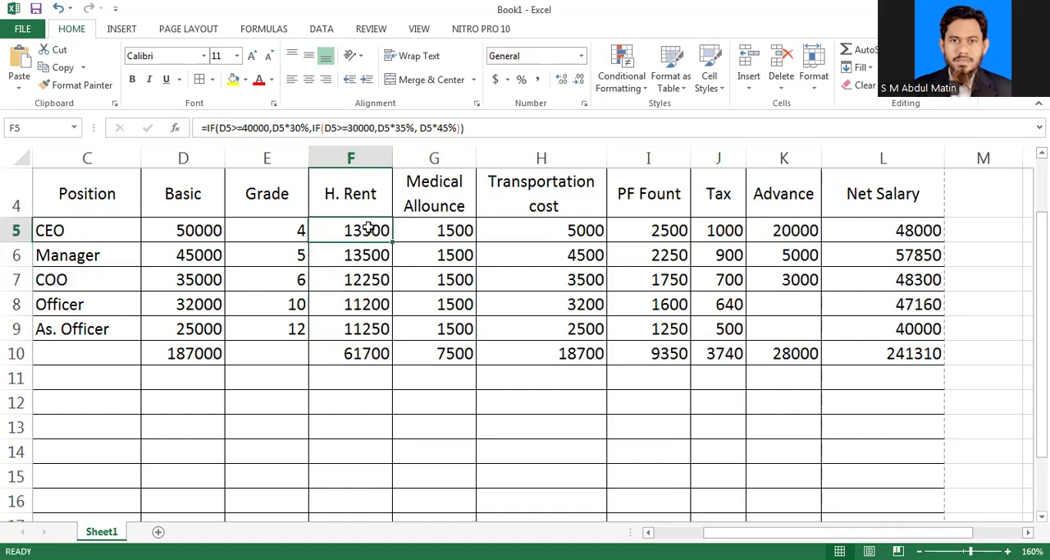
{"action": "type", "text": "="}
{"action": "key", "text": "Down"}
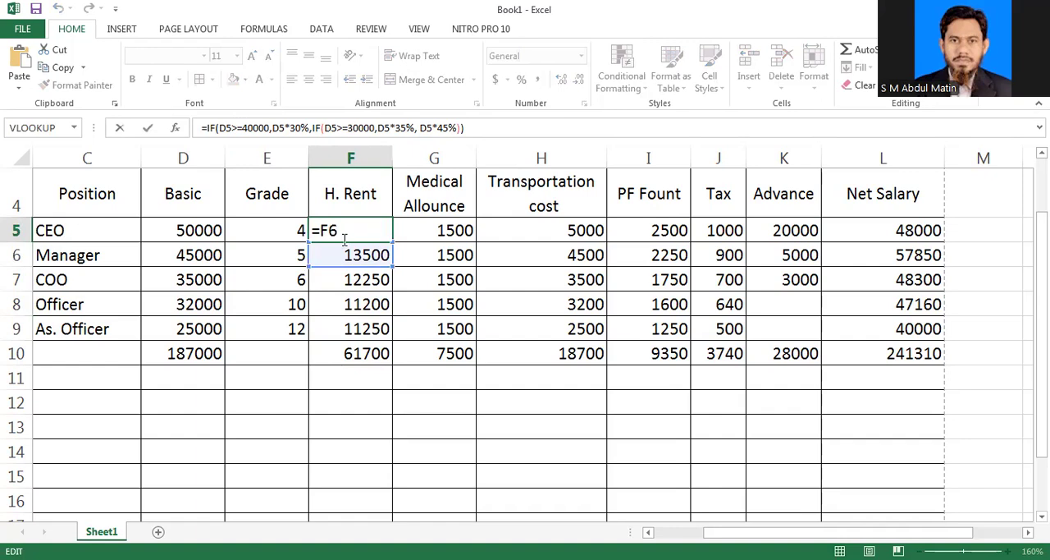
{"action": "key", "text": "Return"}
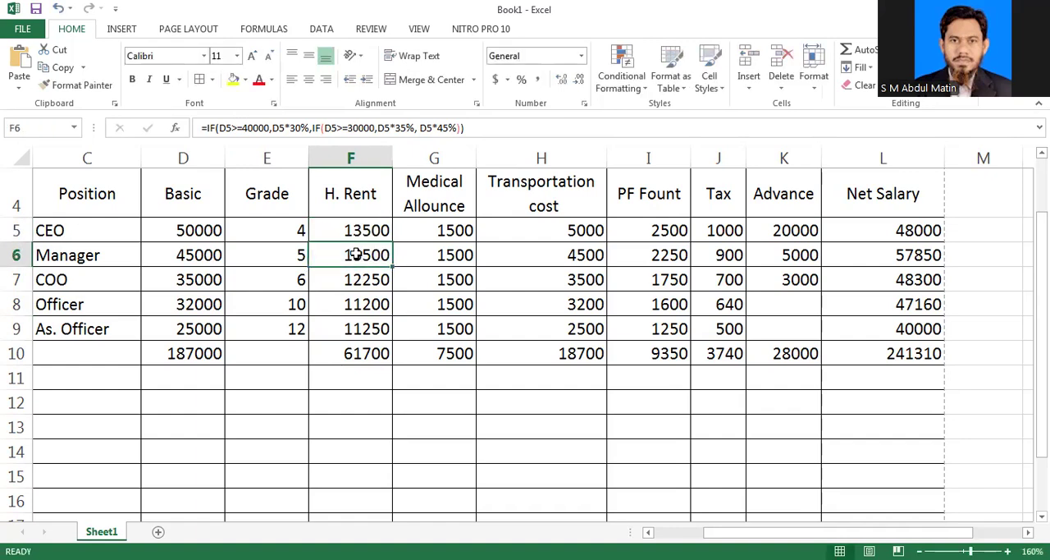
Step: Switch to the Word document and extend the "House Rent" heading to read "House Rent as per grade"
{"action": "left_click", "coordinate": [369, 231]}
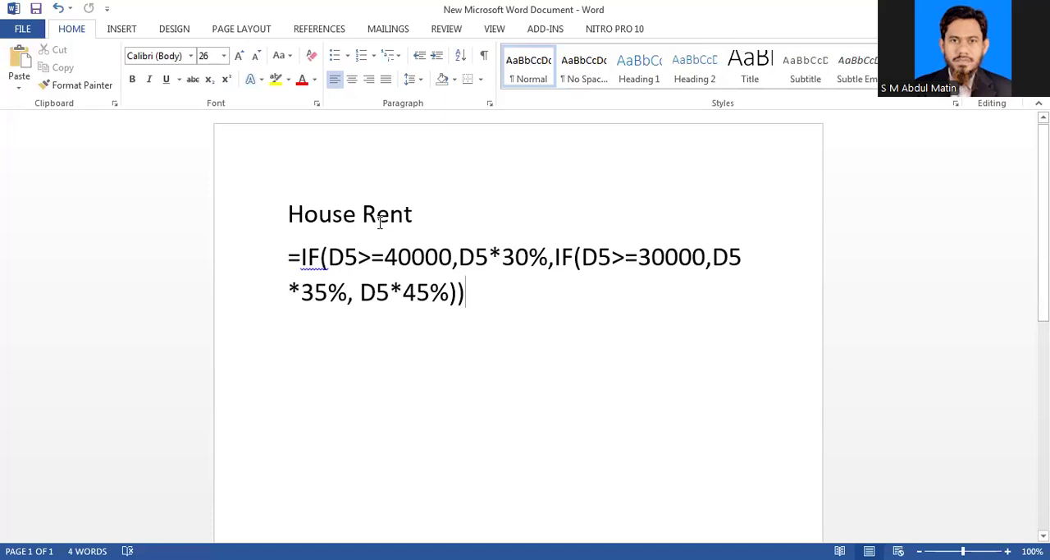
{"action": "key", "text": "Up"}
{"action": "key", "text": "Up"}
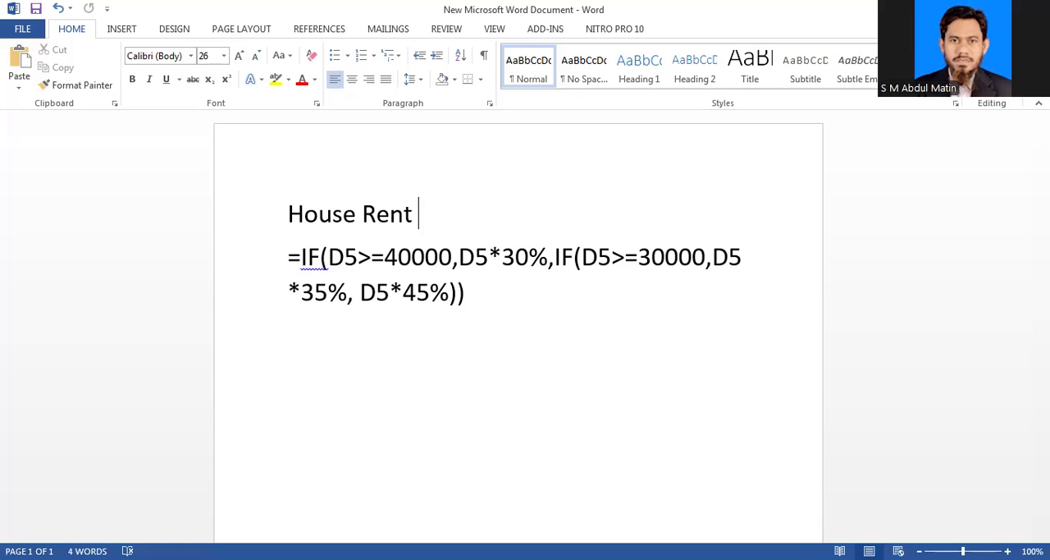
{"action": "type", "text": "as per grade"}
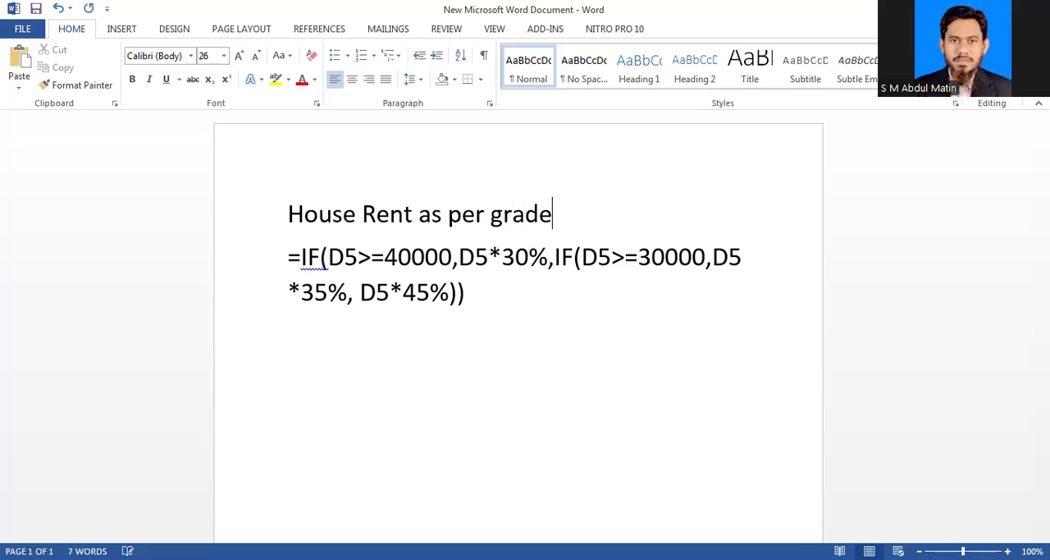
Step: Change the comparison operator in the formula's first IF condition to <=
{"action": "left_click", "coordinate": [380, 254]}
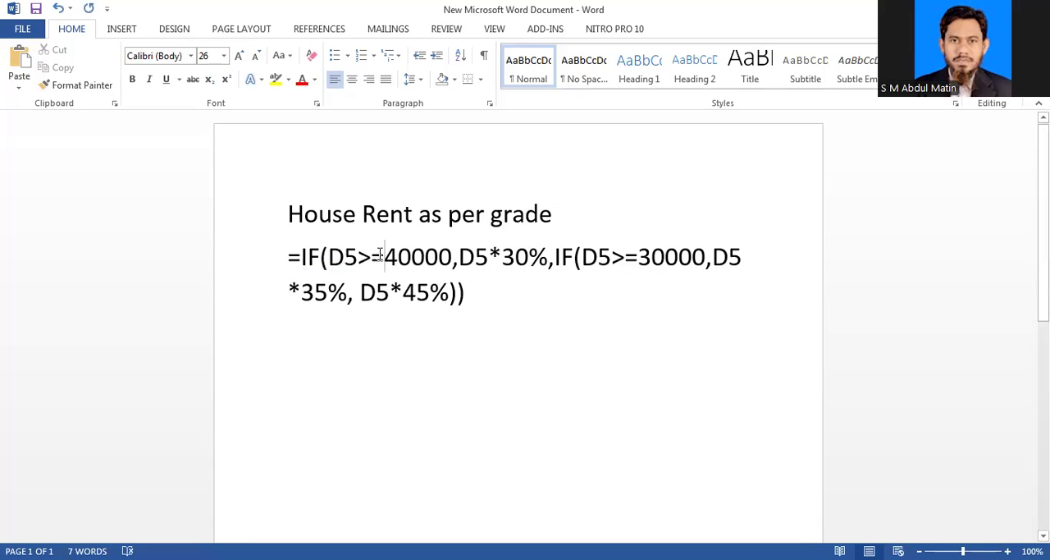
{"action": "left_click", "coordinate": [368, 256]}
{"action": "key", "text": "BackSpace"}
{"action": "type", "text": "<"}
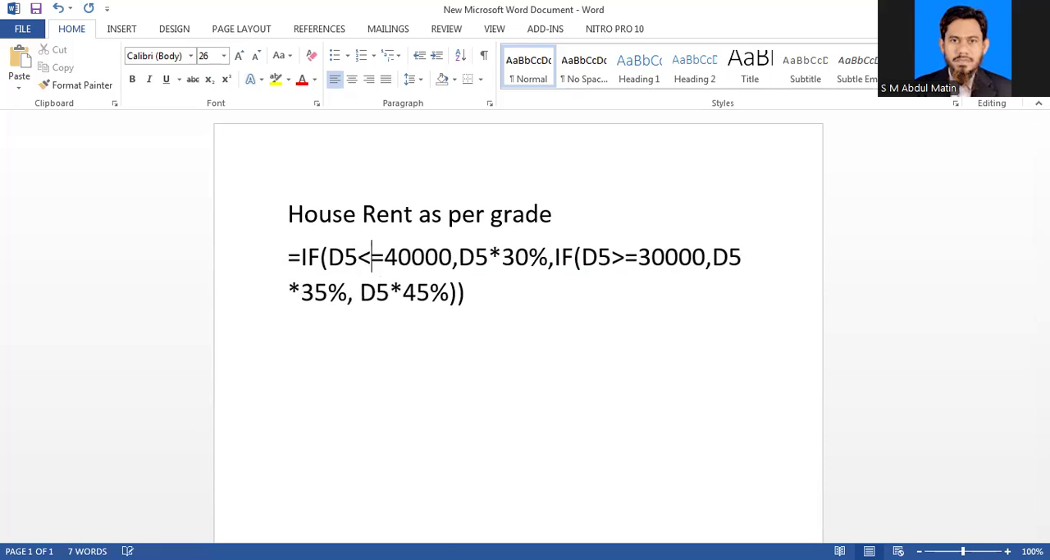
{"action": "key", "text": "alt+Tab"}
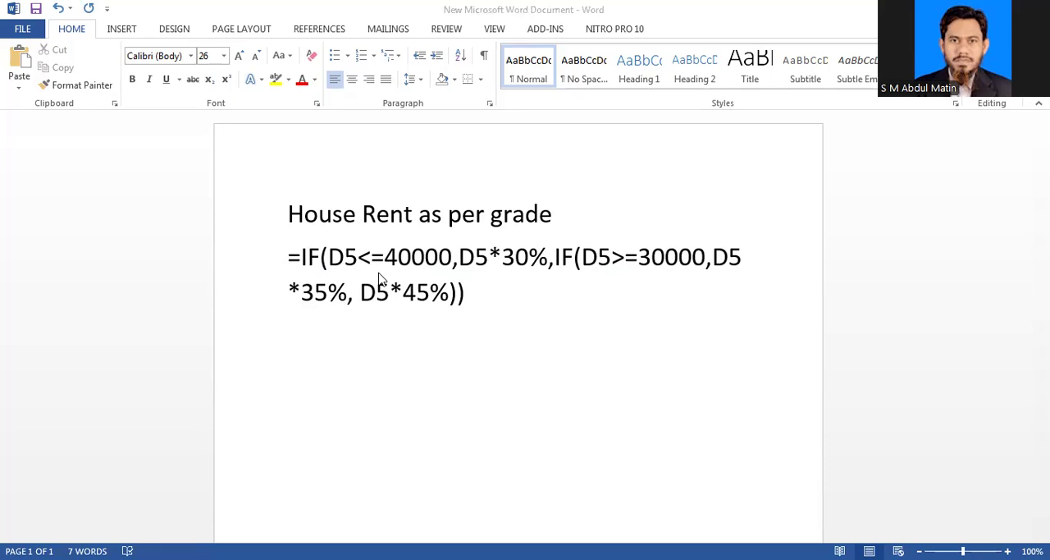
{"action": "key", "text": "alt+Tab"}
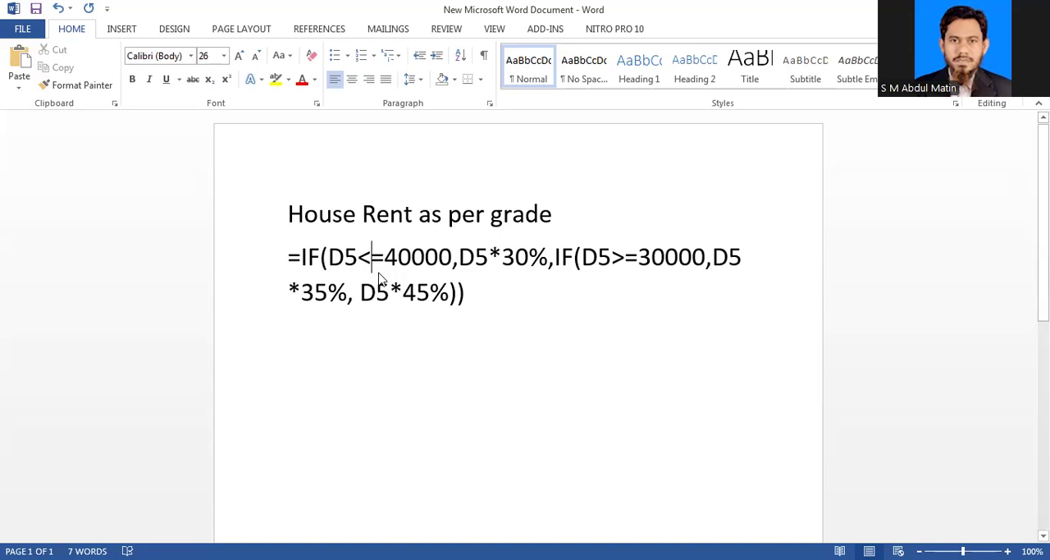
Step: Set the first IF condition's threshold to 4 and its house rent rate to 35%
{"action": "key", "text": "Right"}
{"action": "key", "text": "Right"}
{"action": "key", "text": "Right"}
{"action": "key", "text": "Right"}
{"action": "key", "text": "Right"}
{"action": "key", "text": "Right"}
{"action": "key", "text": "BackSpace"}
{"action": "key", "text": "BackSpace"}
{"action": "key", "text": "BackSpace"}
{"action": "key", "text": "BackSpace"}
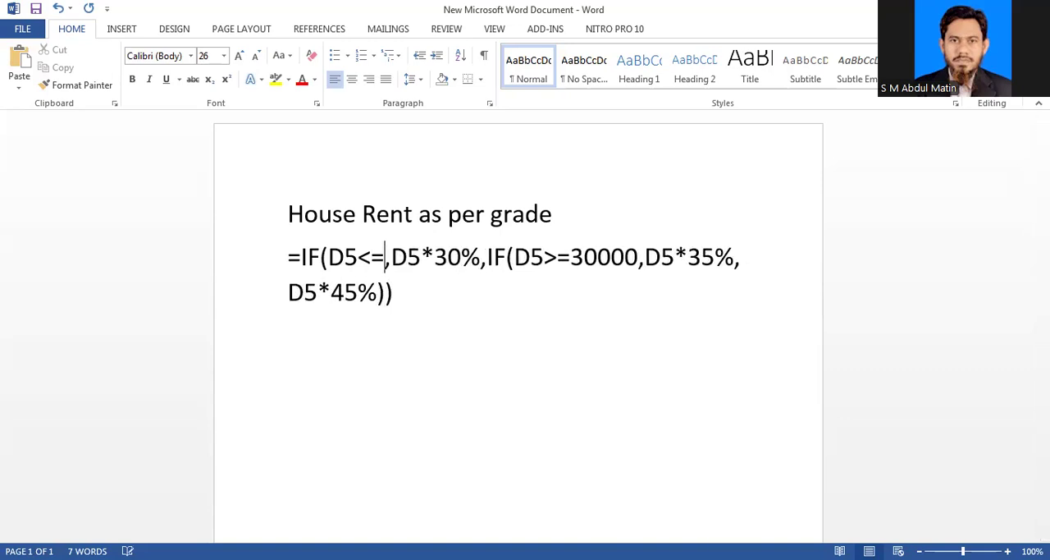
{"action": "type", "text": "4"}
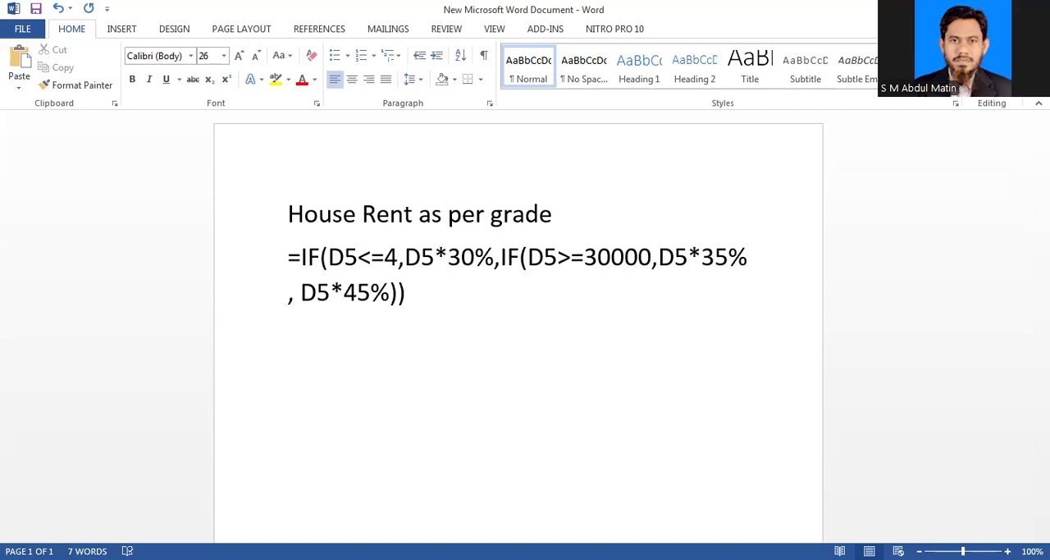
{"action": "left_click", "coordinate": [475, 257]}
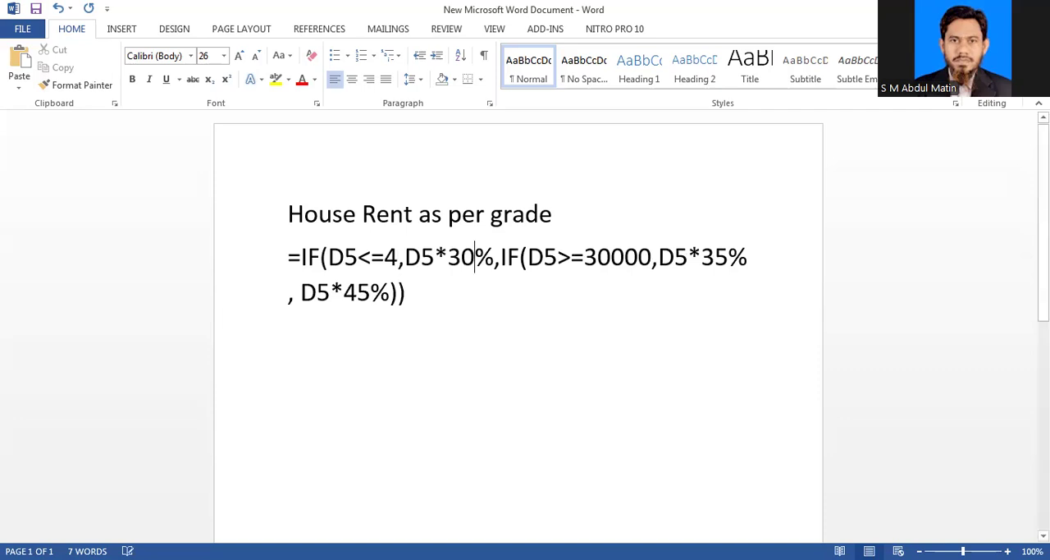
{"action": "key", "text": "BackSpace"}
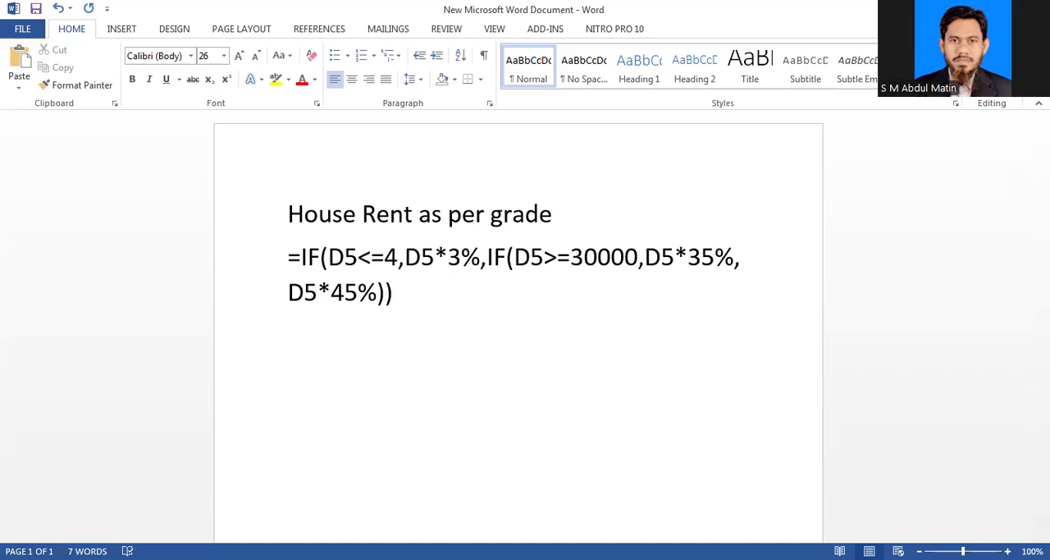
{"action": "type", "text": "5"}
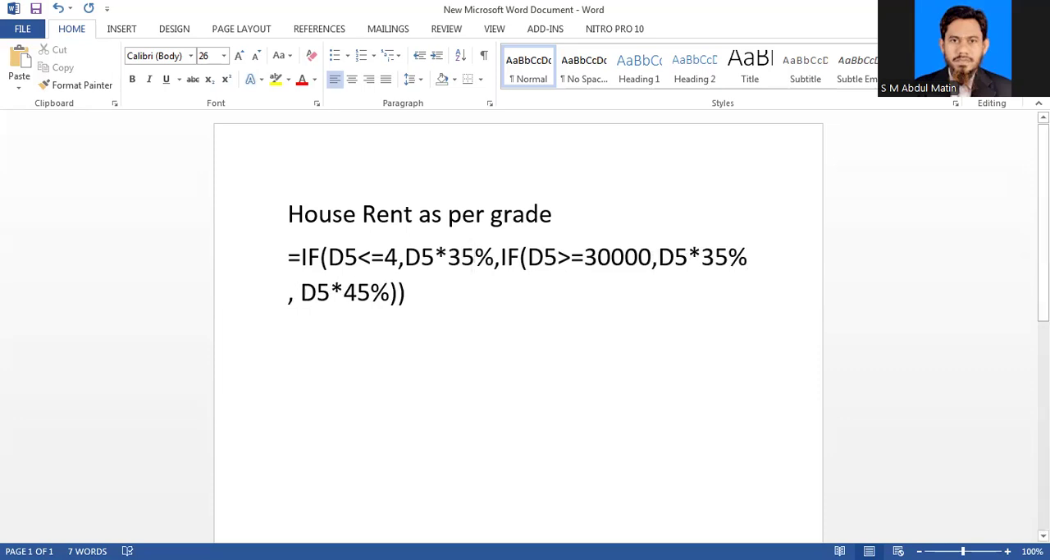
Step: Change the nested IF's condition to D5<=6
{"action": "mouse_move", "coordinate": [571, 258]}
{"action": "left_mouse_down"}
{"action": "mouse_move", "coordinate": [584, 258]}
{"action": "mouse_move", "coordinate": [558, 258]}
{"action": "left_mouse_up"}
{"action": "left_click", "coordinate": [558, 258]}
{"action": "left_click", "coordinate": [571, 258]}
{"action": "key", "text": "BackSpace"}
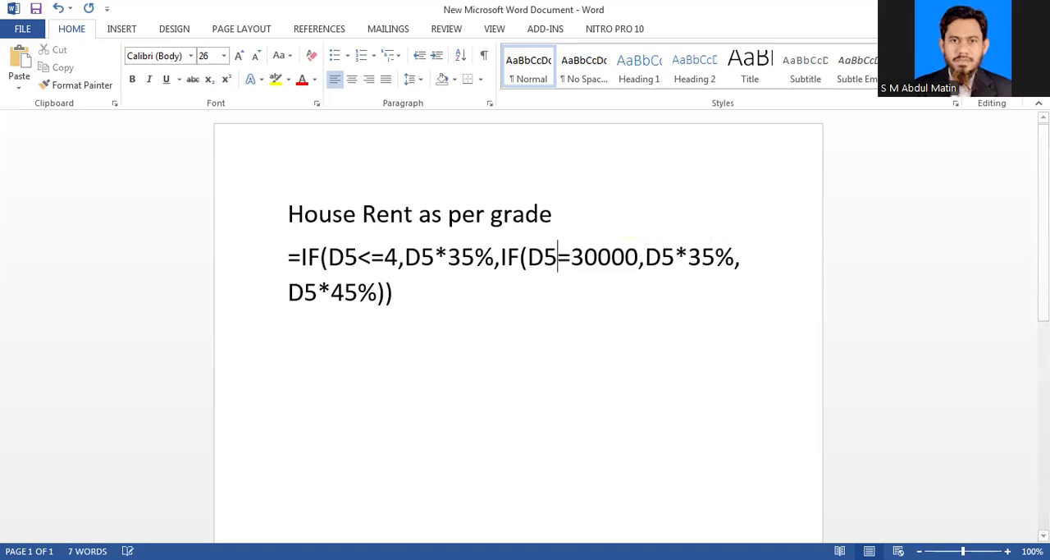
{"action": "type", "text": "<"}
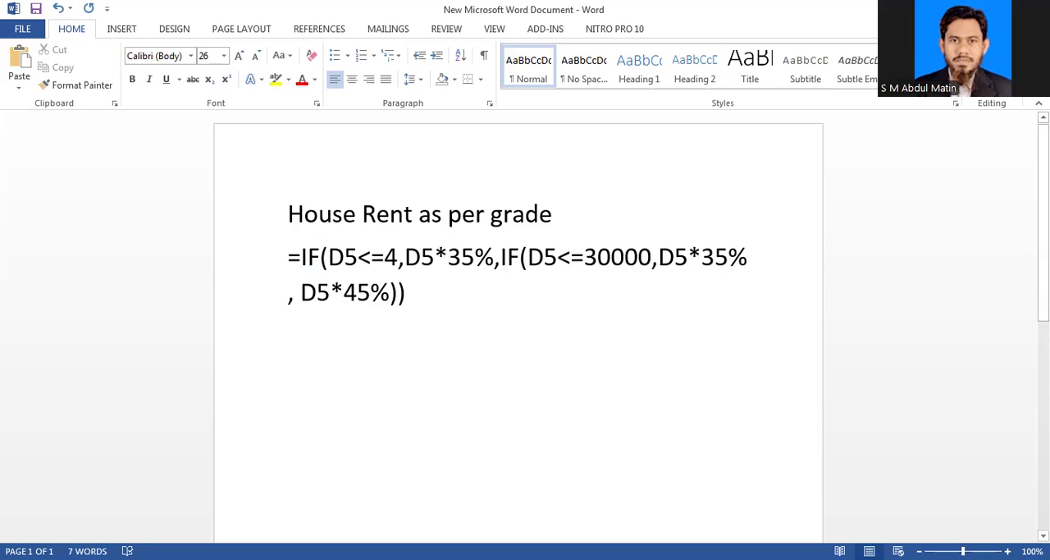
{"action": "key", "text": "BackSpace"}
{"action": "key", "text": "BackSpace"}
{"action": "key", "text": "BackSpace"}
{"action": "key", "text": "BackSpace"}
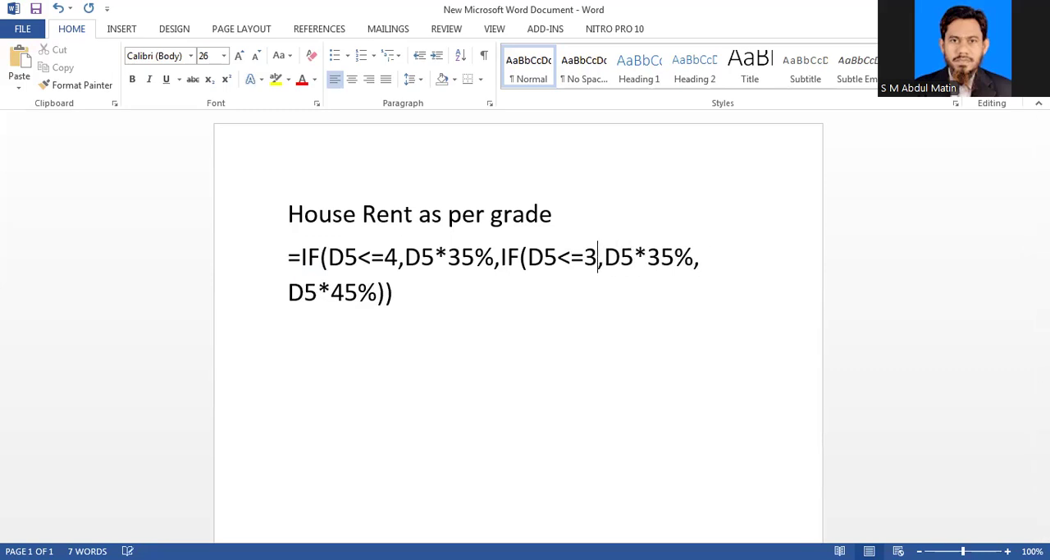
{"action": "key", "text": "BackSpace"}
{"action": "type", "text": "6"}
Step: Set the house rent rate of the nested IF's true case to 40%
{"action": "left_click", "coordinate": [673, 257]}
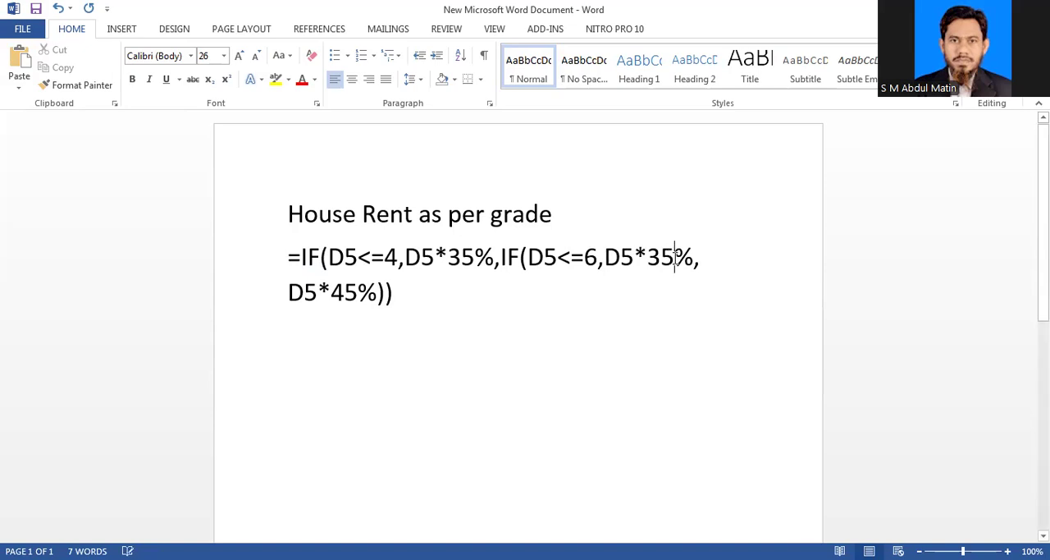
{"action": "key", "text": "BackSpace"}
{"action": "key", "text": "BackSpace"}
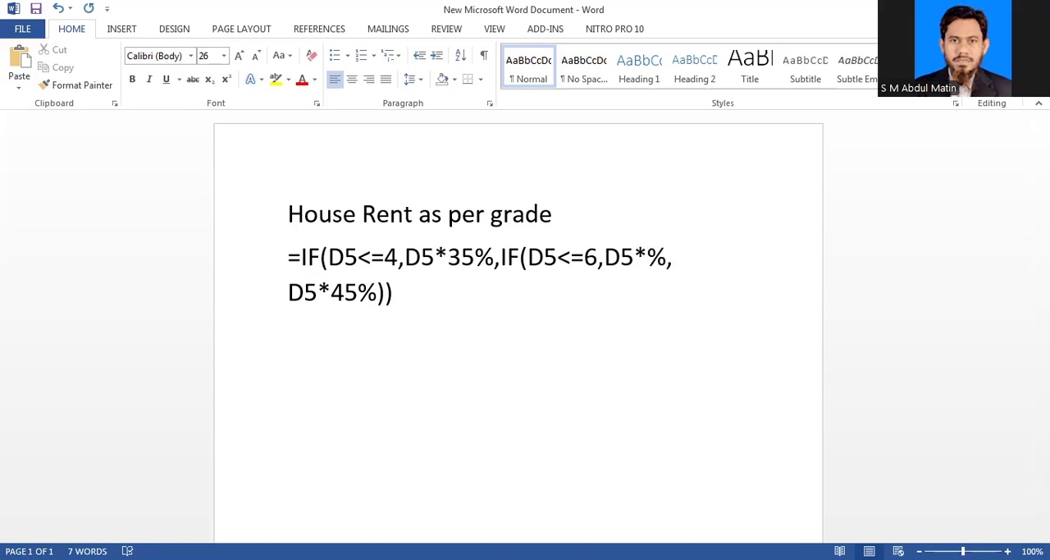
{"action": "type", "text": "40"}
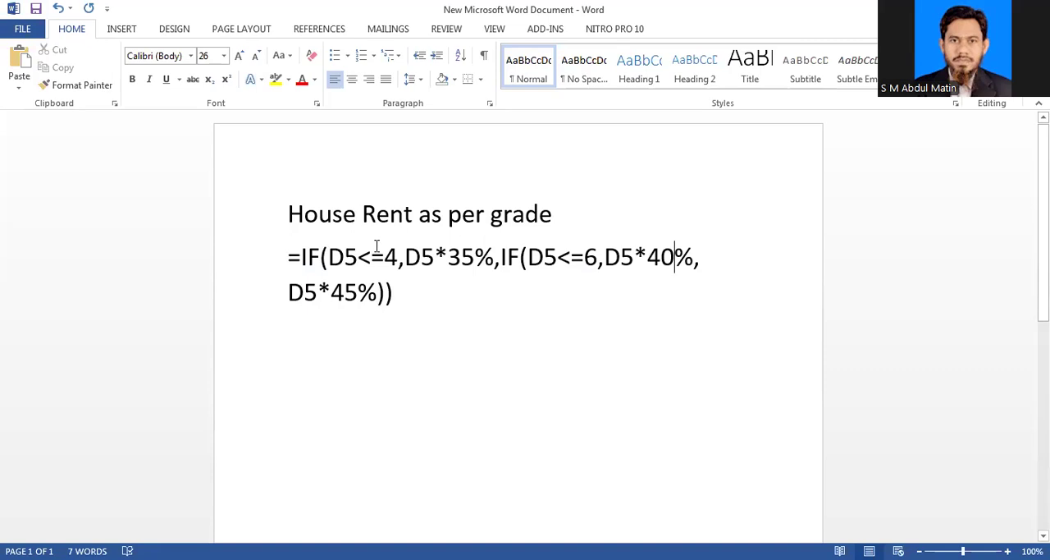
Step: Review the heading and grade-based formula, from the first IF condition to the final D5*45% case
{"action": "left_click_drag", "start_coordinate": [288, 214], "coordinate": [690, 296]}
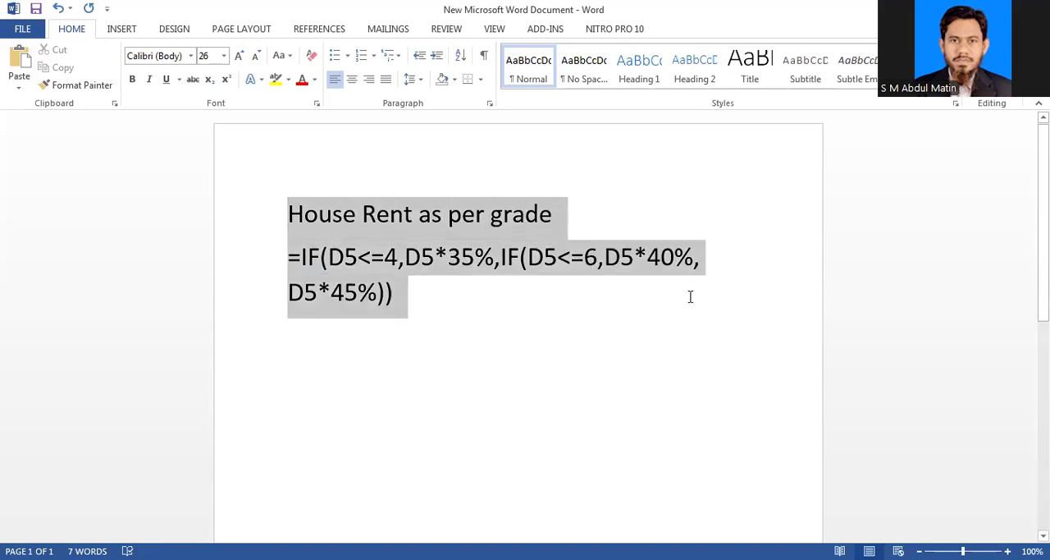
{"action": "left_click", "coordinate": [690, 296]}
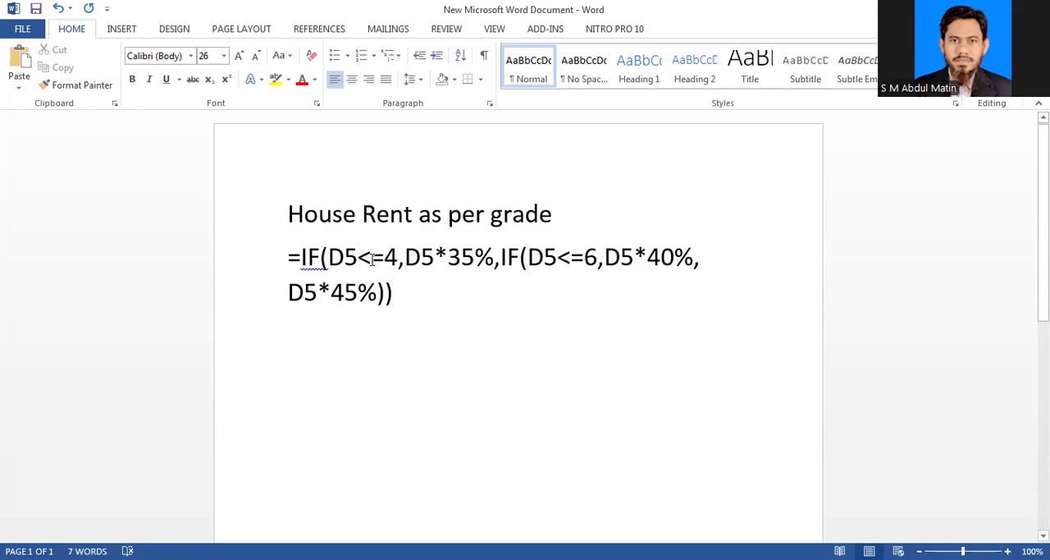
{"action": "left_click_drag", "start_coordinate": [373, 260], "coordinate": [345, 263]}
{"action": "left_click", "coordinate": [674, 259]}
{"action": "left_click_drag", "start_coordinate": [368, 293], "coordinate": [294, 295]}
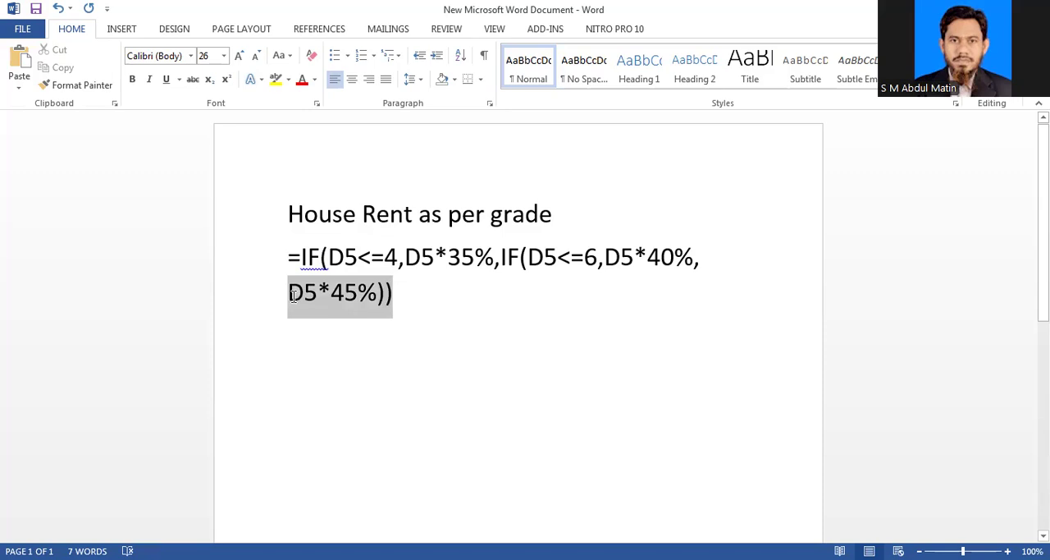
{"action": "key", "text": "Right"}
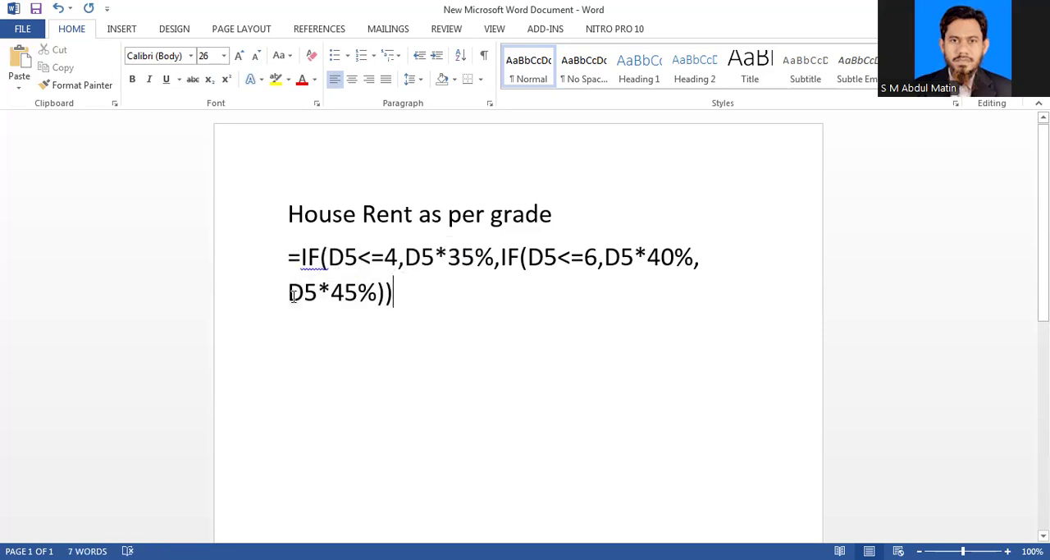